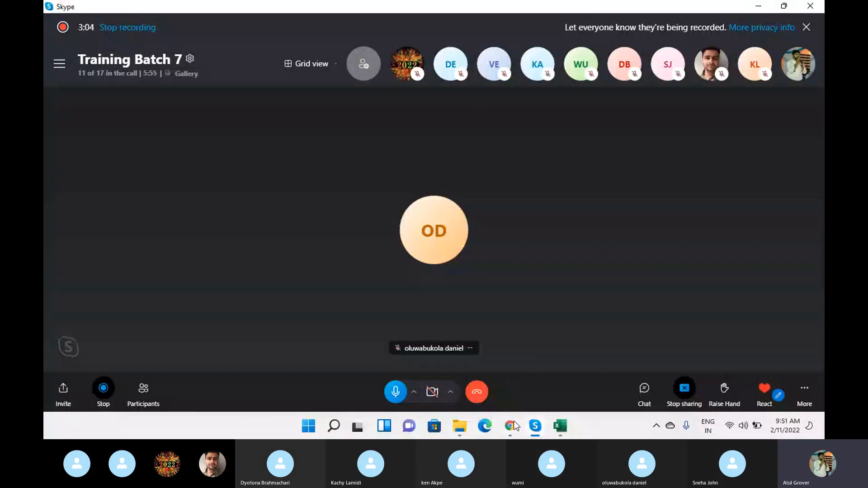
Switch to Chrome, view the snu portal's Library catalog page, and return to the platform home page.
click(510, 426)
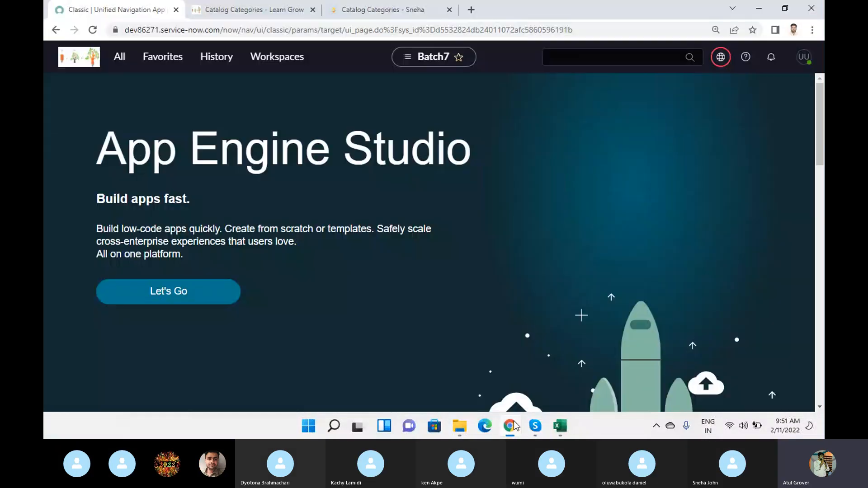
click(377, 13)
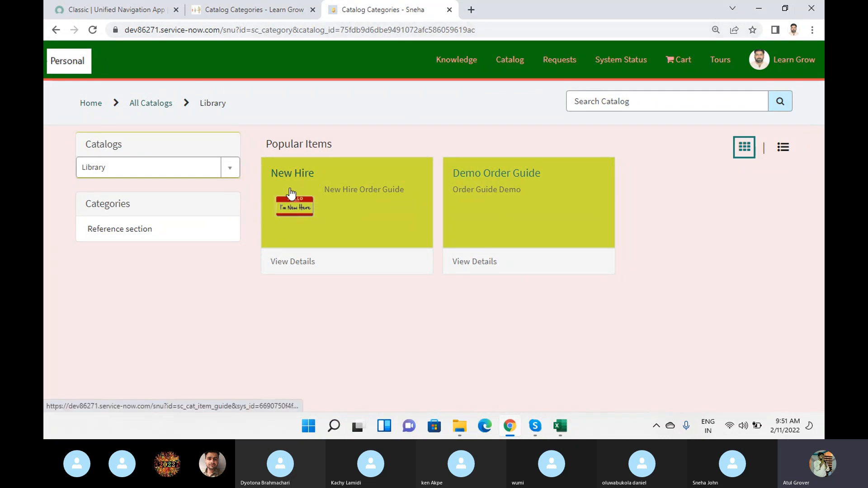
click(121, 5)
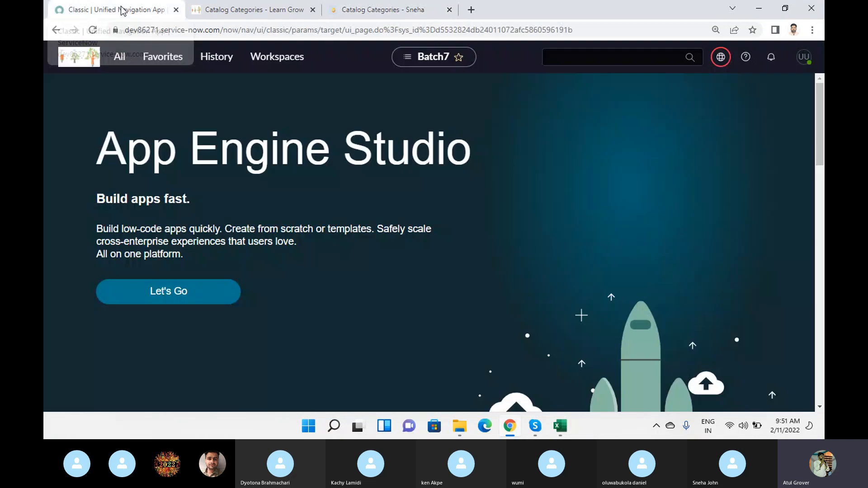
Find the Service Portal module by filtering for "portals" and open the portals list in a new browser tab.
click(123, 63)
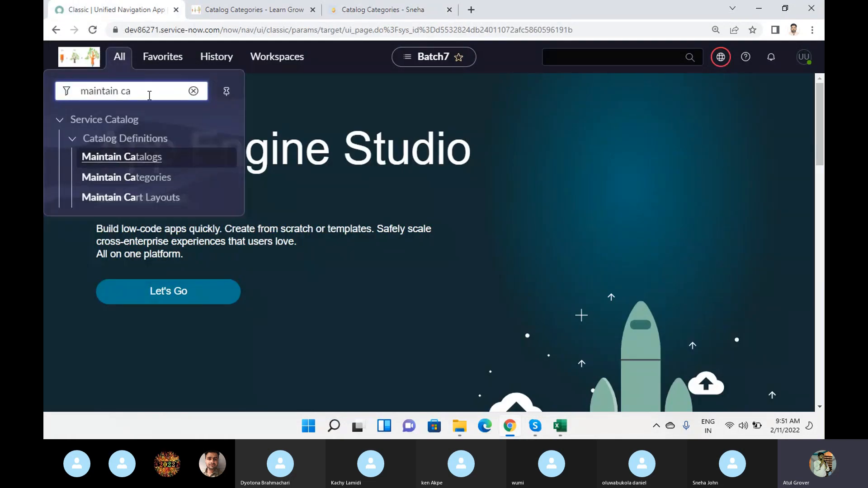
key(BackSpace)
key(BackSpace)
key(BackSpace)
key(BackSpace)
key(BackSpace)
key(BackSpace)
key(BackSpace)
key(BackSpace)
key(BackSpace)
key(BackSpace)
key(BackSpace)
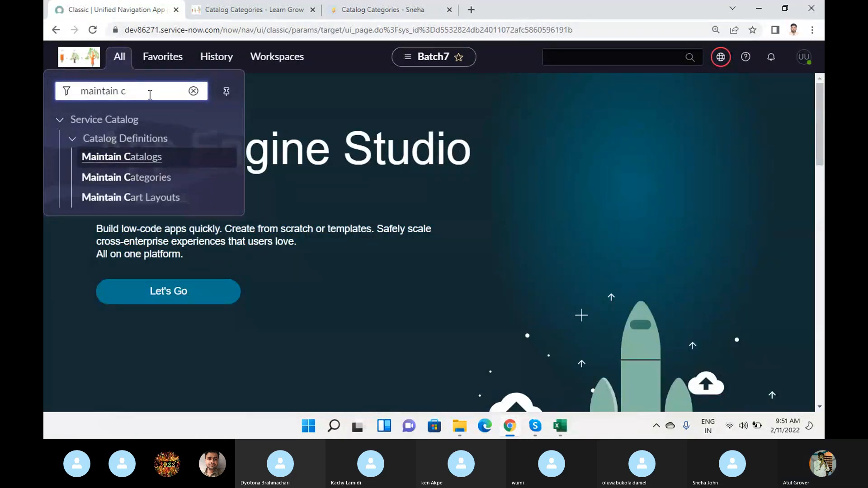
text(portals)
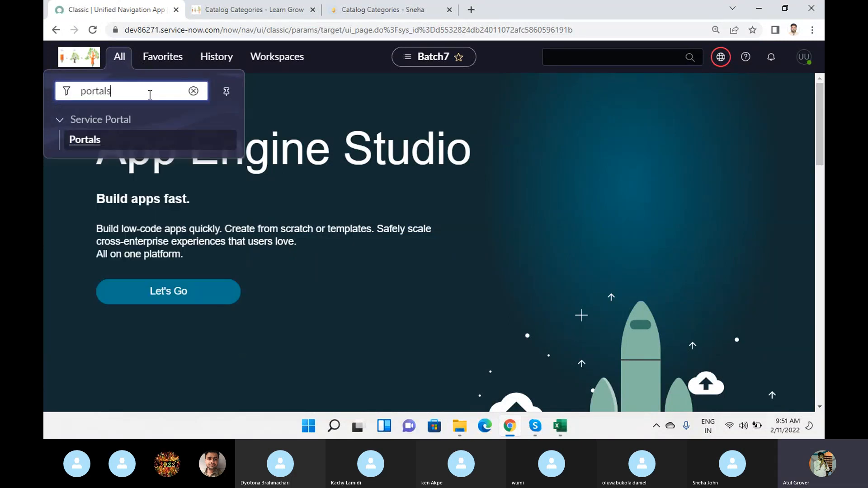
middle_click(90, 141)
click(220, 10)
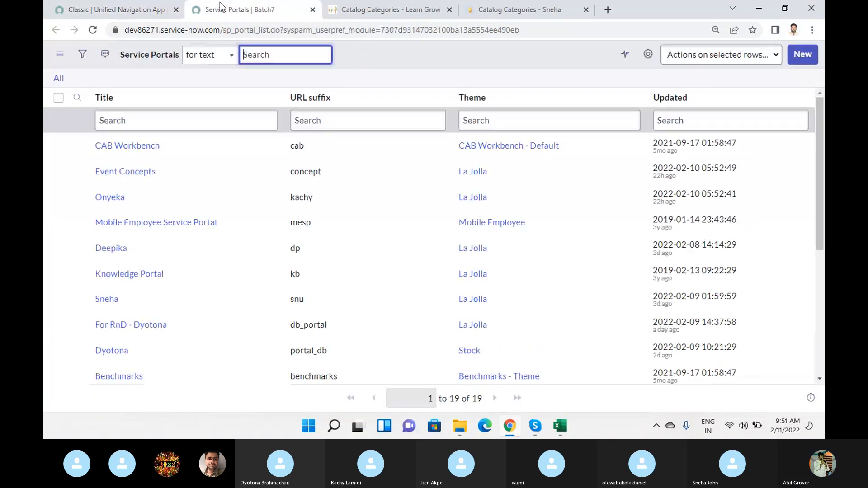
Open the service portal record with URL suffix snu and display its related Catalogs list.
click(102, 299)
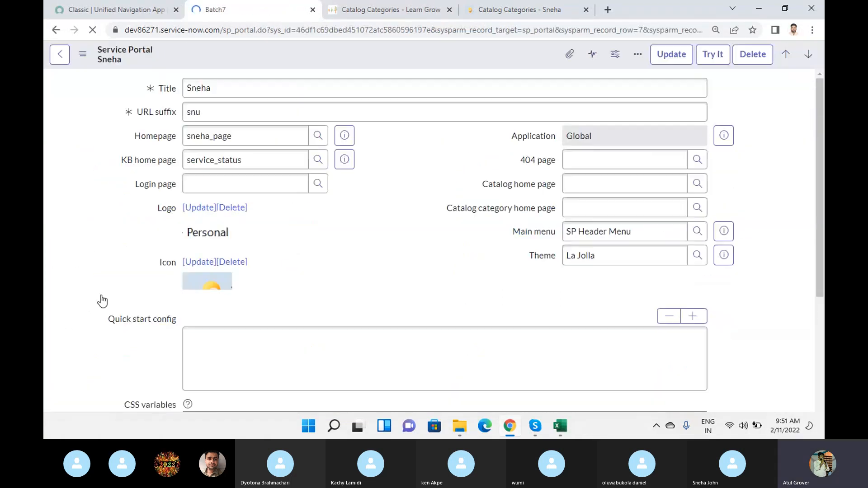
scroll(396, 216, down, 10)
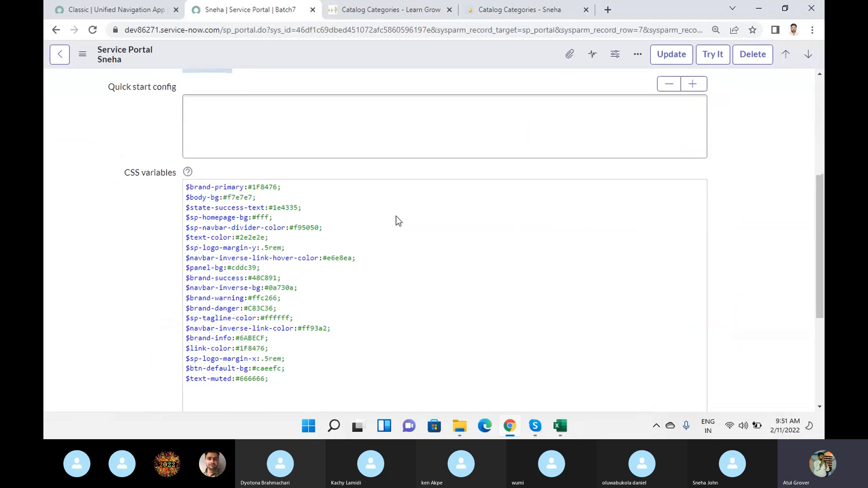
scroll(435, 317, down, 2)
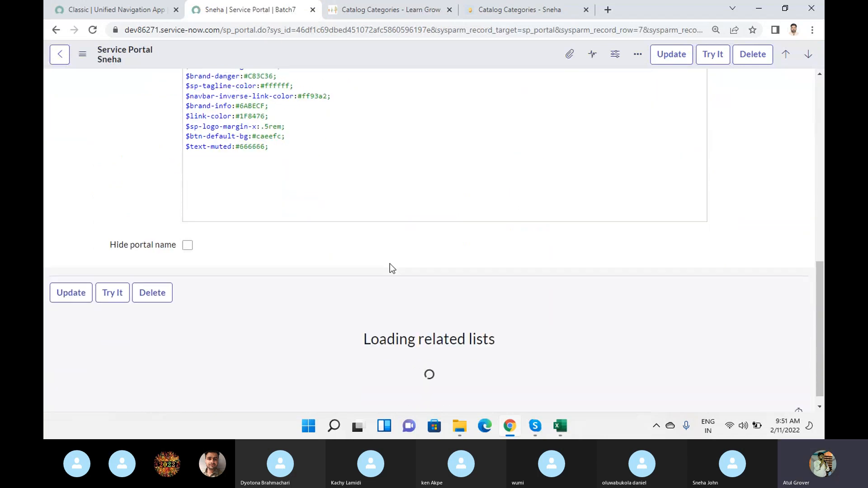
click(222, 316)
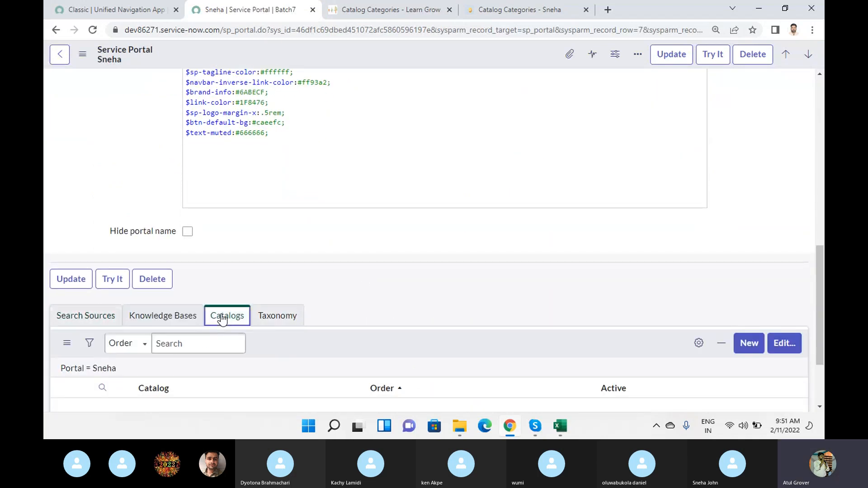
scroll(364, 329, down, 3)
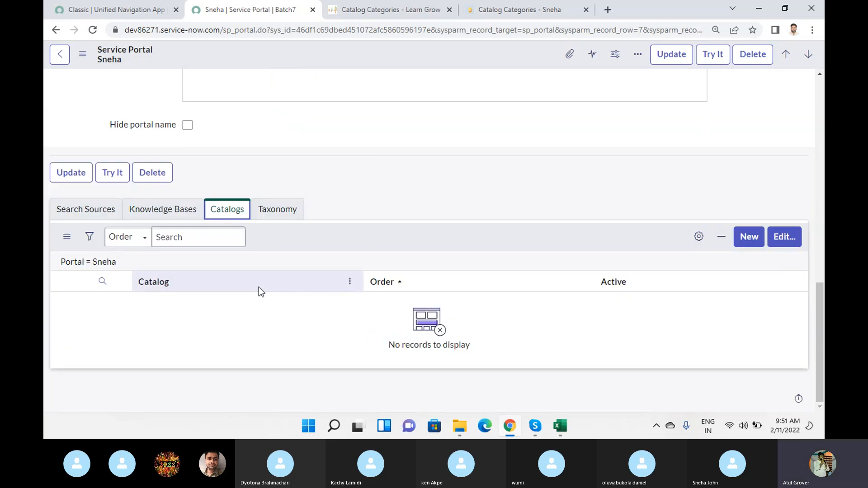
Examine the snu portal record's form fields and its related Catalogs list.
scroll(248, 269, up, 6)
scroll(247, 270, up, 6)
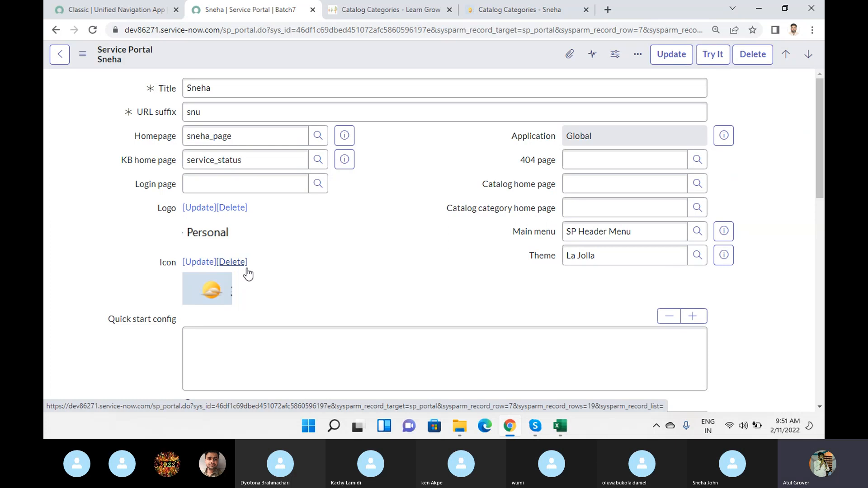
scroll(343, 228, down, 9)
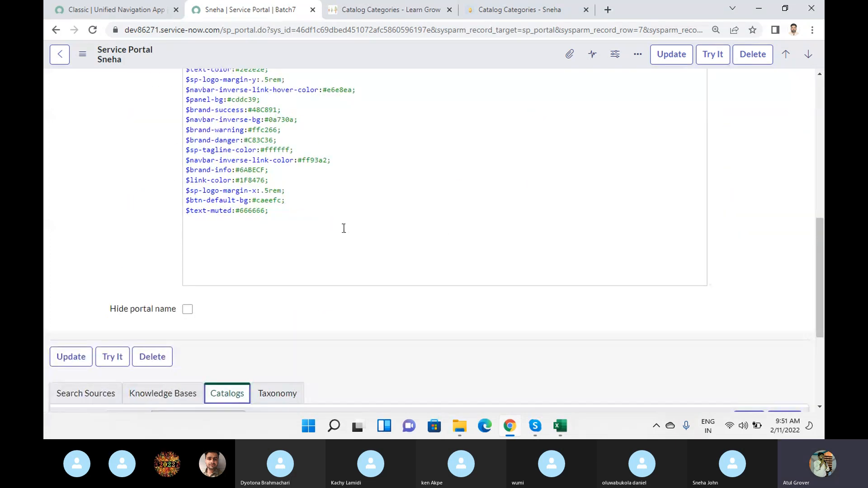
scroll(343, 228, down, 4)
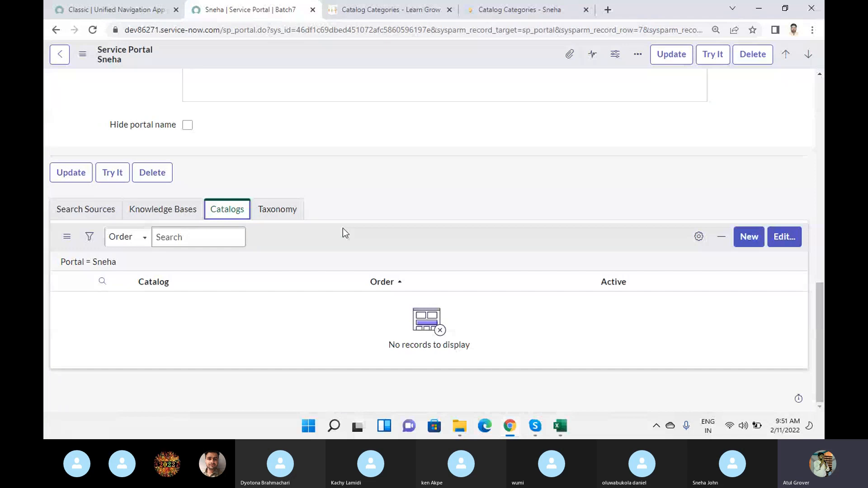
scroll(342, 228, up, 4)
Expand the list of selectable catalogs on the snu portal's Library catalog page.
click(545, 10)
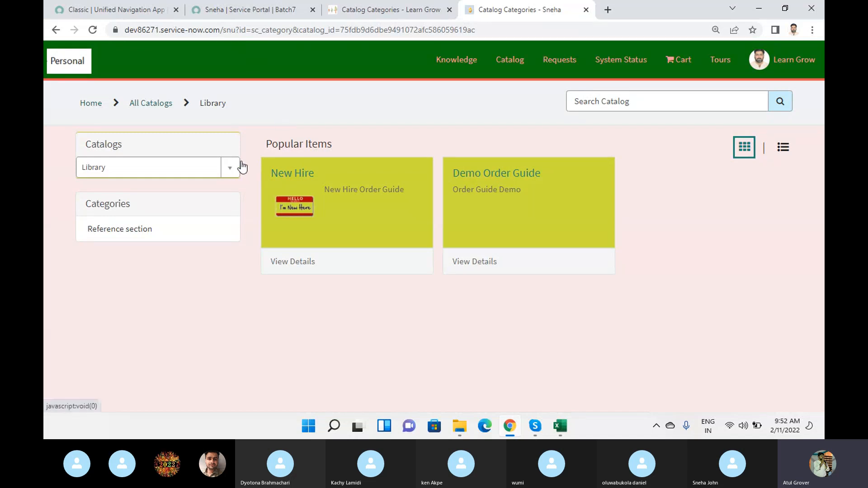
click(229, 169)
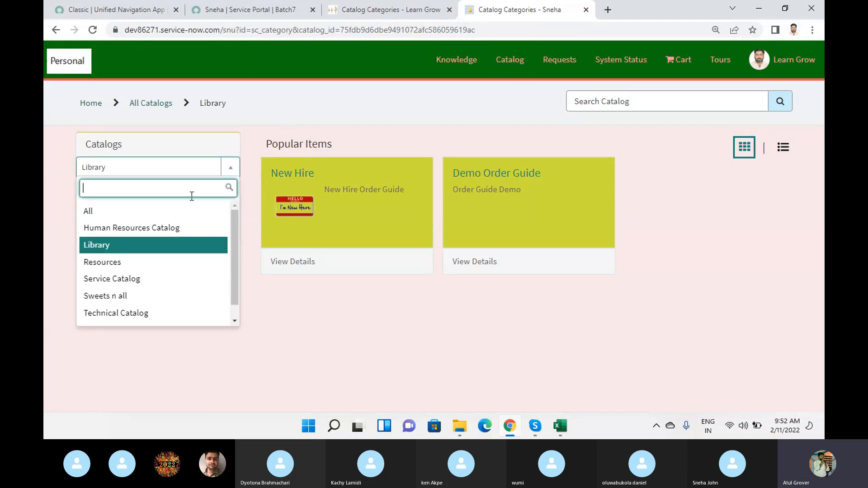
key(Up)
key(Up)
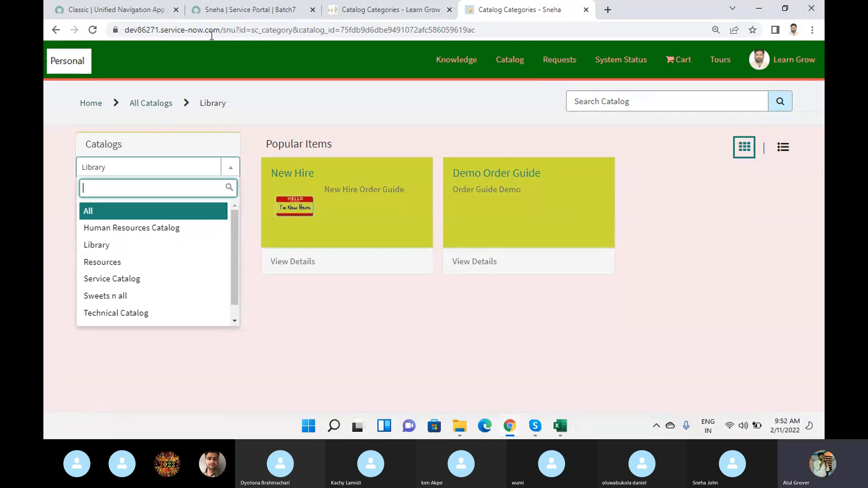
Compare the snu portal record's configuration with the catalog pages of the portals.
click(244, 10)
middle_click(472, 244)
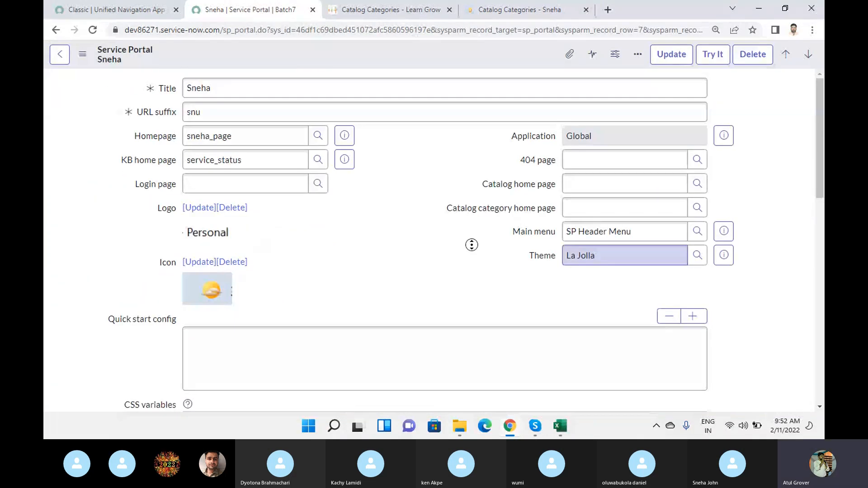
middle_click(358, 215)
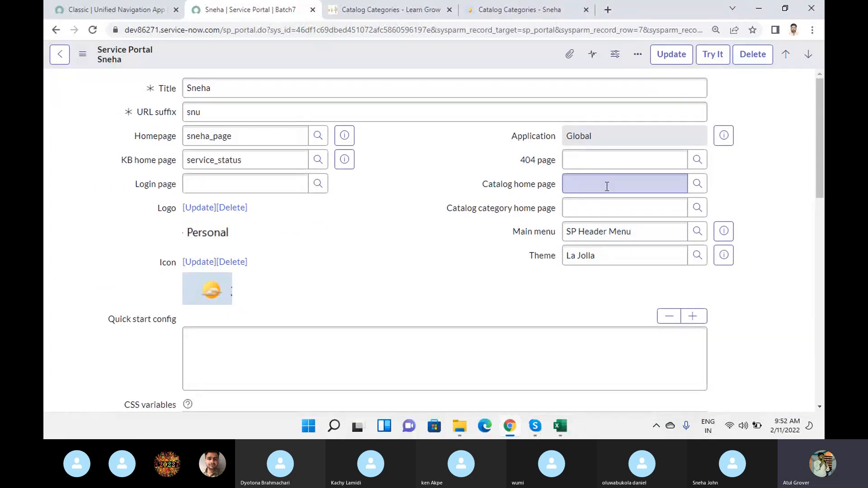
click(406, 13)
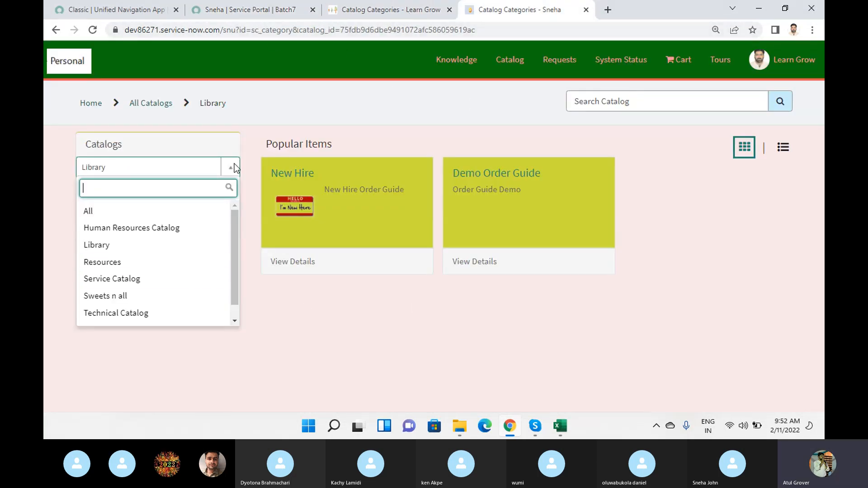
click(240, 10)
Open a blank browser tab, return to the snu portal record, and display its related Knowledge Bases list.
click(609, 11)
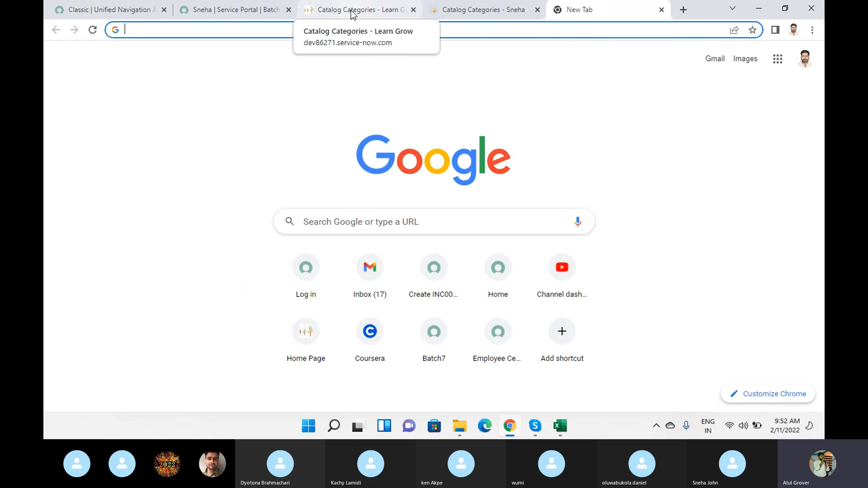
click(211, 10)
scroll(364, 260, down, 10)
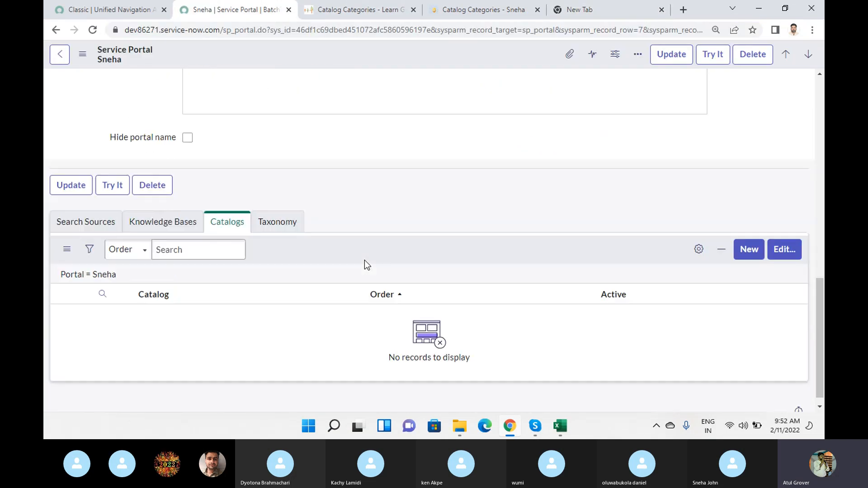
click(155, 211)
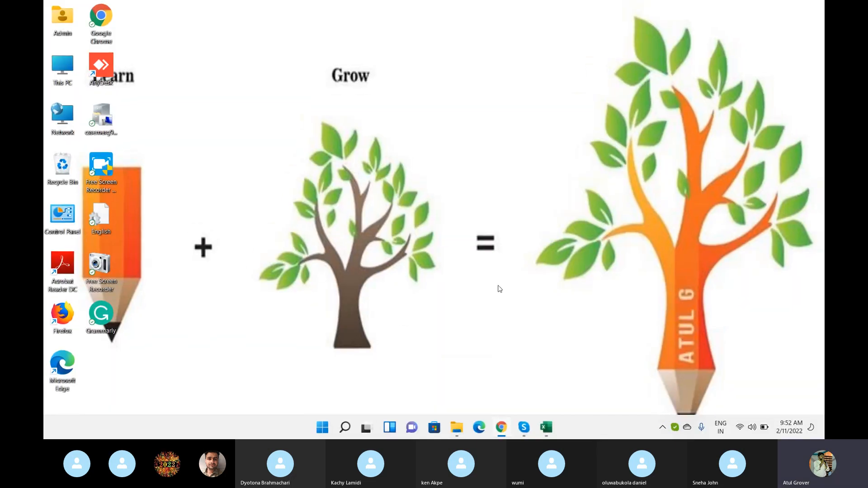
Bring Chrome back and examine the snu portal record's fields, including the Homepage setting.
click(503, 431)
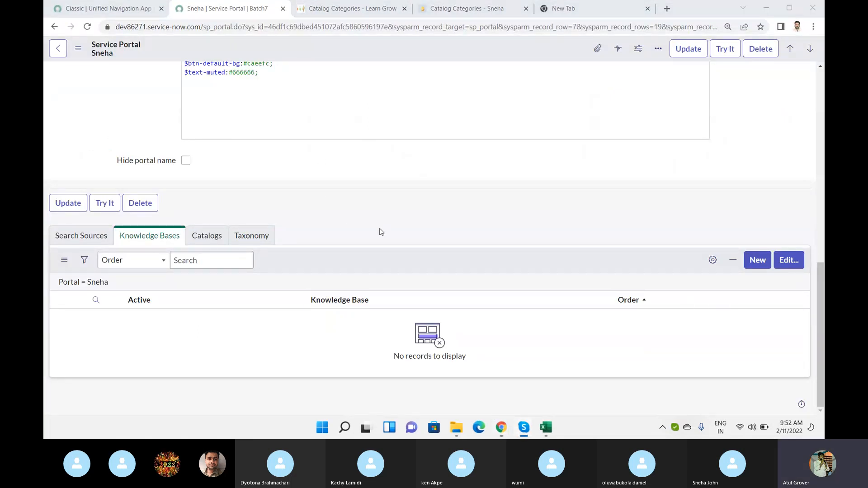
scroll(380, 232, up, 2)
scroll(379, 232, up, 10)
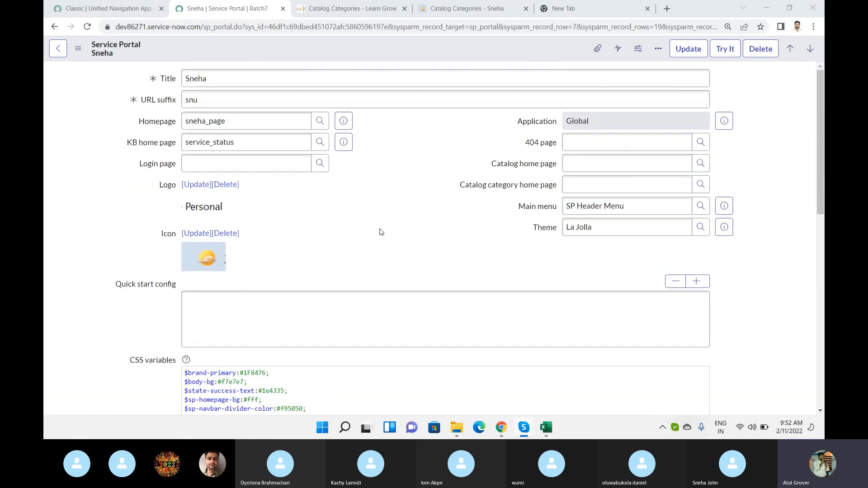
click(244, 121)
double_click(206, 121)
scroll(381, 217, down, 3)
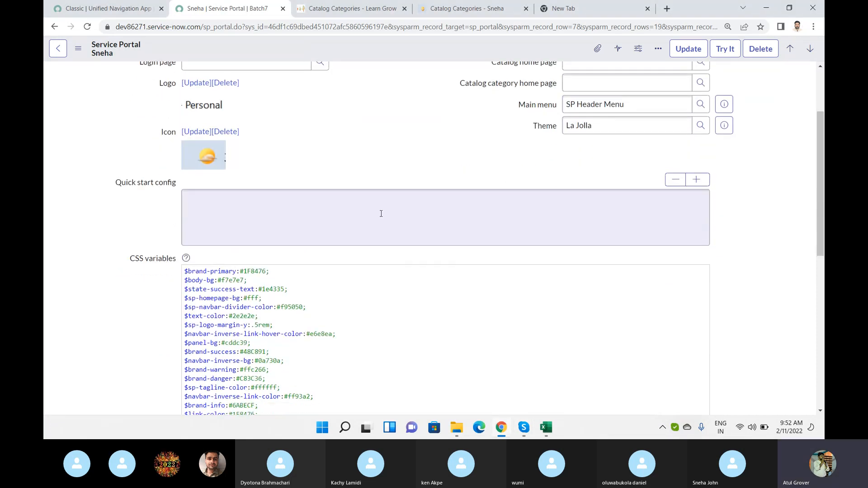
Show the snu portal record's XML, search it for "sc_c" to inspect the catalog fields, and close it.
right_click(330, 50)
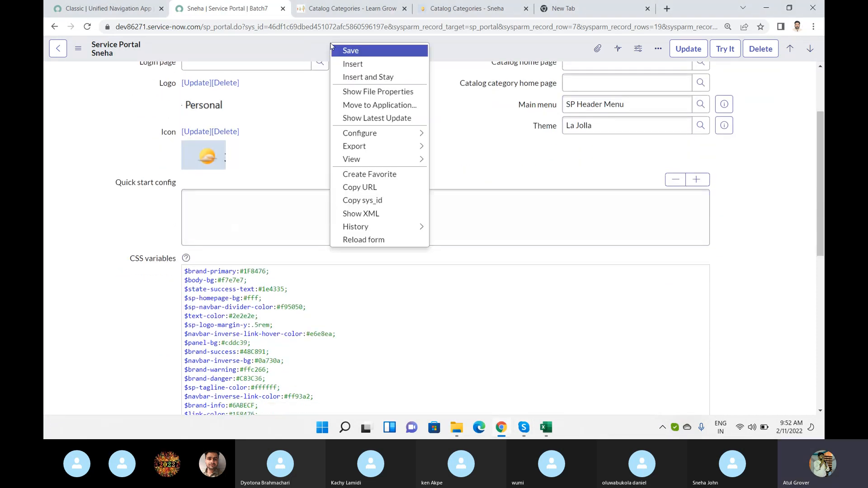
click(366, 214)
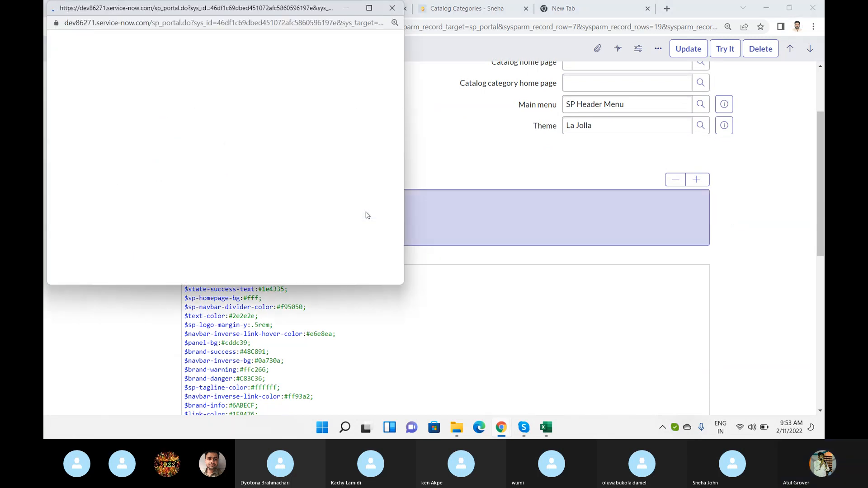
key(ctrl+f)
text(sc_)
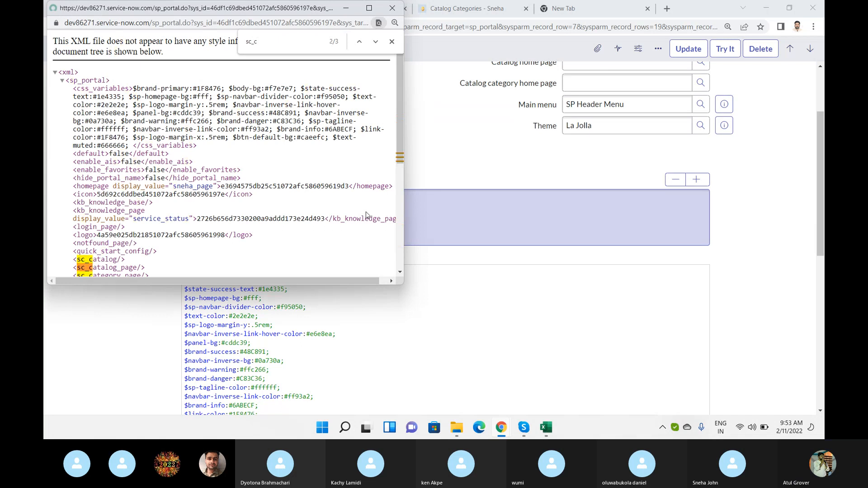
text(c)
key(shift+Return)
key(Return)
scroll(253, 153, down, 3)
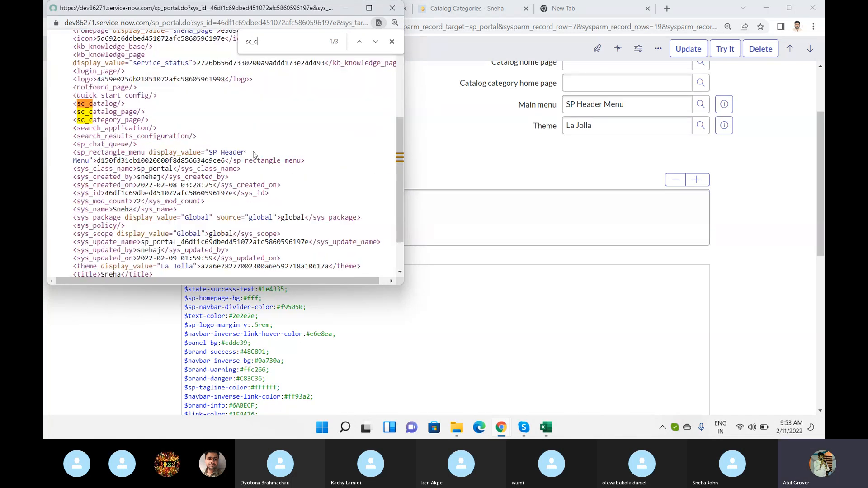
key(Escape)
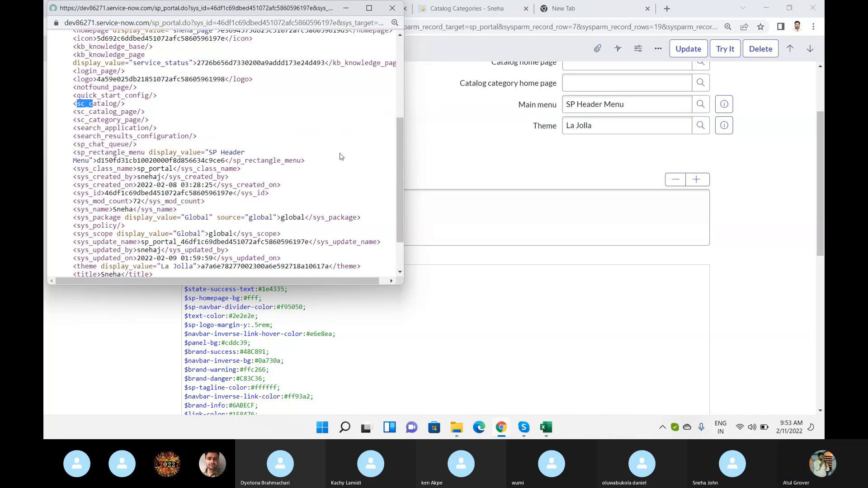
click(393, 8)
Examine the sc_category page ID in the snu portal's catalog URL and view the lng portal's Training catalog page.
click(448, 8)
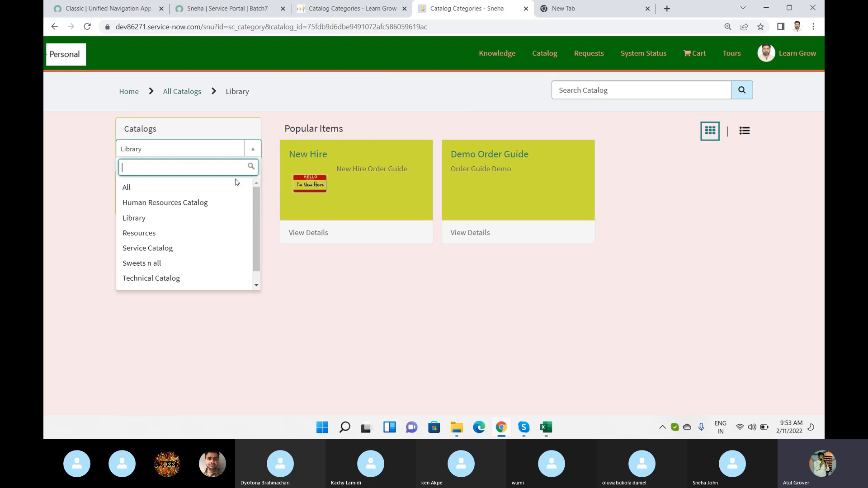
click(229, 26)
drag(229, 26, 266, 29)
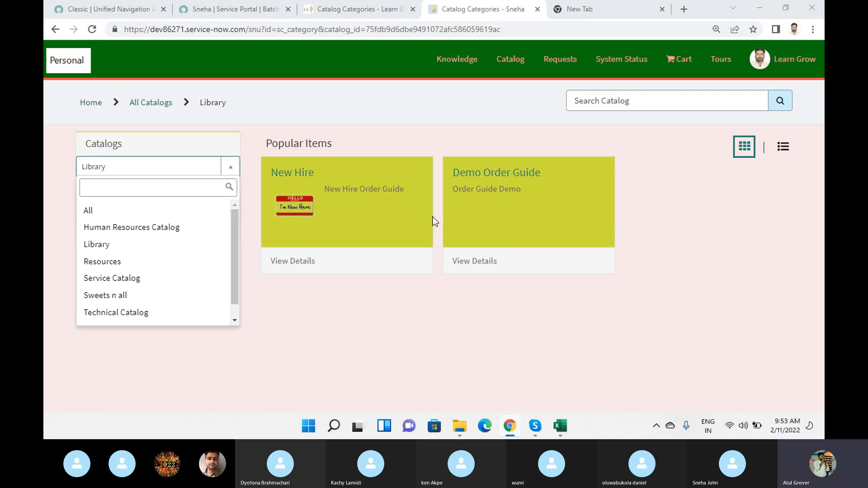
click(377, 9)
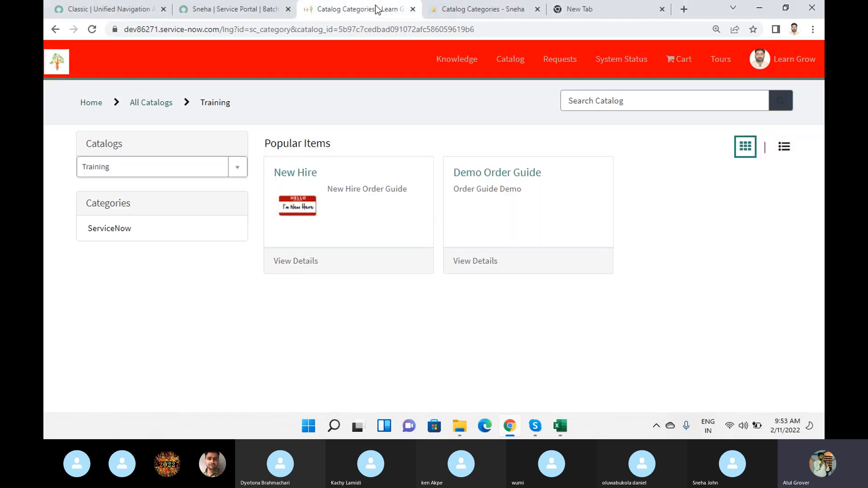
Show the ServiceNow category of the lng portal's Training catalog, and open the Maintain Items list in the Batch7 instance.
click(98, 234)
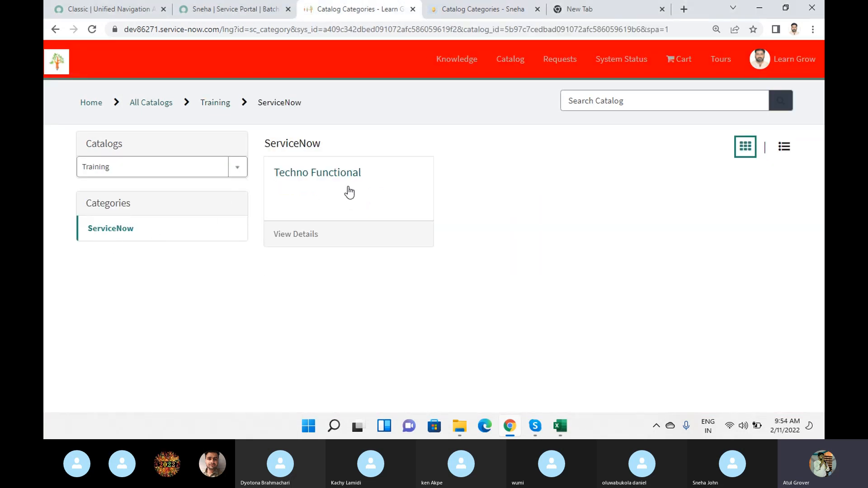
click(114, 13)
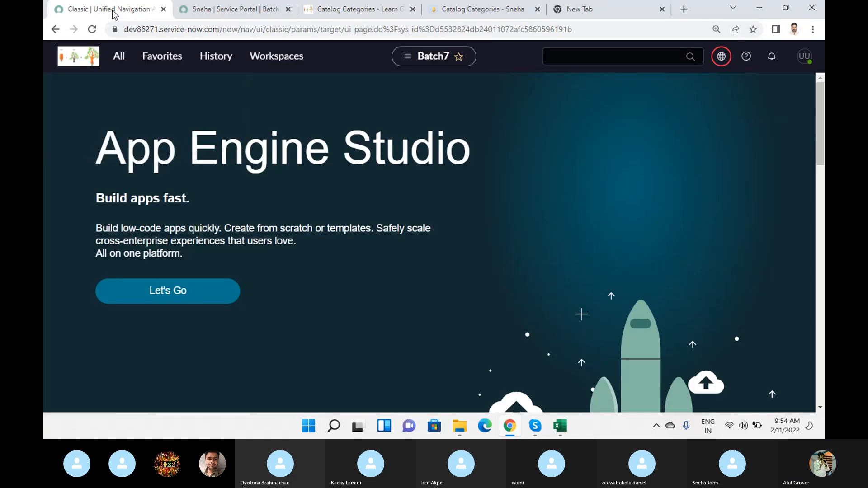
click(117, 57)
drag(129, 90, 44, 91)
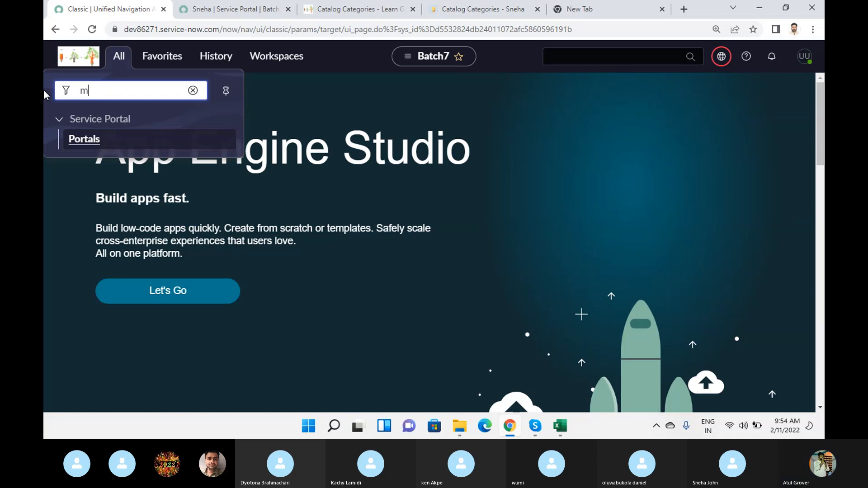
text(man)
key(BackSpace)
text(intai)
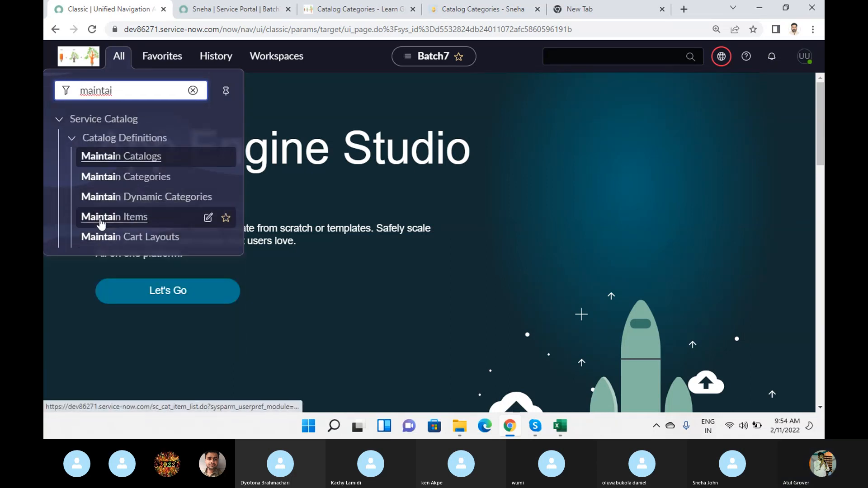
click(100, 218)
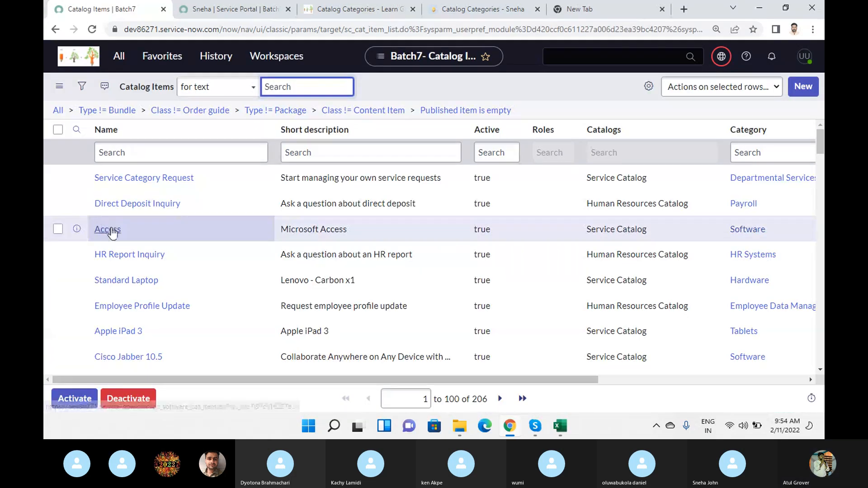
Search the catalog items for names starting with "learn".
scroll(194, 253, down, 3)
scroll(181, 161, up, 4)
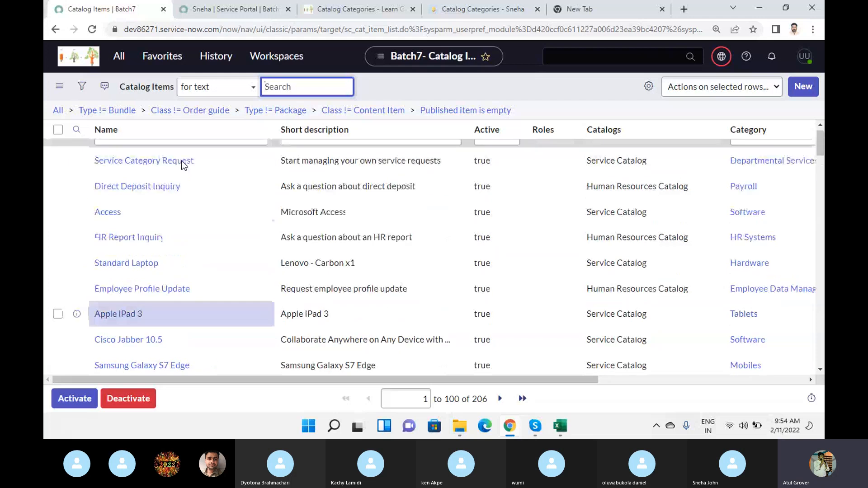
click(165, 153)
text(learn)
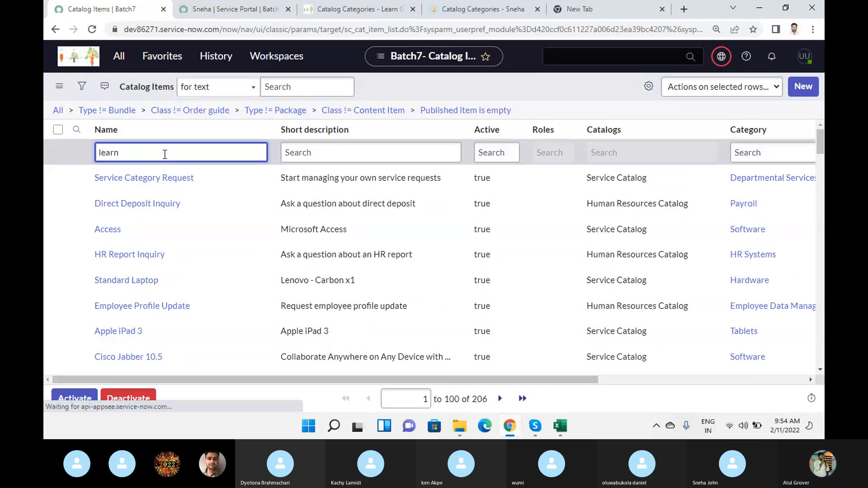
key(Return)
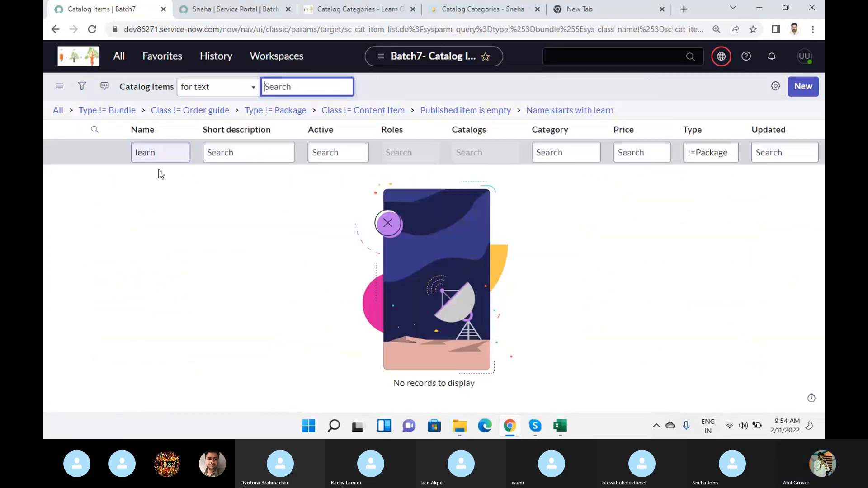
Filter the catalog items by the name "Tec" and open the Techno Functional item.
text(Tec)
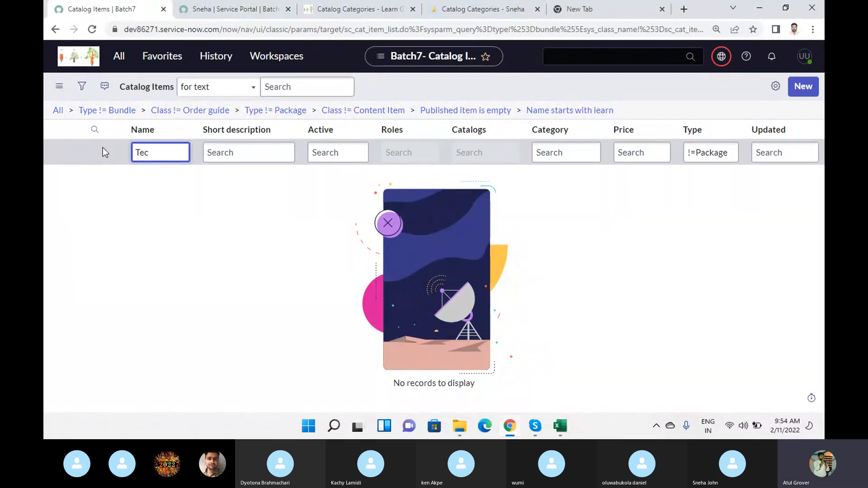
key(Return)
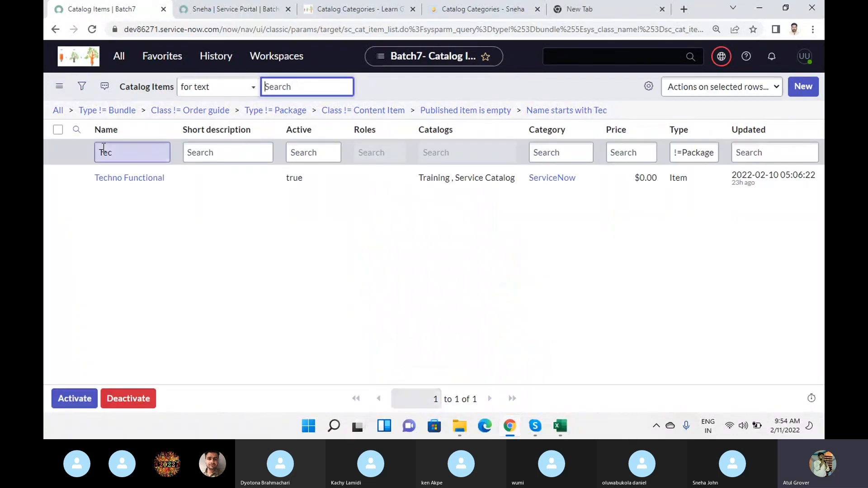
click(111, 178)
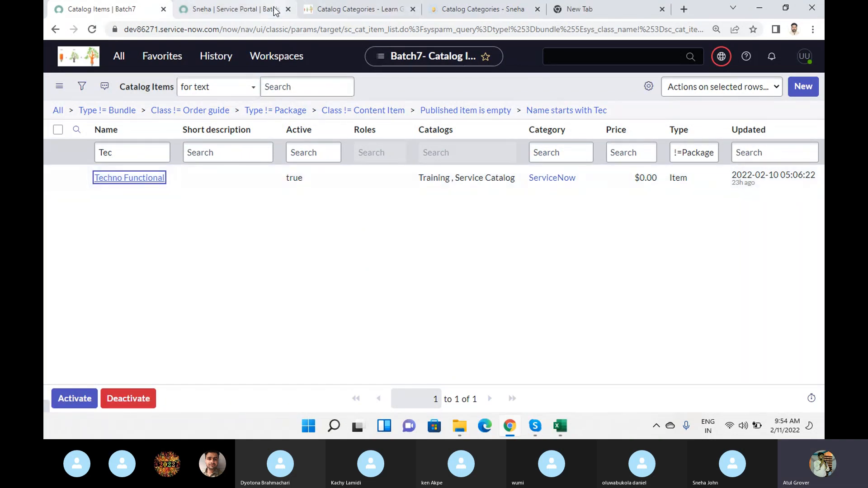
View the Techno Functional item's page in the lng portal and return to its catalog item record.
click(336, 9)
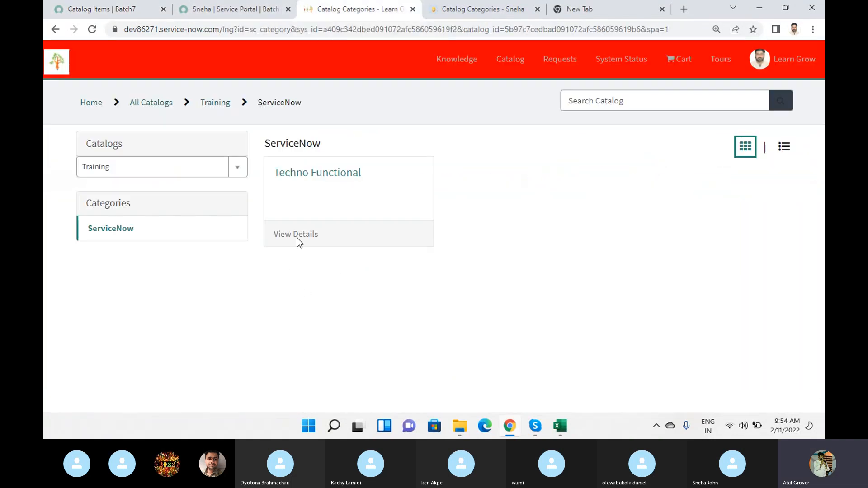
click(310, 183)
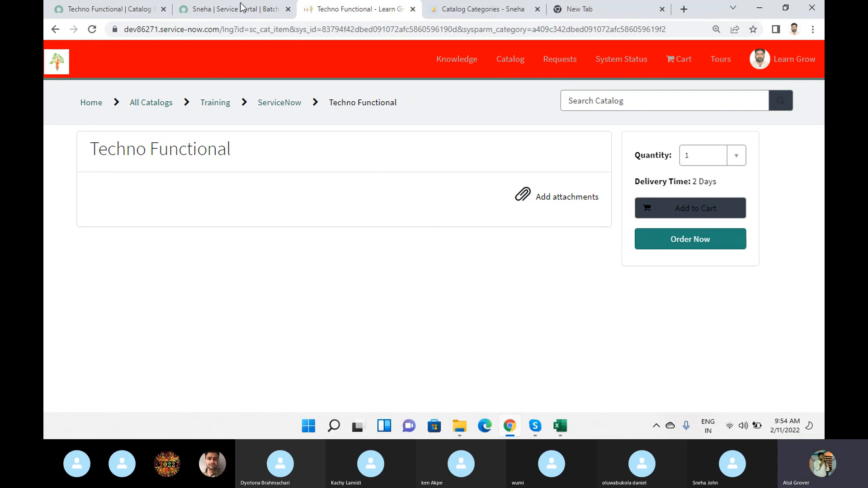
click(111, 13)
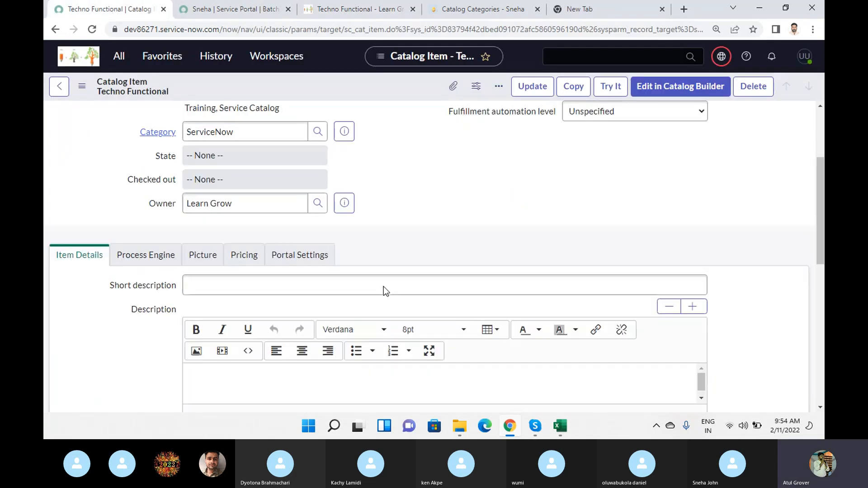
Enter "Tecno Funcational" as the Techno Functional item's short description and copy the same text into its Description.
scroll(383, 286, down, 3)
click(201, 253)
text(Tec)
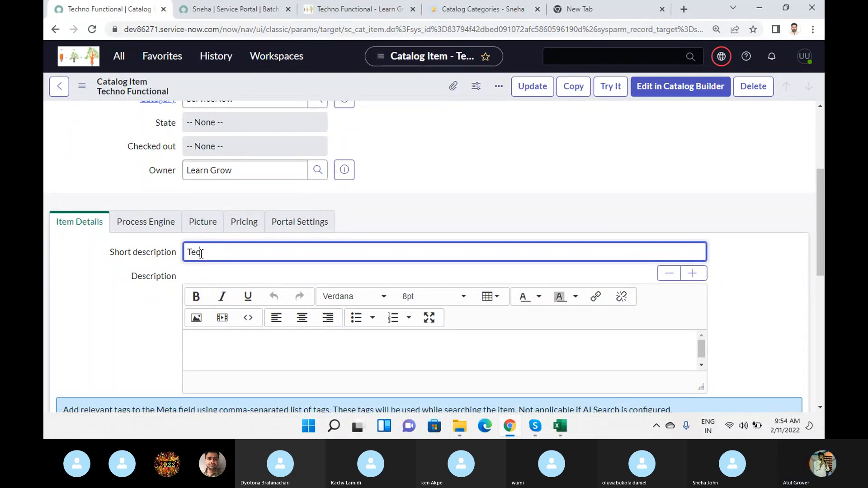
text(no Funcationa)
text(l)
key(ctrl+a)
key(ctrl+c)
click(205, 341)
key(ctrl+v)
scroll(457, 360, up, 4)
scroll(620, 346, down, 4)
scroll(620, 346, down, 4)
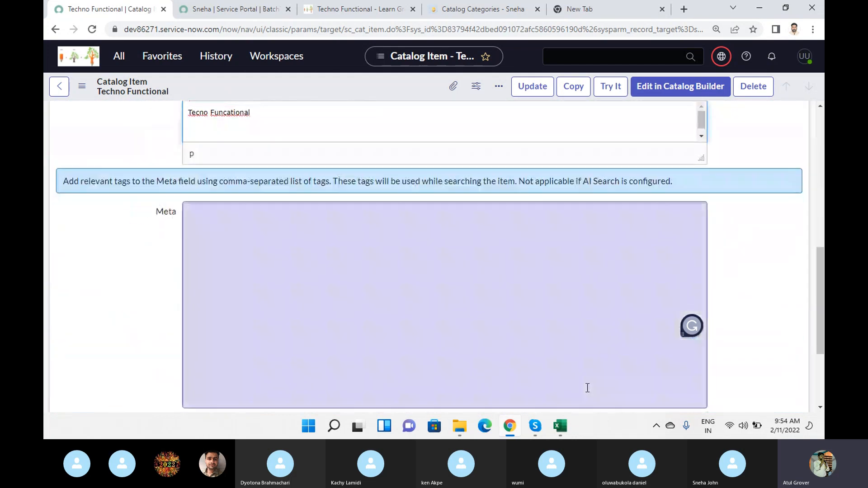
scroll(606, 362, up, 3)
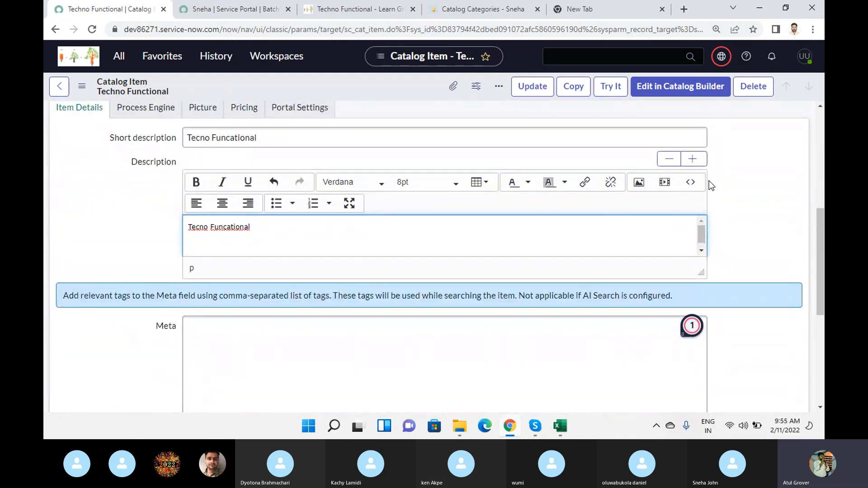
Insert the image 0214ADAF-1C76-4E34-966F-0EBD09534402.png from Image Library (Public) into the item's Description.
click(640, 184)
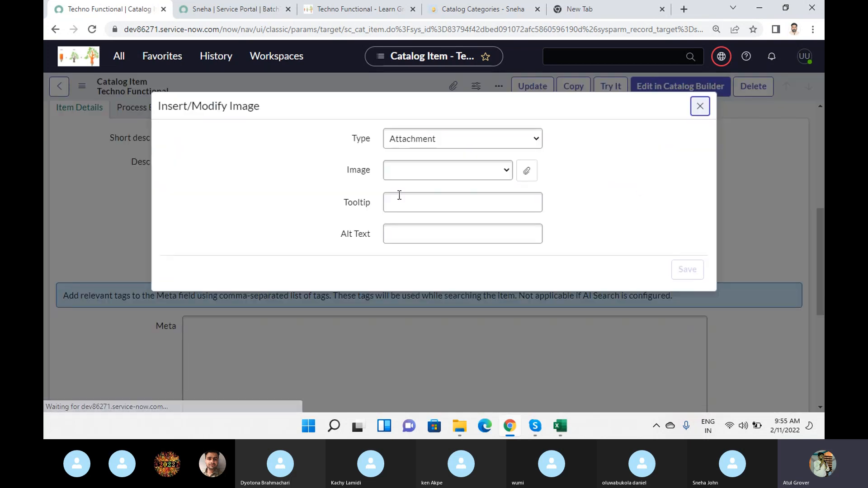
click(531, 141)
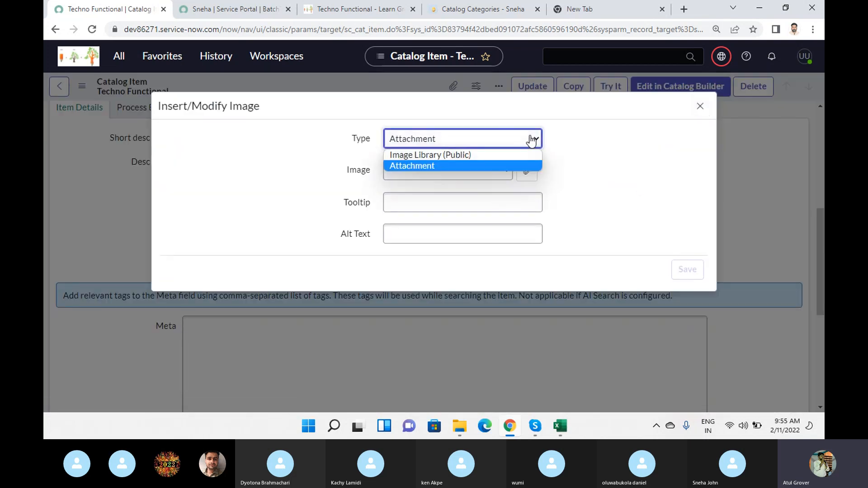
click(483, 157)
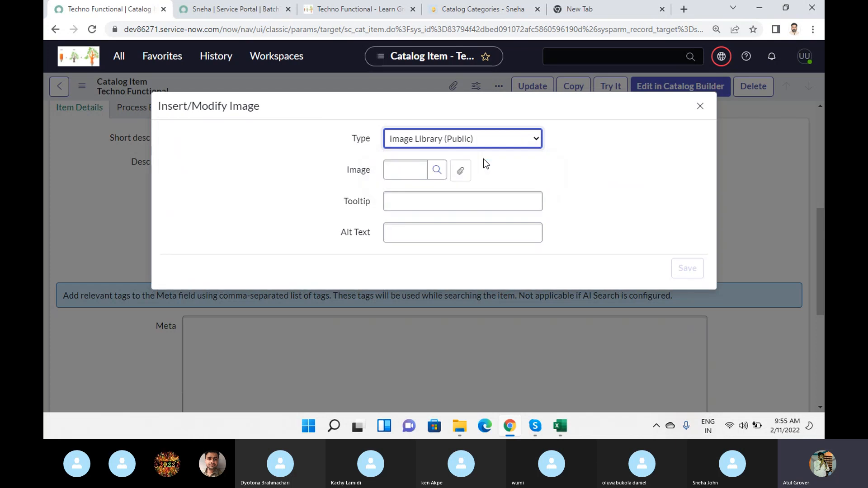
click(435, 173)
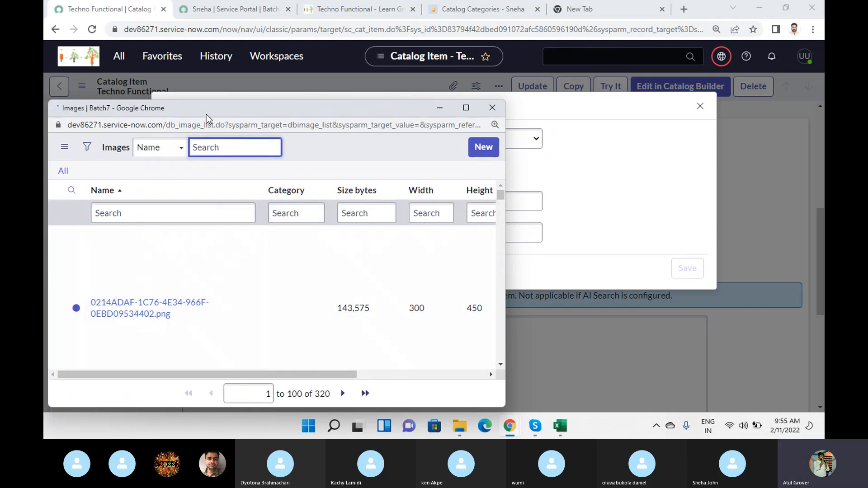
drag(206, 114, 301, 111)
click(221, 304)
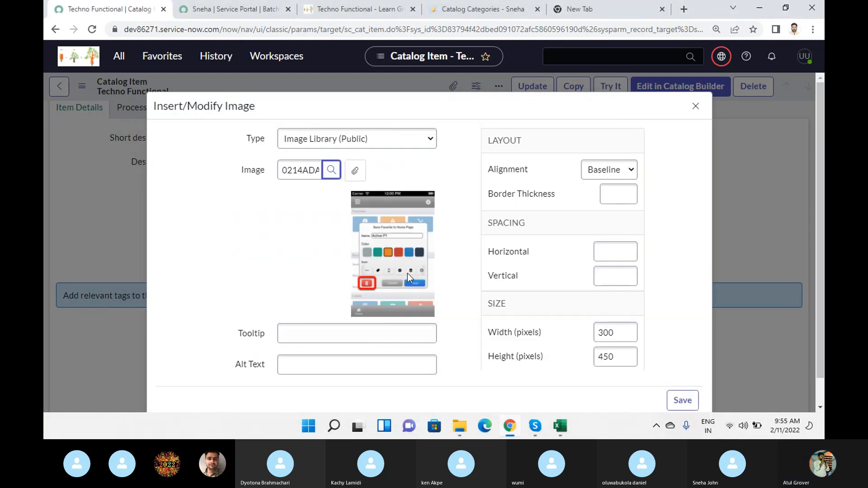
scroll(411, 275, down, 1)
click(677, 373)
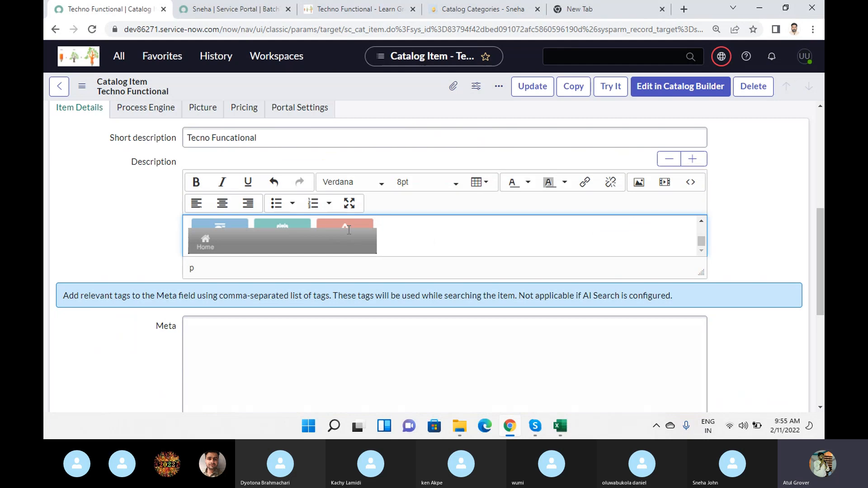
View the item's icon and picture settings, and set its price to $100.
scroll(422, 194, up, 4)
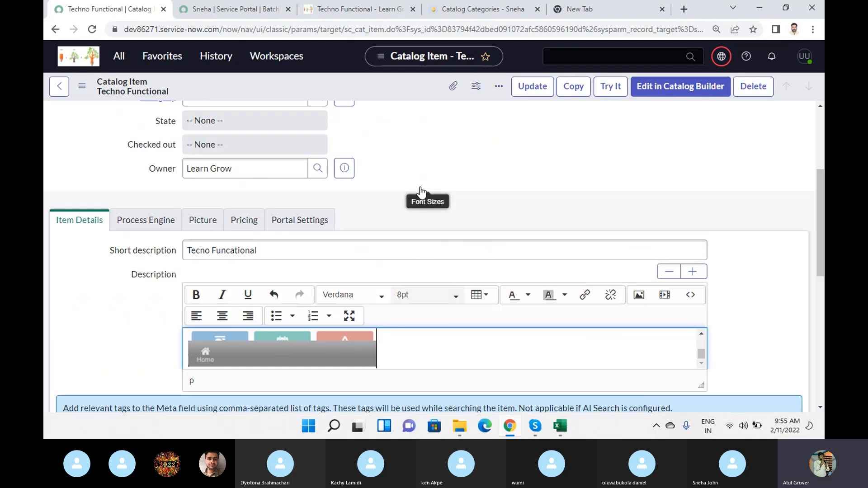
click(204, 280)
scroll(280, 305, down, 2)
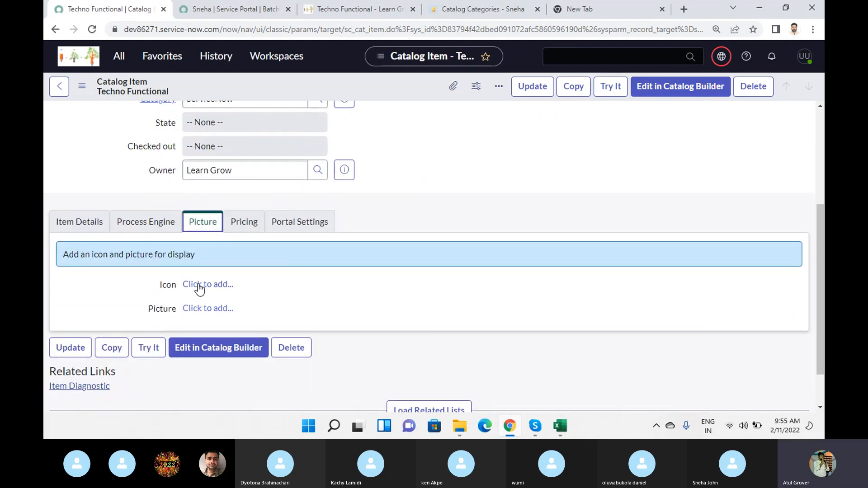
click(243, 223)
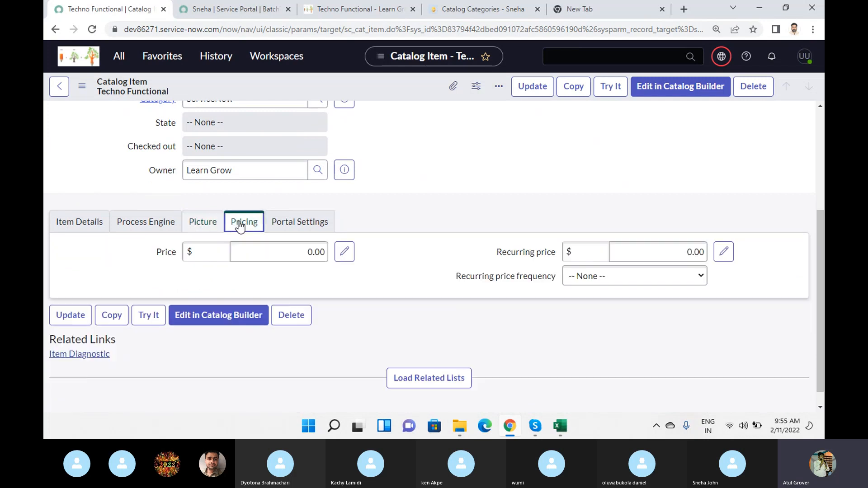
click(232, 248)
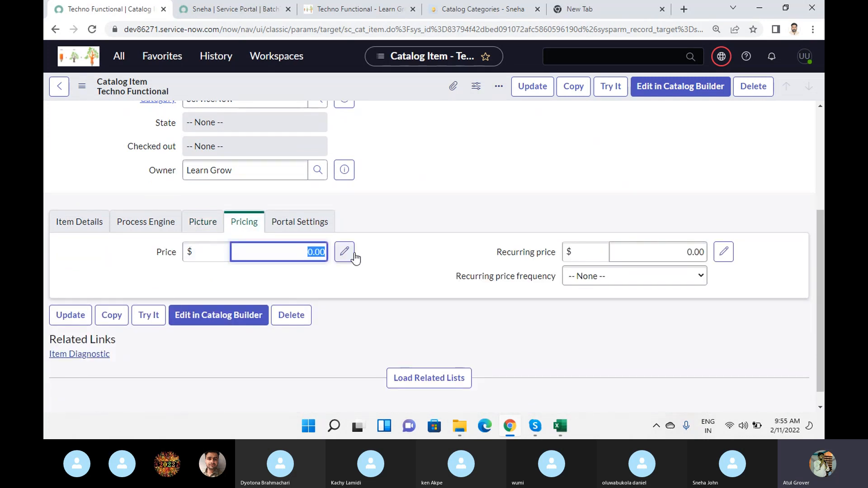
text(10)
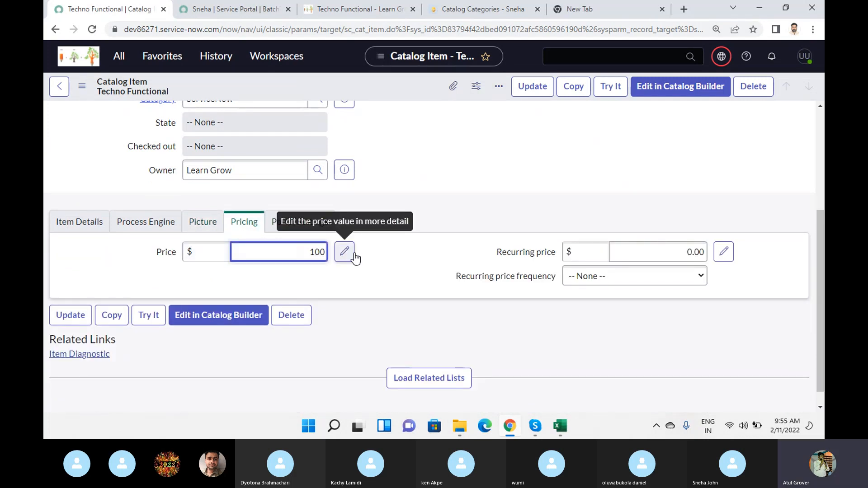
key(Tab)
Set the item's recurring price to £80 with a recurring price frequency of Every 2 Weeks.
click(599, 255)
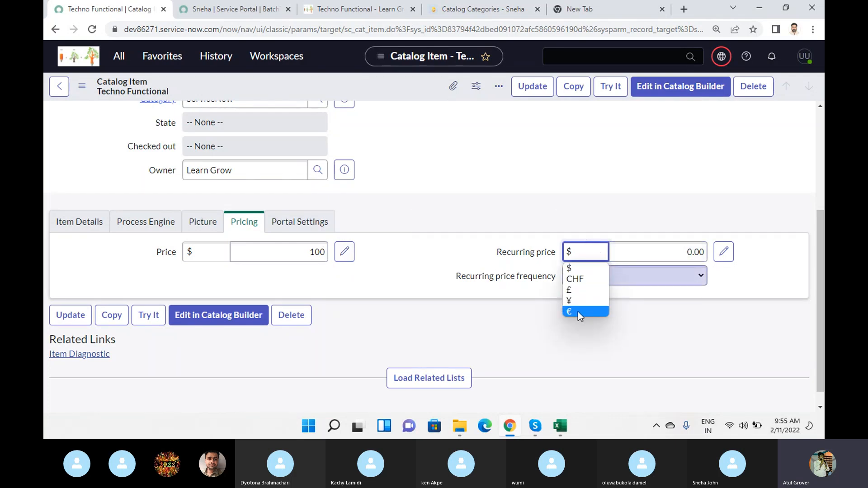
click(573, 290)
key(Tab)
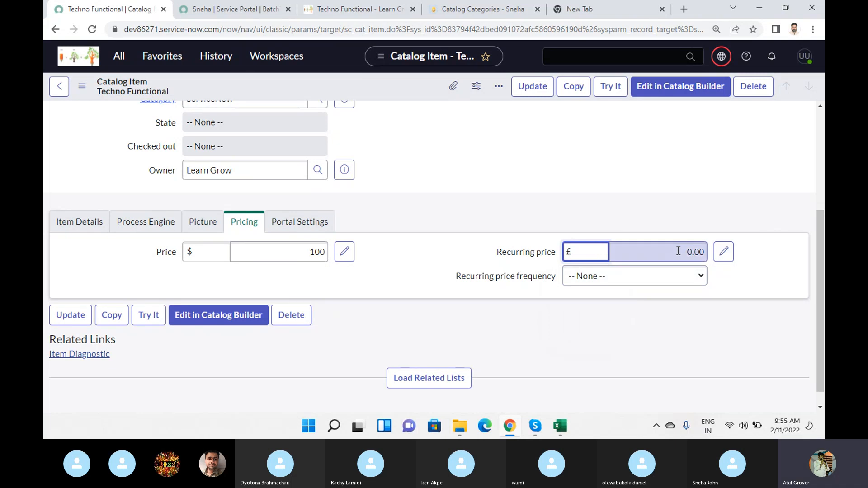
text(80)
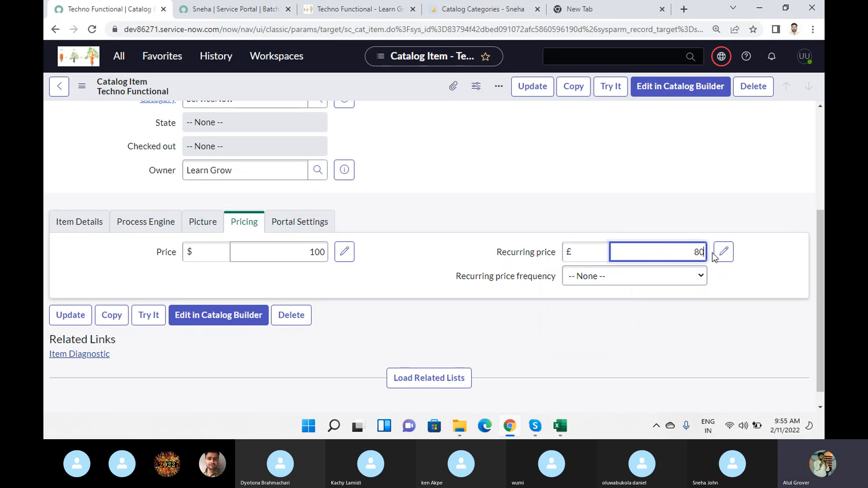
click(682, 277)
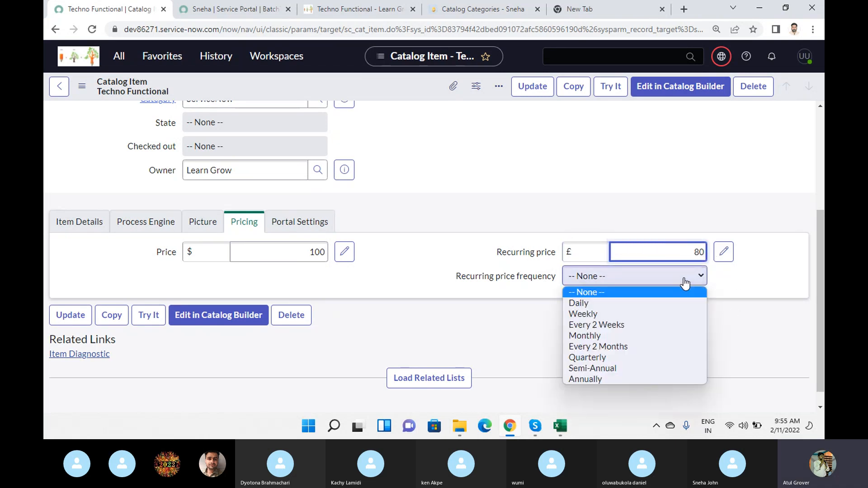
click(604, 325)
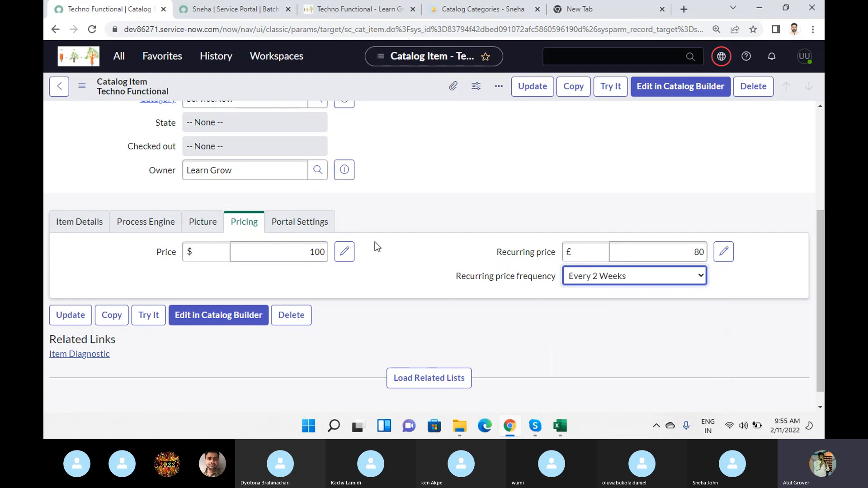
Show the item's portal settings and compare them with the Techno Functional page in the lng portal.
click(311, 228)
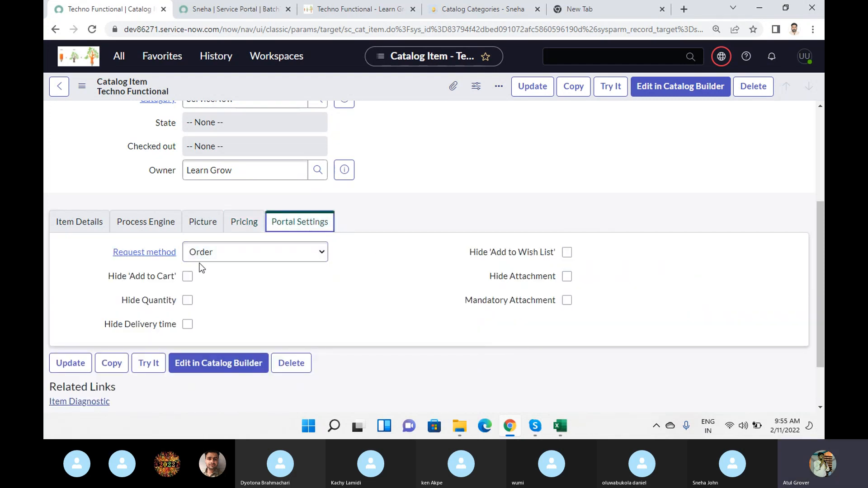
click(345, 9)
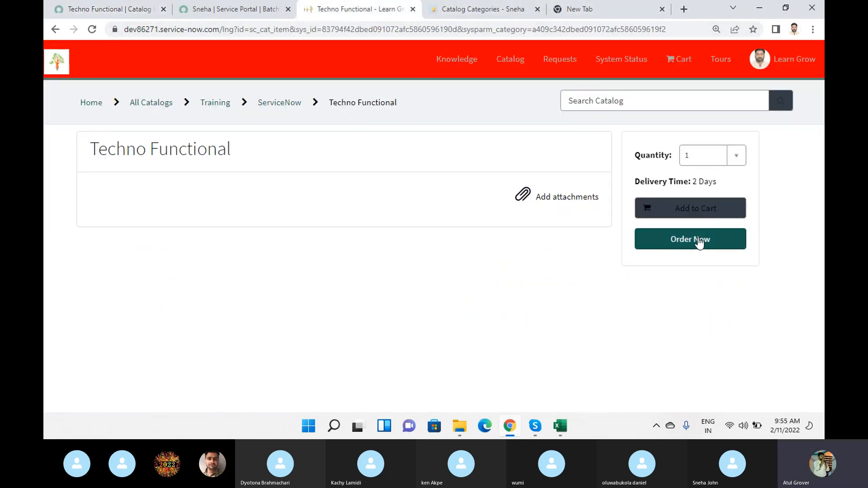
Close the Sneha portal record, set the item's request method to Request, make attachments mandatory, hide 'Add to Wish List', and save.
click(268, 11)
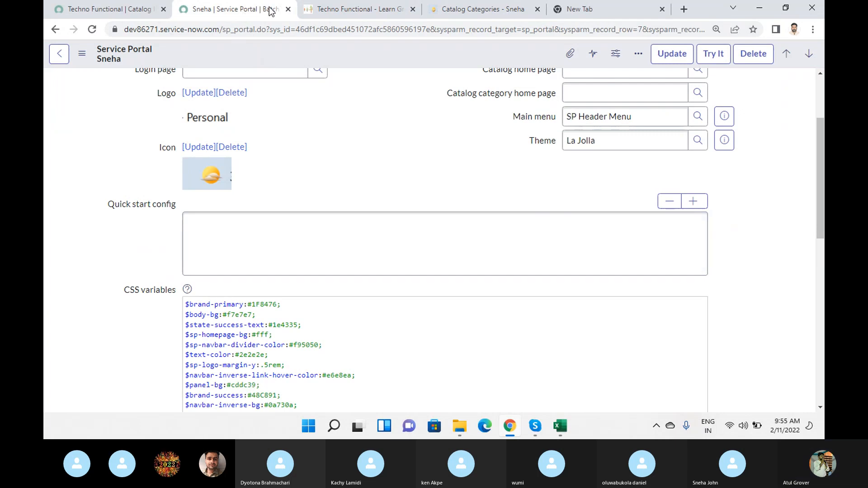
click(288, 9)
click(126, 9)
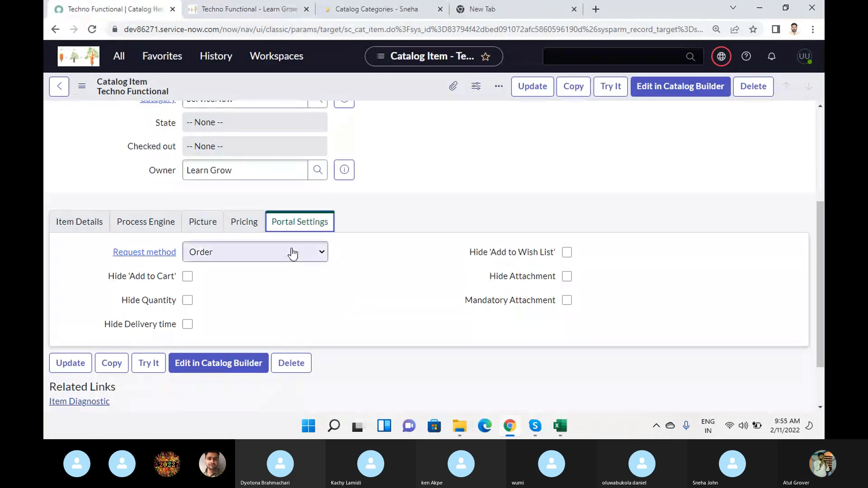
click(235, 253)
click(220, 277)
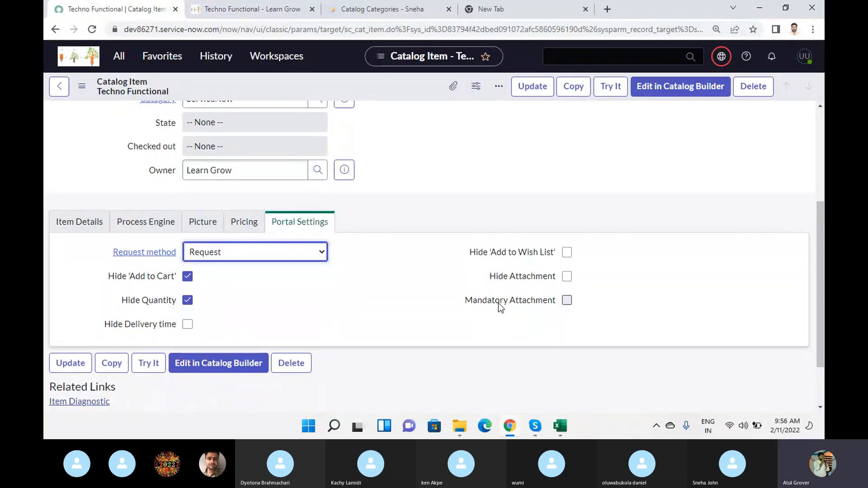
click(566, 301)
click(567, 252)
right_click(384, 78)
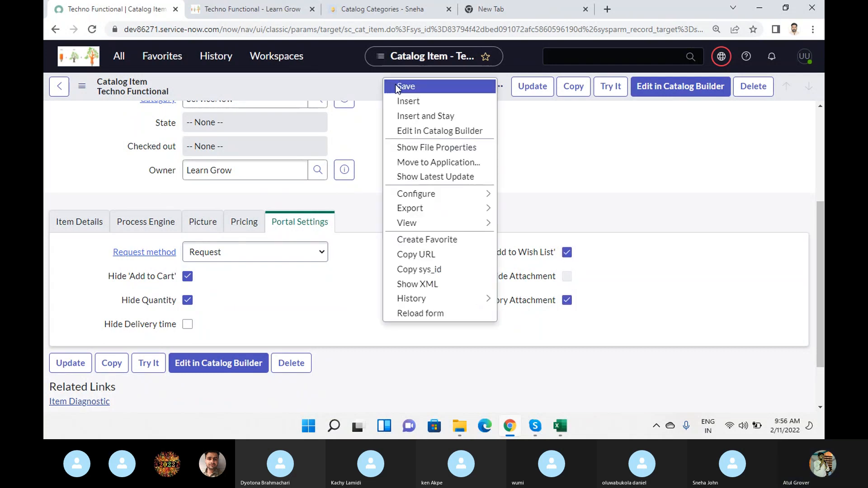
click(398, 85)
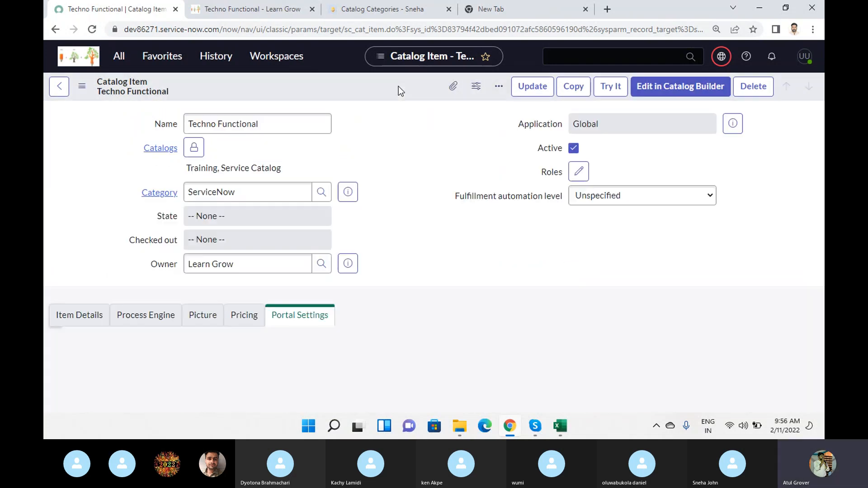
Reload the Techno Functional page in the lng portal and review its title, descriptions, image and recurring price.
click(263, 8)
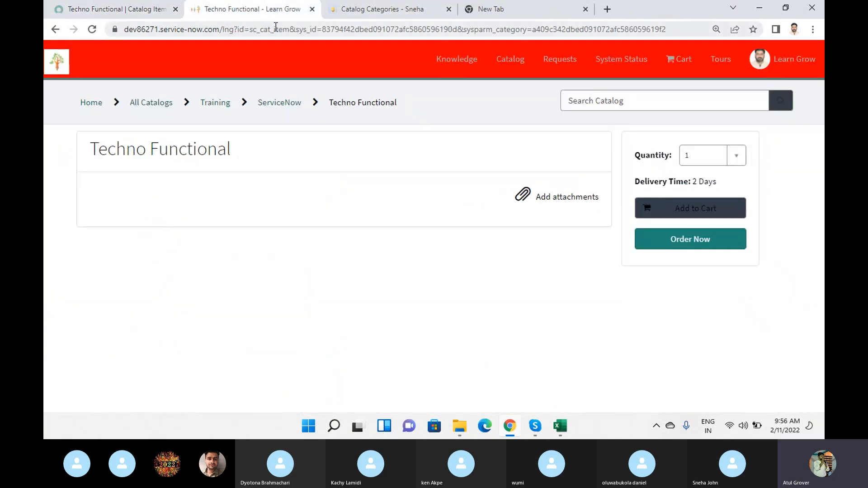
click(275, 26)
key(Return)
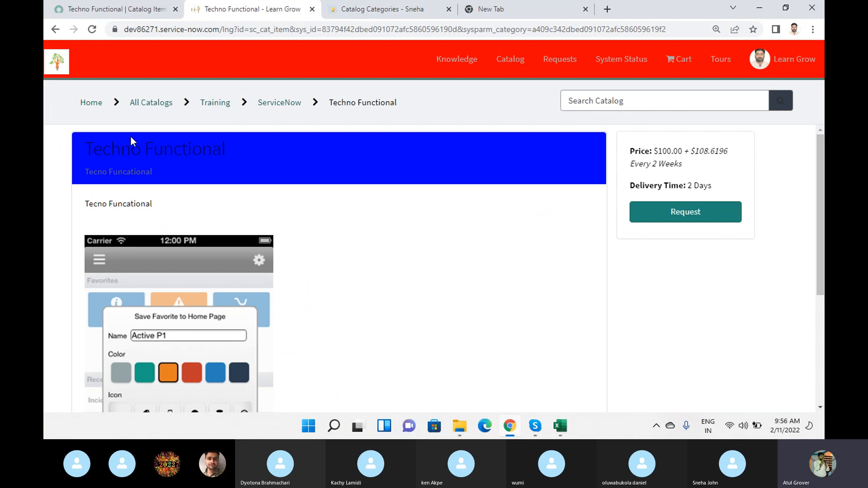
drag(85, 149, 250, 167)
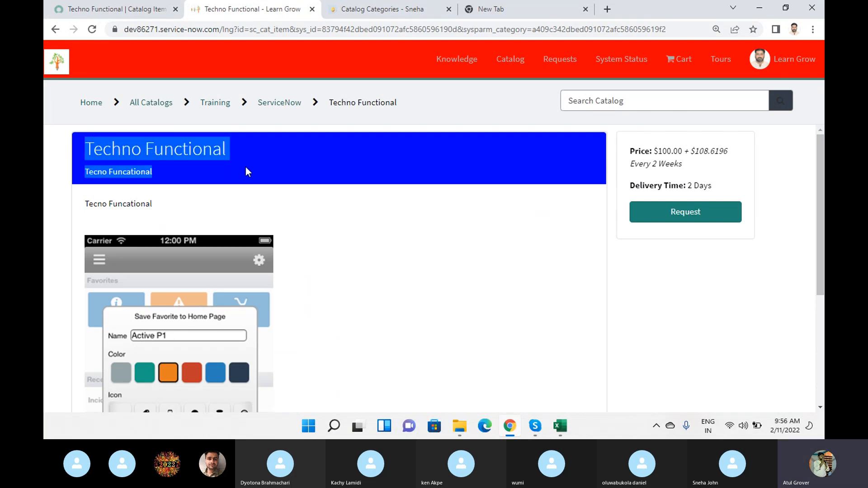
drag(84, 206, 195, 219)
scroll(213, 303, down, 3)
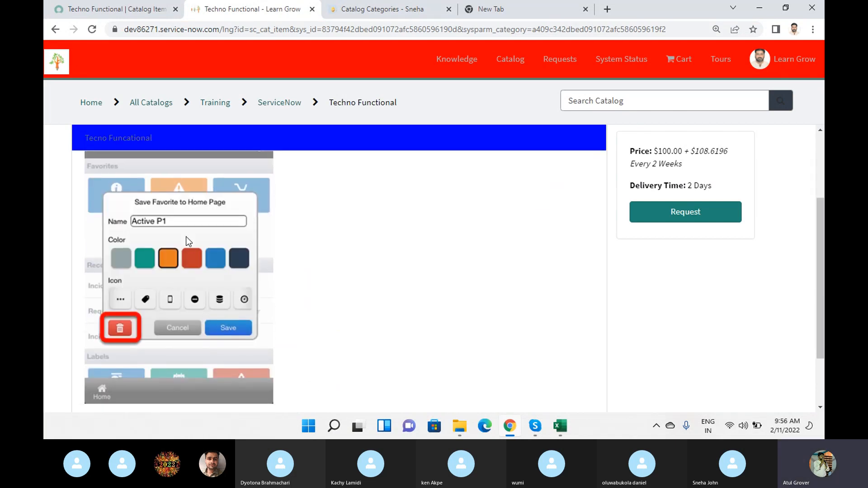
scroll(382, 262, up, 3)
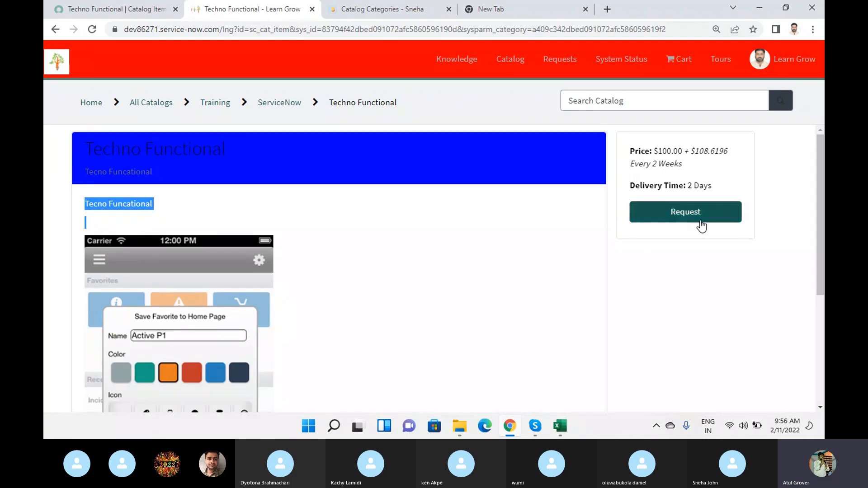
drag(691, 153, 700, 166)
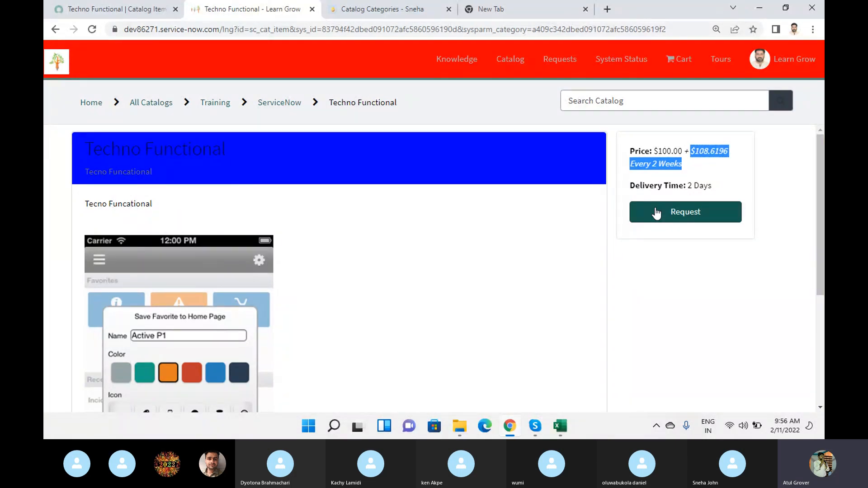
Try to request Techno Functional without an attachment, and check the attachment requirement against the item's portal settings.
click(688, 211)
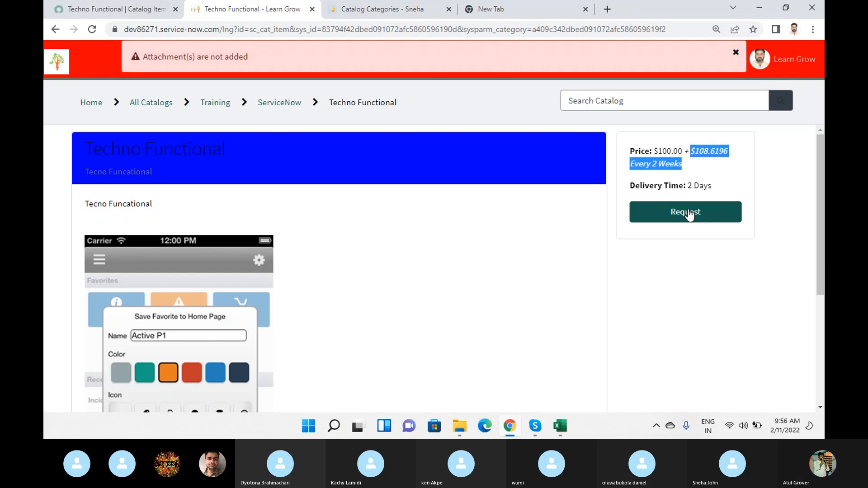
scroll(342, 129, down, 4)
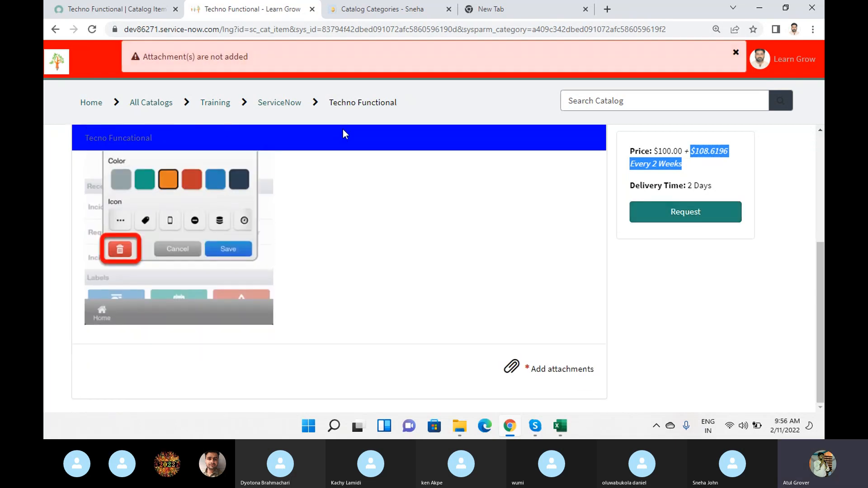
click(116, 8)
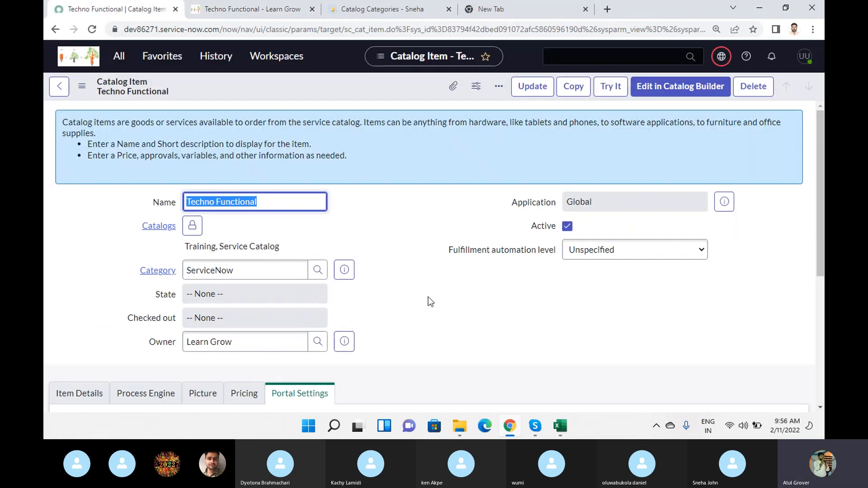
scroll(430, 300, down, 6)
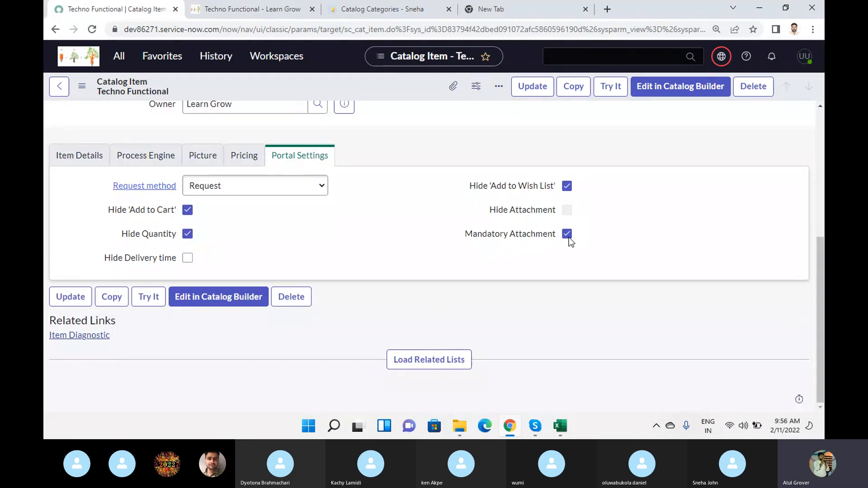
click(261, 12)
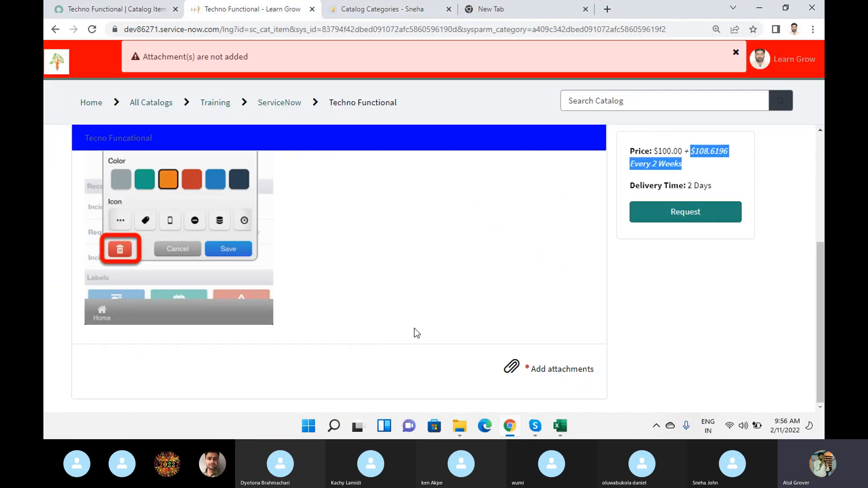
Attach the day1 JPG file to the Techno Functional order, submit the request, and dismiss the remaining attachment alert.
click(512, 367)
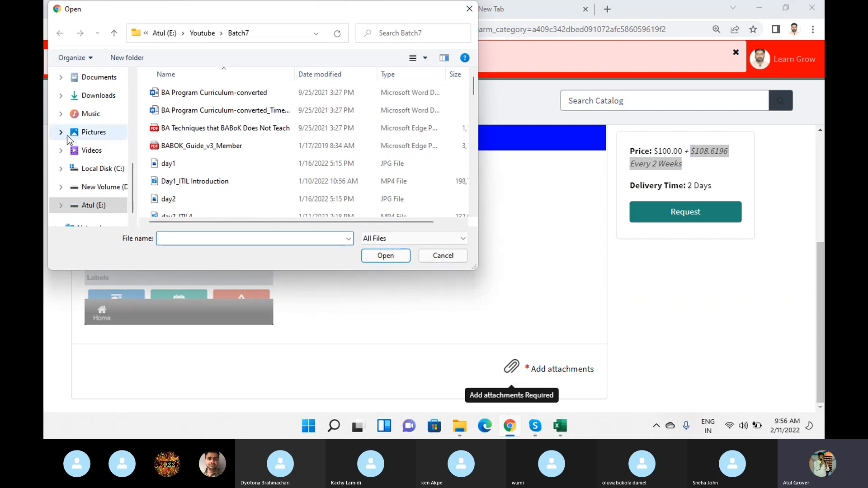
click(182, 167)
click(385, 255)
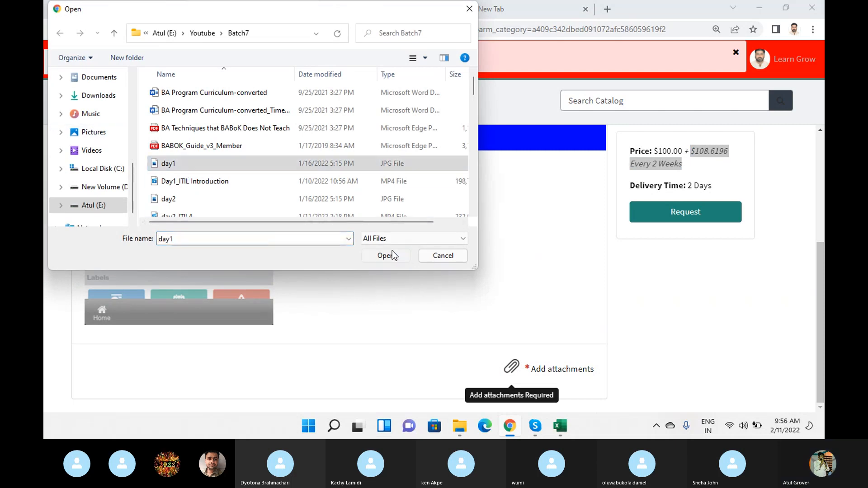
click(705, 223)
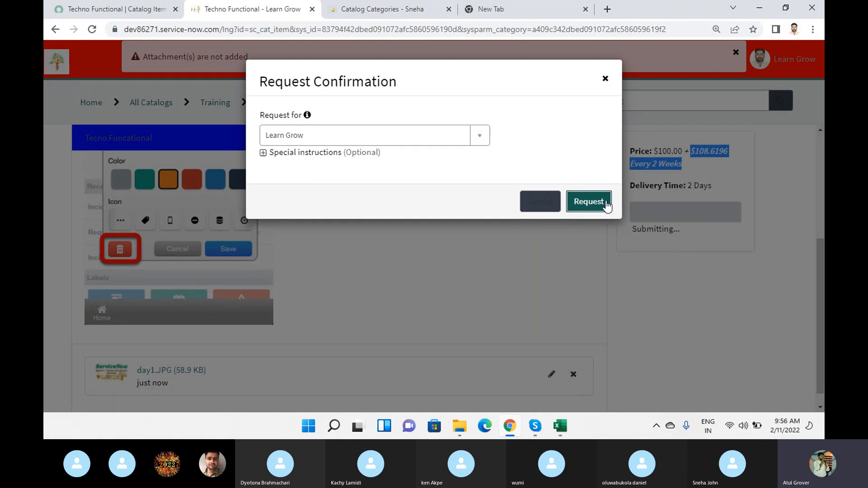
click(590, 209)
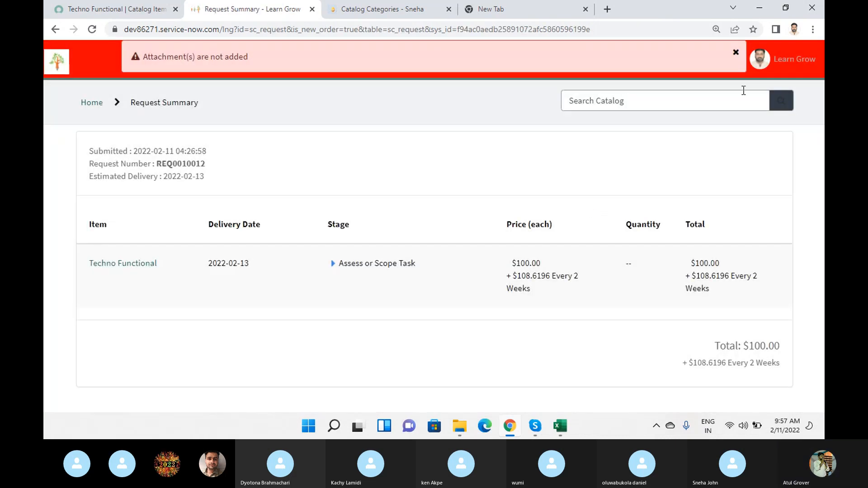
click(735, 52)
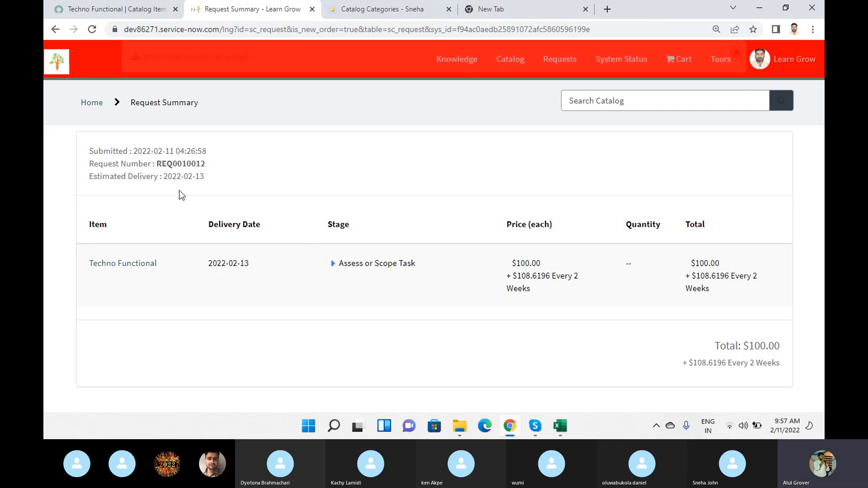
Copy the new request's number from the Request Summary and search the ServiceNow instance for it.
double_click(186, 164)
key(ctrl+c)
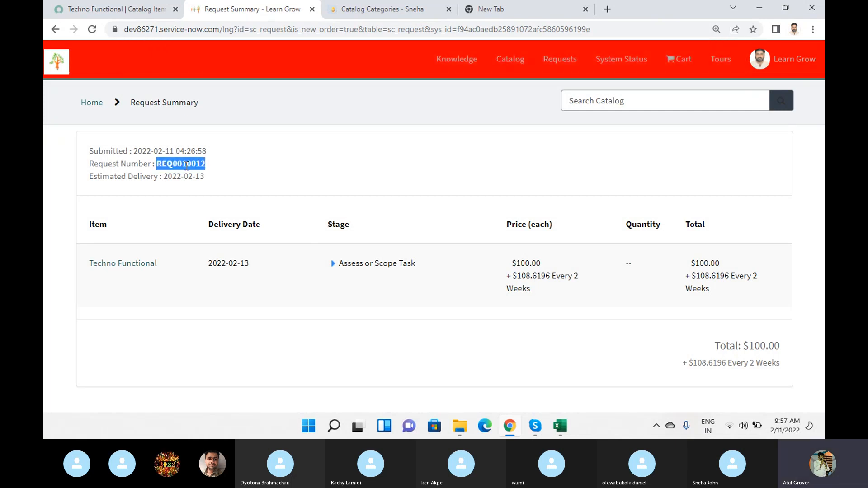
click(93, 9)
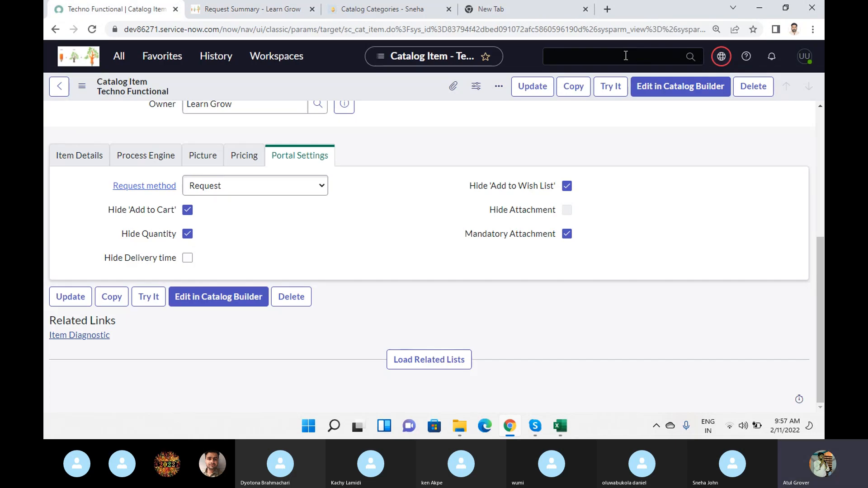
key(ctrl+v)
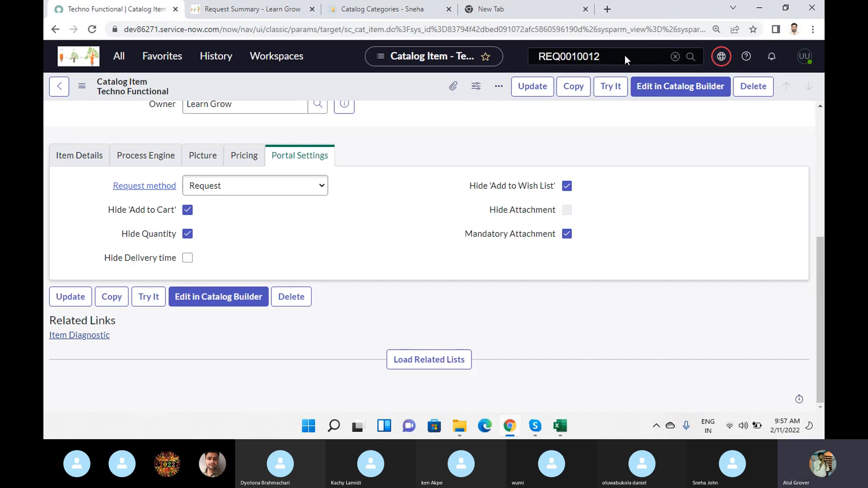
key(Return)
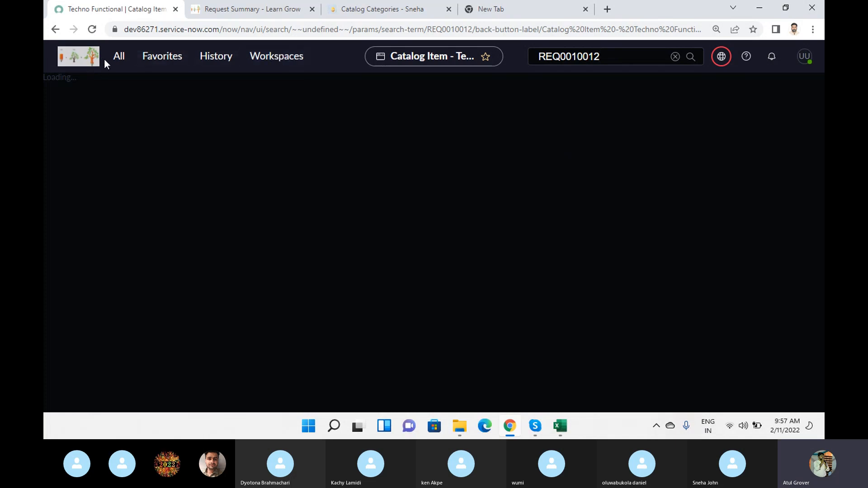
Filter the navigator for "request", show the Service Catalog's open Requests list, and open the newly submitted request.
click(118, 59)
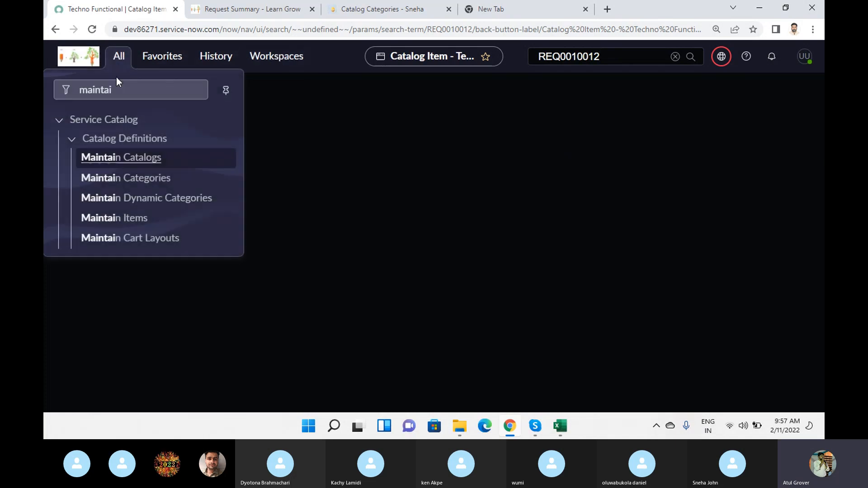
text(requ)
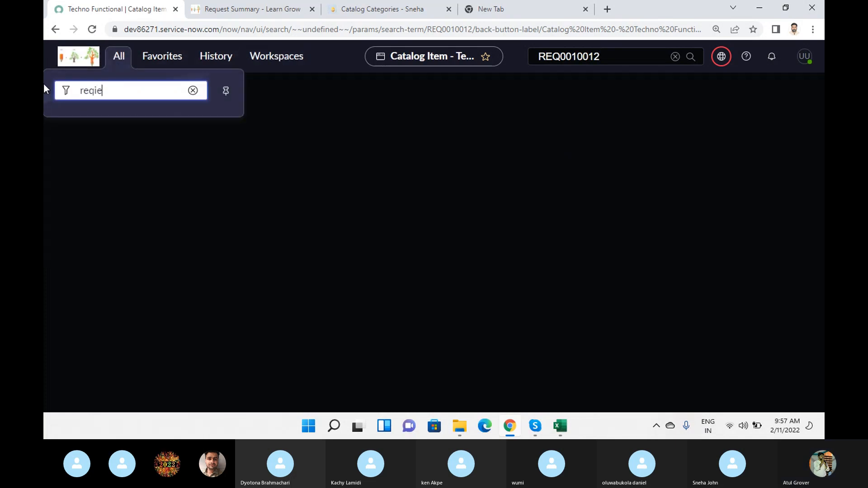
key(BackSpace)
text(uest)
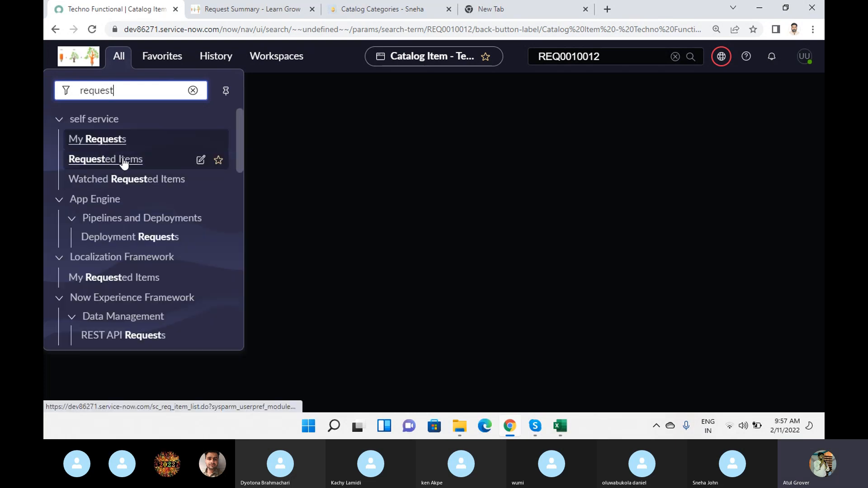
scroll(124, 213, down, 4)
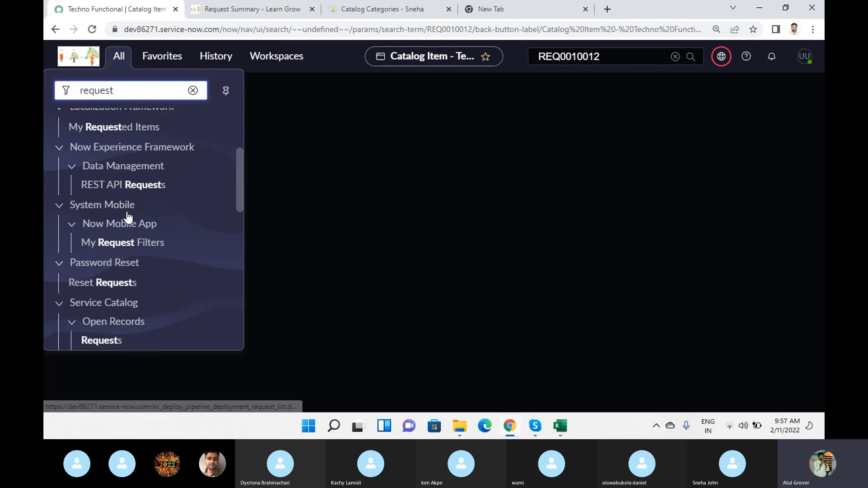
click(101, 320)
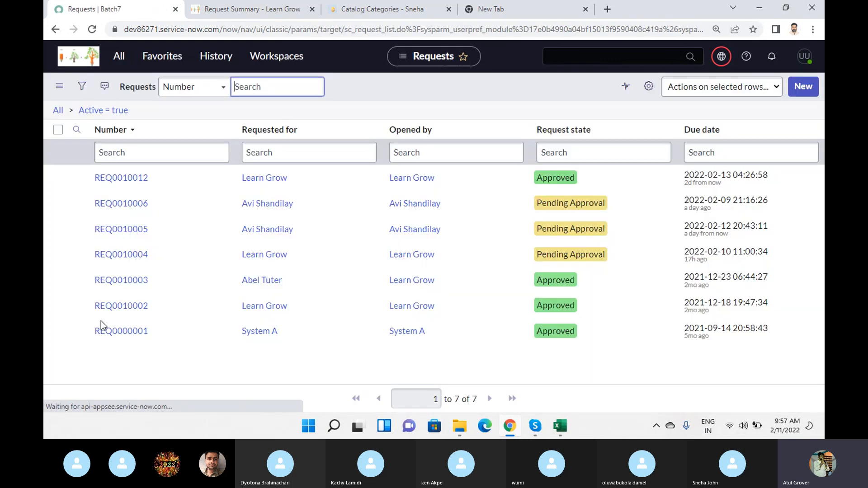
click(119, 177)
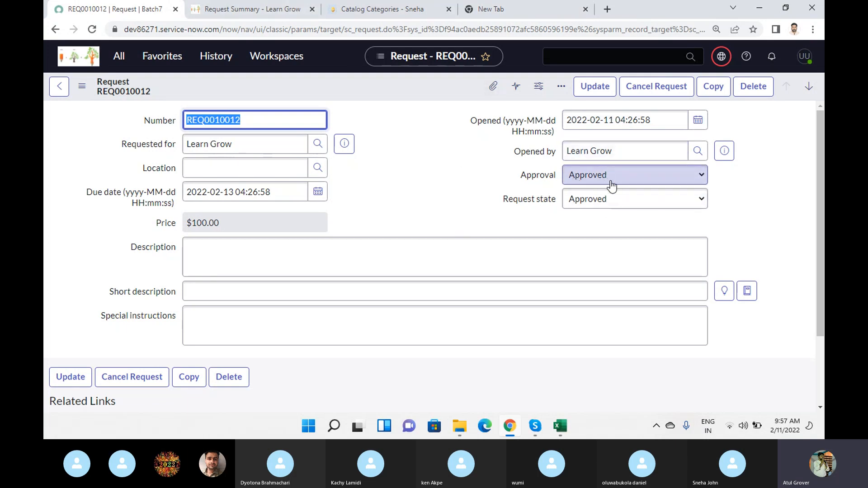
Load the request's related lists and examine its requested items and recurring prices.
scroll(425, 172, down, 2)
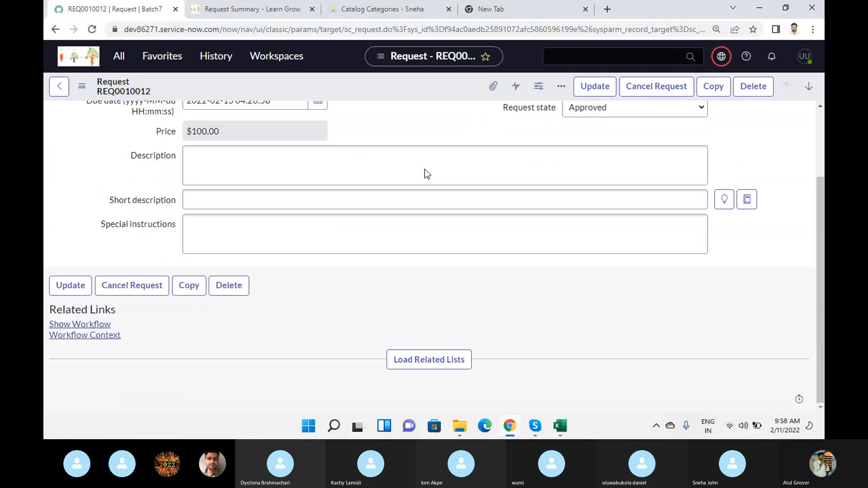
click(427, 358)
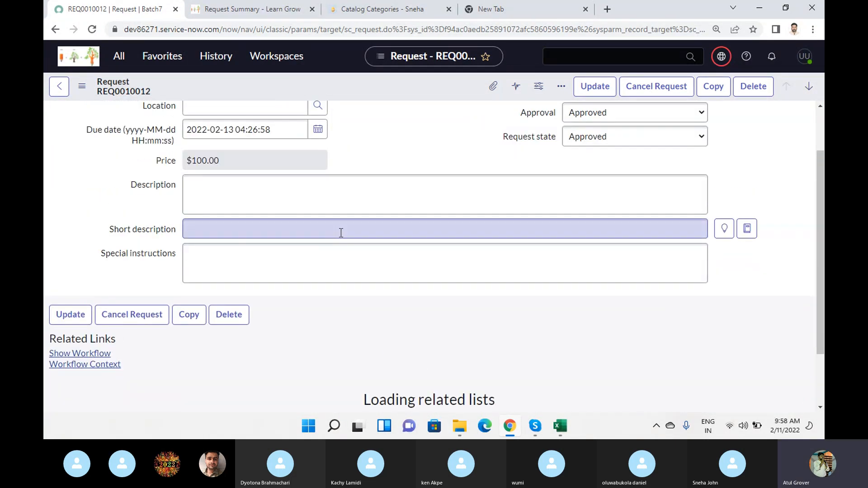
scroll(341, 233, down, 3)
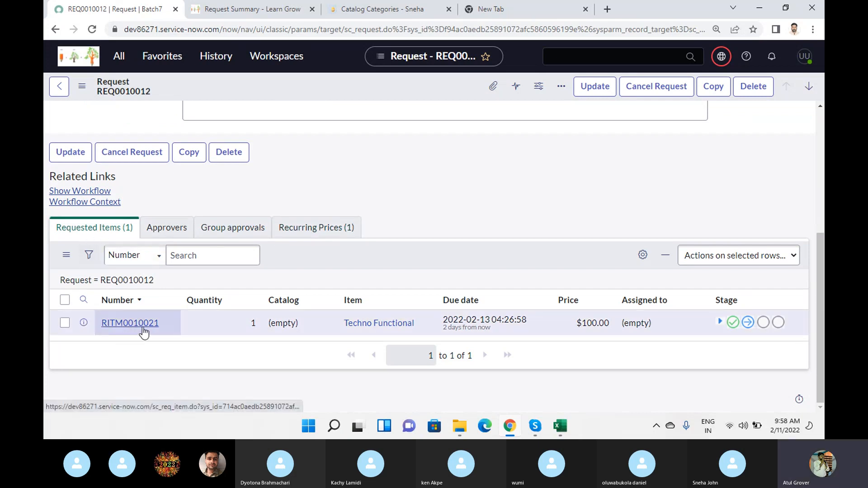
click(298, 227)
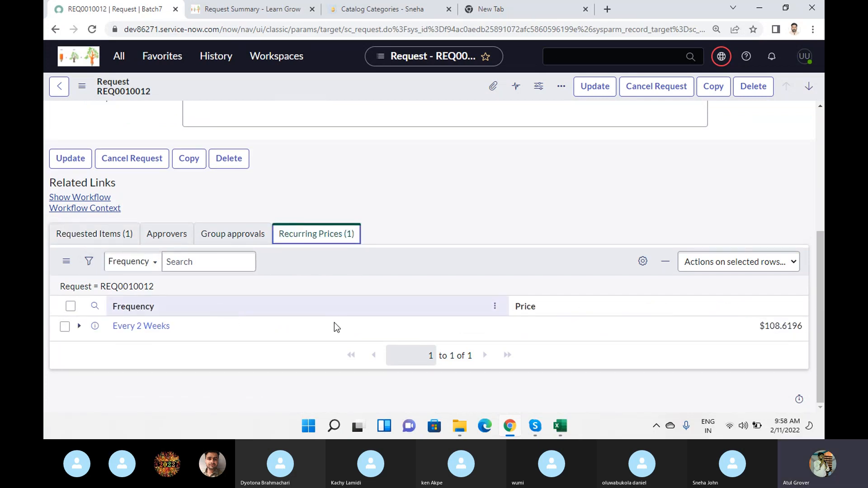
Open the request's Techno Functional requested item and load its related lists to examine the catalog tasks.
click(96, 235)
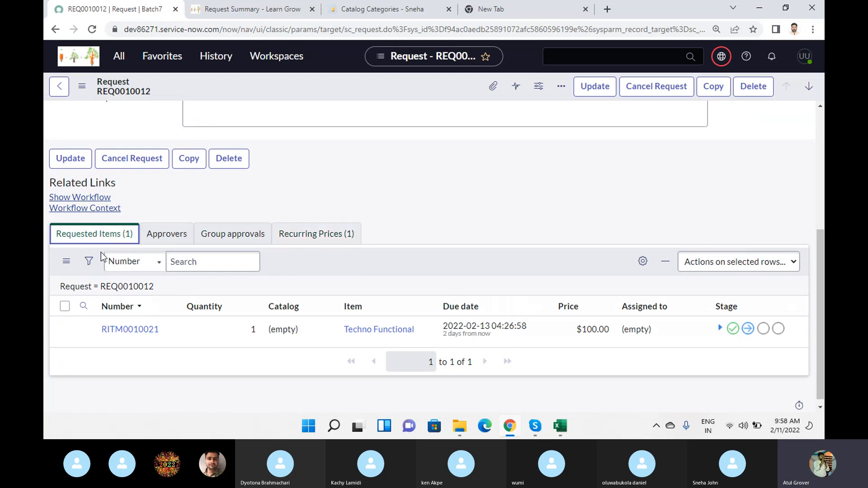
click(130, 330)
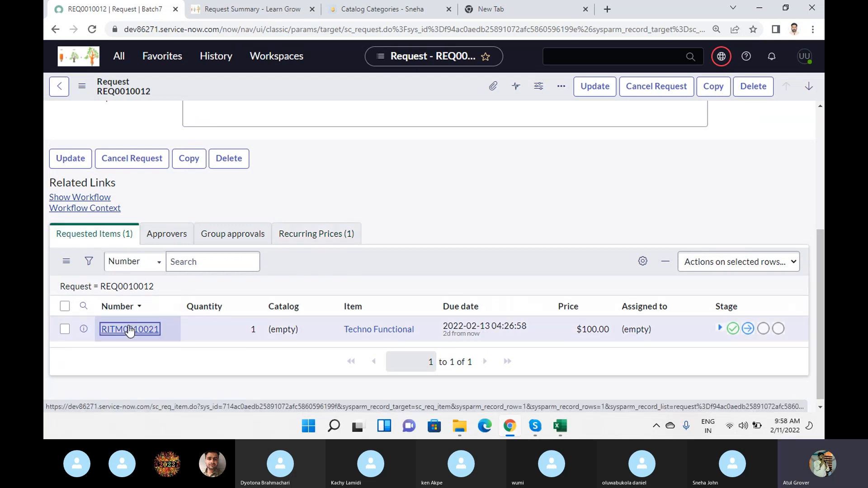
click(129, 329)
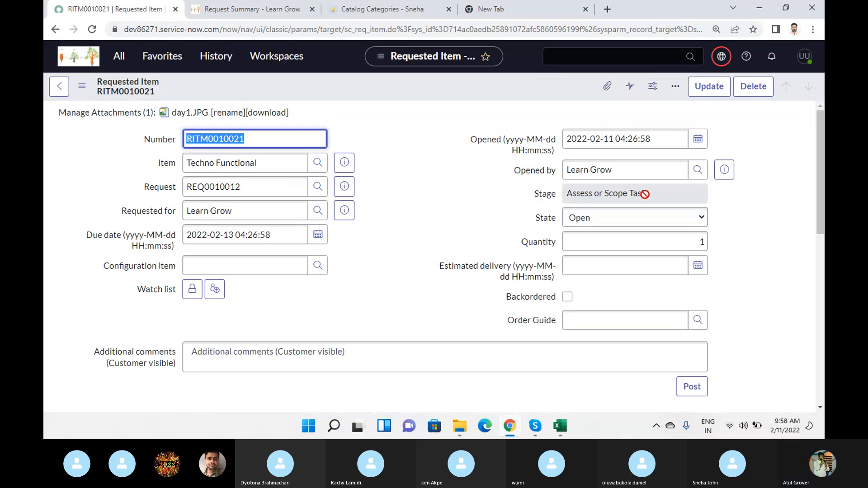
scroll(429, 205, down, 10)
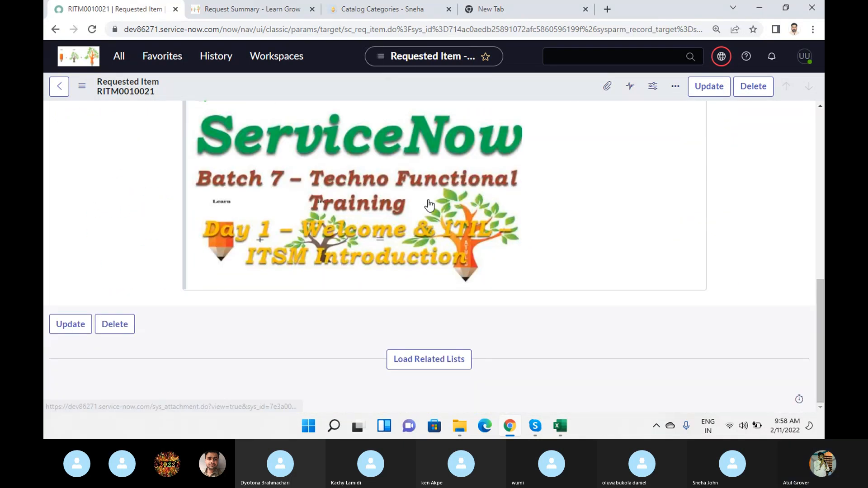
click(429, 360)
scroll(204, 300, down, 3)
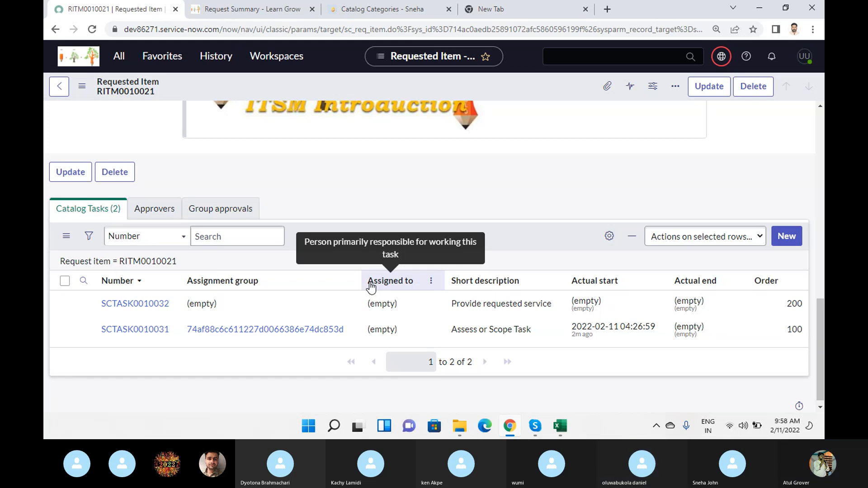
Filter the navigator for "main", show Maintain Items, search the names for "Tech", and open the Techno Functional catalog item.
click(118, 56)
double_click(88, 90)
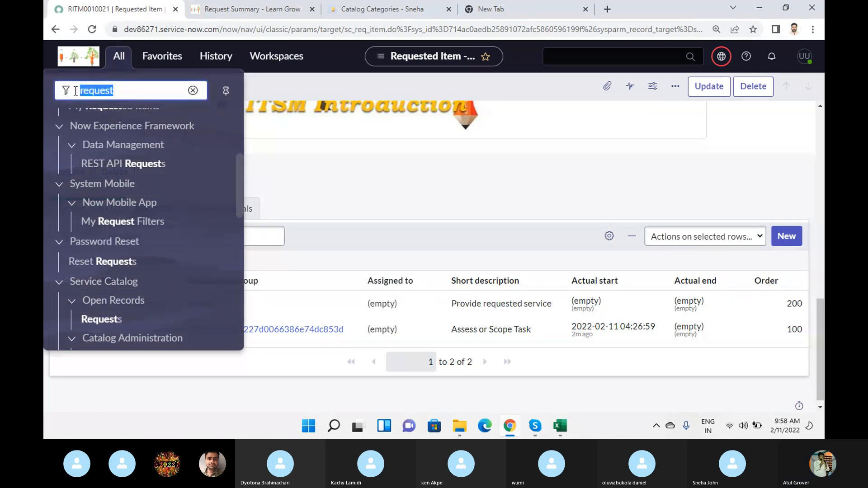
text(main)
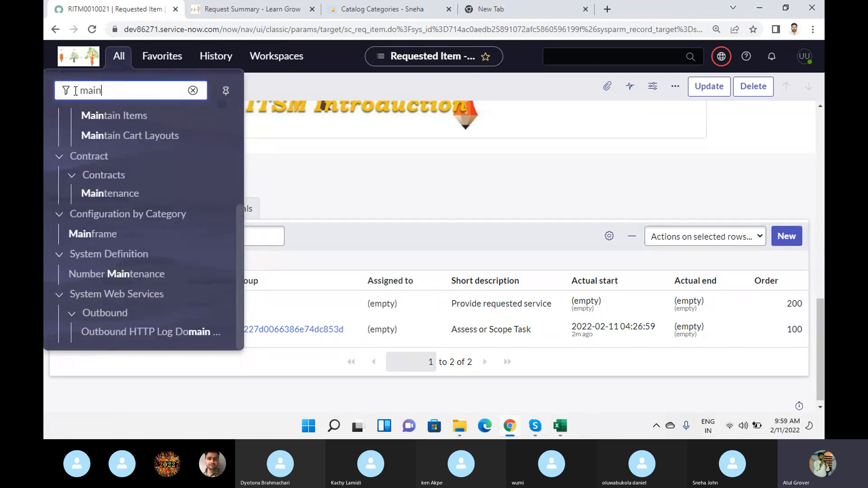
click(128, 117)
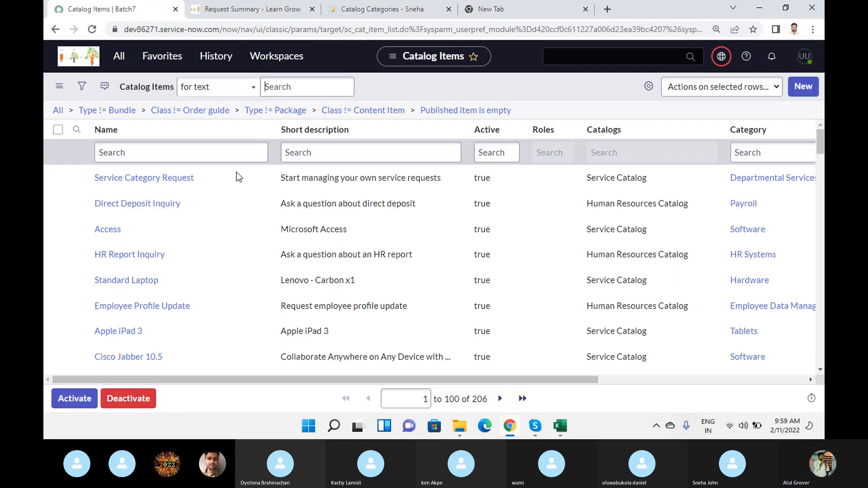
click(148, 155)
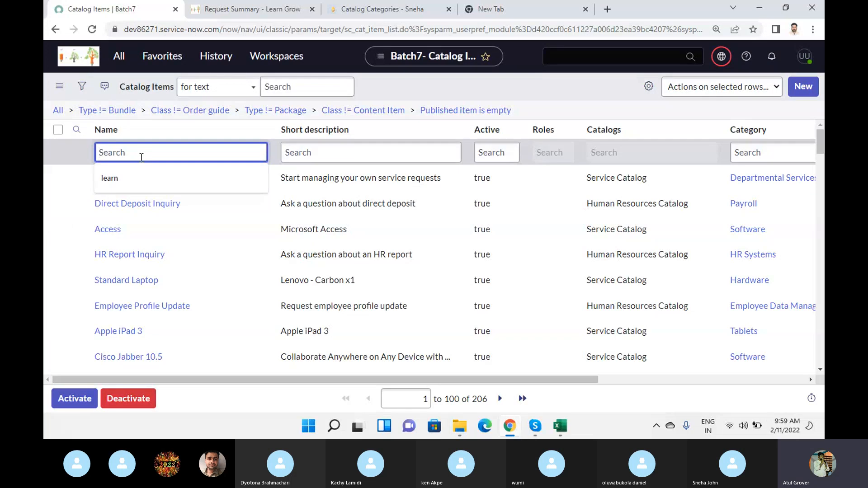
text(Tech)
key(Return)
click(129, 178)
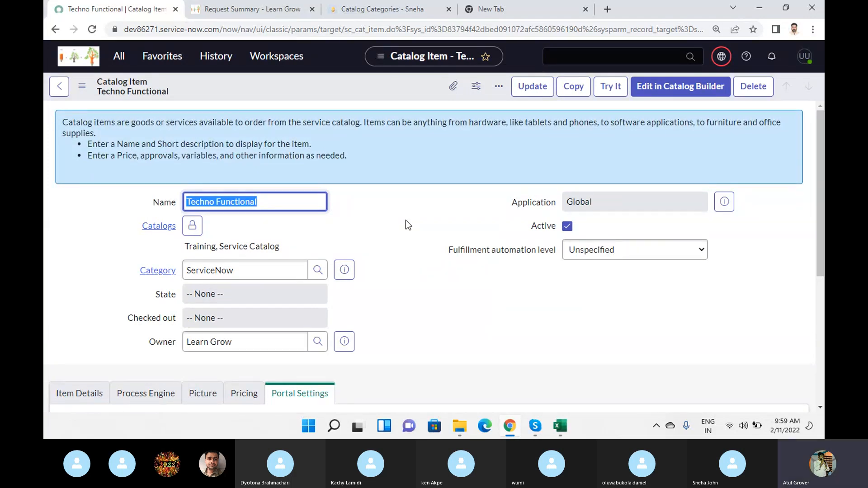
Review the Techno Functional item's details, picture, pricing and portal settings, and display its Process Engine settings.
scroll(406, 221, down, 5)
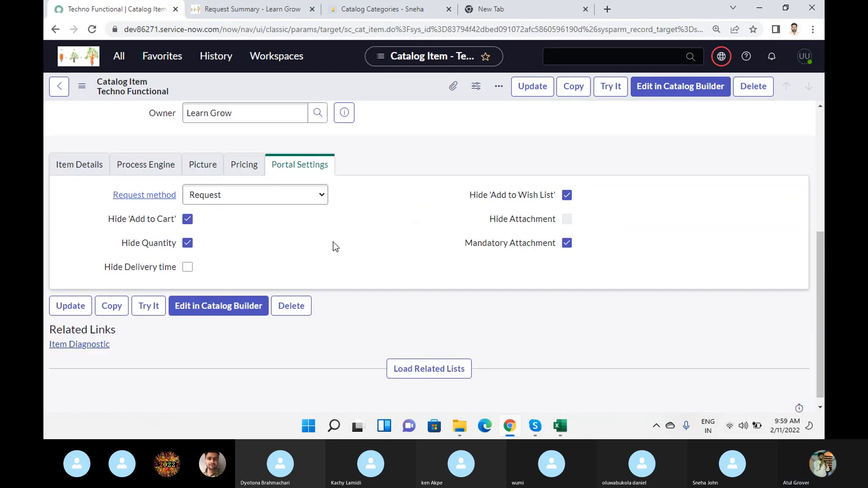
click(69, 171)
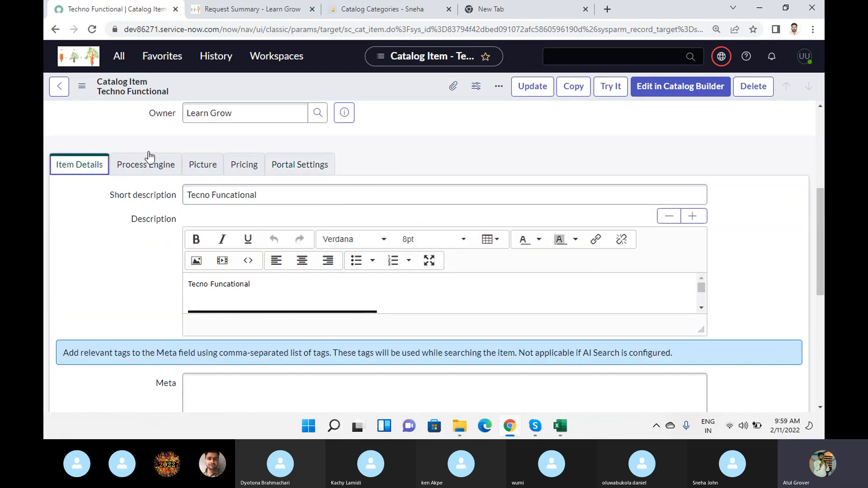
click(199, 166)
click(244, 168)
click(316, 206)
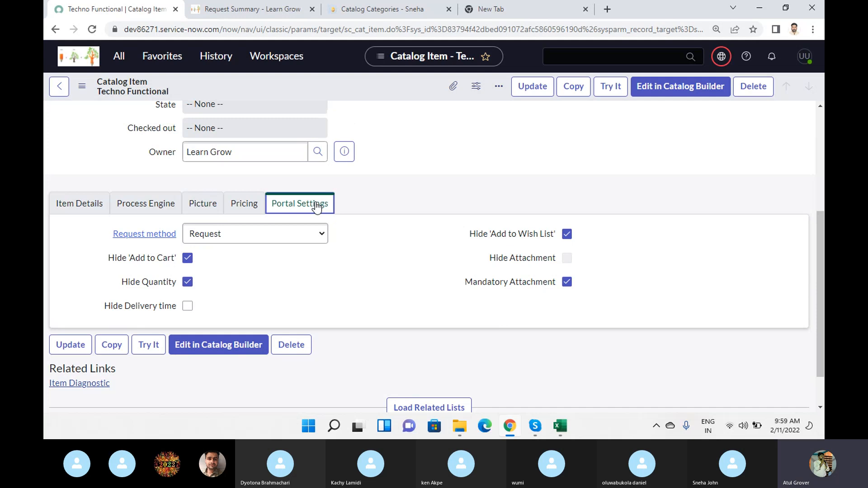
click(158, 206)
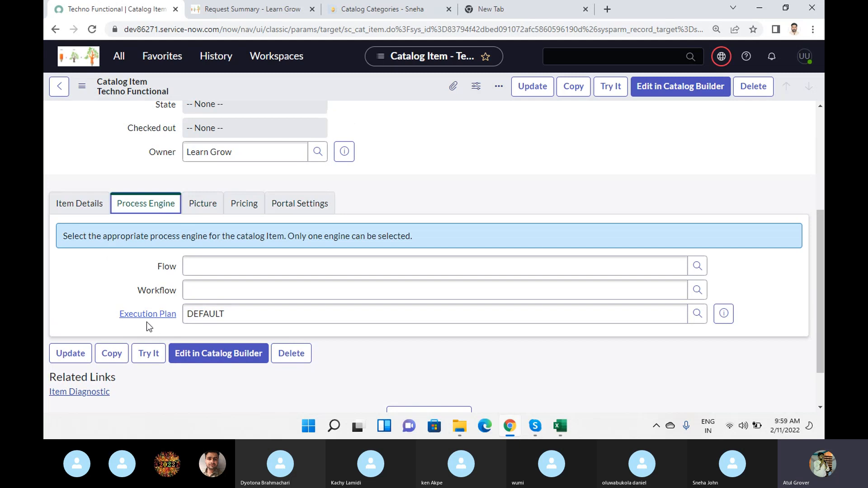
Find Notepad through the Windows search and open a blank note.
key(super)
text(ot)
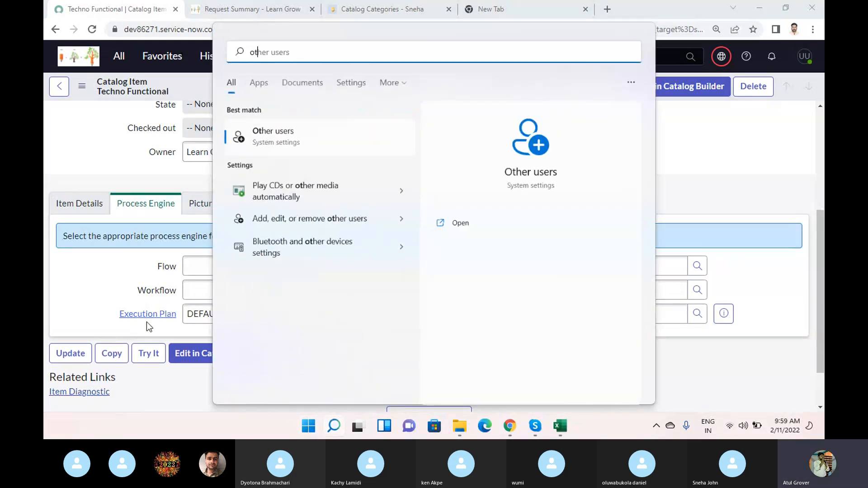
key(BackSpace)
key(BackSpace)
text(note)
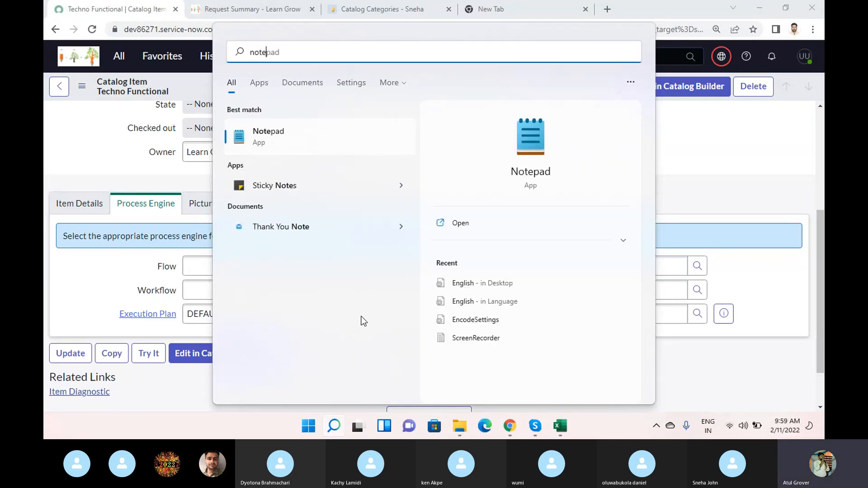
key(Return)
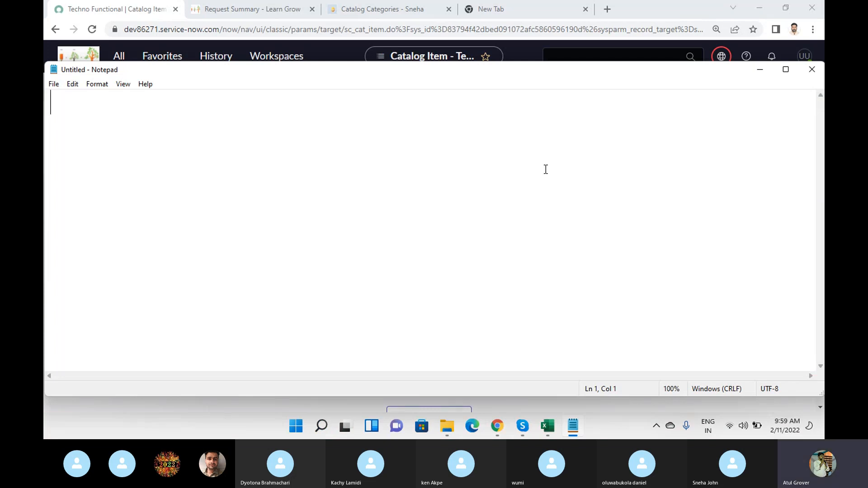
Write "ANyrequest --- Execution Plan" as the first line of the Notepad note.
text(ANyr)
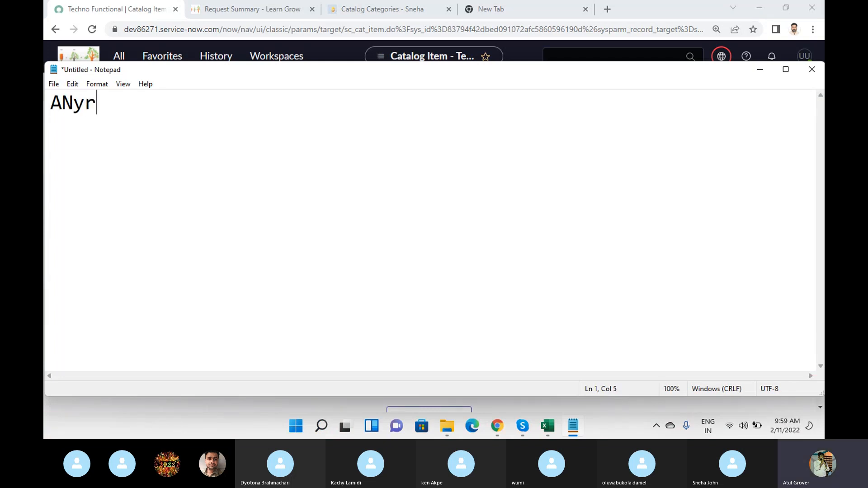
text(equest --)
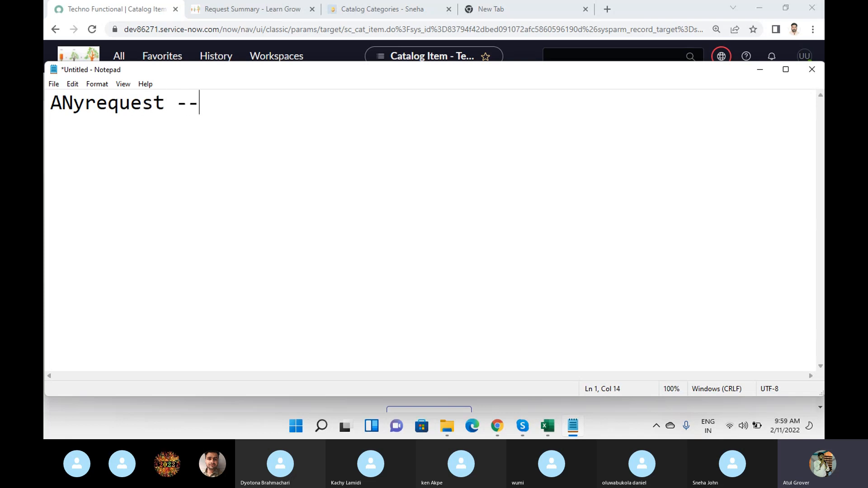
text(- Execution)
key(BackSpace)
key(BackSpace)
text(n Plan)
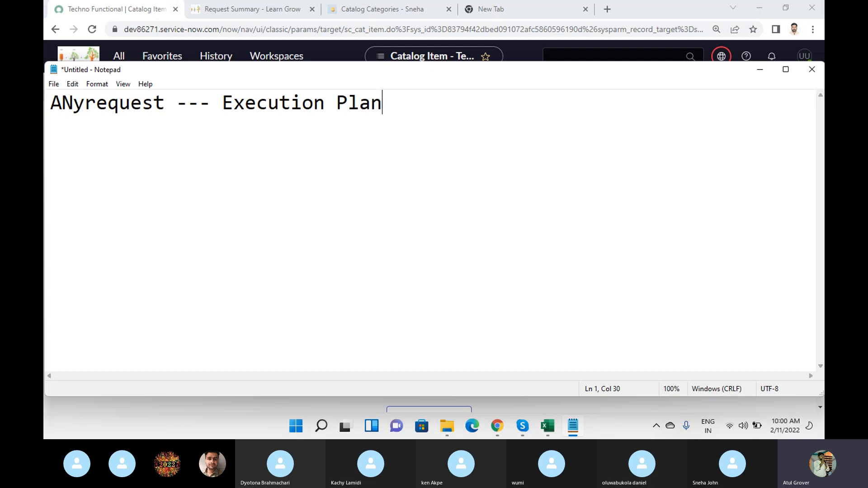
Add a second line reading "Setp by bstep -- parrlee" to the note and start a new line below it.
key(Return)
text(Setp )
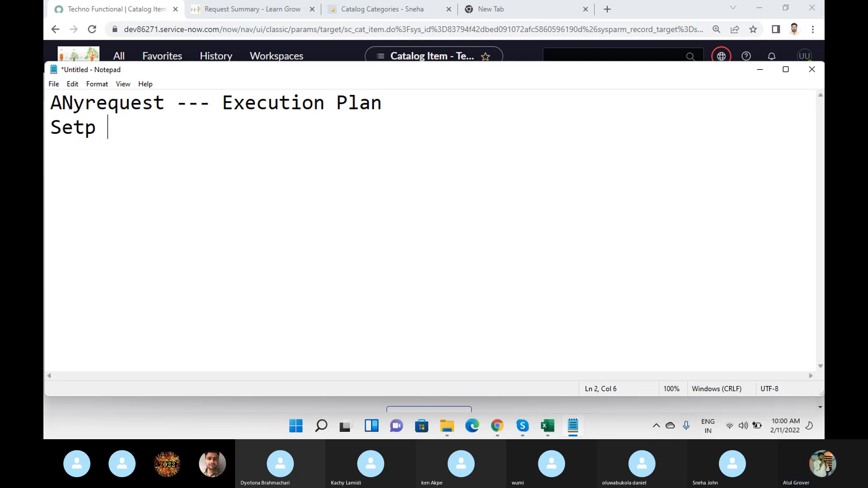
text(by bstep )
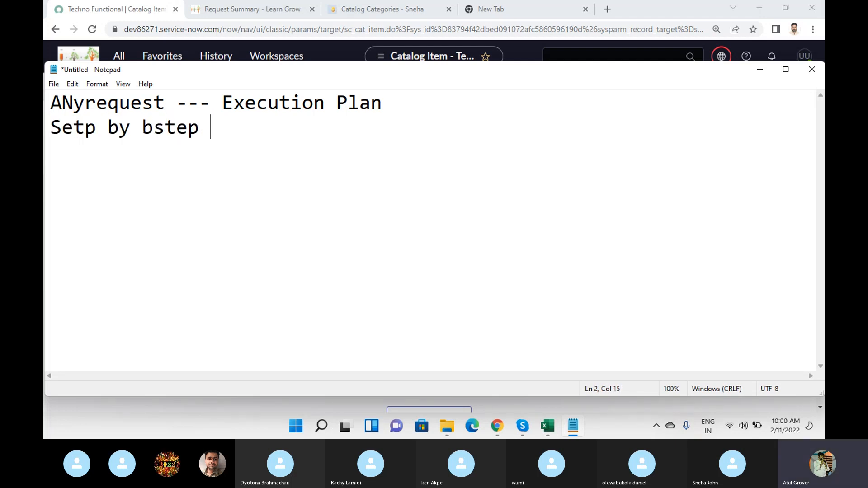
text(-- 1parr)
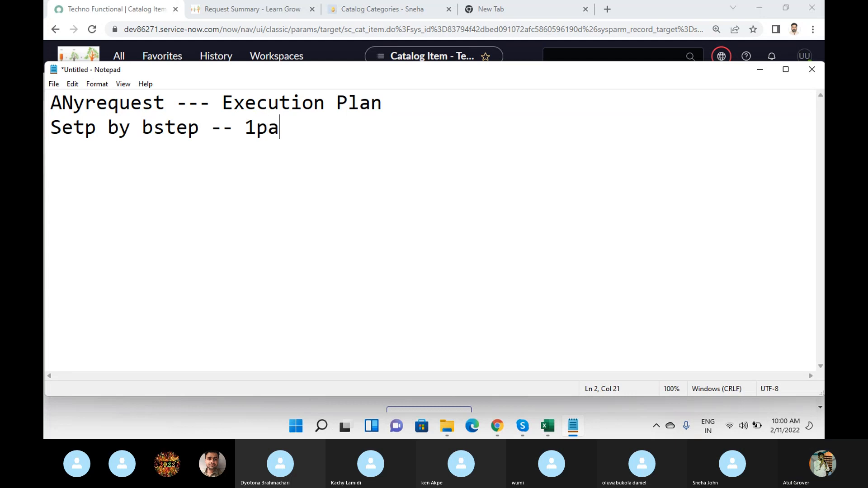
key(BackSpace)
key(BackSpace)
key(BackSpace)
key(BackSpace)
key(BackSpace)
text(parrlee)
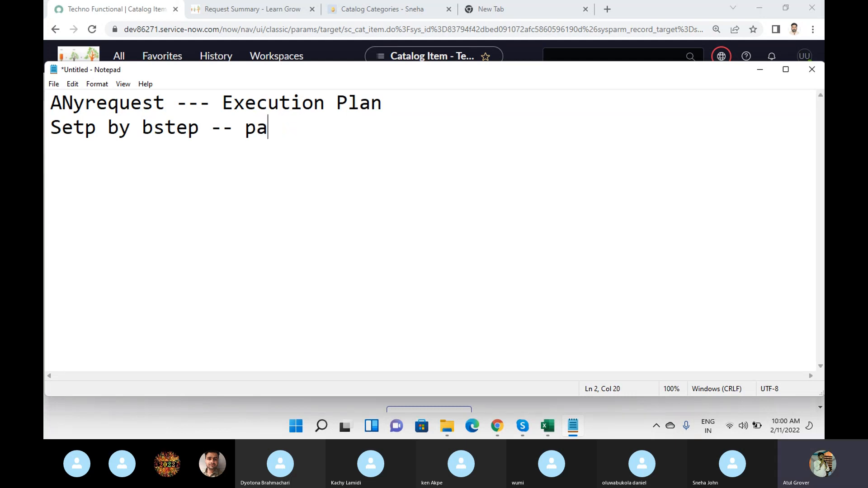
key(Return)
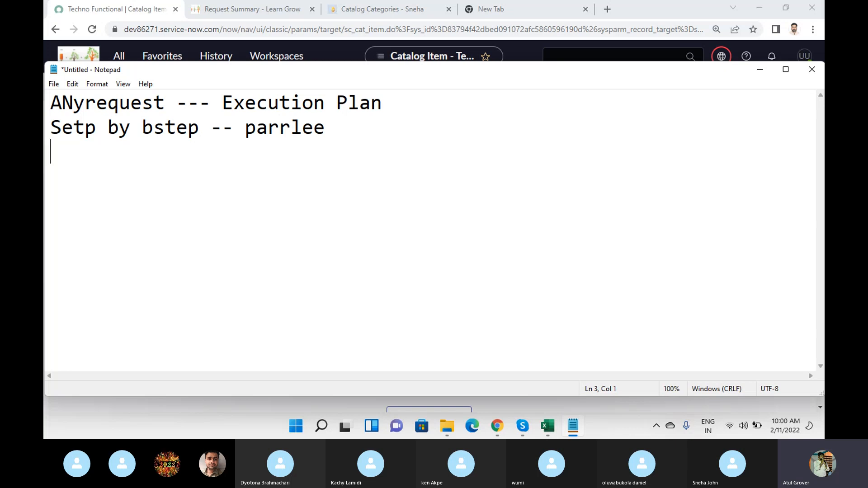
Switch back to ServiceNow in Chrome, check the item's Execution Plan value, and return to the Catalog Items list.
key(alt+Tab)
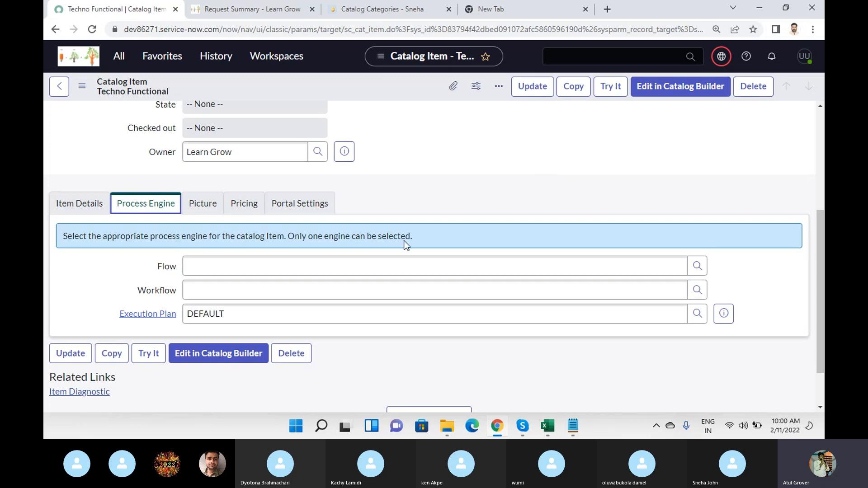
drag(229, 312, 173, 311)
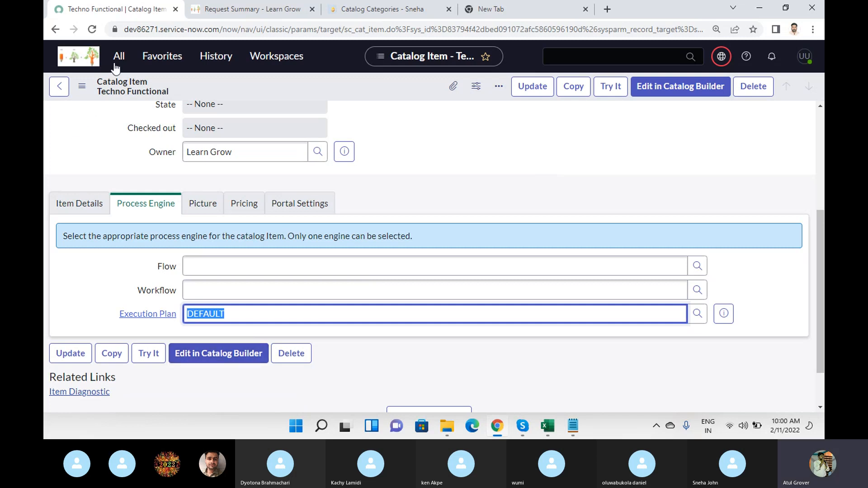
click(59, 86)
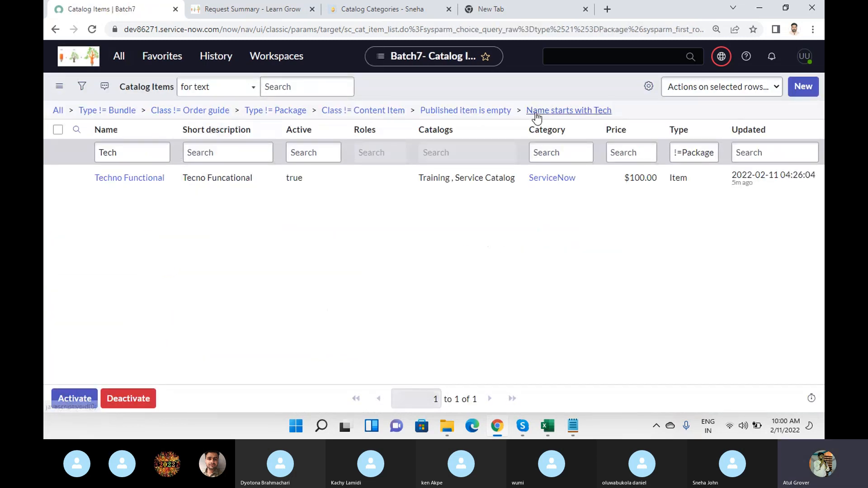
Start a new catalog item record and name it "my test".
click(804, 91)
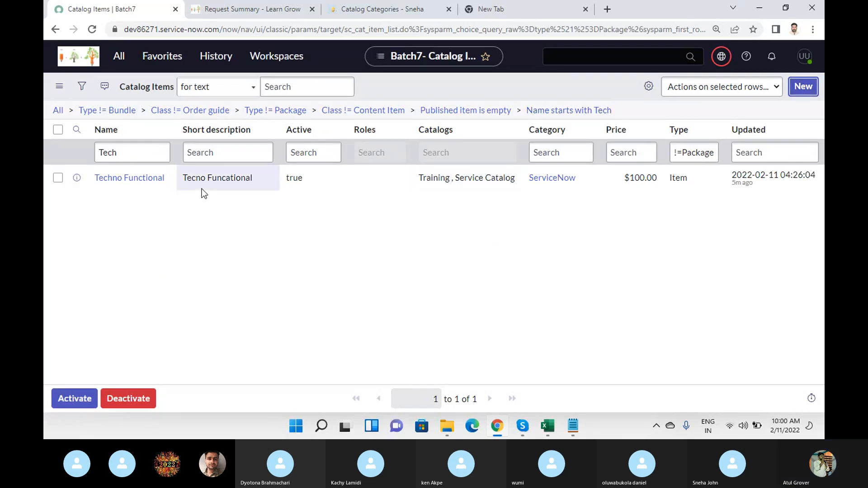
click(219, 196)
text(m)
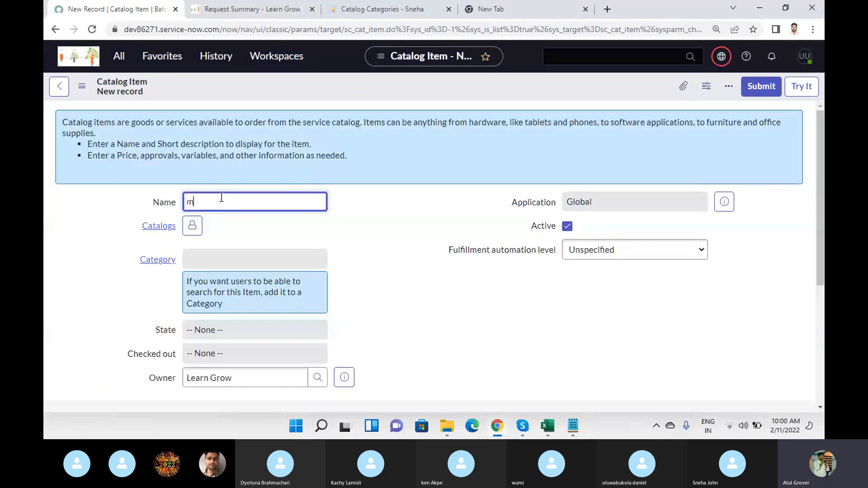
text(y test)
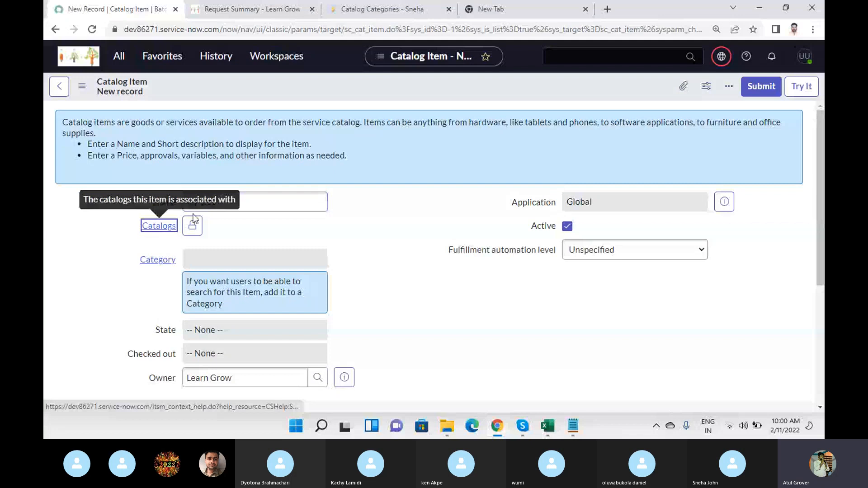
Assign the new item to the Training catalog and set its category to ServiceNow.
click(199, 225)
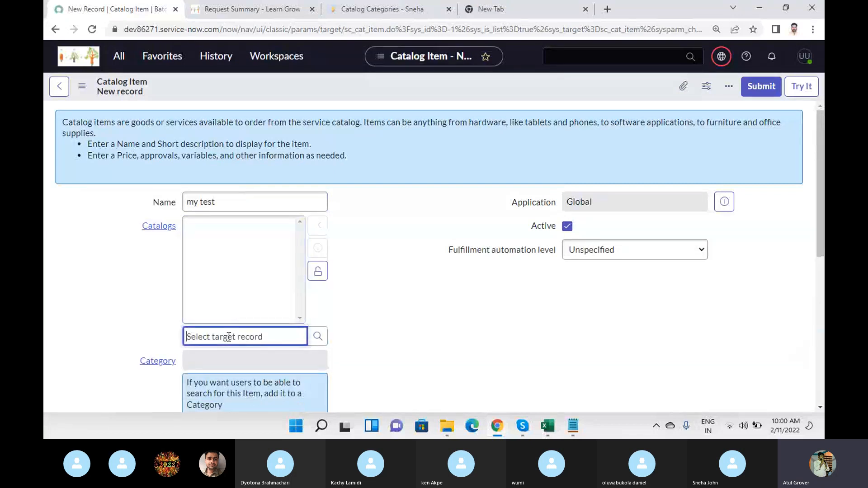
text(tra)
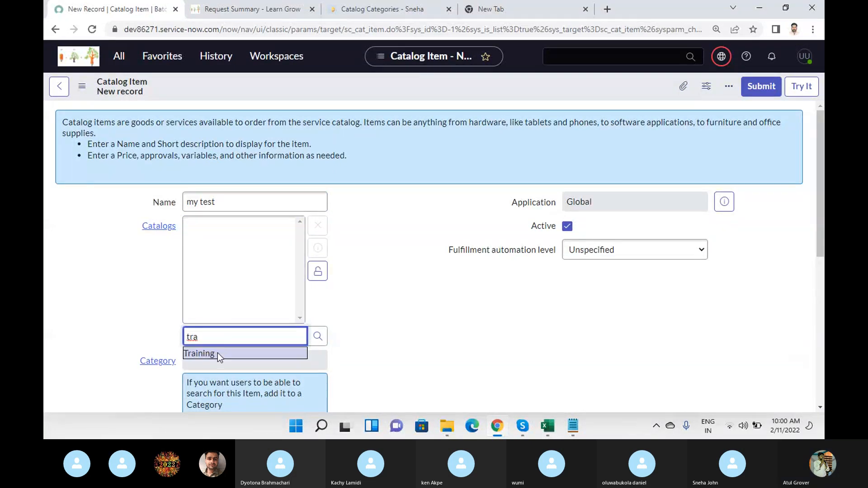
click(217, 353)
click(211, 361)
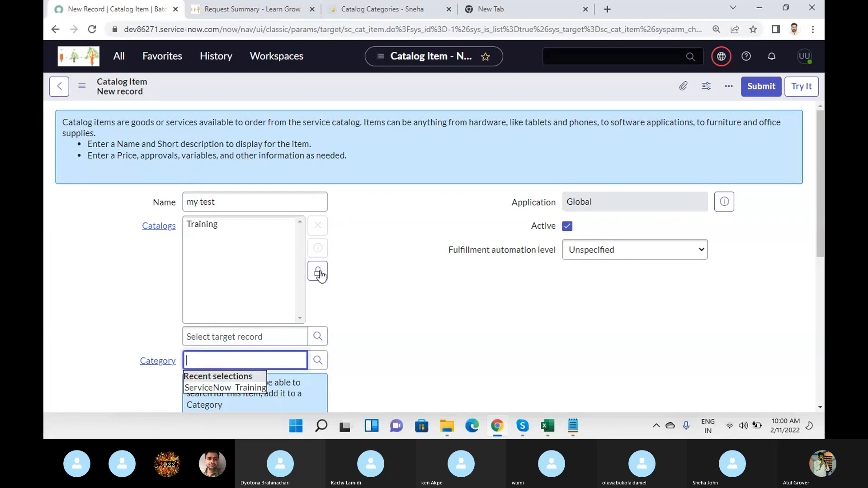
click(318, 271)
click(225, 275)
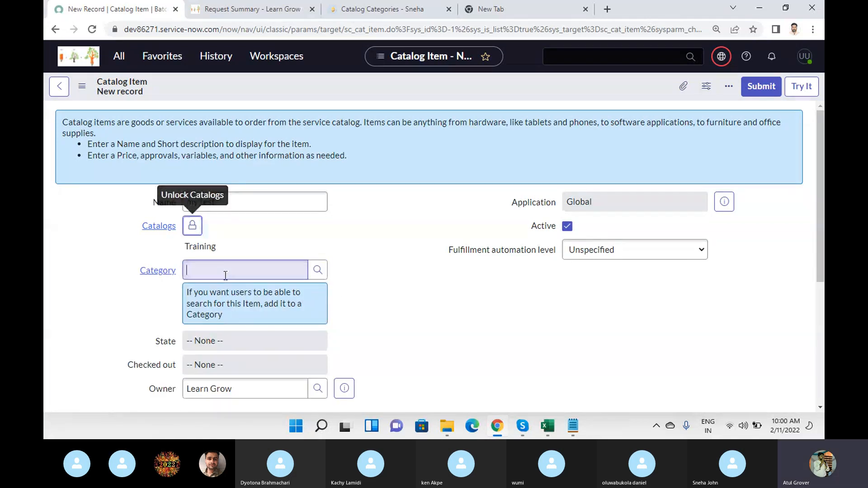
click(200, 296)
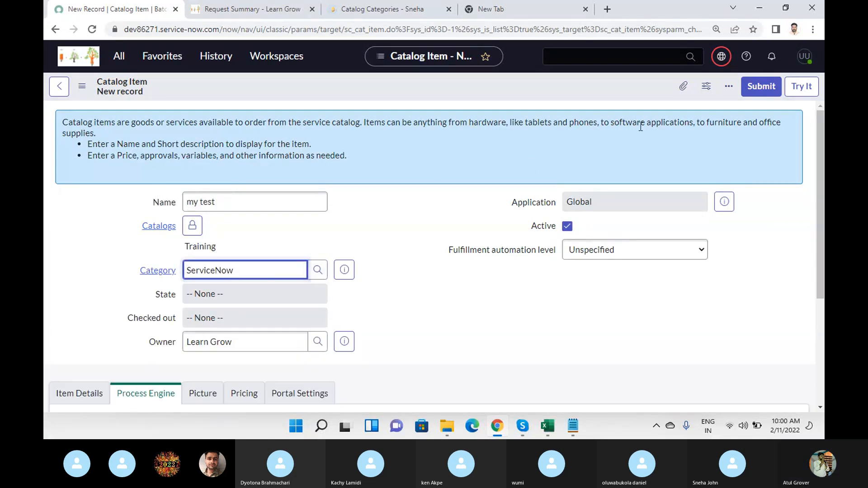
Save the new item while keeping its form open, and check its Execution Plan in the process engine settings.
right_click(416, 89)
click(436, 98)
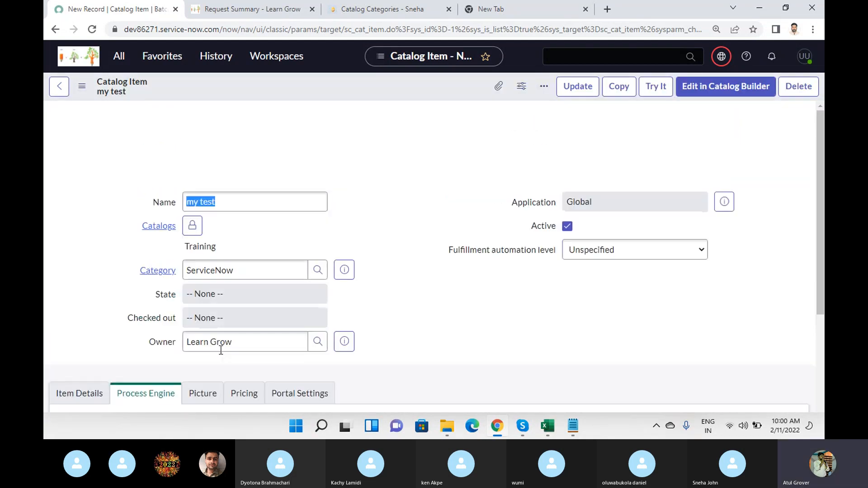
scroll(251, 362, down, 3)
click(216, 278)
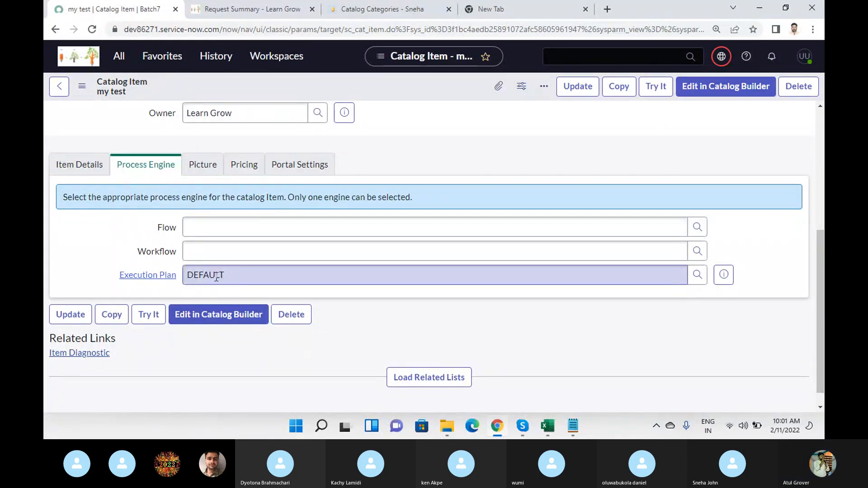
Switch to the Notepad note, leave a blank line and write "Execy - Task no approval".
click(571, 426)
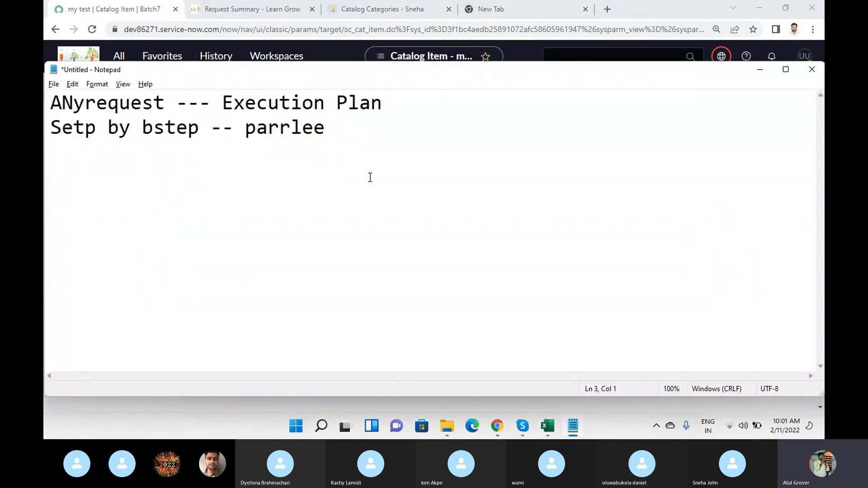
key(Return)
text(Execy)
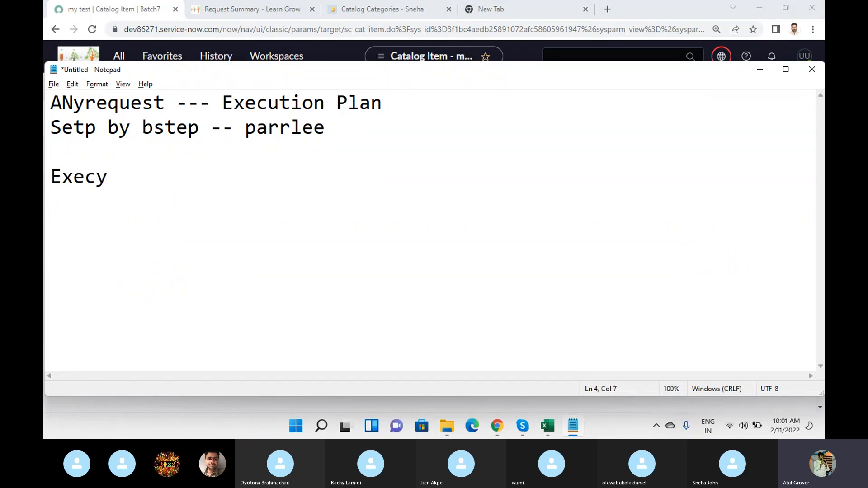
text( - Task )
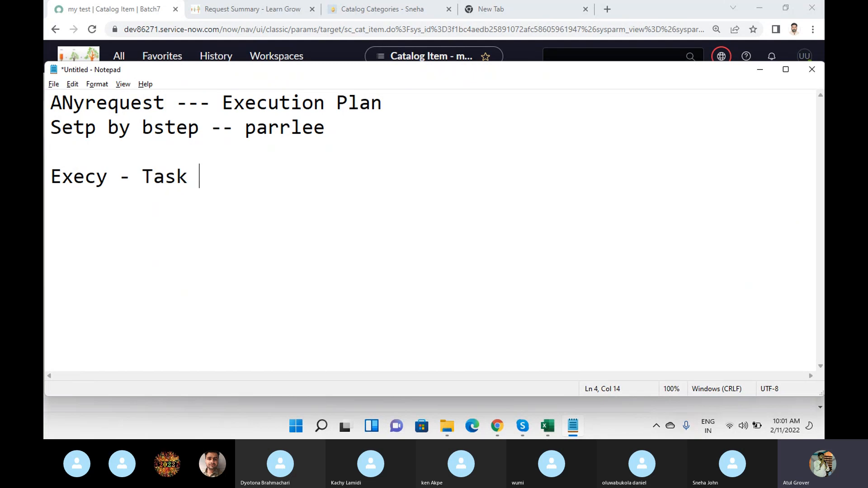
text(no approval)
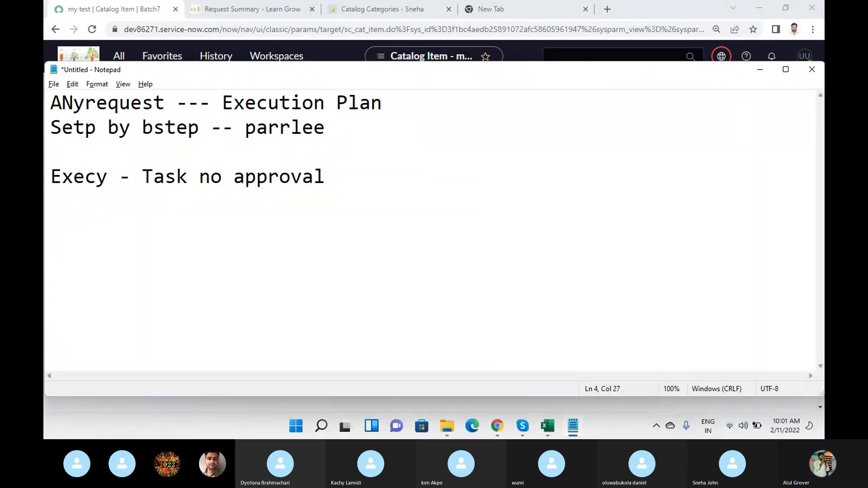
Add two lines to the note reading "Approval - Script" and "Dyanmic".
key(Return)
text(Approval )
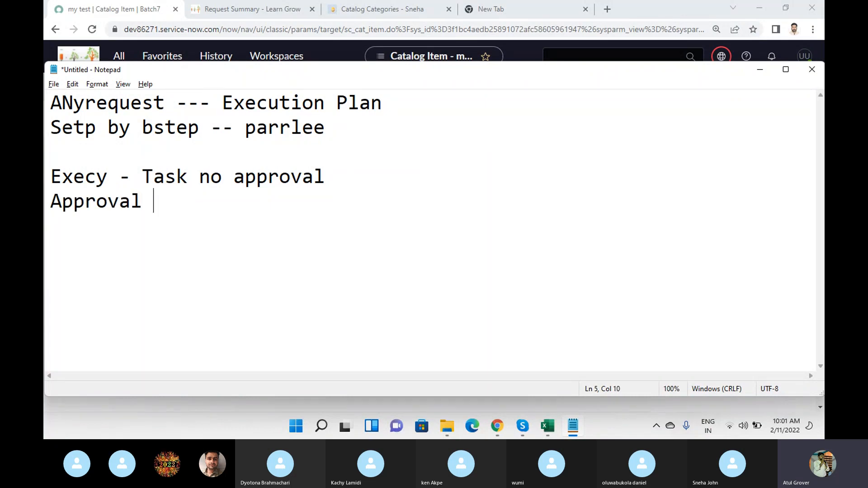
text(- Script)
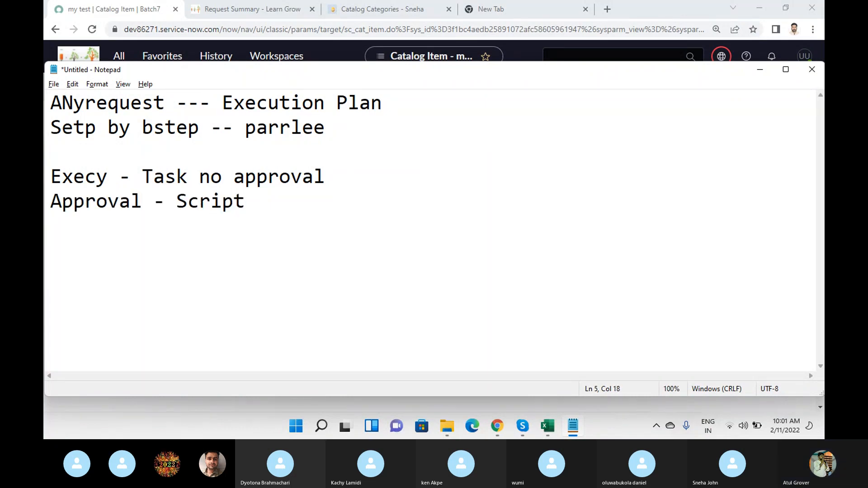
key(Return)
text(Dyanicma)
key(BackSpace)
key(BackSpace)
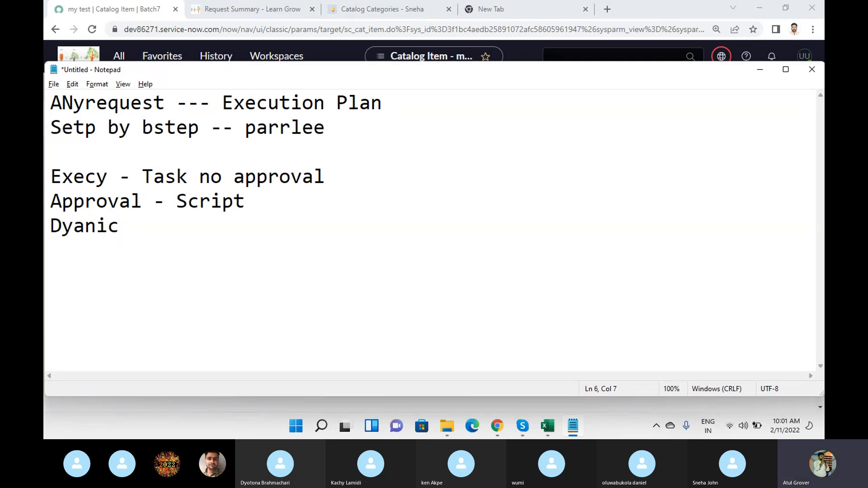
key(BackSpace)
Leave a blank line below "Dyanmic" and start a line reading "WorkFlow -->".
key(BackSpace)
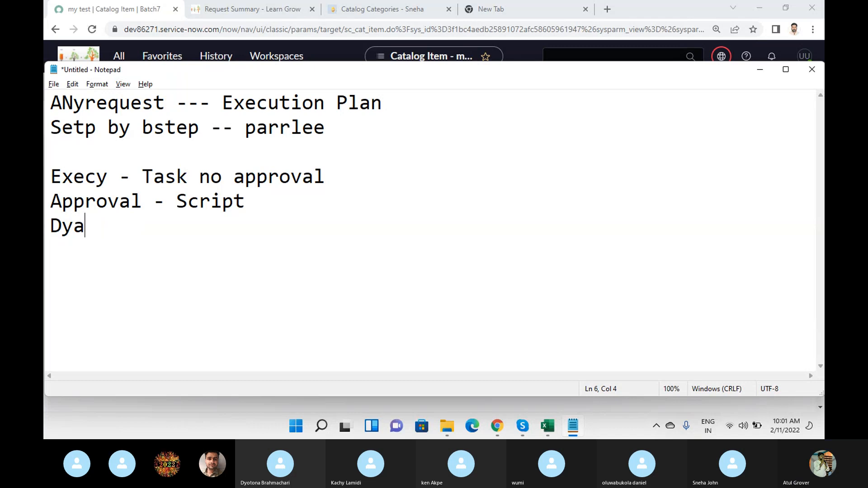
text(nmic)
key(Return)
key(Return)
text(WorkGlow)
key(BackSpace)
key(BackSpace)
key(BackSpace)
key(BackSpace)
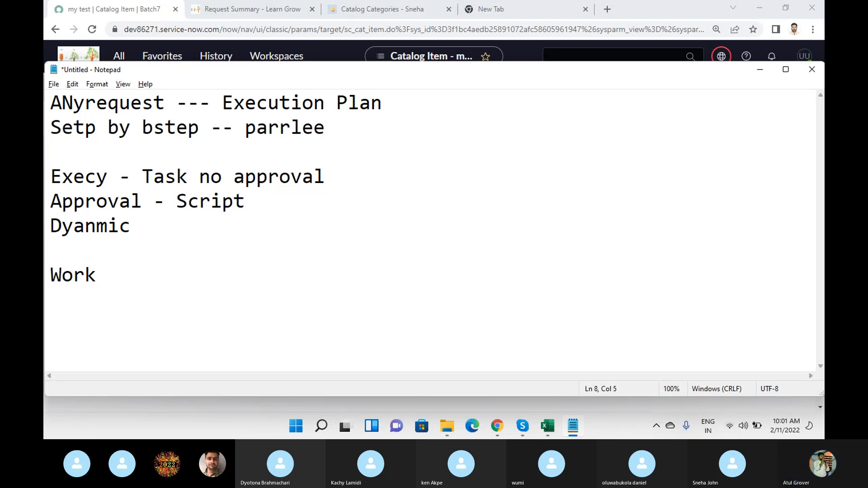
text(Flow -->)
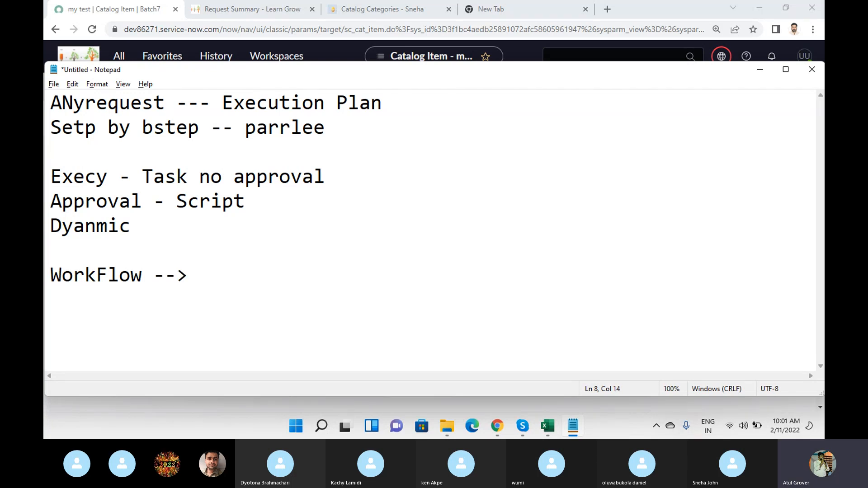
Highlight the three execution plan lines, and continue the WorkFlow line with "Approval + Task".
drag(142, 226, 47, 169)
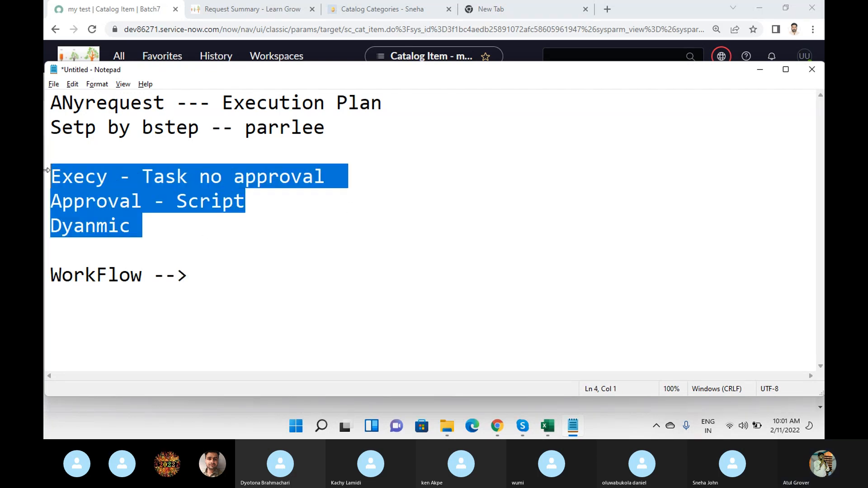
click(233, 279)
text(Appropbal)
key(BackSpace)
key(BackSpace)
key(BackSpace)
key(BackSpace)
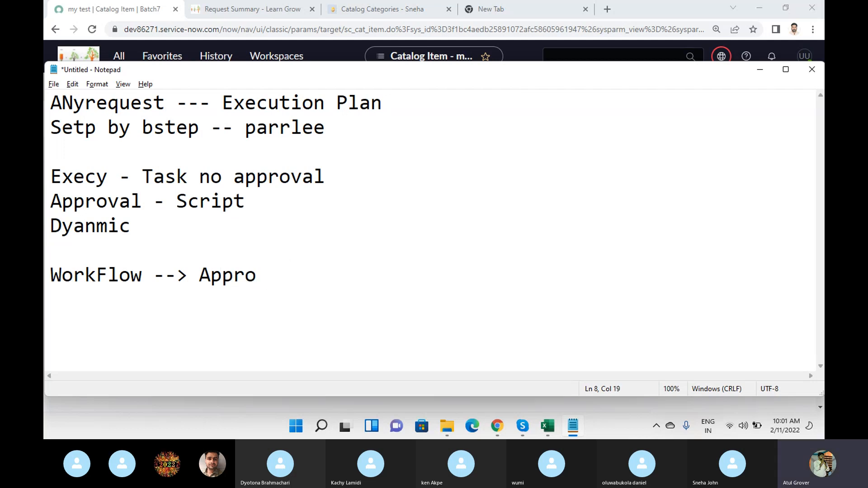
text(val + Task)
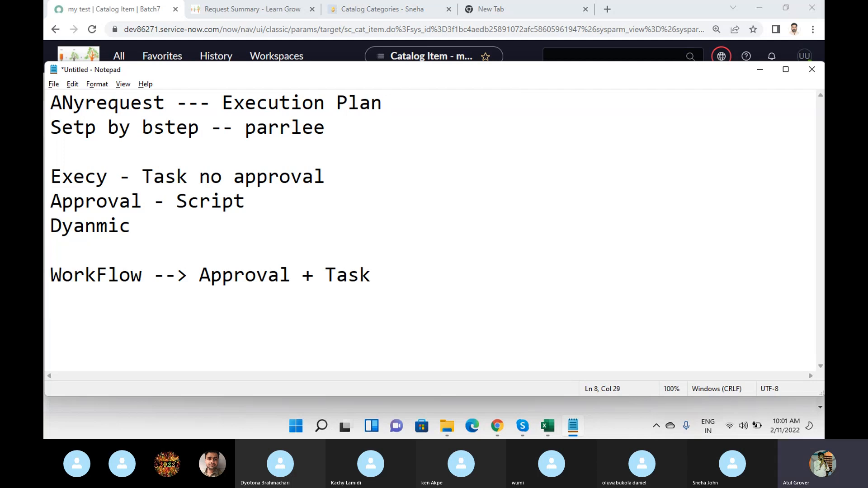
text( with)
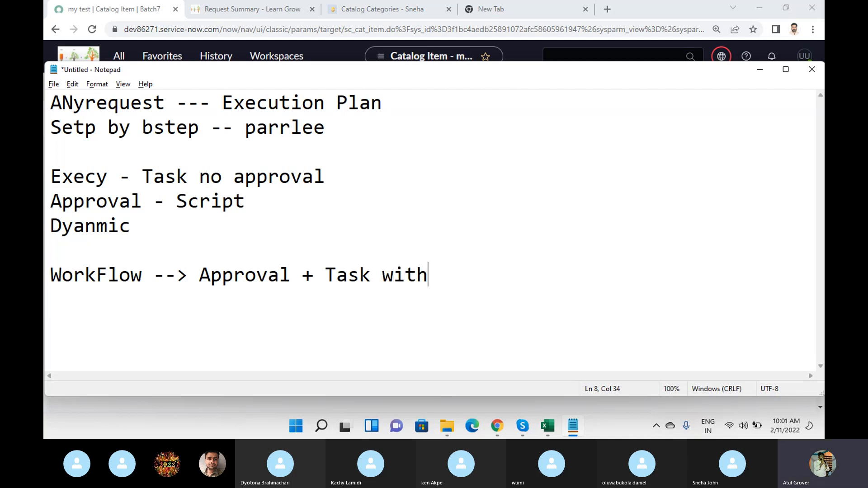
text( minimum )
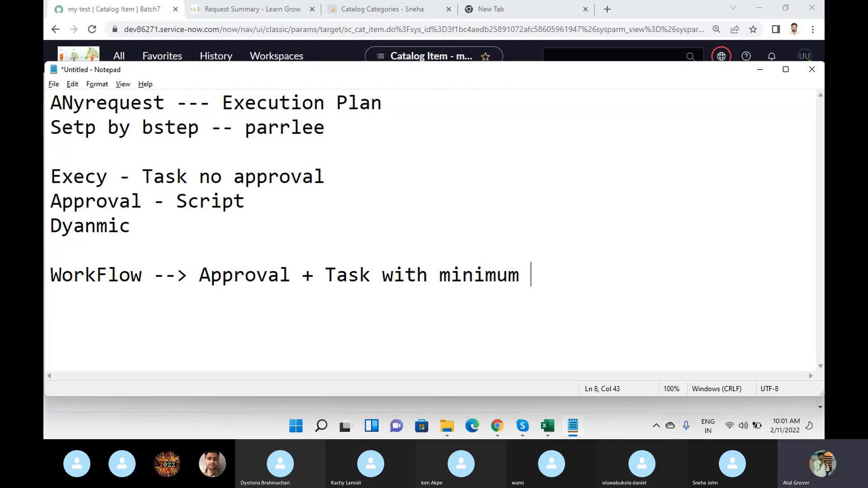
text(coe=de===)
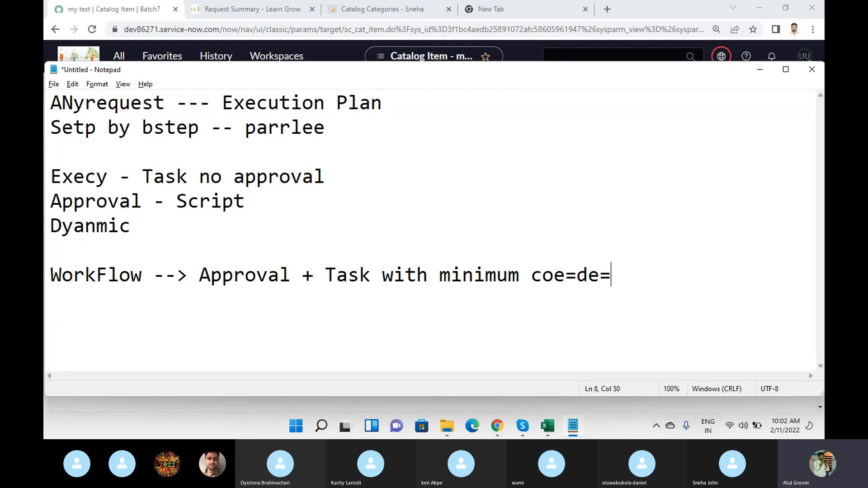
Finish the WorkFlow line with "with minimum code".
key(BackSpace)
key(BackSpace)
key(BackSpace)
key(BackSpace)
key(BackSpace)
key(BackSpace)
key(BackSpace)
text(de)
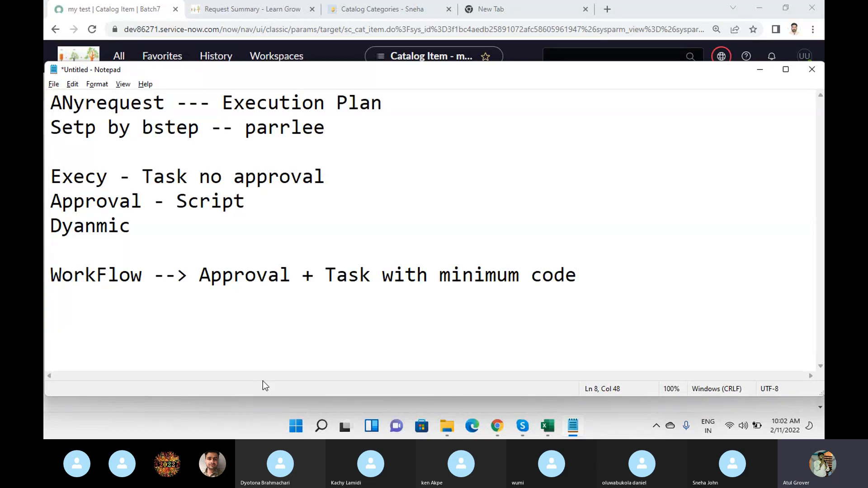
Add a line below reading "Flow --> Good Interface + Drag drop + many more things".
key(Return)
text(Flow --> )
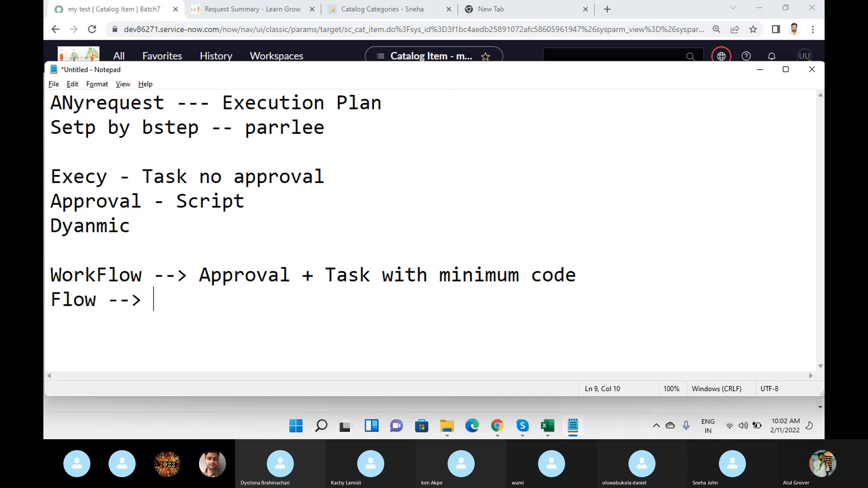
text(Good Inyer)
key(BackSpace)
key(BackSpace)
key(BackSpace)
text(terface )
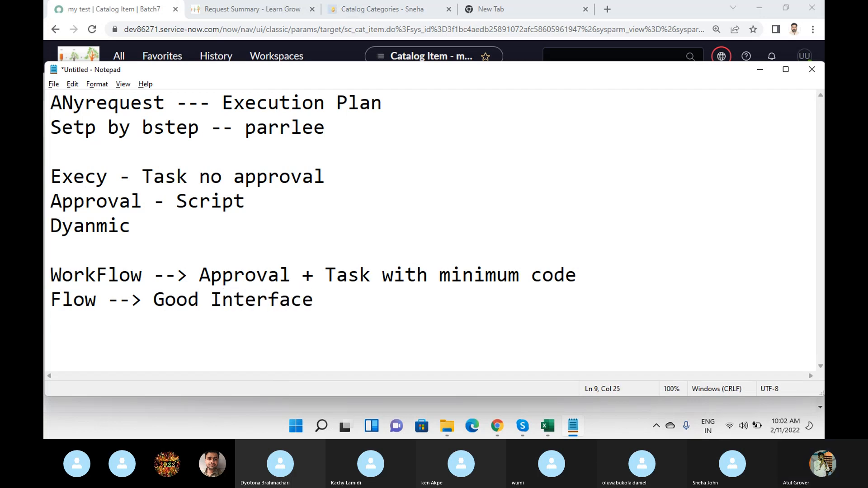
text(+ )
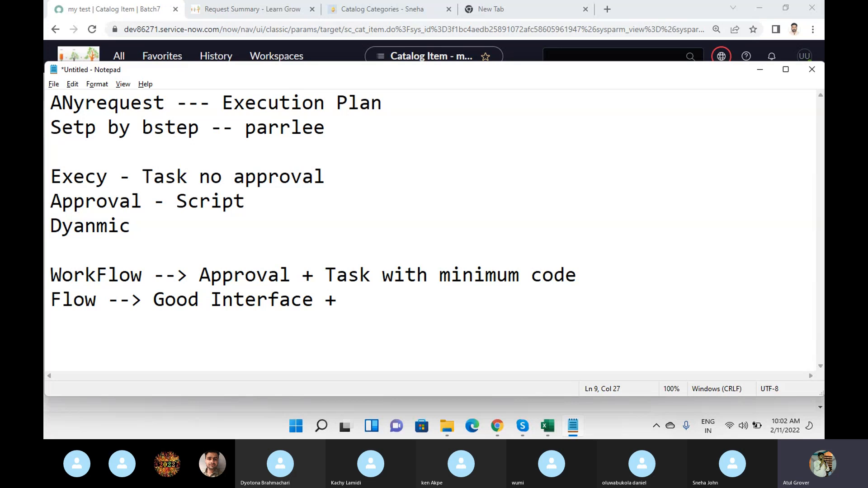
text(Drag drop )
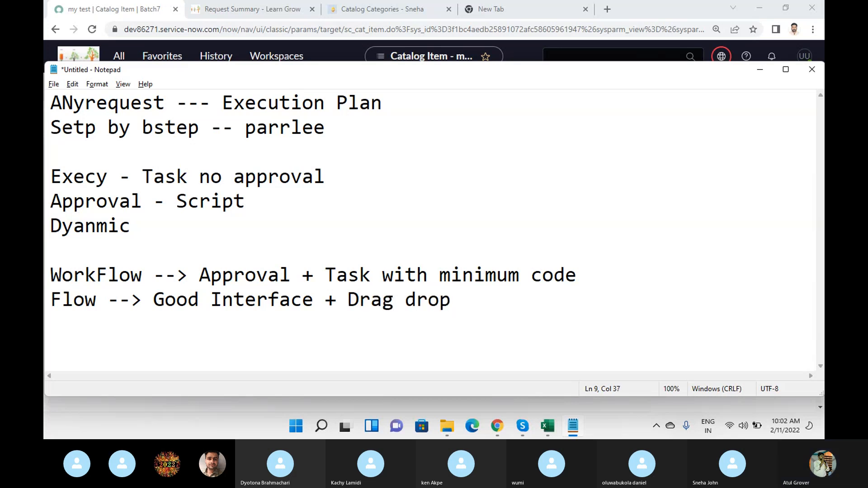
text(+ many more things)
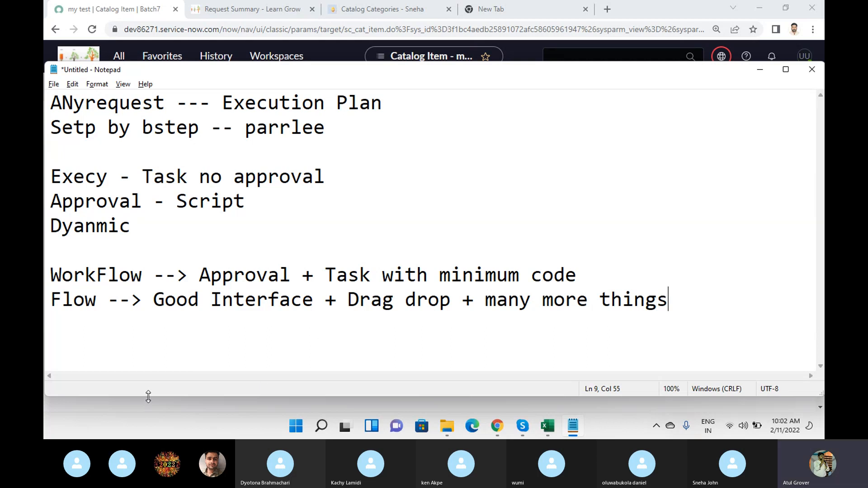
Highlight the Flow and WorkFlow lines in turn, and add "Workflow" and "ServiceNow" on separate lines below a blank line.
drag(51, 299, 673, 326)
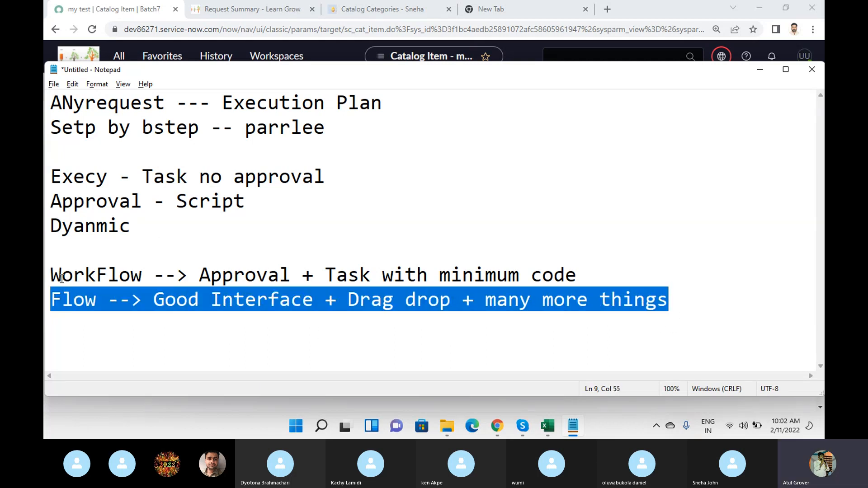
drag(51, 274, 577, 265)
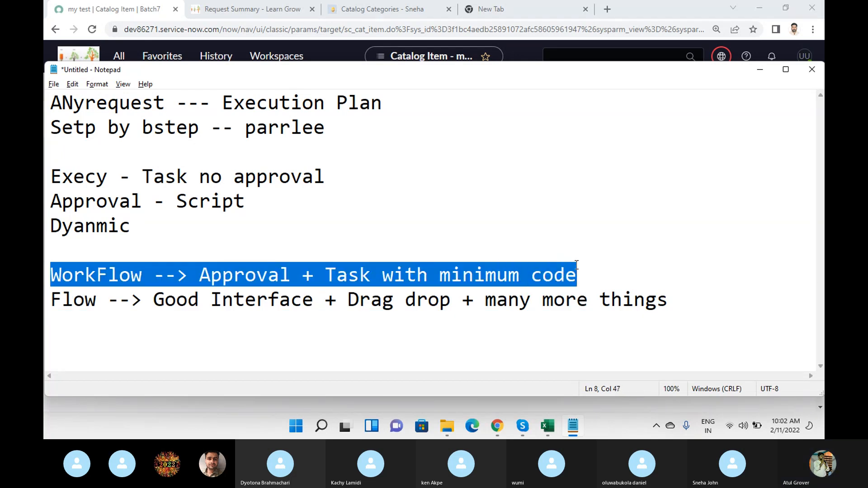
click(707, 305)
key(Return)
key(Return)
key(Return)
key(Return)
key(Return)
key(Return)
key(Return)
key(Return)
key(Up)
key(Up)
key(Up)
key(Up)
key(Up)
key(Up)
text(Workflow)
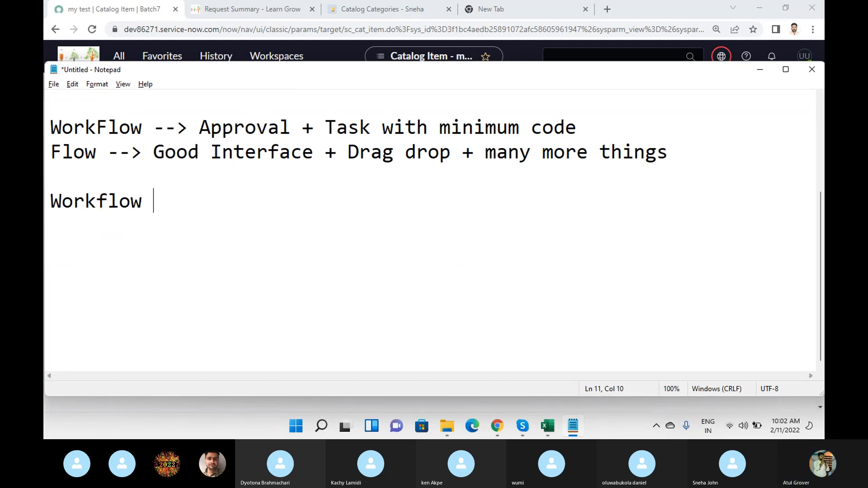
key(Return)
text(ServiceNow)
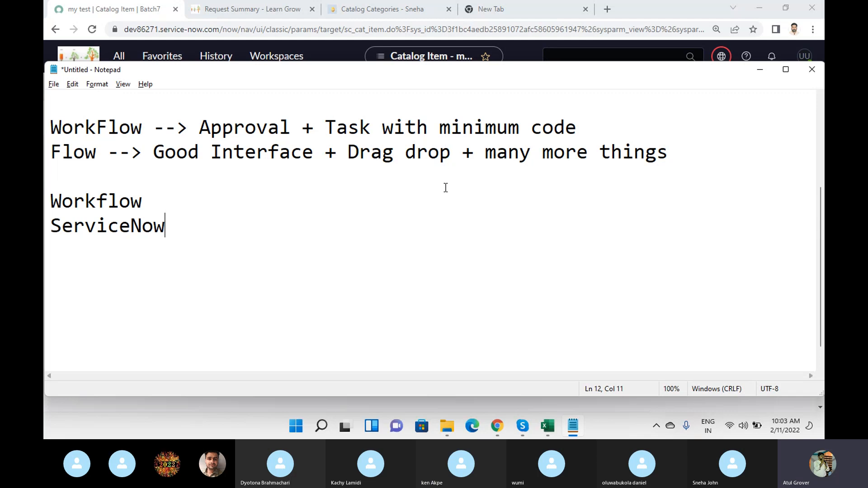
Highlight the word "WorkFlow" in the note and switch back to the "my test" catalog item in Chrome.
drag(46, 124, 143, 127)
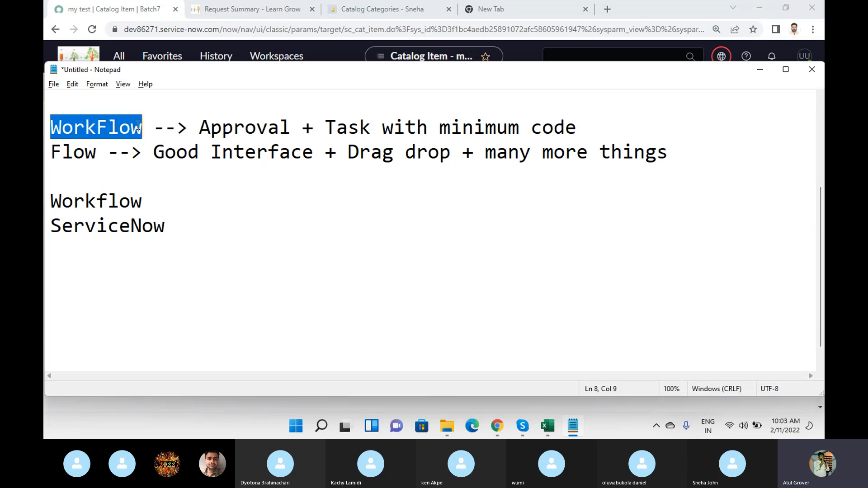
click(145, 426)
click(345, 52)
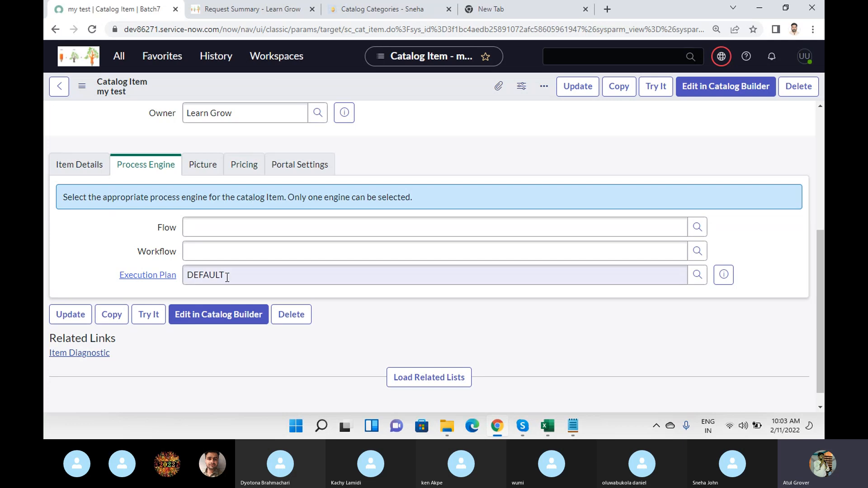
Set the catalog item's workflow to "Item Designer Workflow" and highlight the chosen value.
click(229, 250)
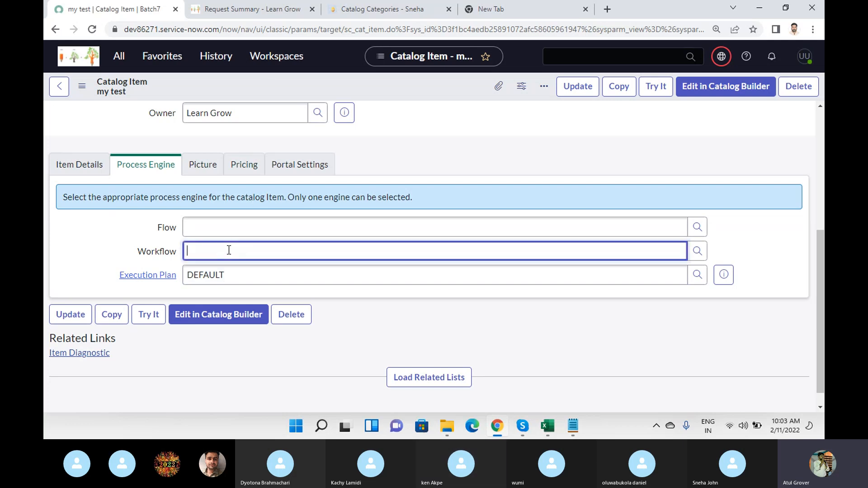
text(**)
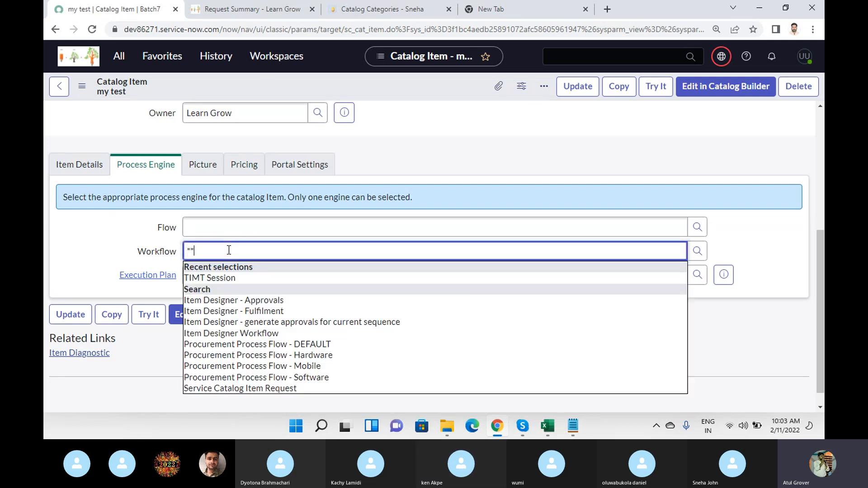
click(225, 334)
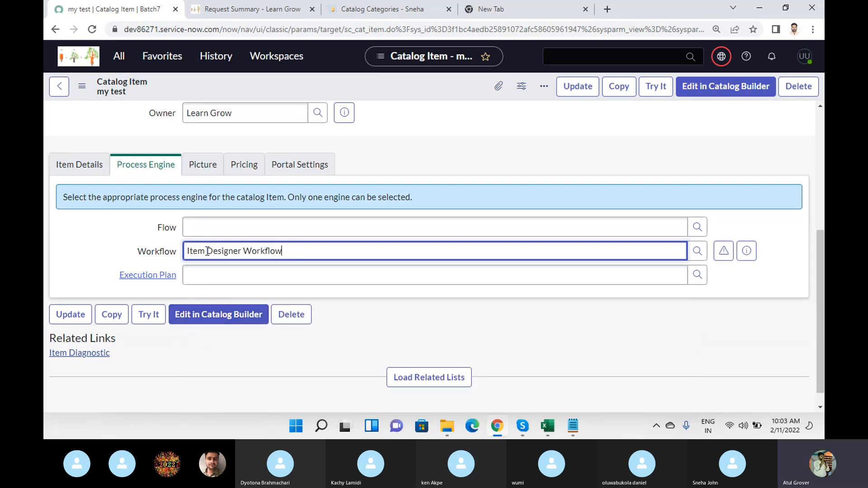
drag(278, 251, 159, 252)
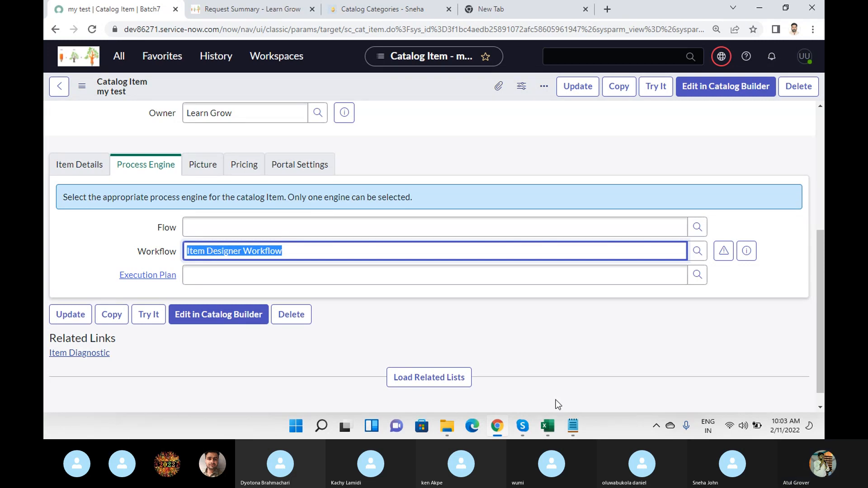
Switch to the Notepad note and replace the "ServiceNow" line with "Techno Functional".
click(579, 424)
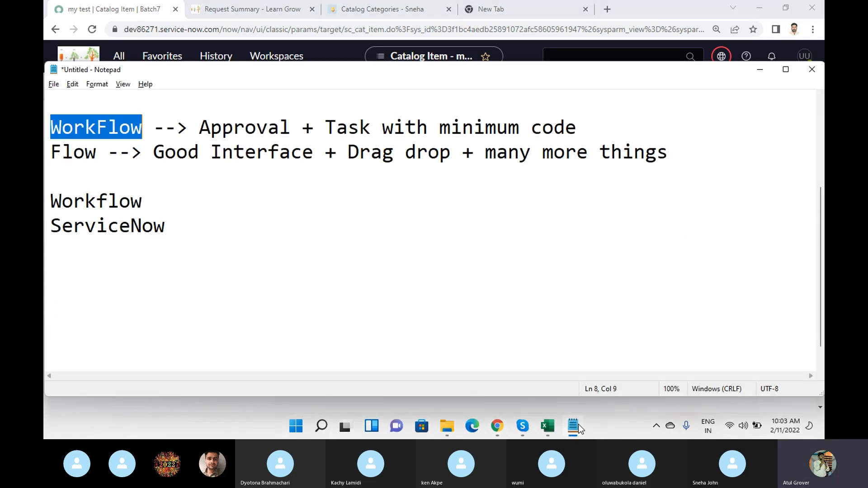
click(170, 204)
drag(176, 226, 46, 225)
text(Technio)
key(BackSpace)
key(BackSpace)
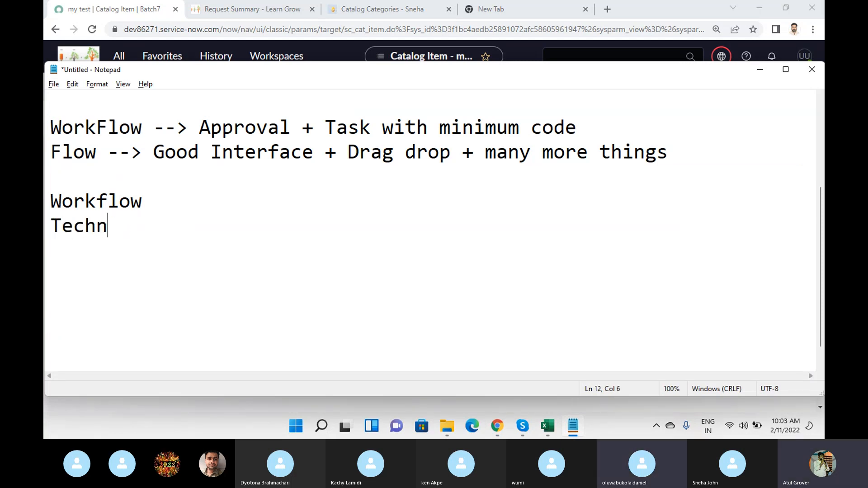
key(BackSpace)
text(o Functional)
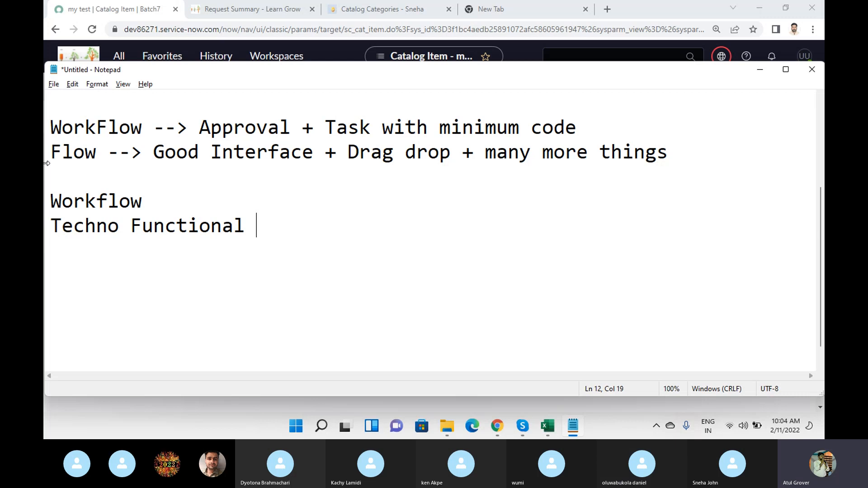
Highlight the words "Flow", "WorkFlow" and "Flow" again in the two comparison lines of the note.
drag(50, 152, 96, 151)
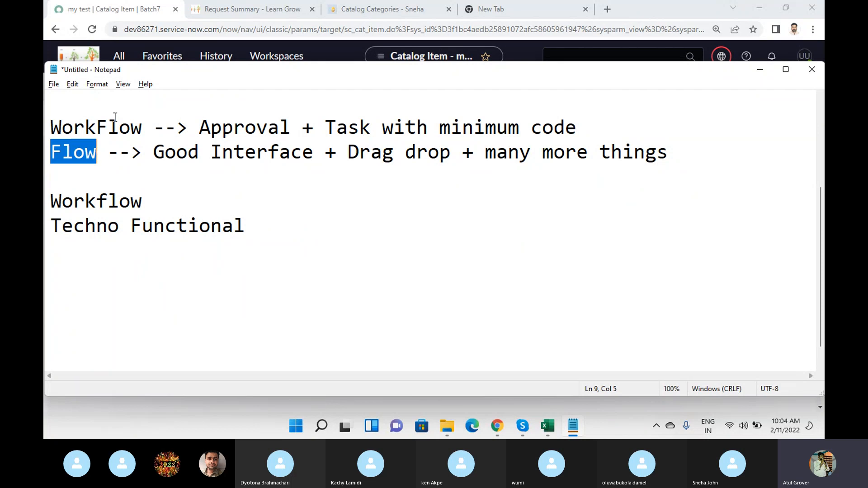
drag(153, 126, 47, 124)
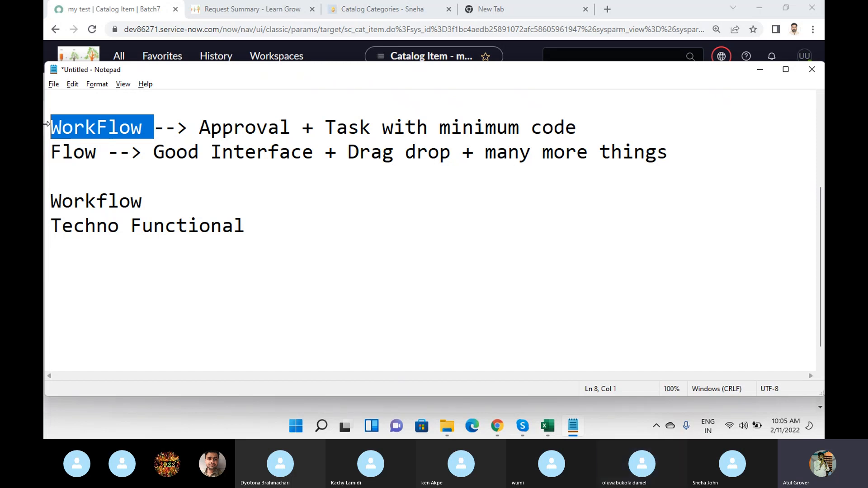
drag(97, 152, 47, 147)
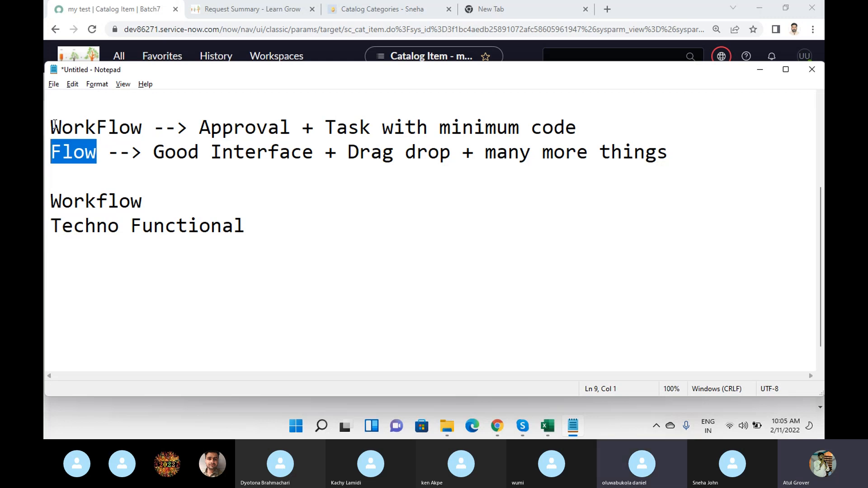
Join the last two lines of the note into "Workflow - Techno Functional".
click(171, 201)
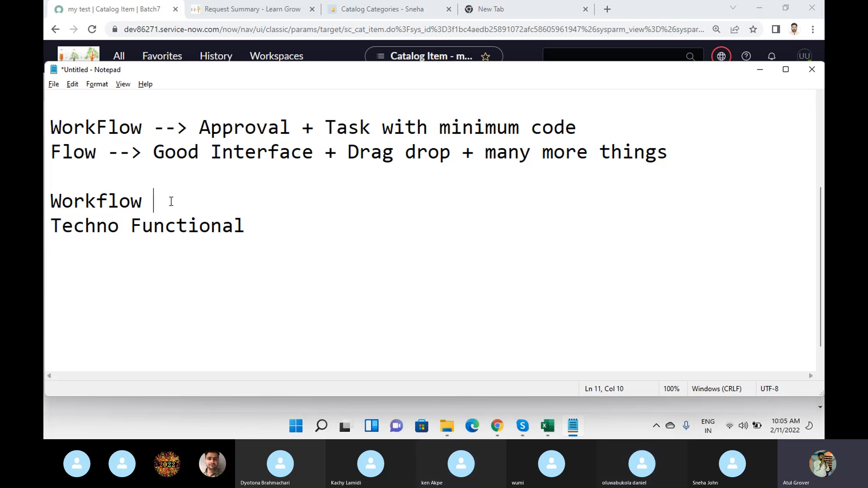
text(-)
key(Delete)
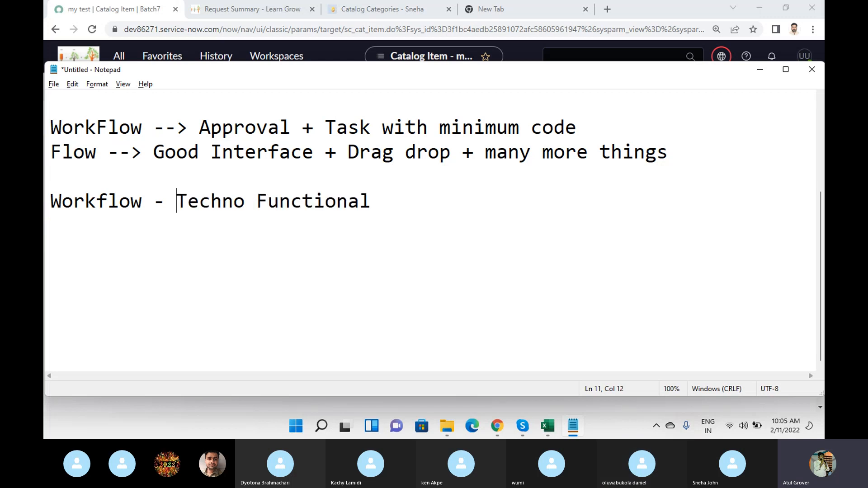
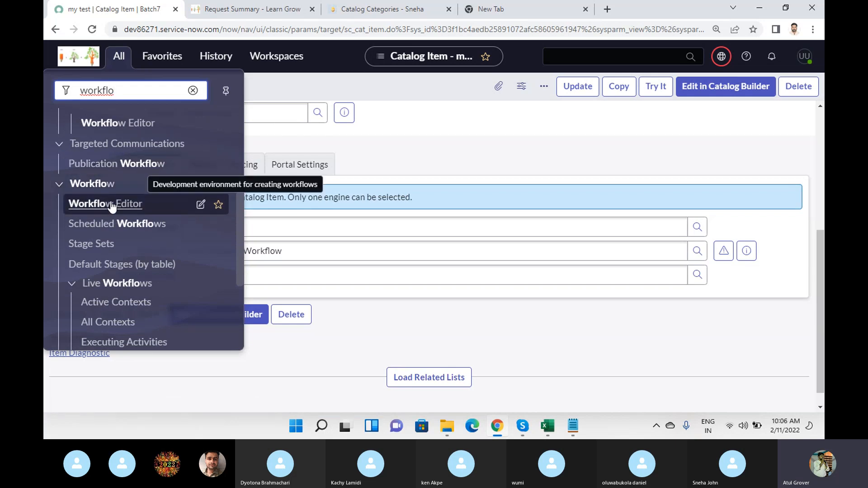
Leave the catalog item form and open the Workflow Editor listed under the Workflow application.
scroll(112, 207, down, 3)
scroll(112, 206, up, 5)
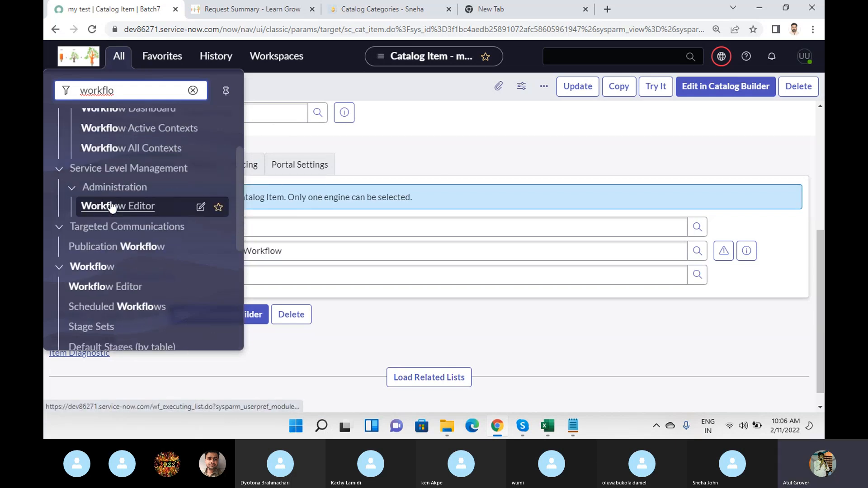
click(107, 288)
click(528, 279)
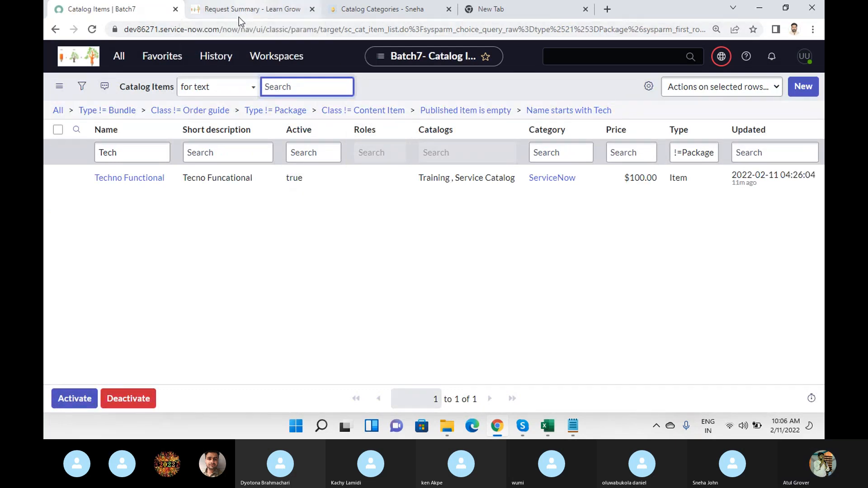
click(119, 56)
click(136, 92)
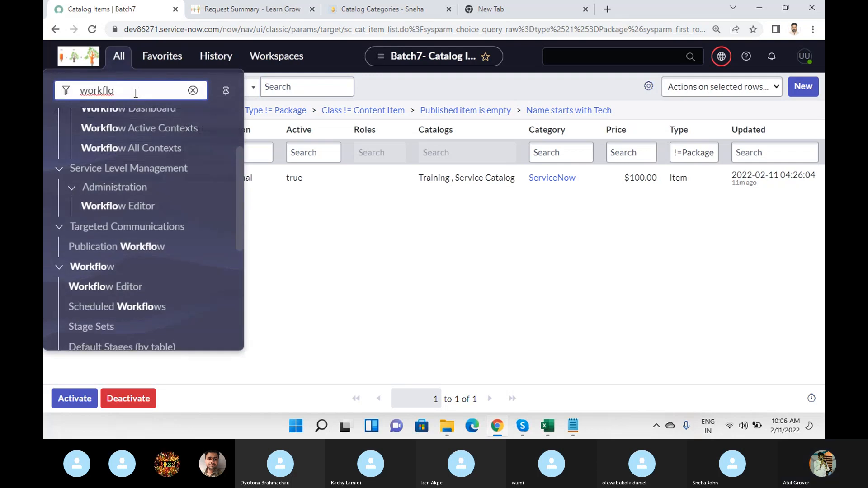
scroll(155, 188, down, 3)
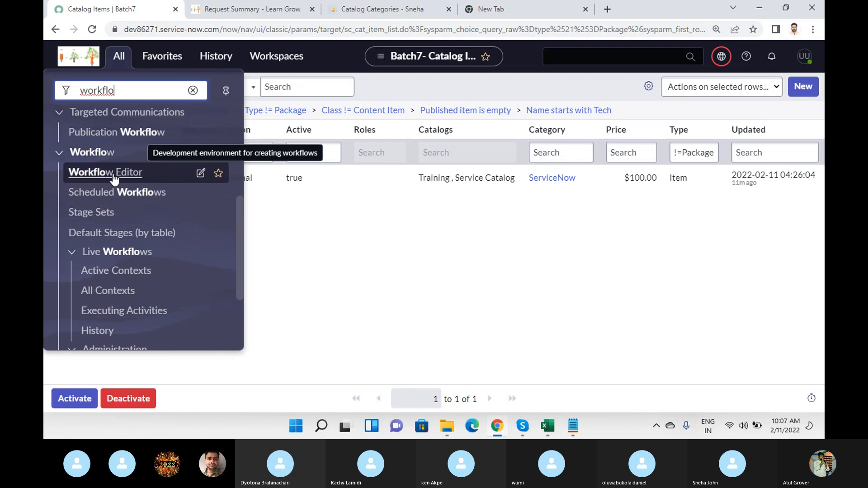
click(113, 174)
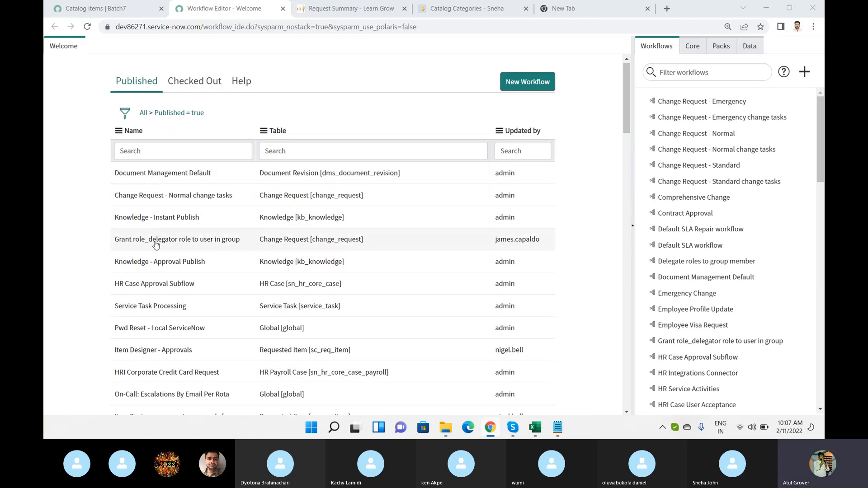
Look through the published workflows and their tables, along with the list of available workflows beside them.
scroll(158, 189, down, 7)
scroll(160, 186, down, 10)
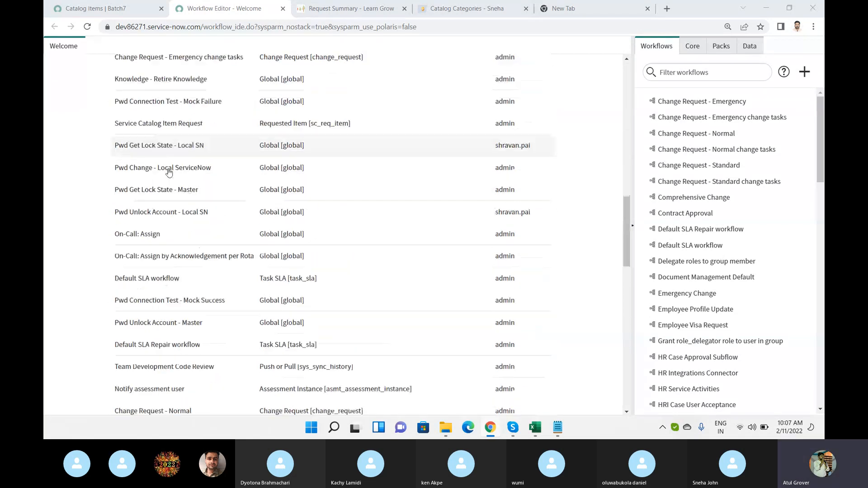
scroll(168, 174, down, 15)
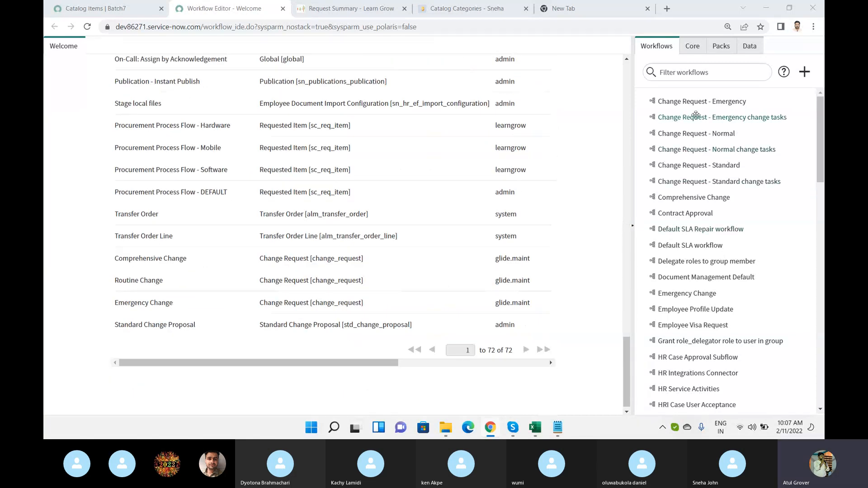
scroll(697, 114, down, 15)
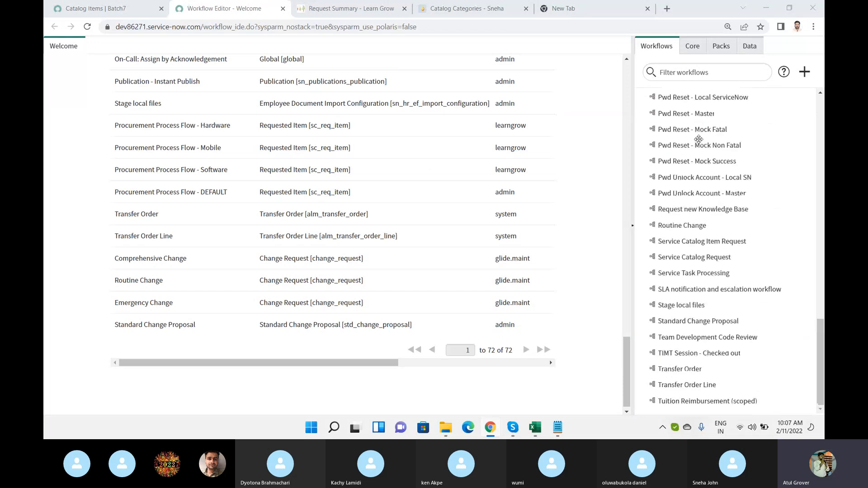
scroll(699, 139, up, 15)
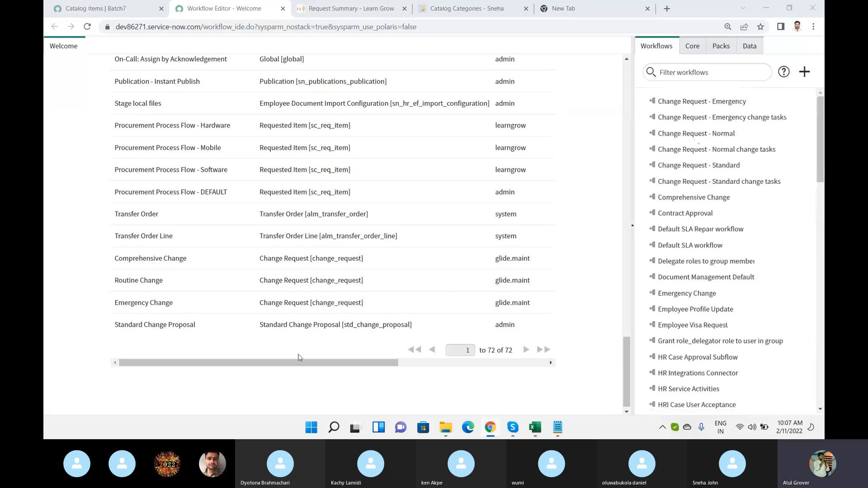
drag(302, 369, 237, 354)
scroll(410, 229, up, 10)
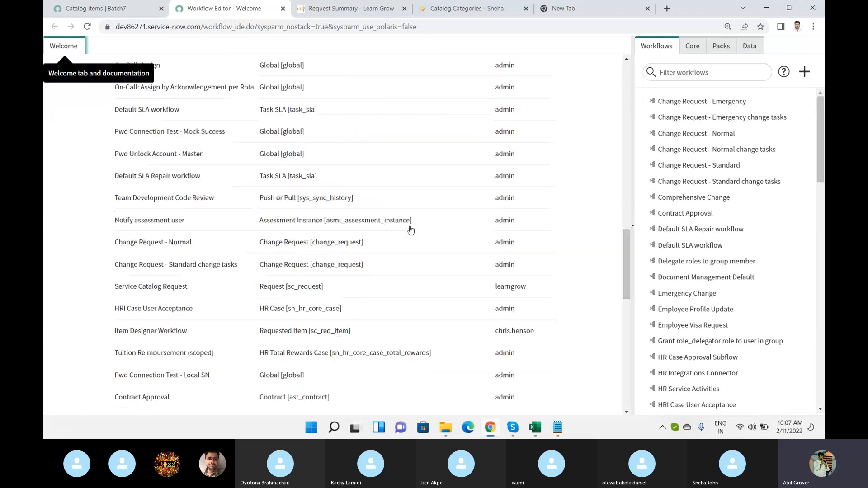
scroll(410, 229, up, 15)
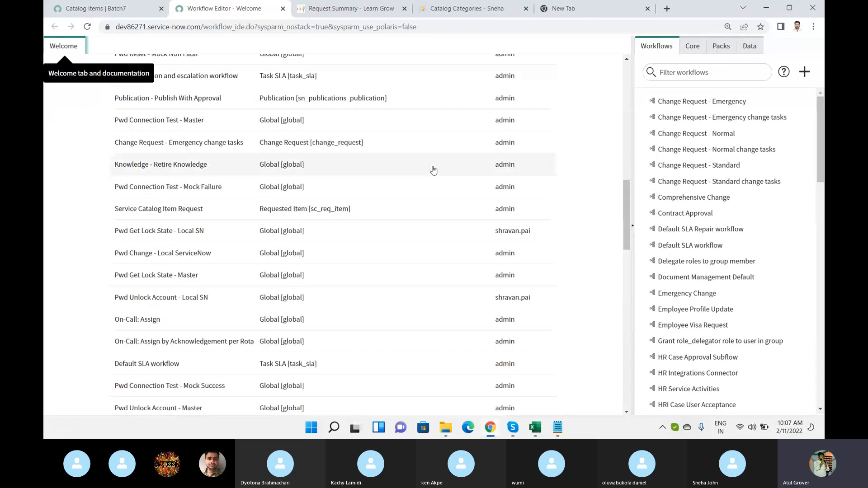
scroll(433, 170, up, 2)
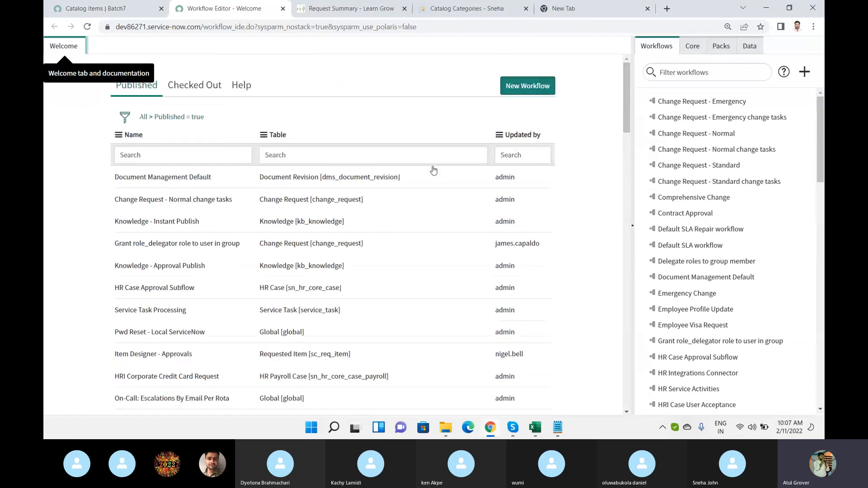
Start a new workflow, collapse the workflow palette, and name the workflow "TechnoFuncational Training".
click(528, 90)
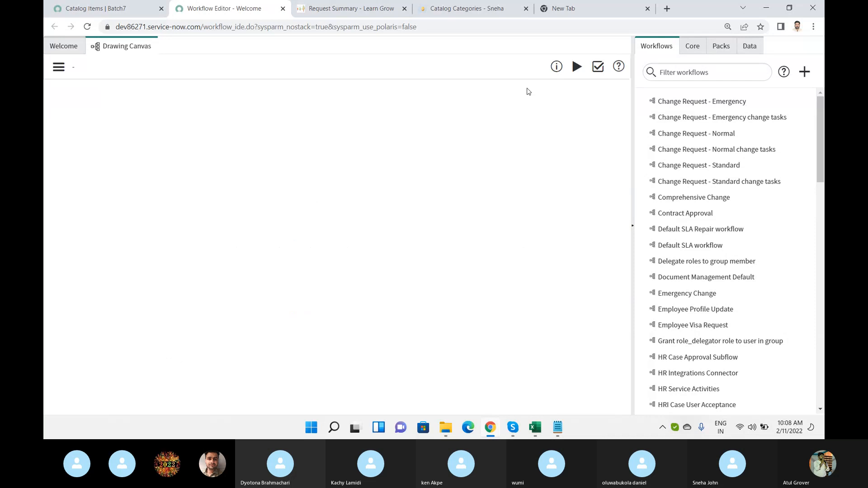
click(632, 228)
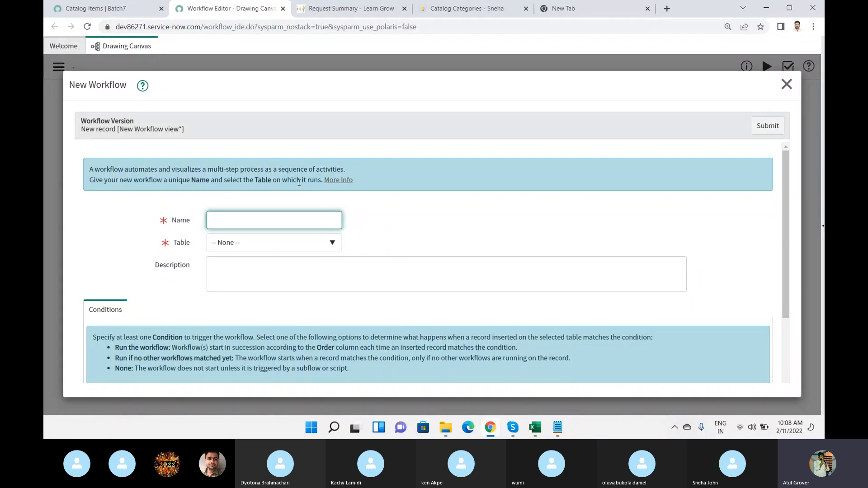
text(Tec)
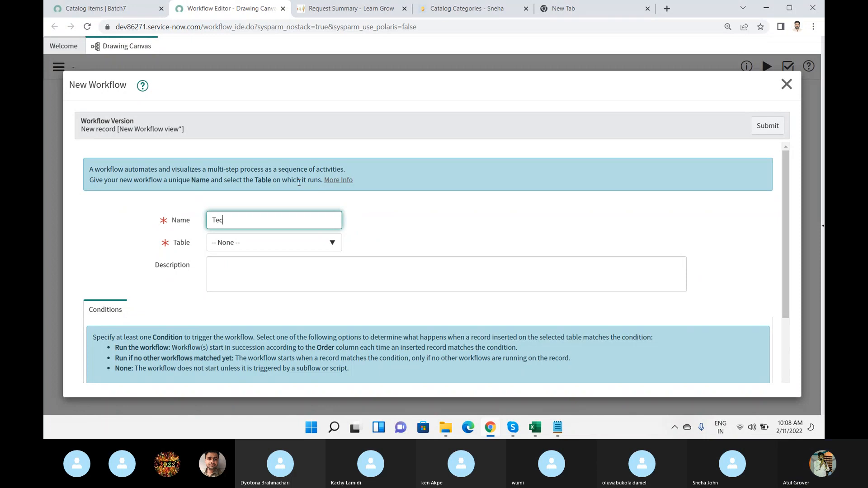
text(hnoFunca)
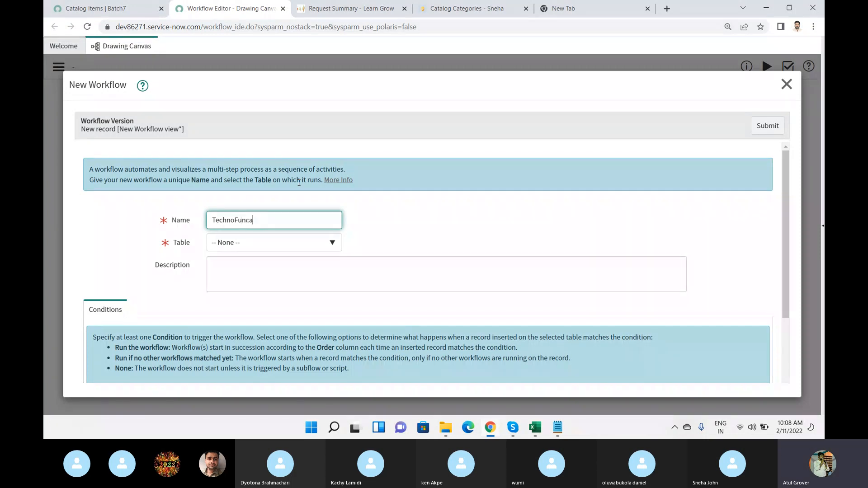
text(tiona)
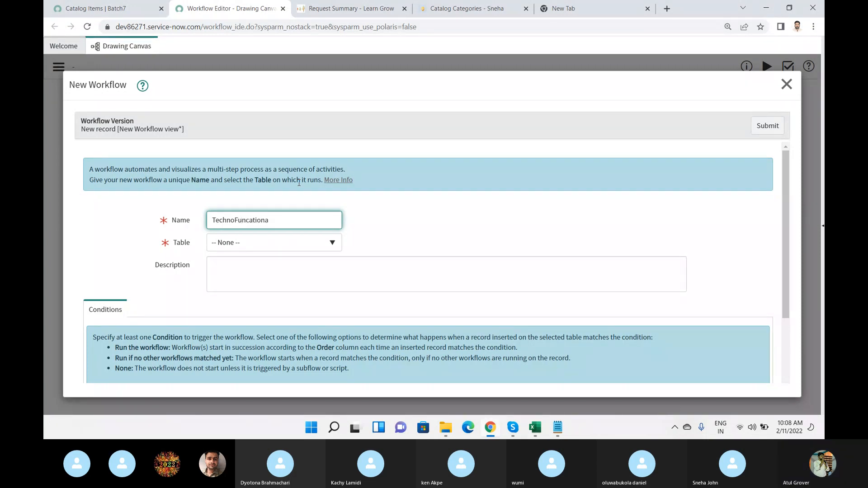
text(l Training)
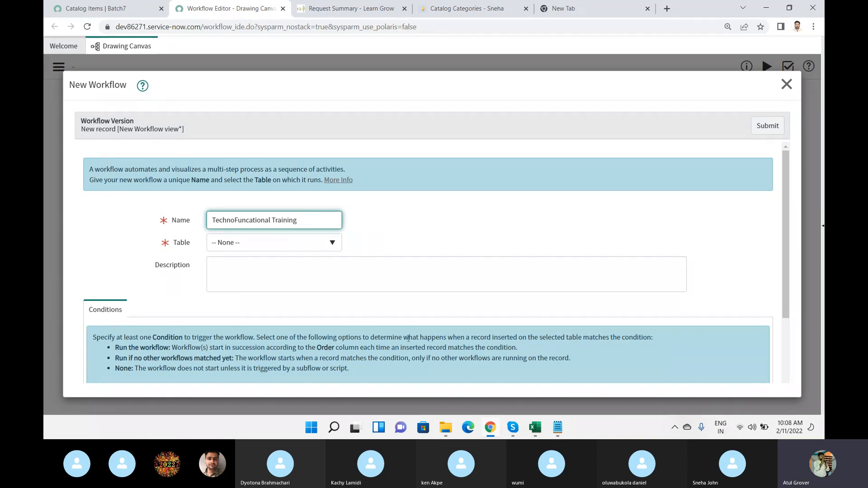
Switch to the Notepad note and add the lines "Req", "RITM" and "SCTask" below "2 -3 Task".
click(557, 428)
click(318, 266)
key(Return)
text(Req)
key(Return)
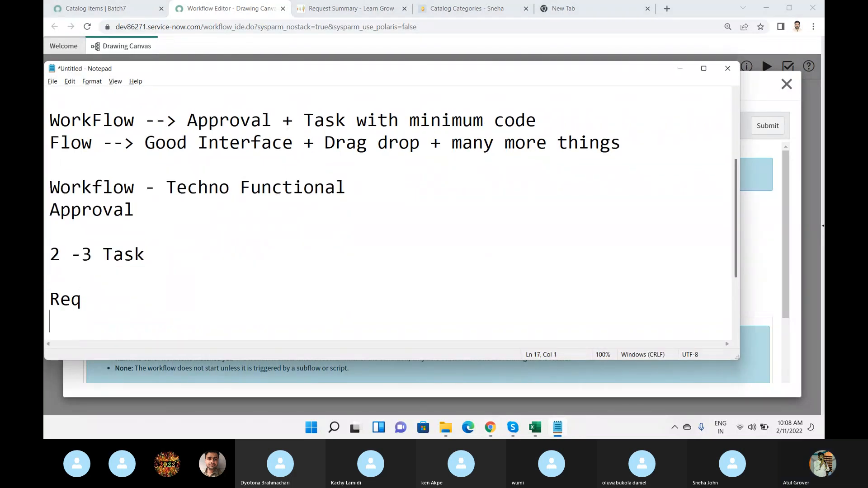
text(RITM)
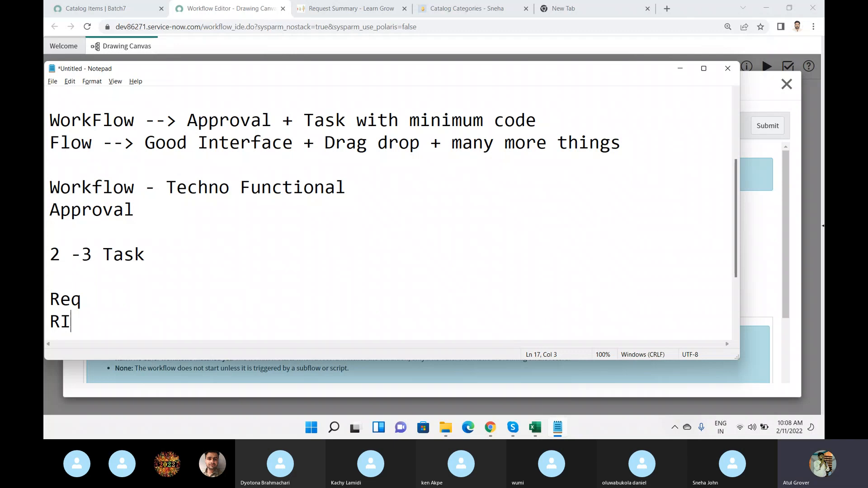
key(Return)
text(SCTask)
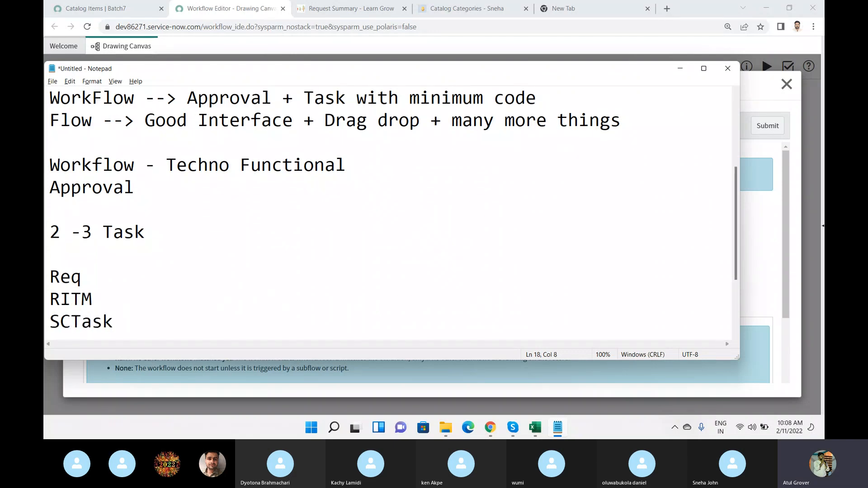
Add the table name "sc_request" beside "Req" in the note.
click(133, 284)
text(sc_request)
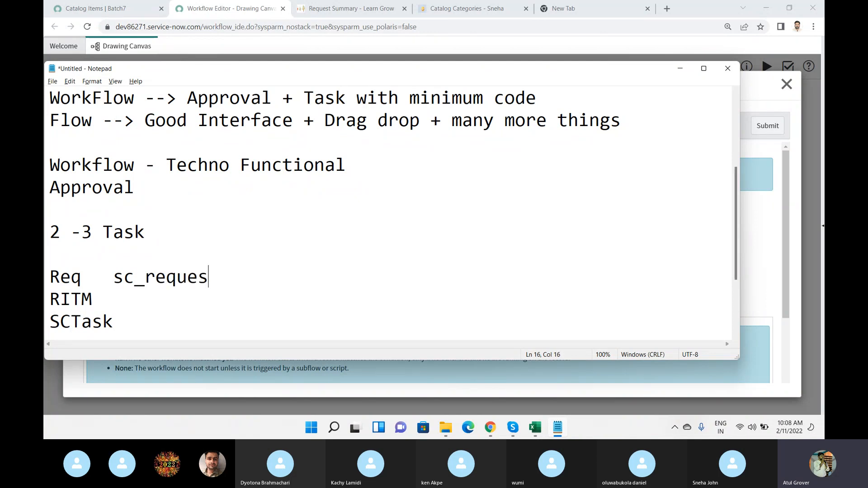
key(Down)
key(Down)
key(Down)
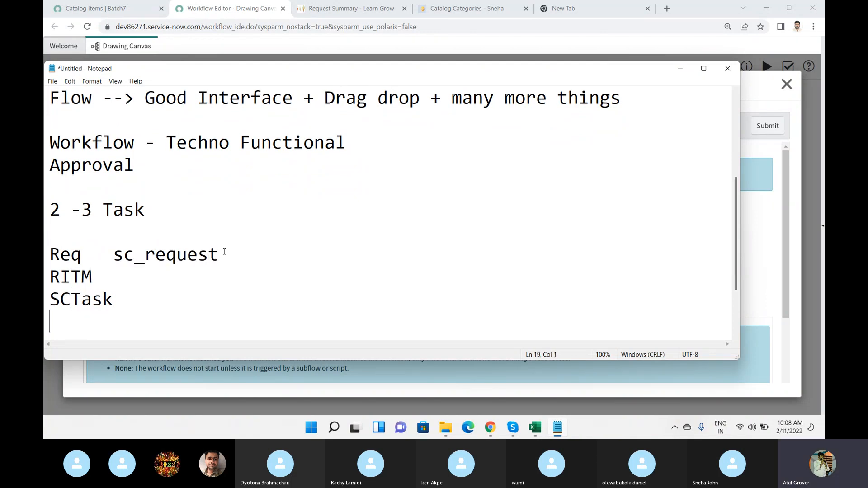
Add the table names "sc_request_item" beside "RITM" and "sc_task" beside "SCTask".
drag(221, 254, 124, 254)
key(Down)
text(sc)
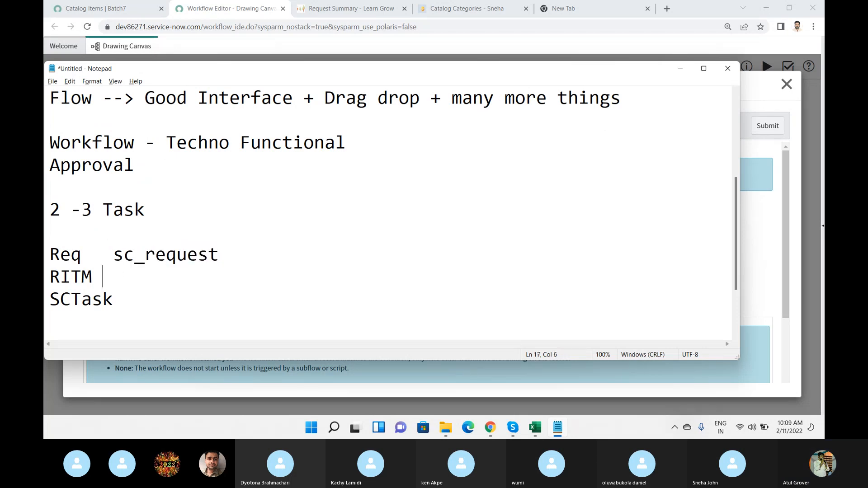
text(_)
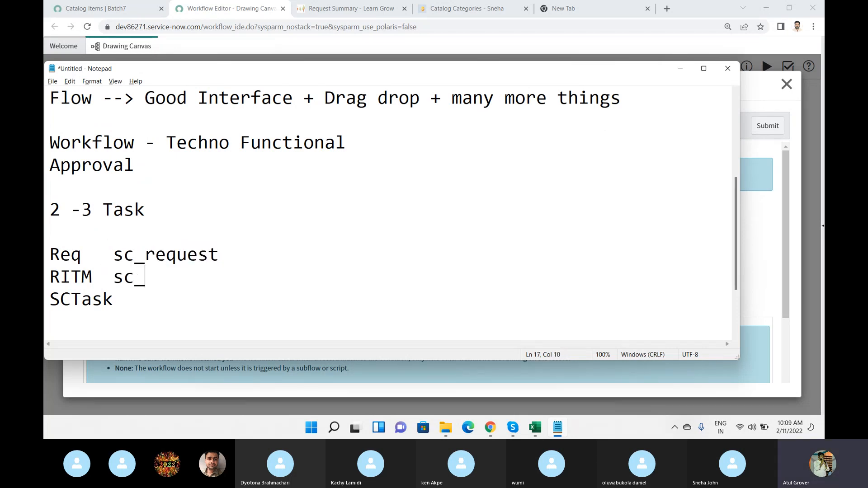
text(request)
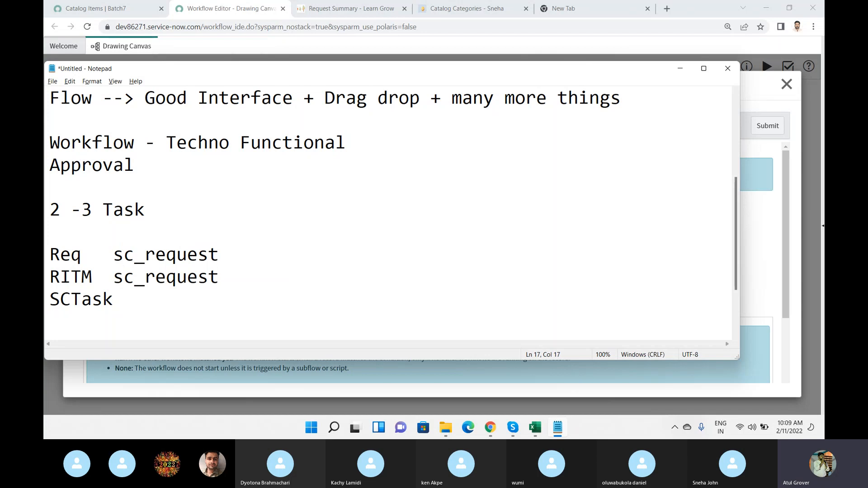
text(_item)
click(151, 298)
text(sc_tas)
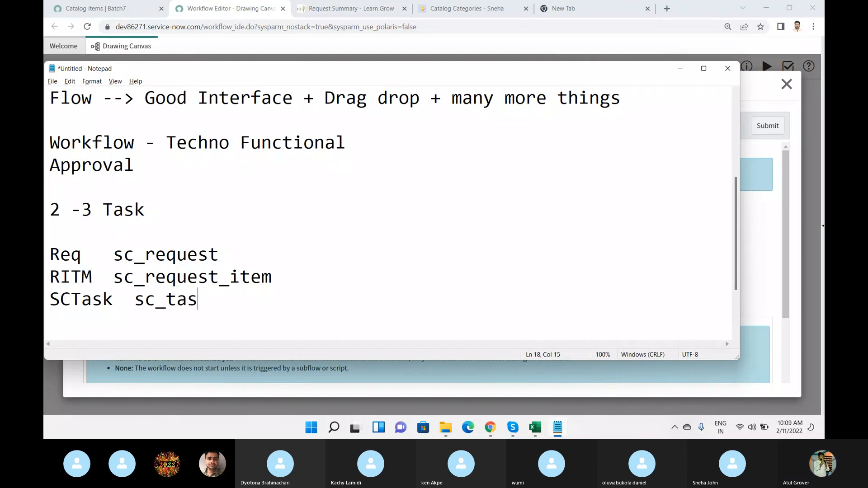
text(k)
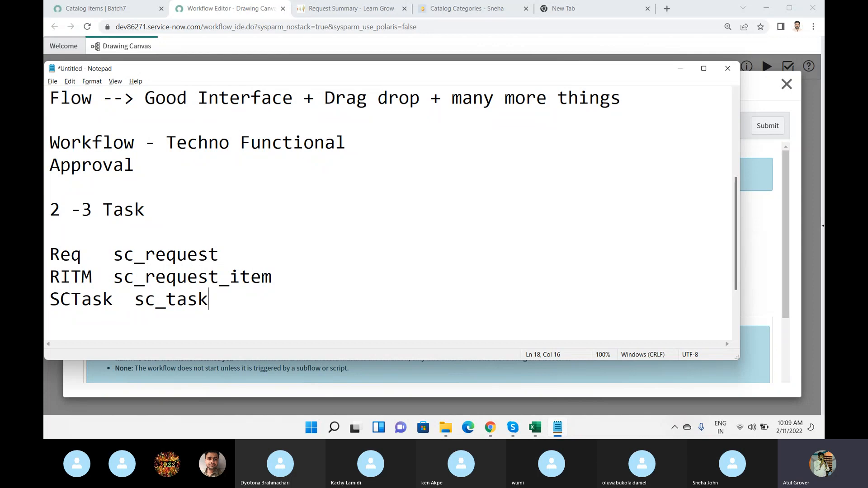
Switch back to the browser and close the Catalog Categories page and the empty new tab.
key(alt+Tab)
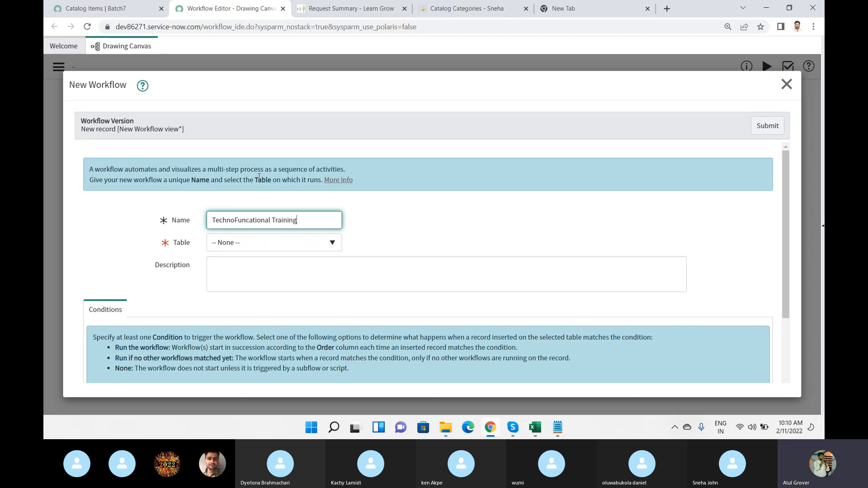
click(526, 9)
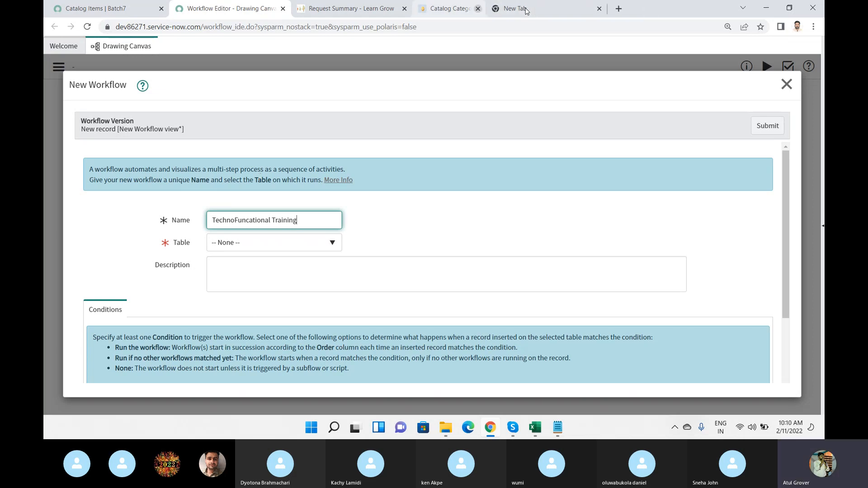
click(526, 8)
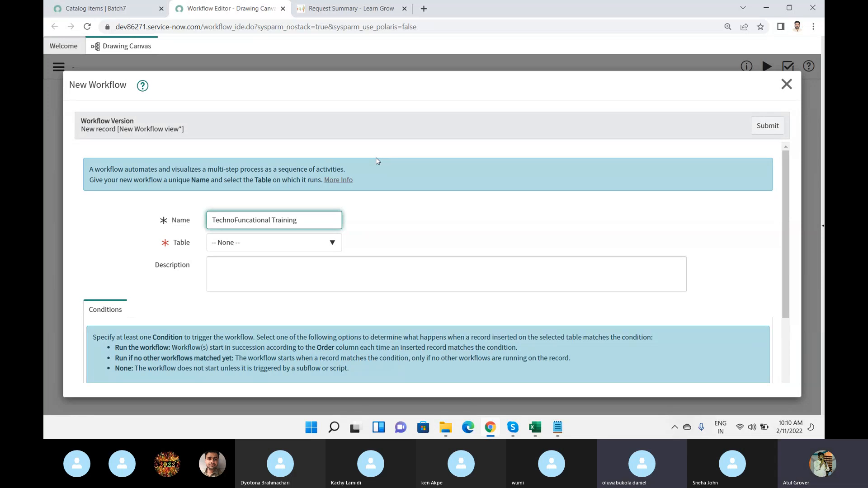
Search the new workflow's Table choices for "sc_request" and "sc_ite".
click(320, 246)
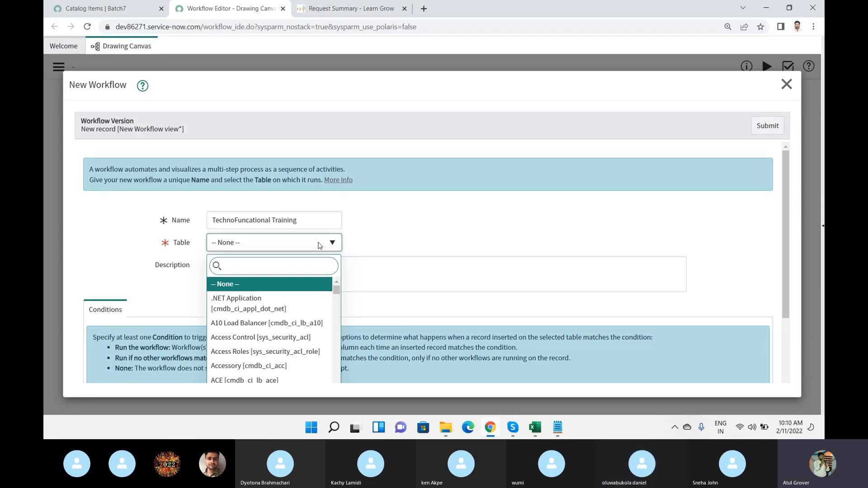
text(sc_reqye)
key(BackSpace)
key(BackSpace)
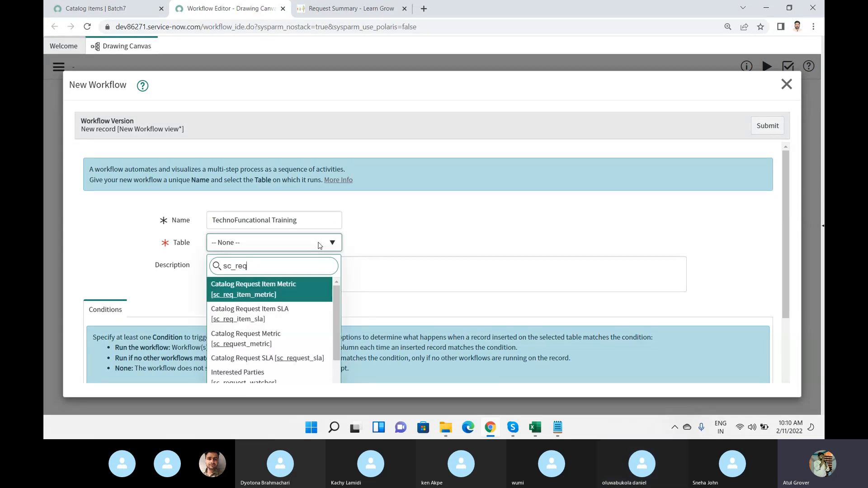
text(uest)
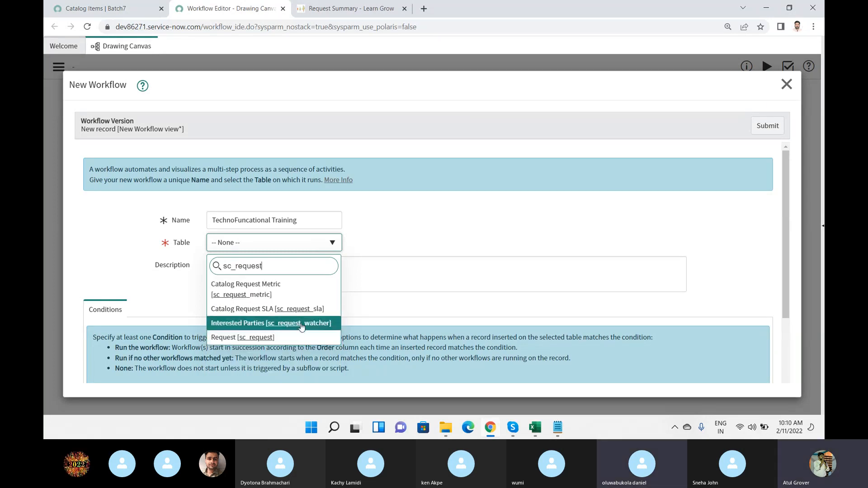
key(BackSpace)
key(BackSpace)
key(BackSpace)
key(BackSpace)
key(BackSpace)
key(BackSpace)
key(BackSpace)
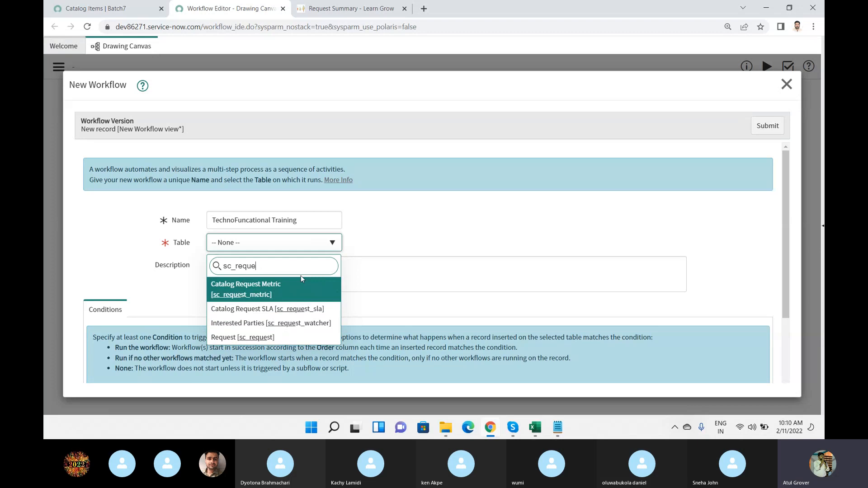
text(ite)
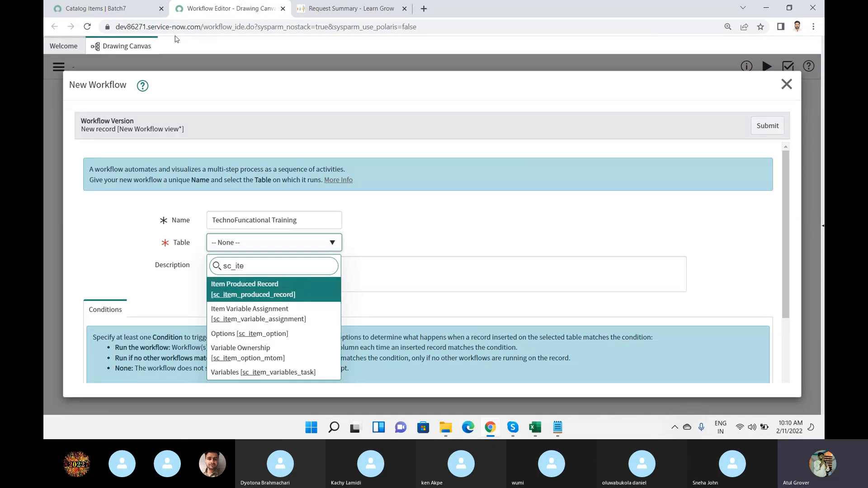
In the Catalog Items browser tab, find and open the Requested Items list and highlight the table name "sc_req_item" in its address.
click(126, 12)
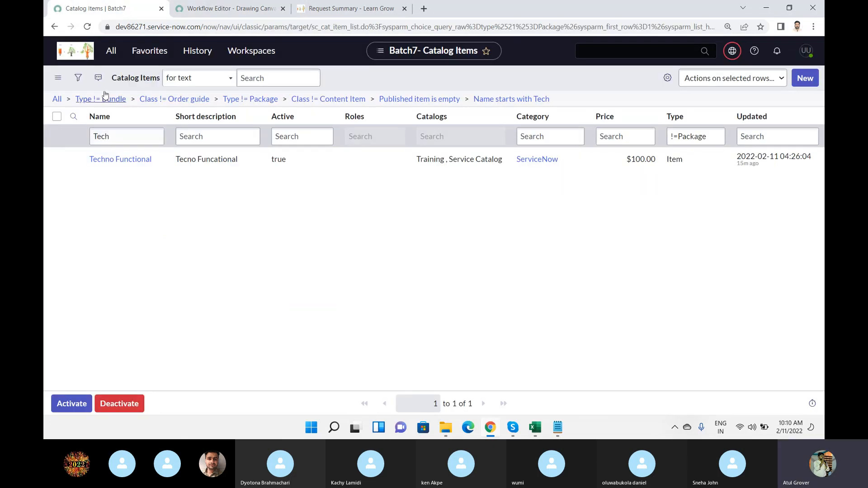
click(107, 54)
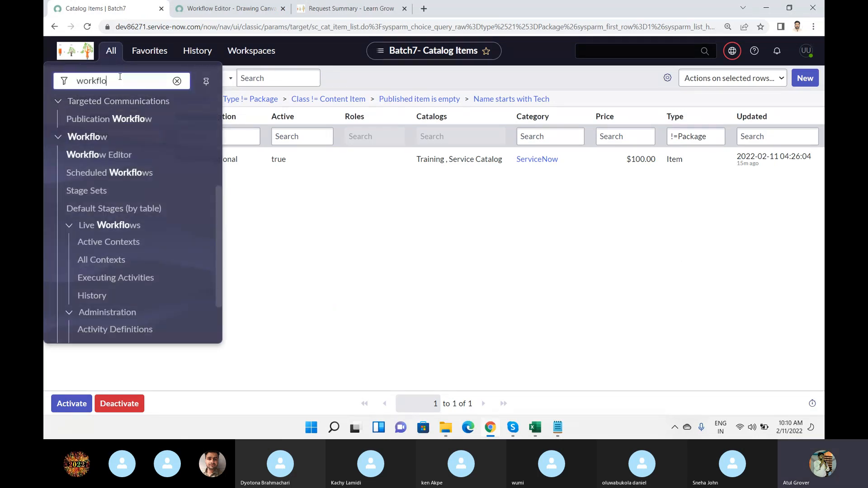
key(ctrl+a)
text(request)
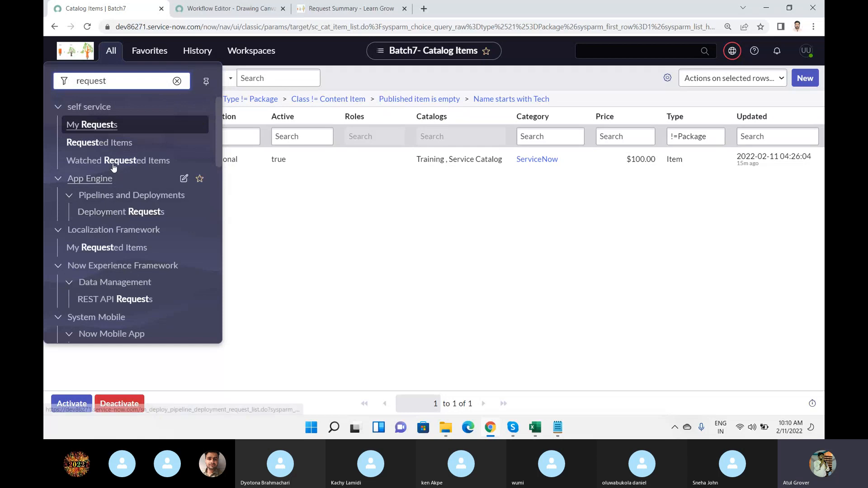
click(114, 143)
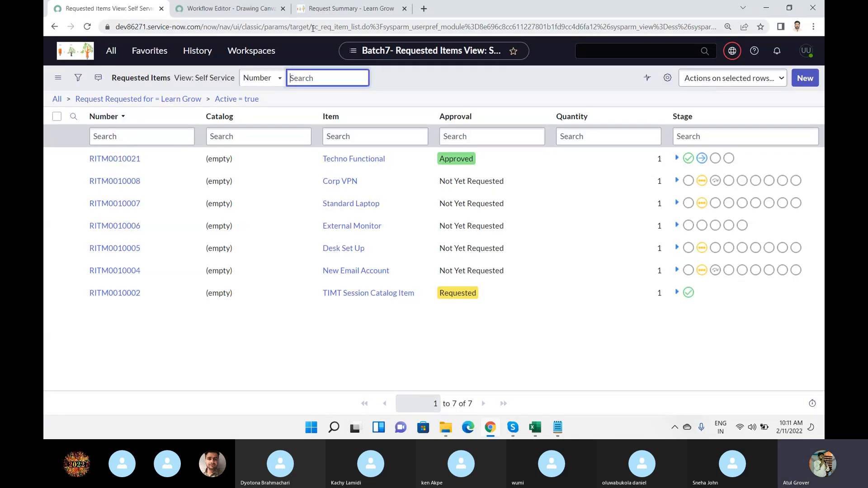
drag(311, 28, 349, 28)
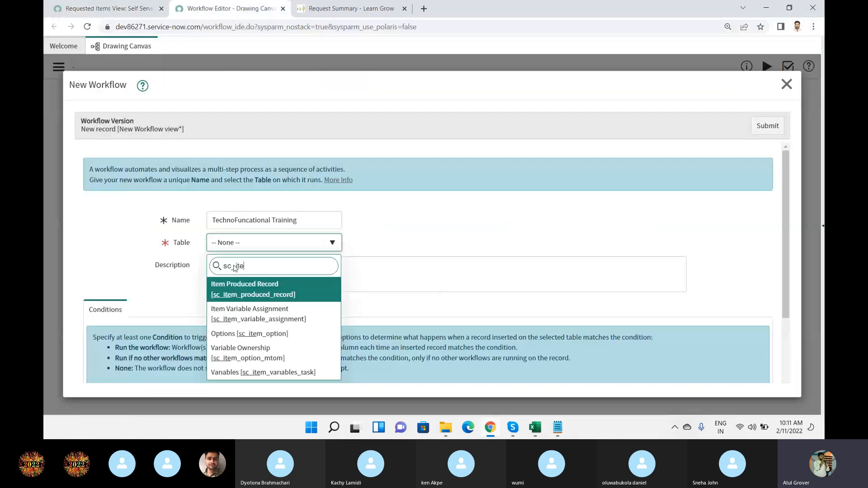
Back in the Workflow Editor, set the new workflow's Table to Requested Item [sc_req_item], checking the Skype call window before choosing it.
click(231, 8)
key(BackSpace)
key(BackSpace)
key(BackSpace)
text(req_)
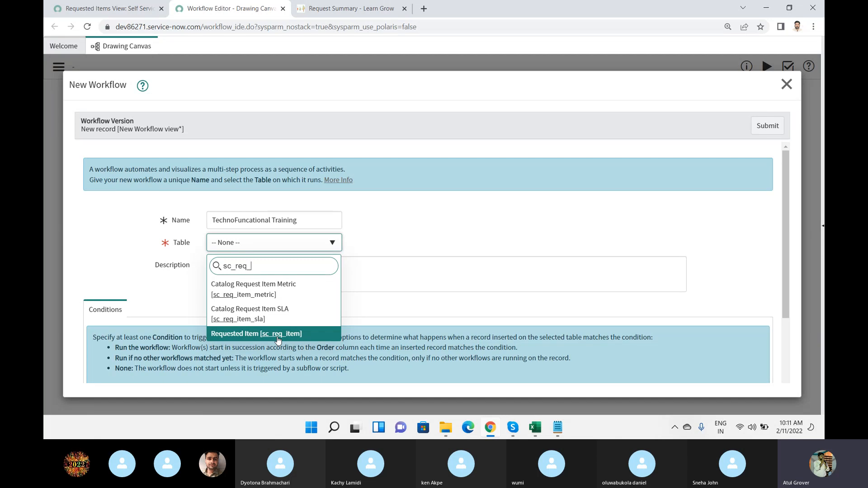
mouse_move(511, 427)
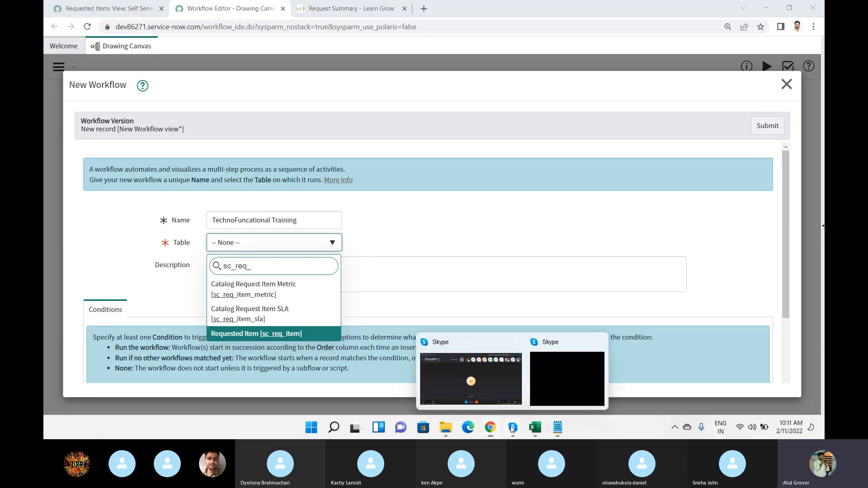
click(485, 392)
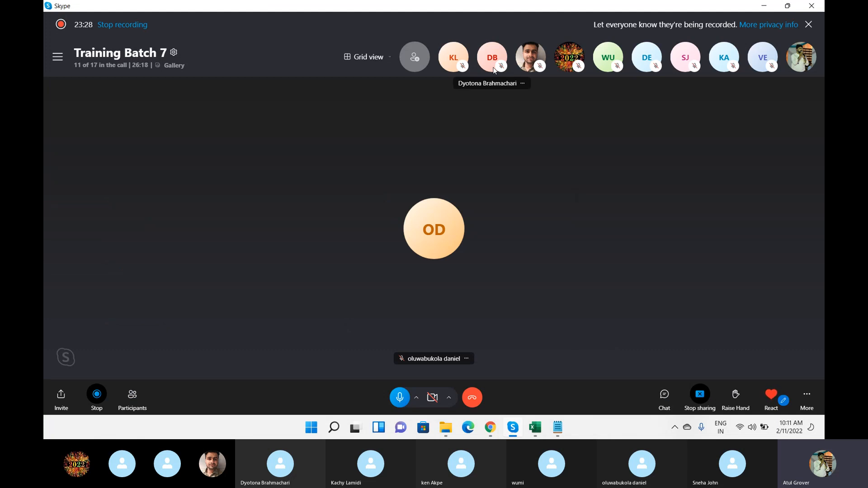
key(alt+Tab)
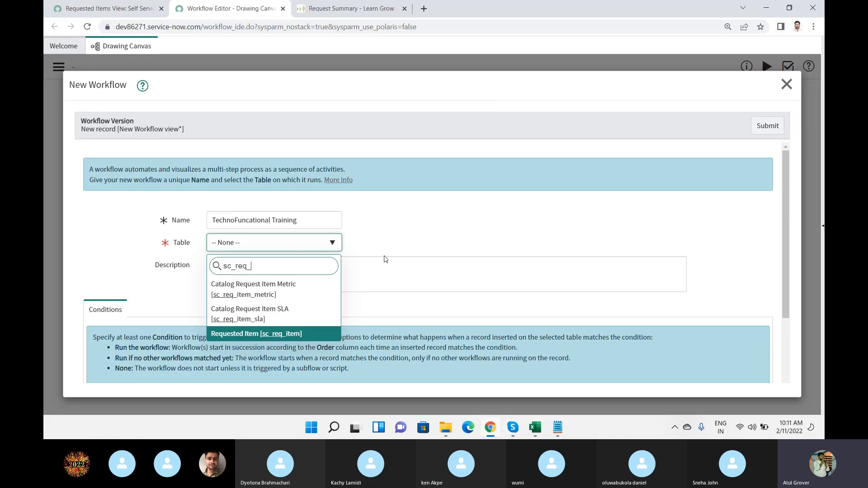
click(271, 334)
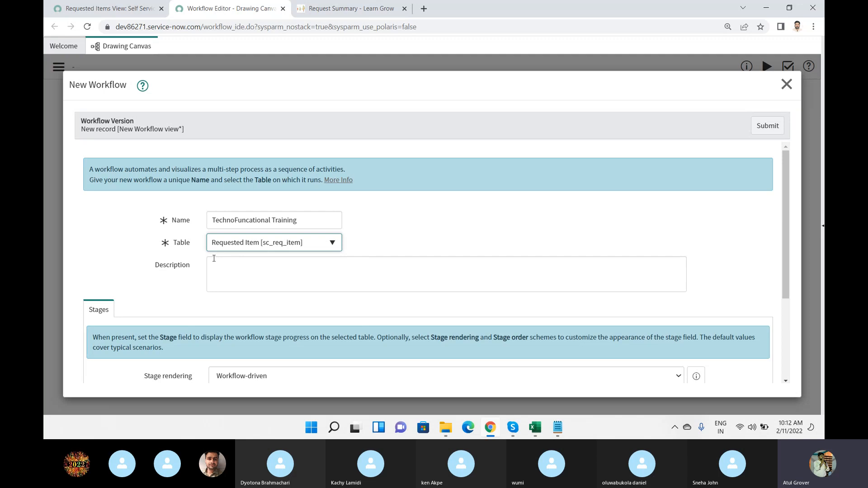
In the Requested Items browser tab, search the navigator for "maintai" and open Maintain Items.
click(100, 11)
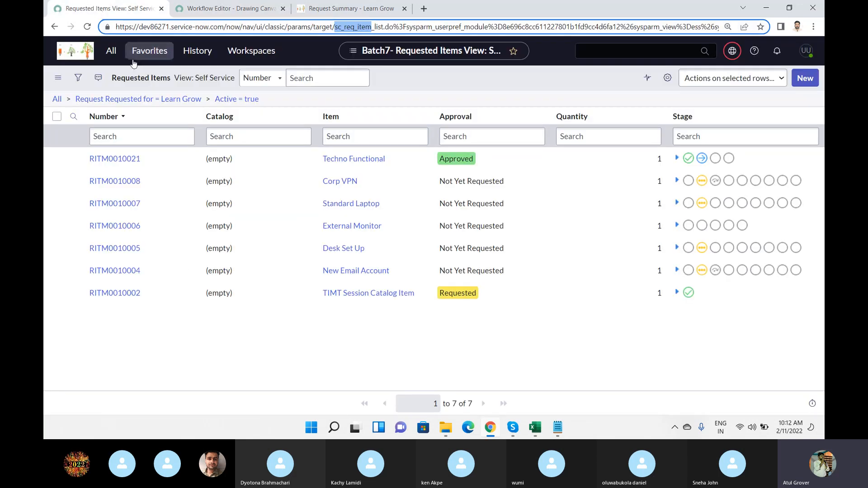
click(112, 52)
drag(116, 82, 44, 60)
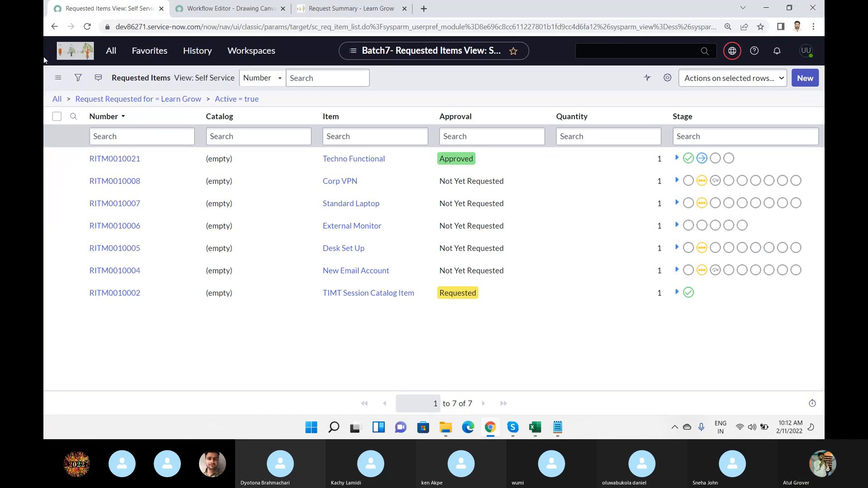
click(111, 51)
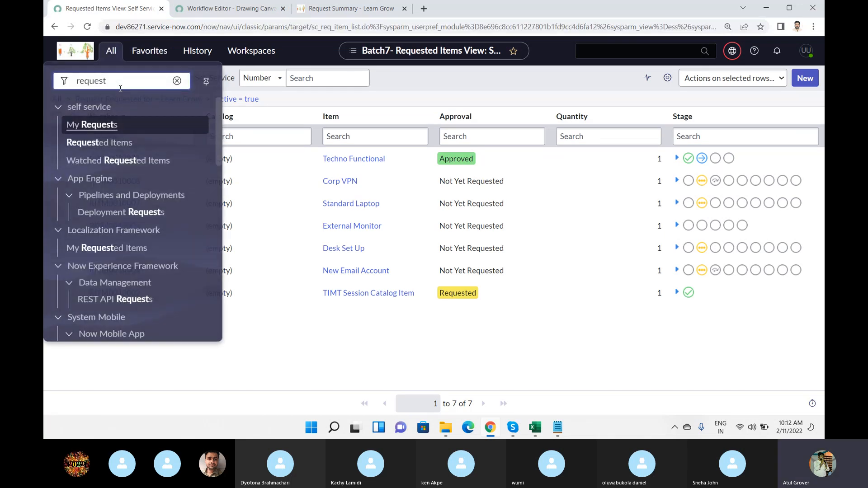
drag(120, 88, 44, 78)
text(main)
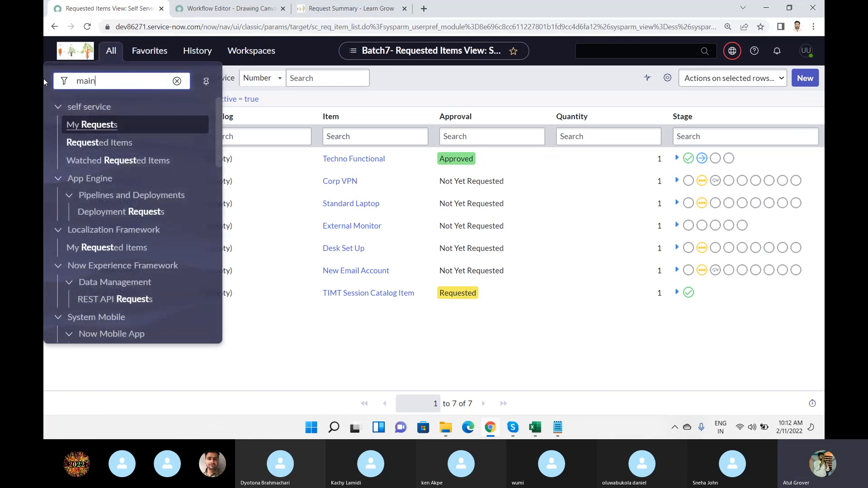
text(tai)
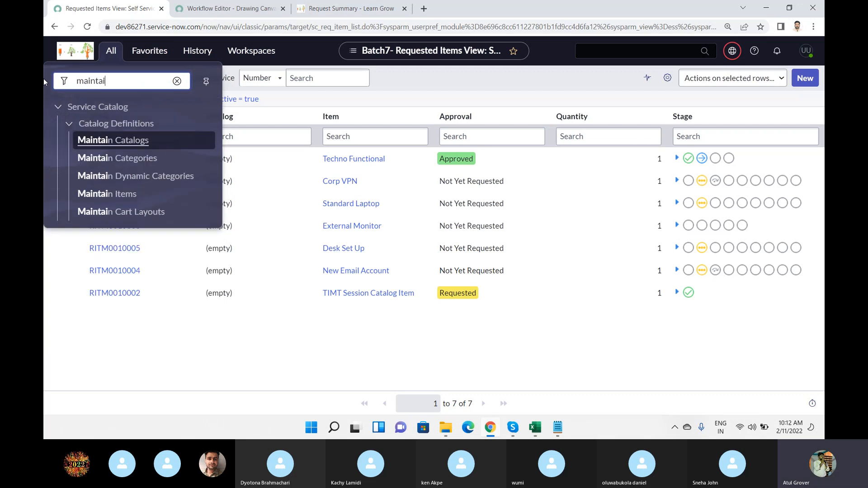
click(139, 203)
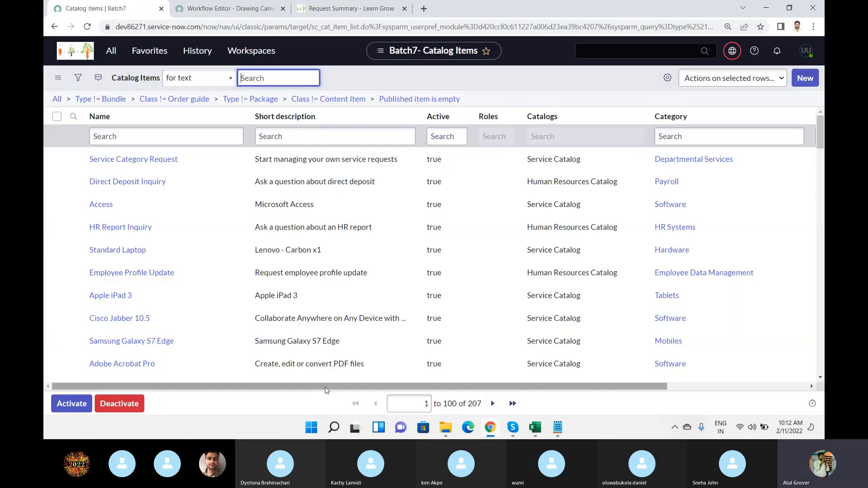
Filter the catalog items by the name "tech", open Techno Functional and compare its Process Engine settings with the new workflow form.
click(147, 138)
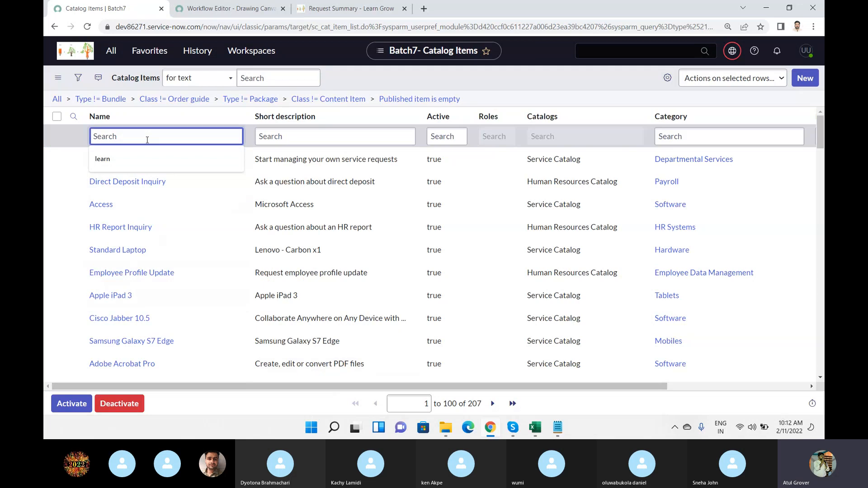
text(tech)
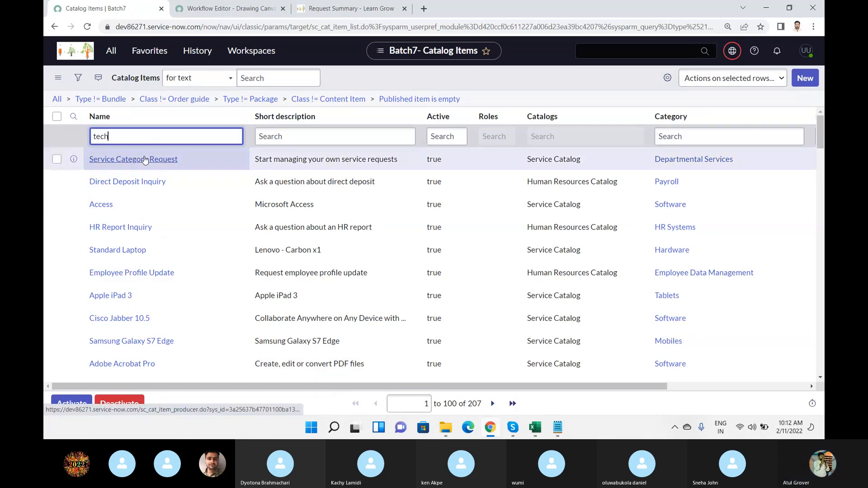
key(Return)
click(133, 165)
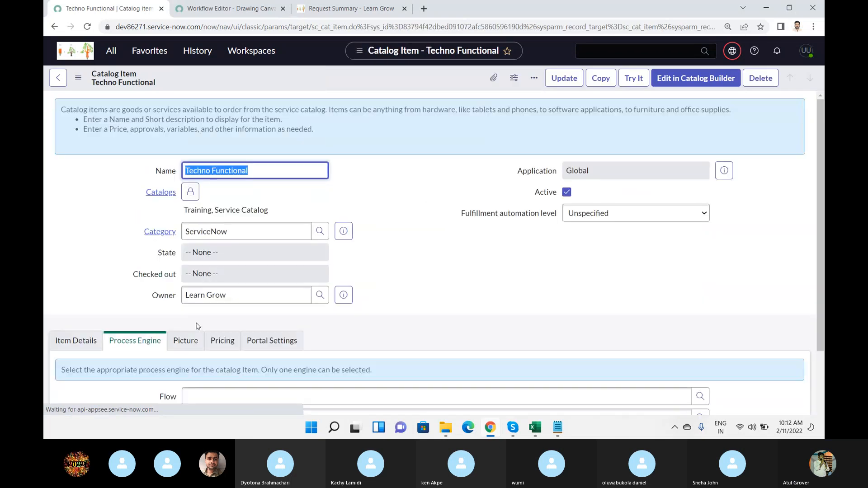
scroll(224, 339, down, 5)
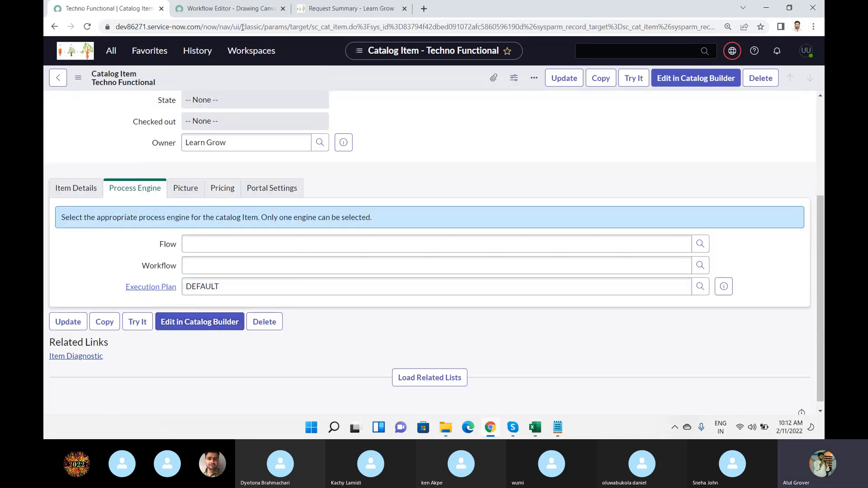
click(236, 10)
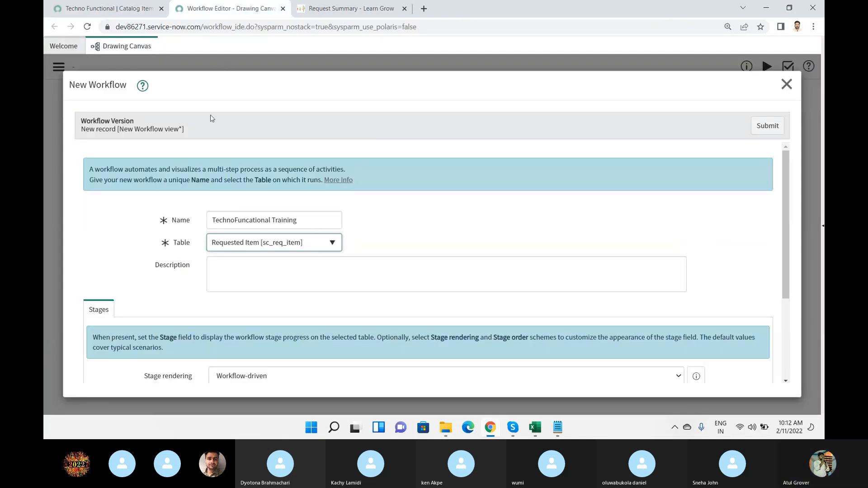
click(129, 8)
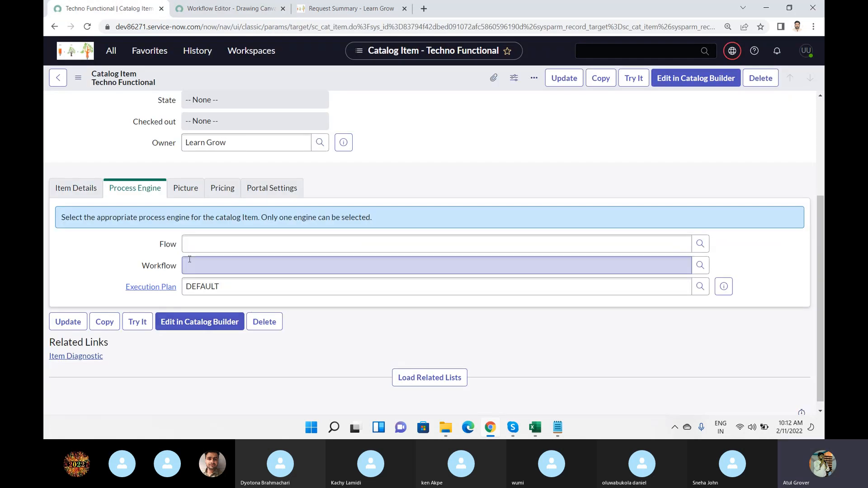
Return to the Workflow Editor, choose Workflow-driven as the stage rendering and submit the new workflow.
click(228, 10)
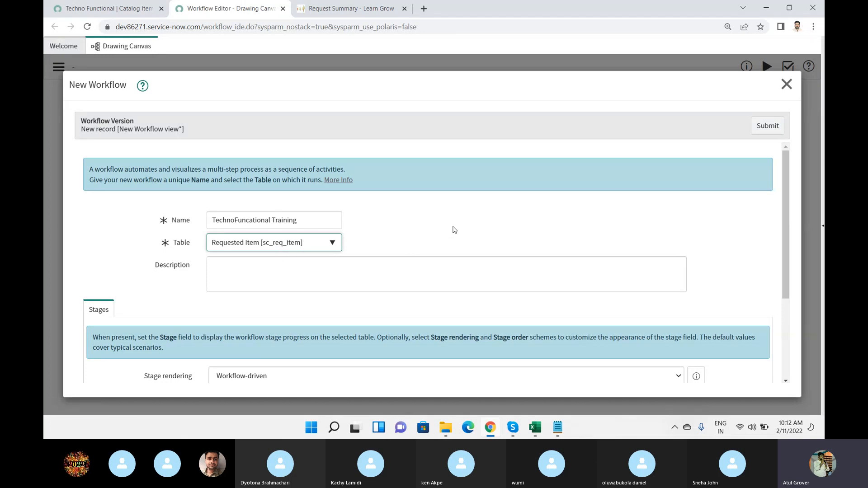
scroll(454, 229, down, 3)
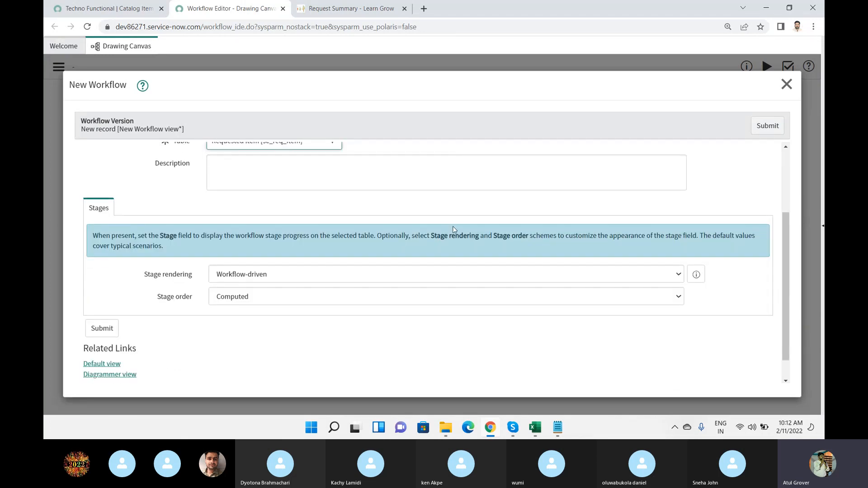
scroll(453, 227, down, 1)
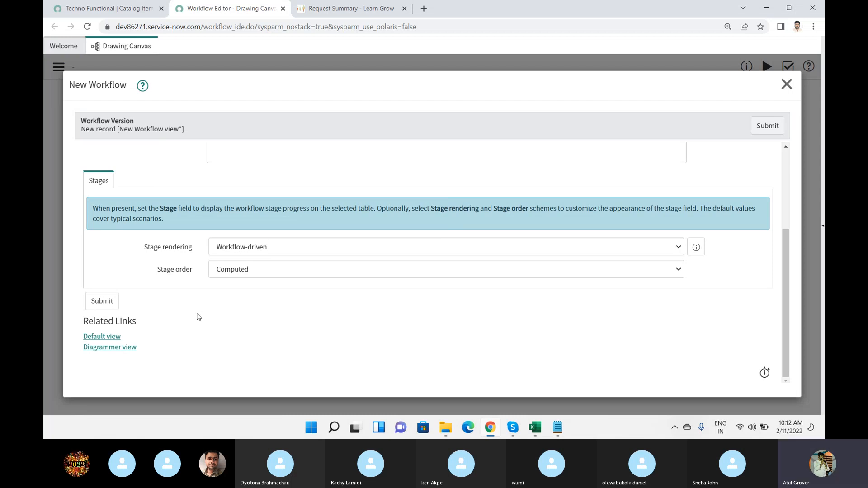
click(283, 249)
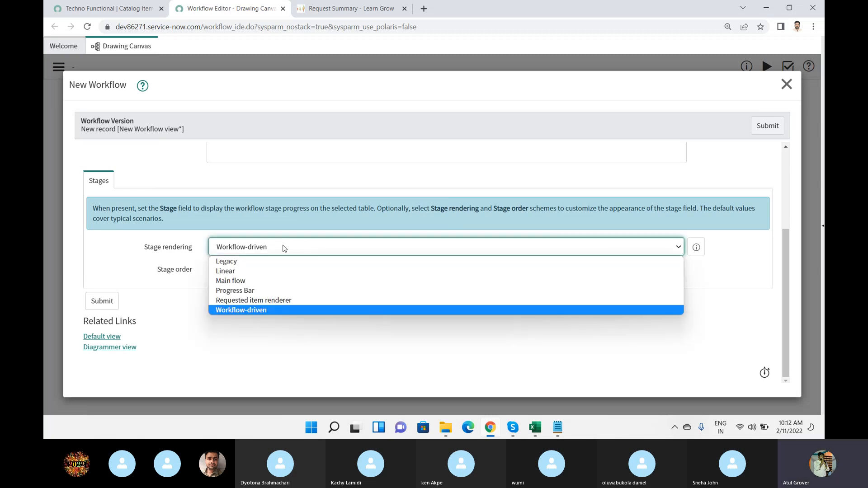
click(267, 311)
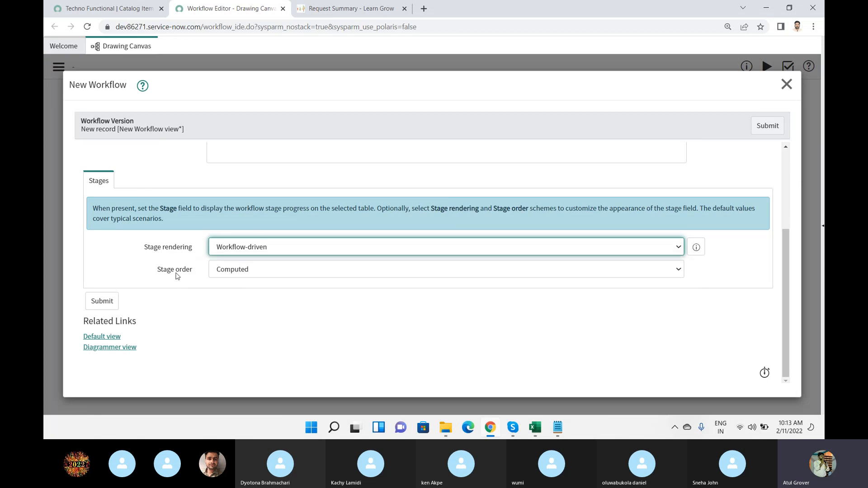
mouse_move(176, 276)
click(108, 303)
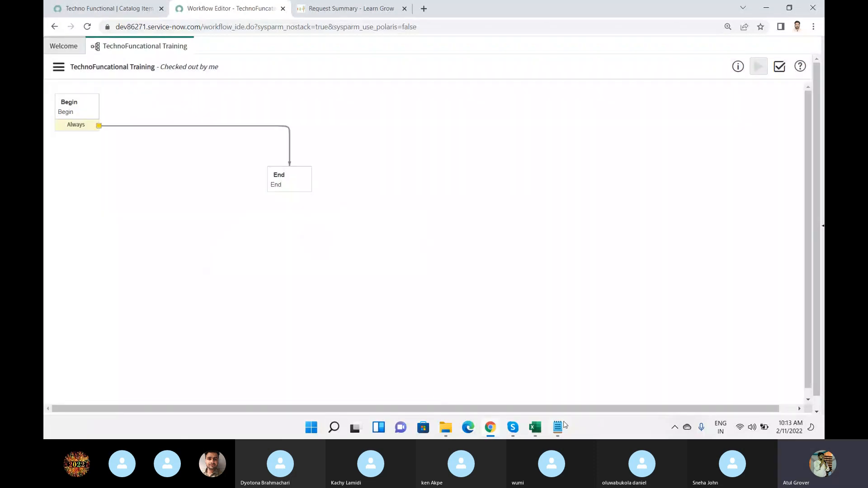
In Notepad, insert the line "Define Teh function" above the "Workflow - Techno Functional" notes.
click(559, 426)
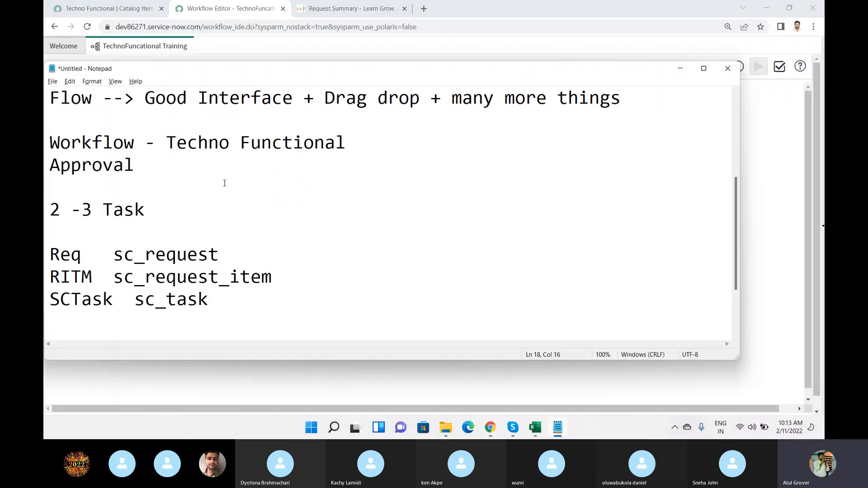
click(189, 209)
click(157, 124)
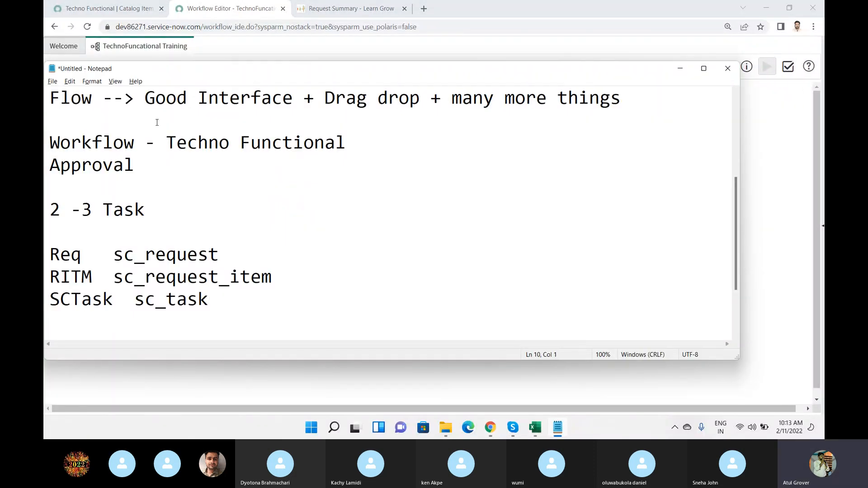
key(Return)
key(Return)
key(Up)
text(Define )
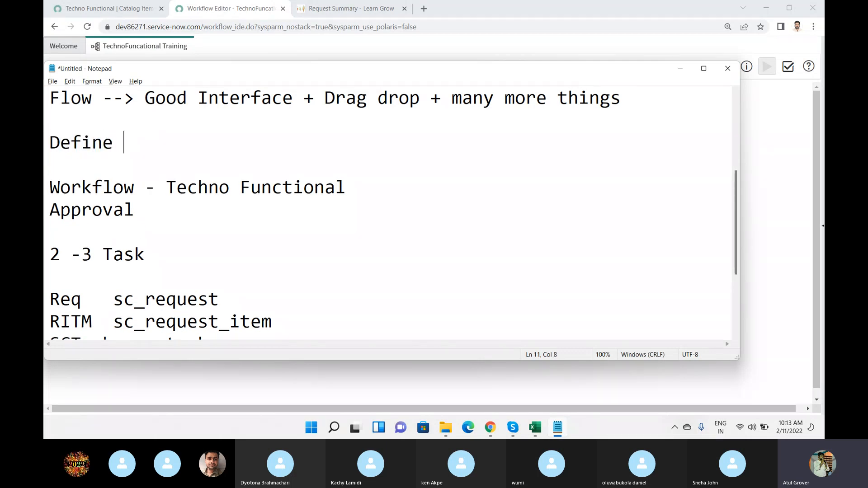
text(Teh function)
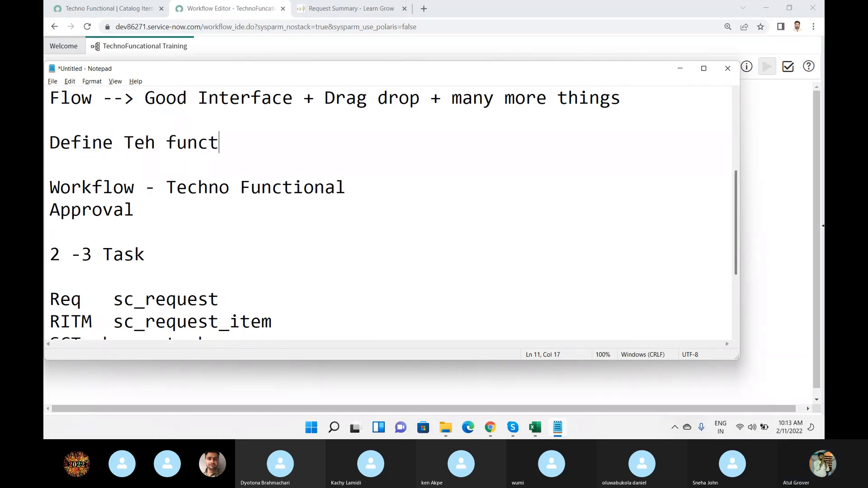
key(Return)
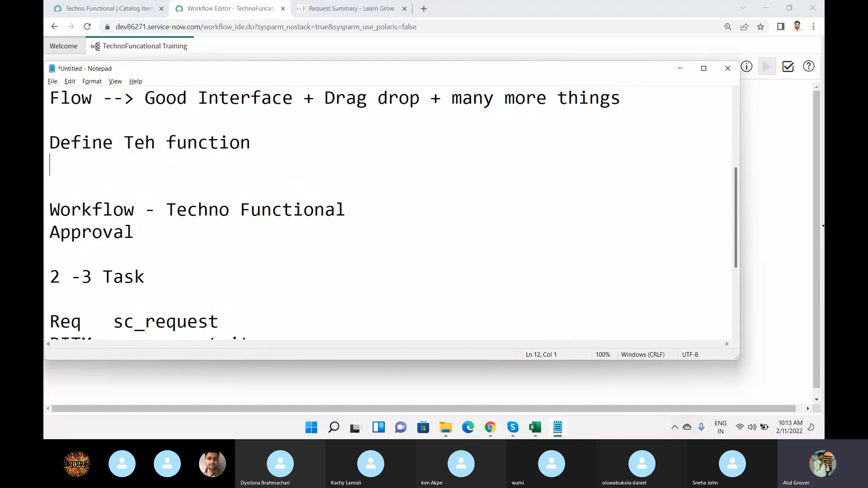
Write a Sum(a,b) pseudo-code block under the new line, with Enter a, Enter b and Sum= A+b enclosed in braces.
text(Sum(a,b)
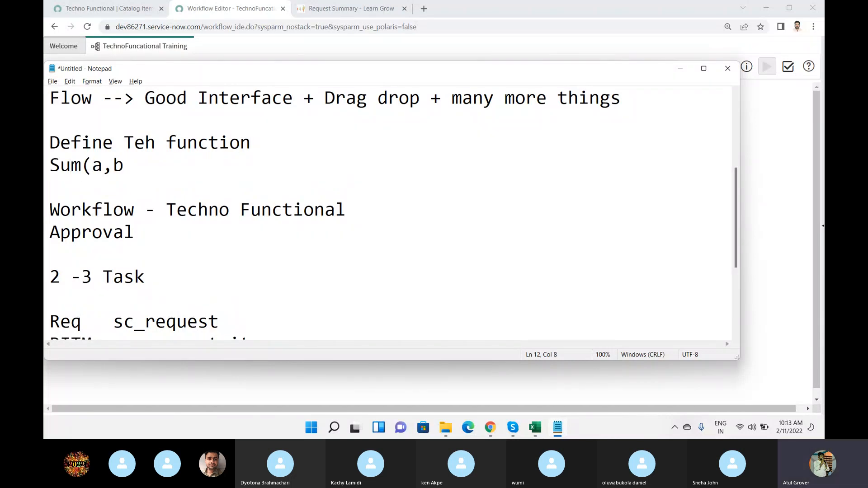
text())
key(Return)
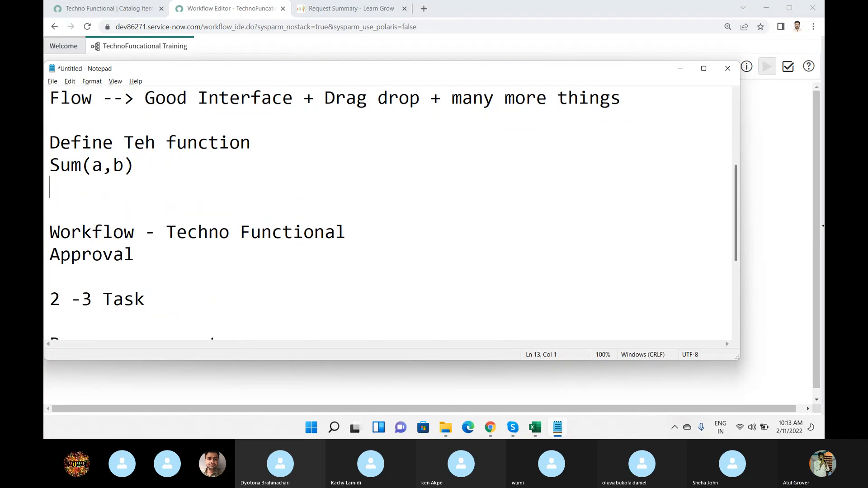
text({)
key(Return)
text(Enter a)
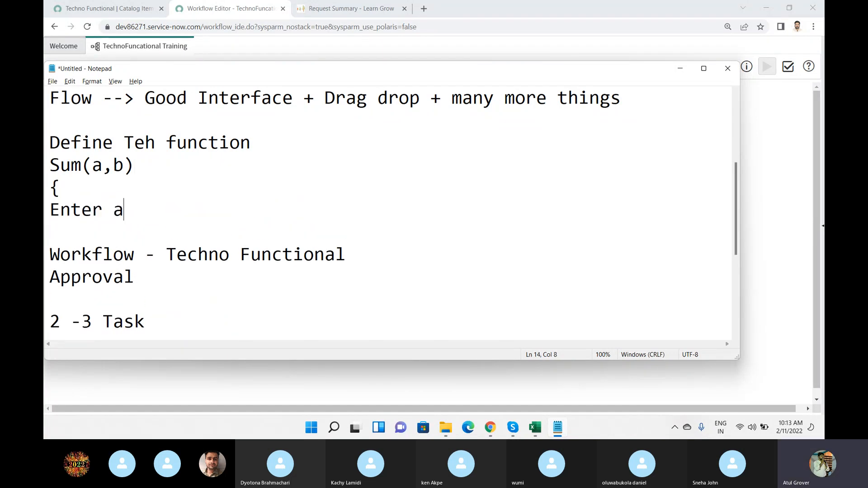
key(Return)
text(Enter b)
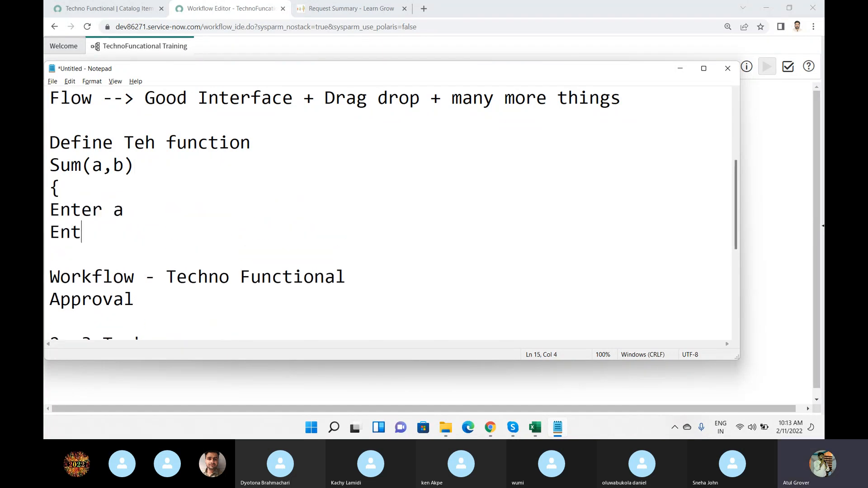
key(Return)
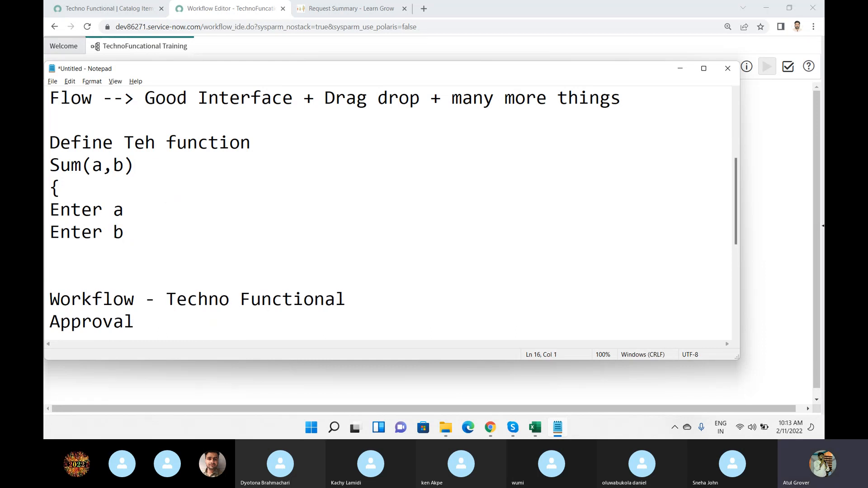
text(Sum= A+b})
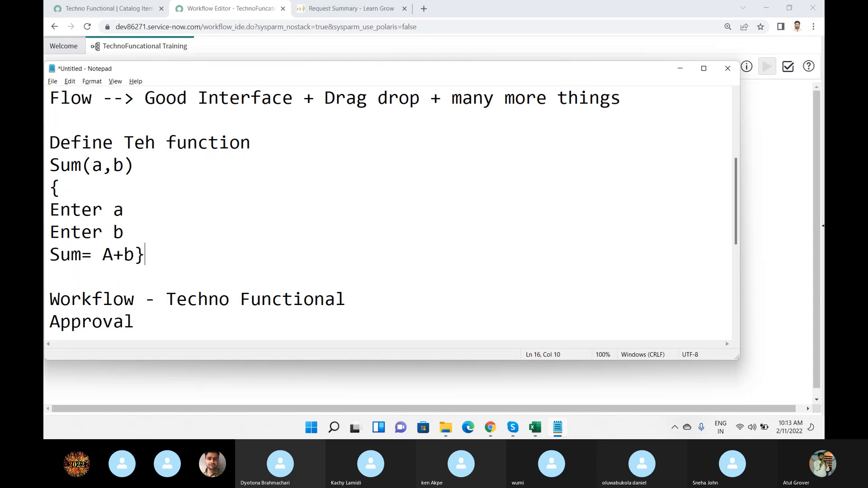
key(Return)
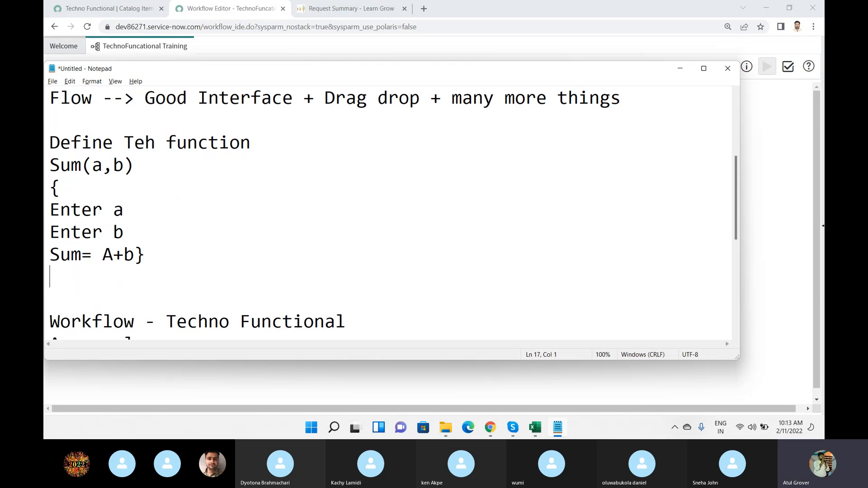
Highlight the Sum pseudo-code block and compare it with the workflow canvas in the Workflow Editor.
drag(167, 253, 52, 154)
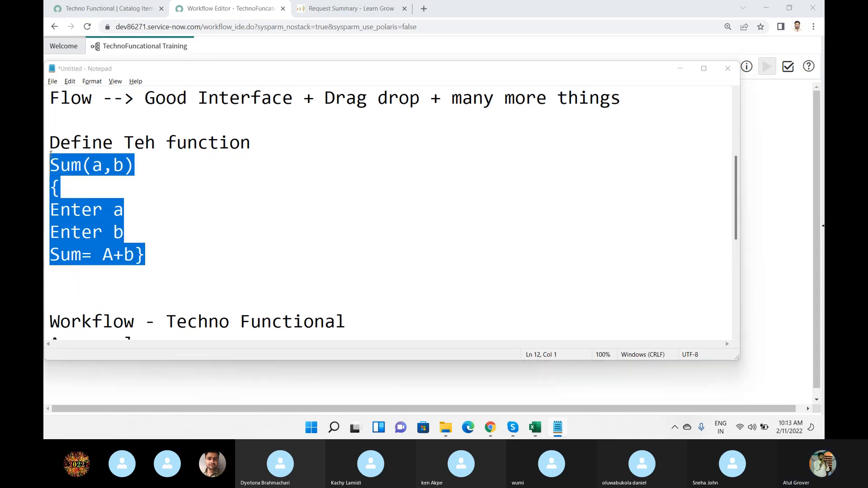
key(alt+Tab)
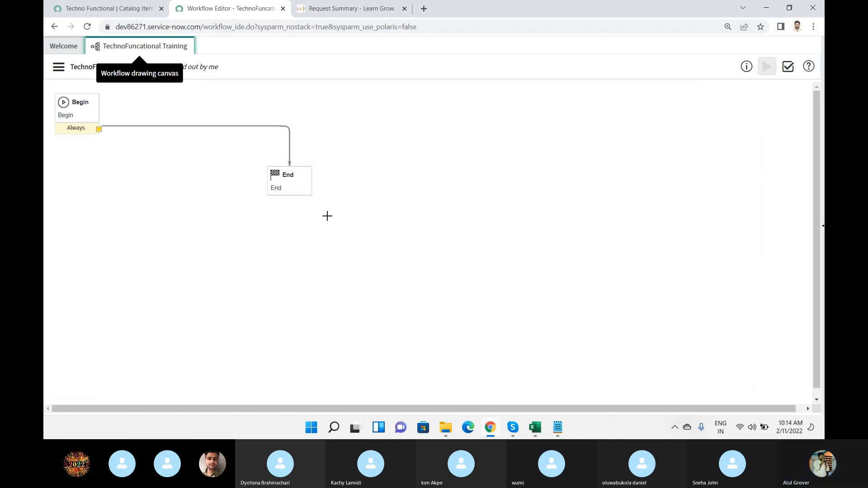
key(alt+Tab)
key(alt+Tab)
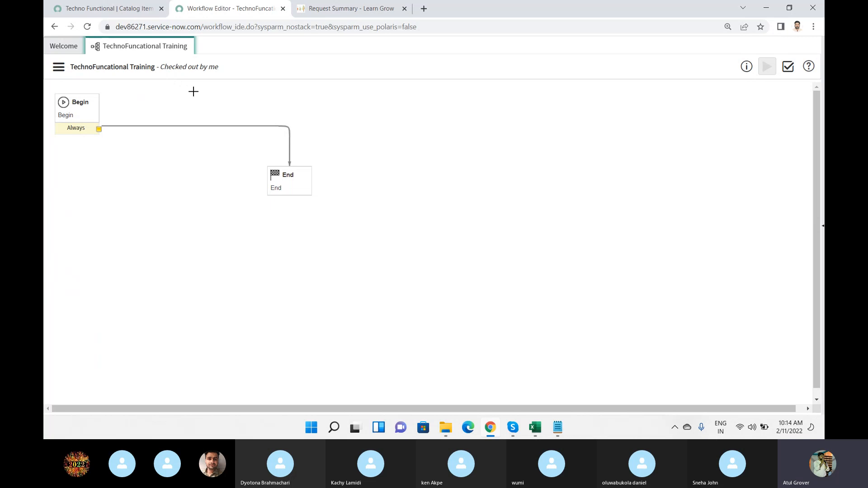
Check the Skype call window and return to the Workflow Editor canvas.
click(513, 427)
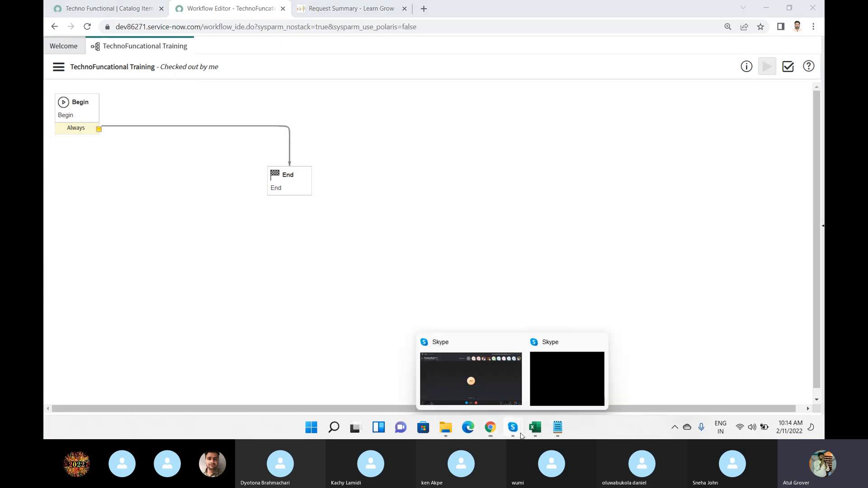
click(473, 383)
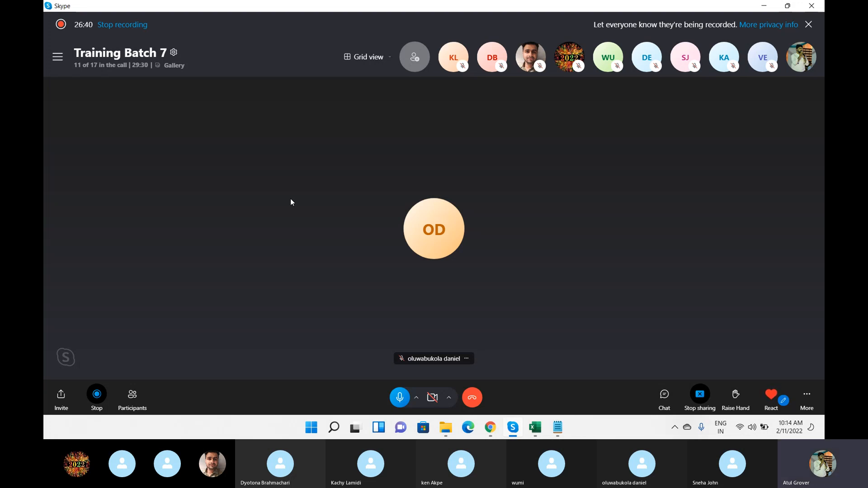
key(alt+Tab)
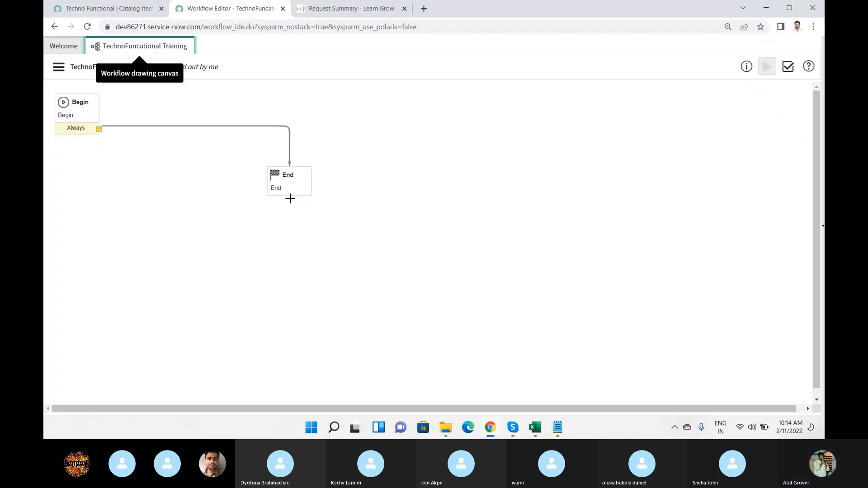
Show the core workflow activities, leave only the Approvals group expanded and read the descriptions of its activities.
click(822, 240)
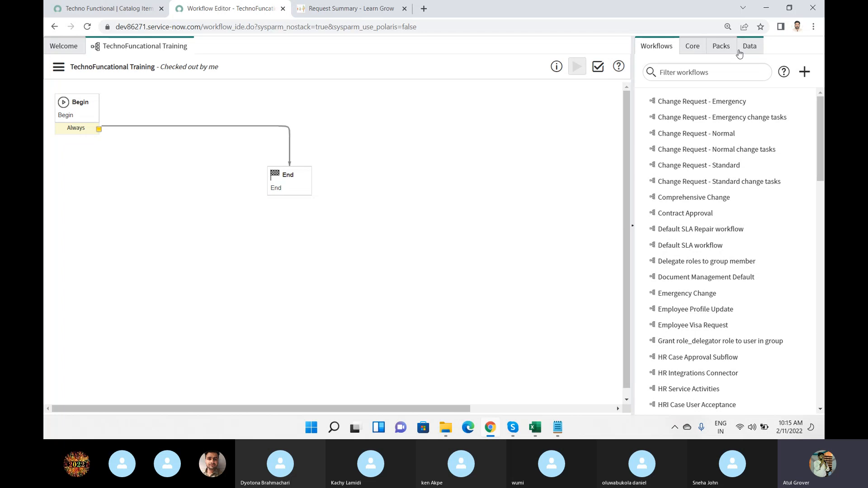
click(697, 51)
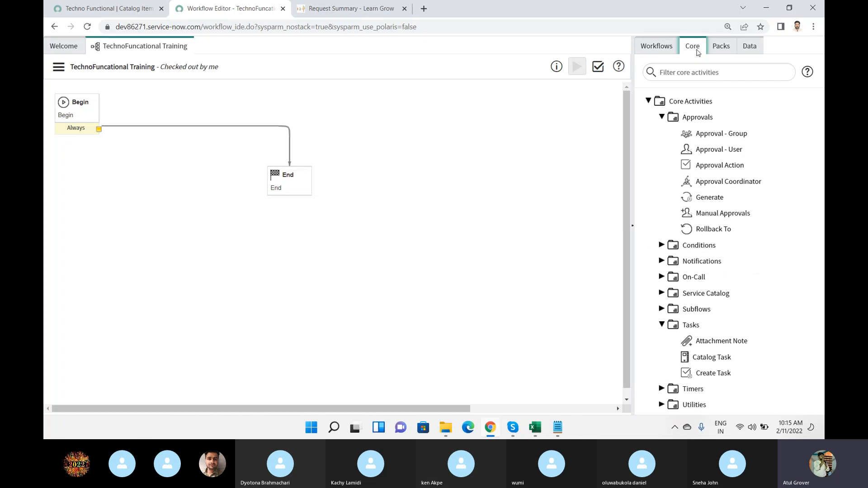
click(662, 117)
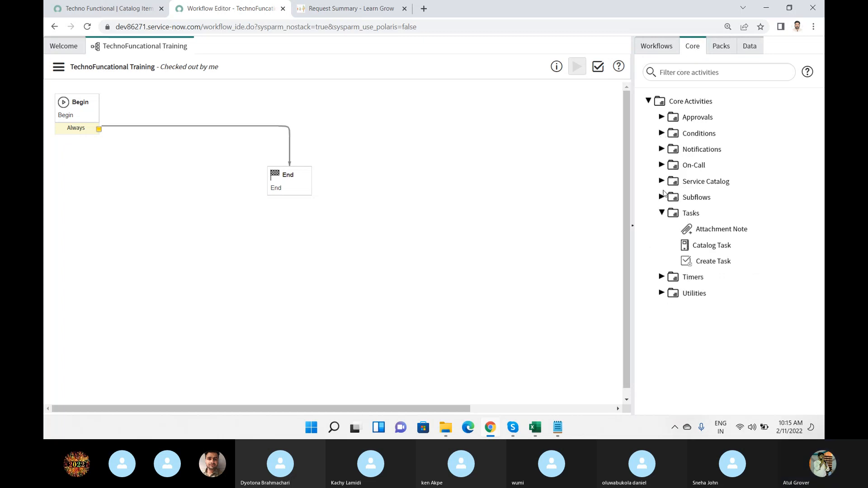
click(662, 213)
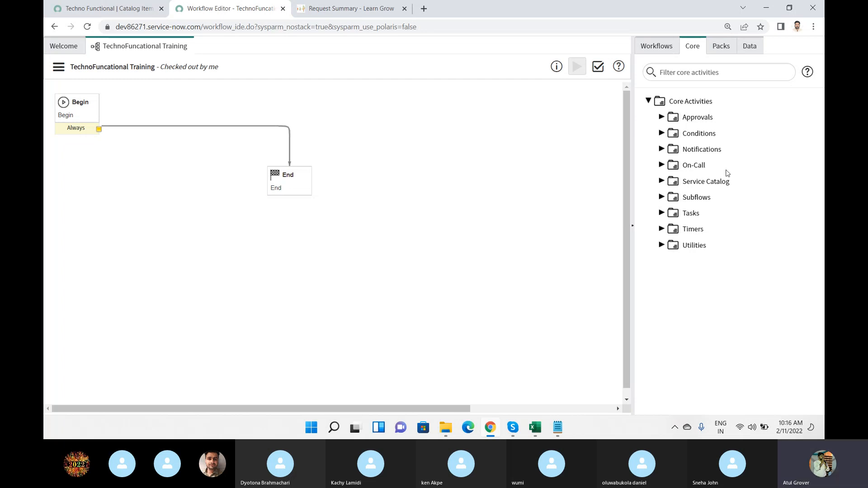
click(661, 117)
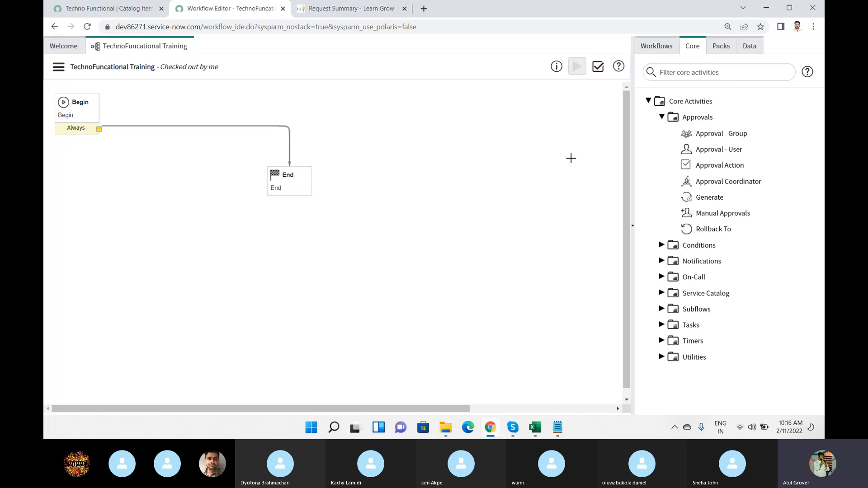
mouse_move(709, 138)
mouse_move(699, 168)
mouse_move(693, 199)
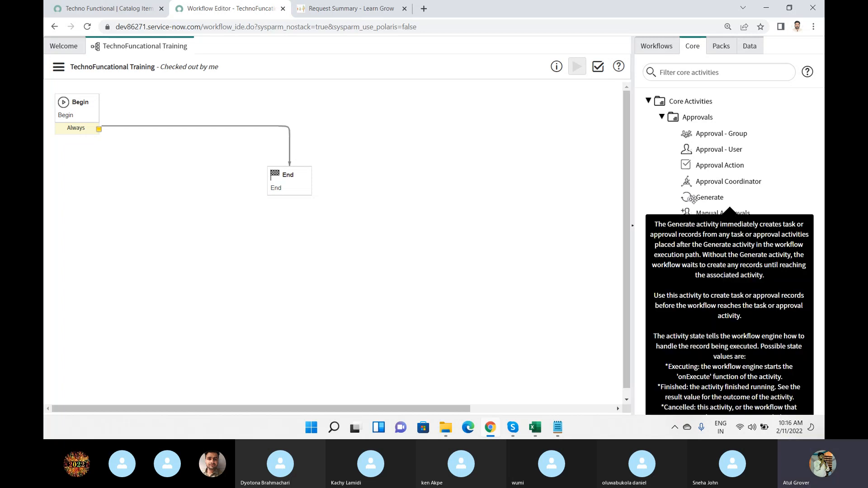
mouse_move(687, 217)
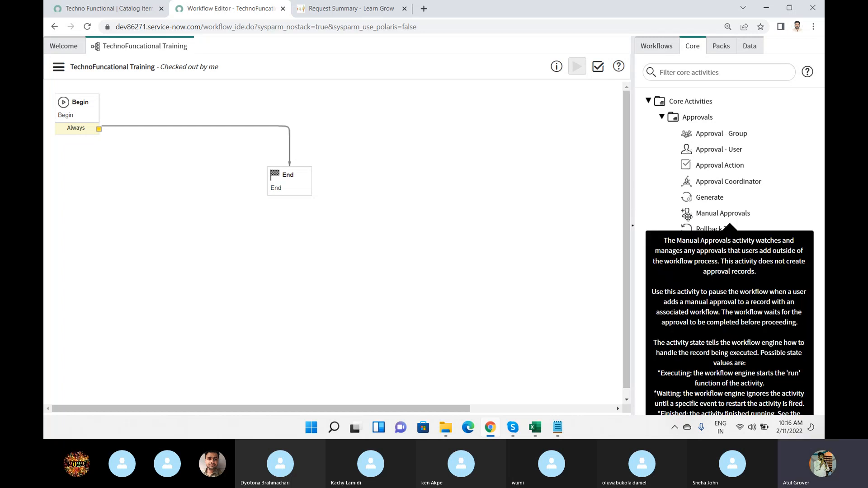
mouse_move(696, 231)
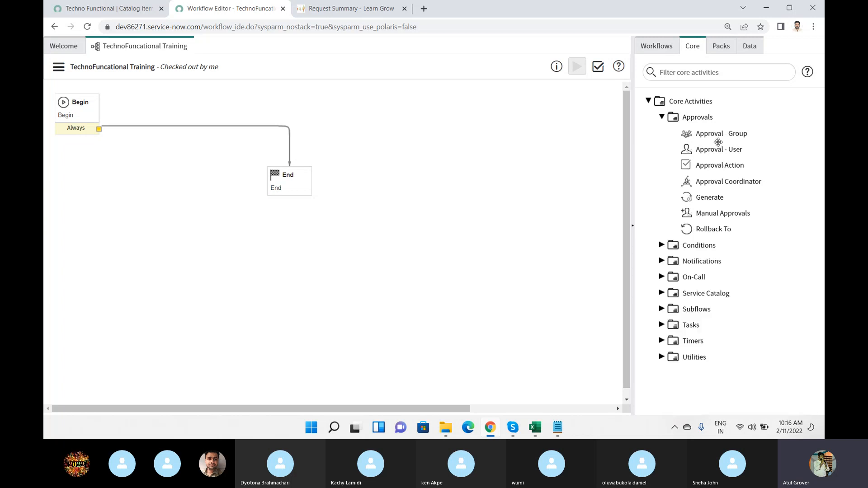
Add an Approval - Group activity to the workflow canvas and name it "Finance Approval".
drag(716, 135, 367, 248)
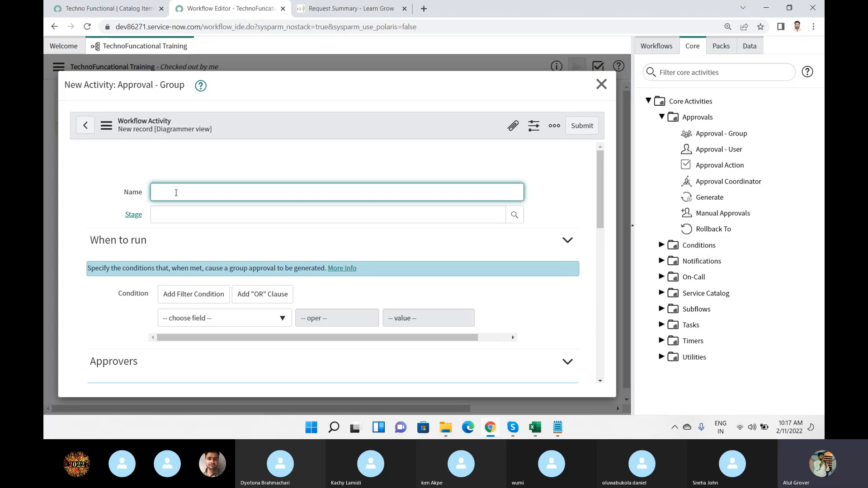
text(Finance Approval)
Check the Skype call window and return to the Approval - Group activity form.
scroll(248, 279, down, 1)
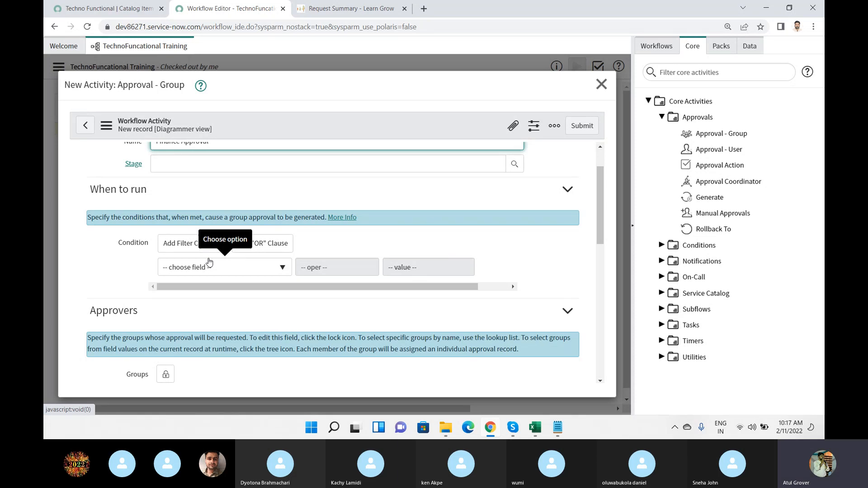
mouse_move(519, 426)
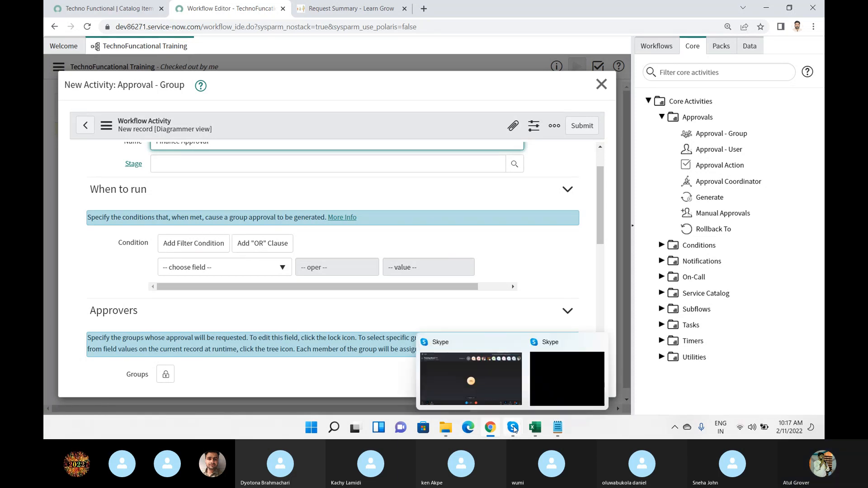
click(495, 375)
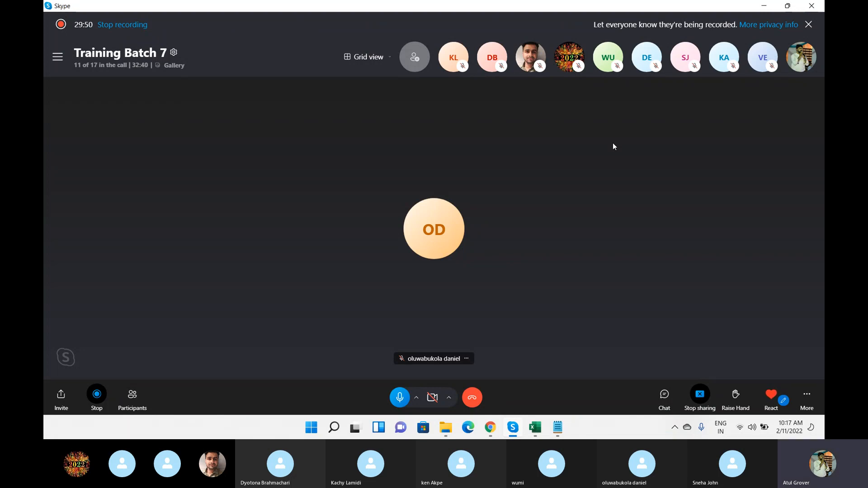
key(alt+Tab)
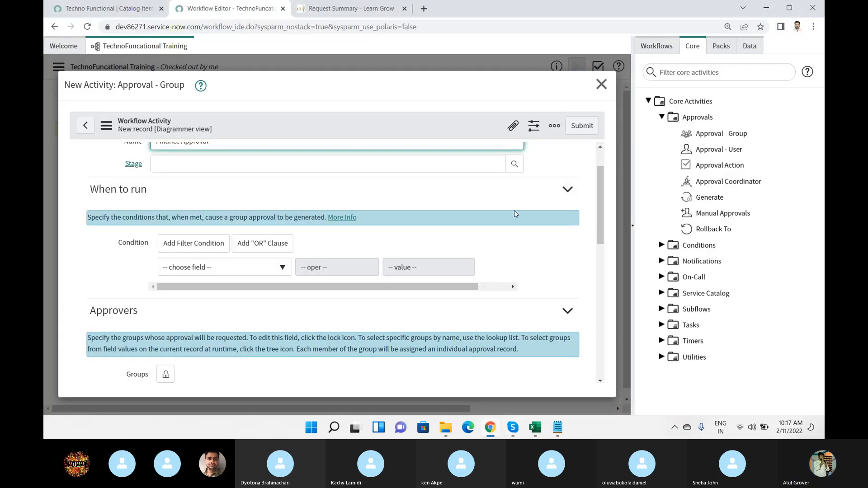
Set the Finance Approval activity's run condition to Price greater than 100 and collapse the activity palette to widen the form.
scroll(514, 210, up, 2)
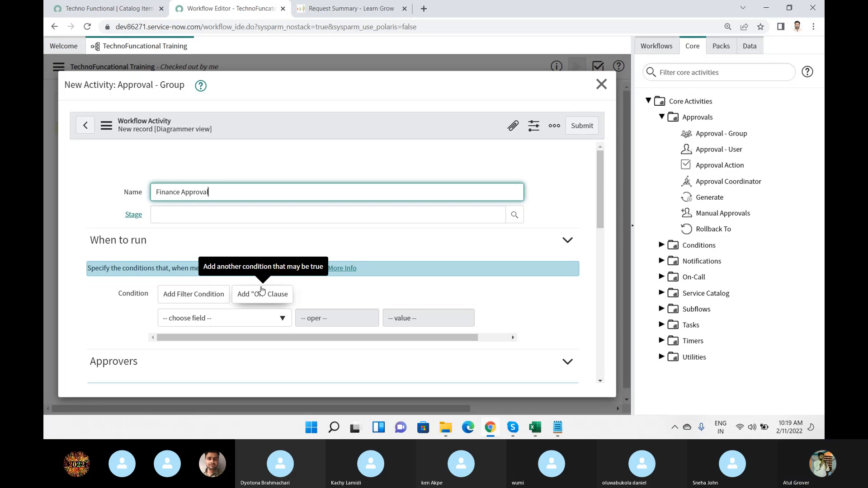
scroll(263, 291, down, 2)
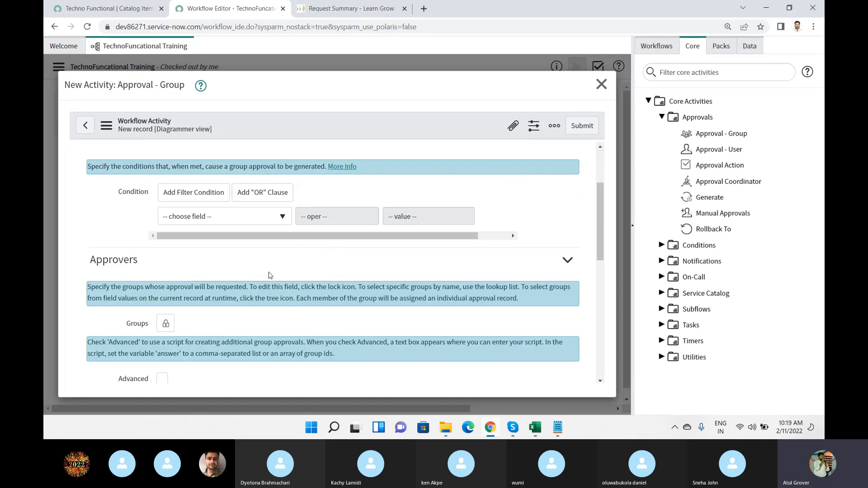
click(250, 220)
text(price)
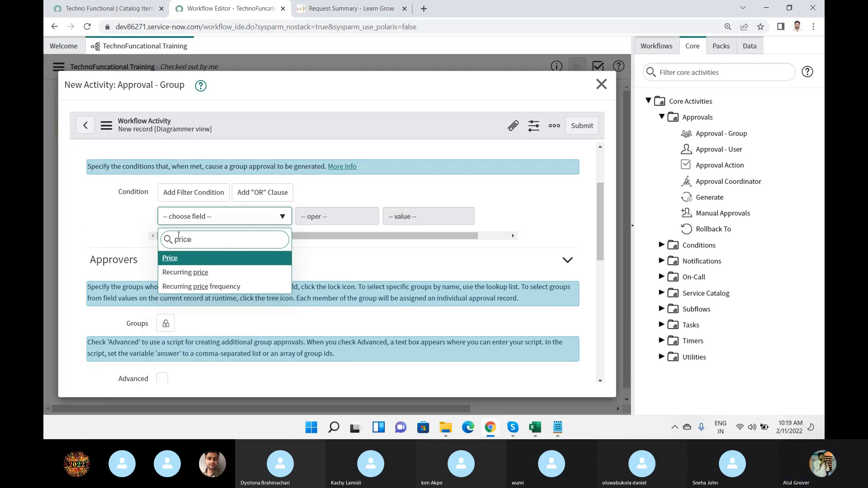
click(171, 258)
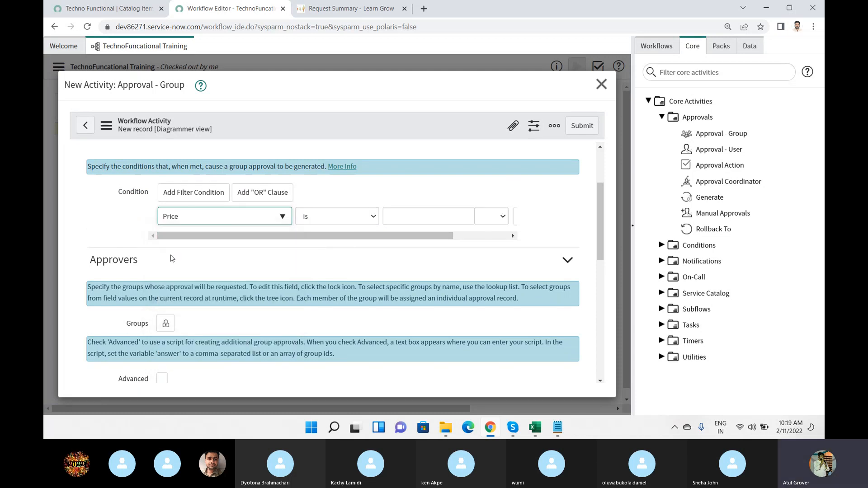
click(375, 218)
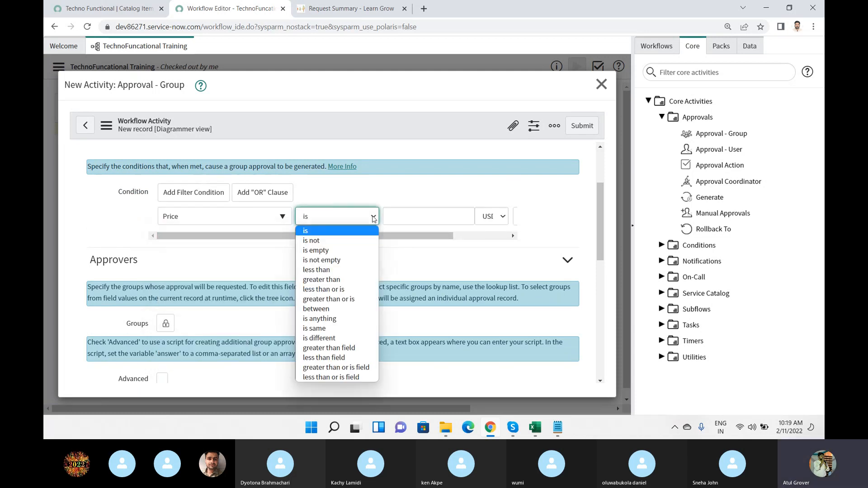
click(322, 281)
click(434, 213)
text(100)
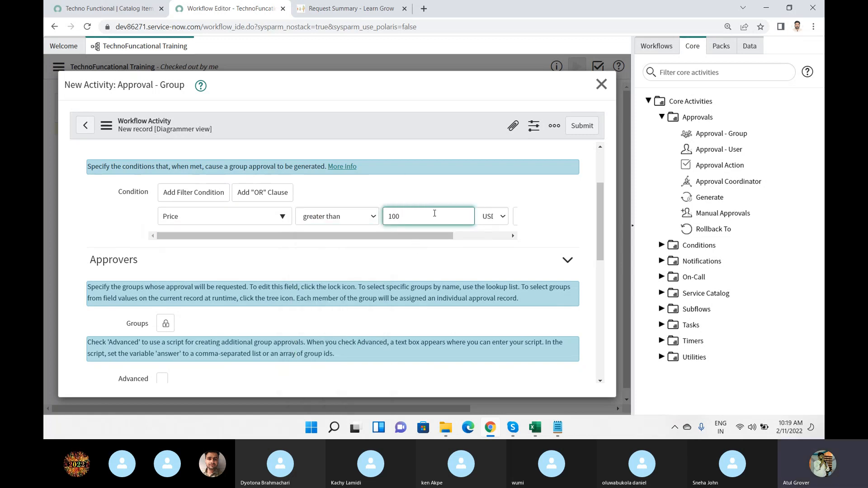
drag(434, 240, 247, 239)
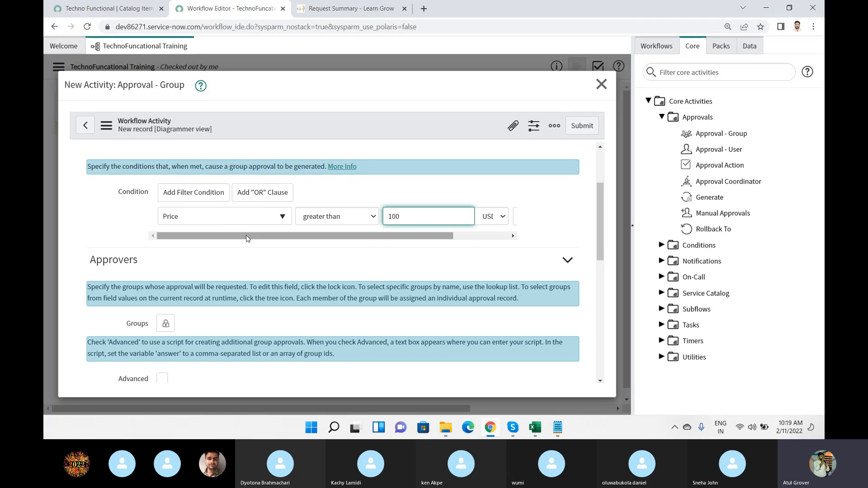
click(632, 227)
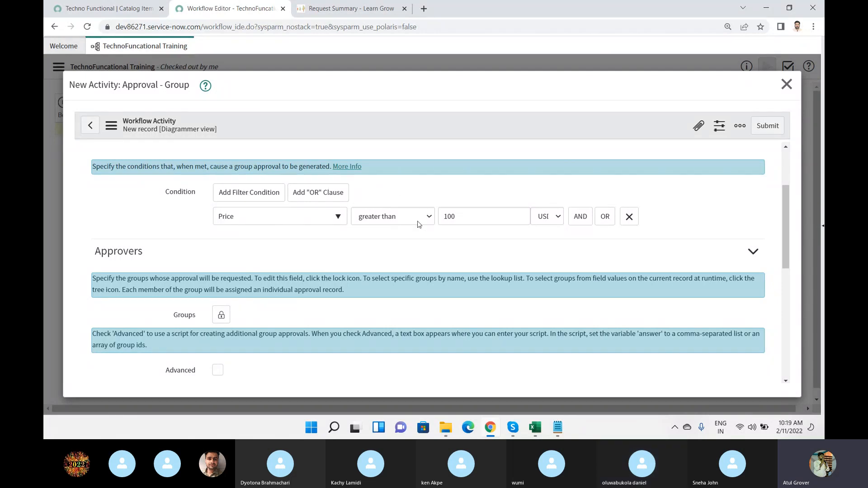
Unlock the approver Groups field and try to find a group with "Batch" and the wildcard "**", clearing the entry.
scroll(354, 229, down, 1)
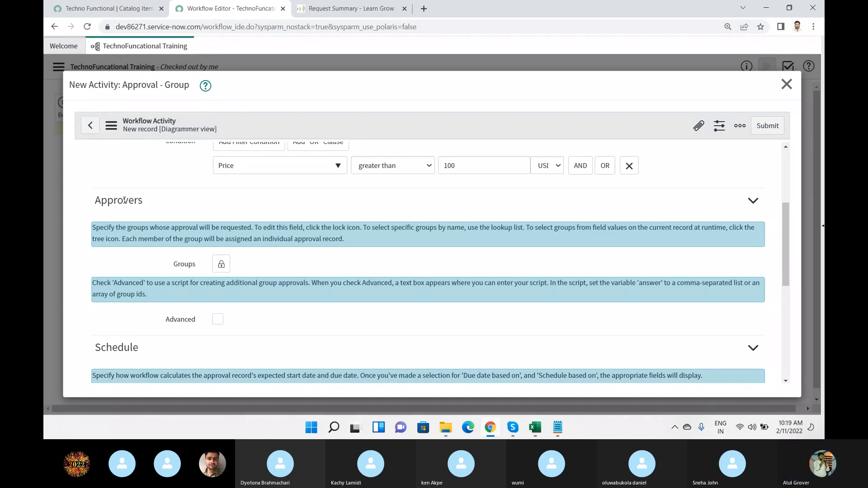
click(221, 264)
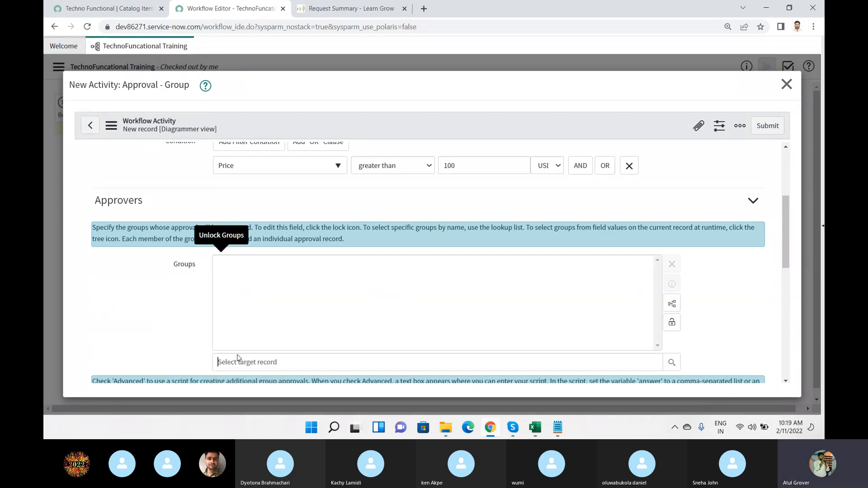
text(h 7)
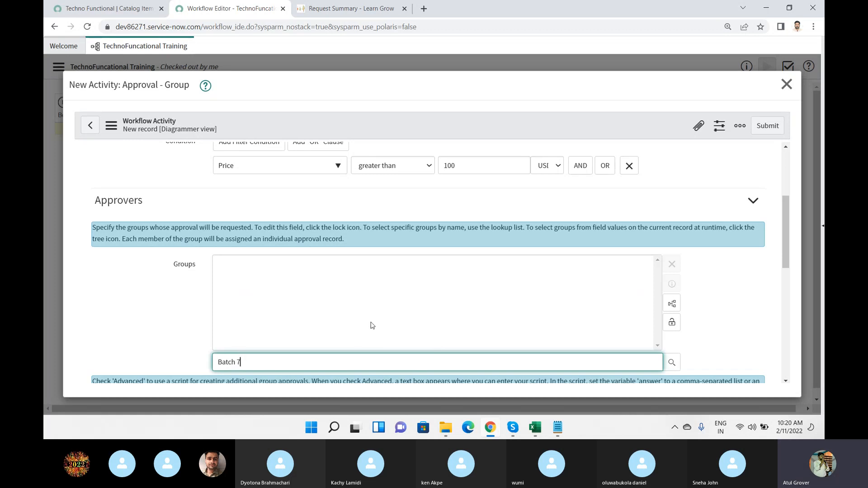
scroll(372, 325, down, 3)
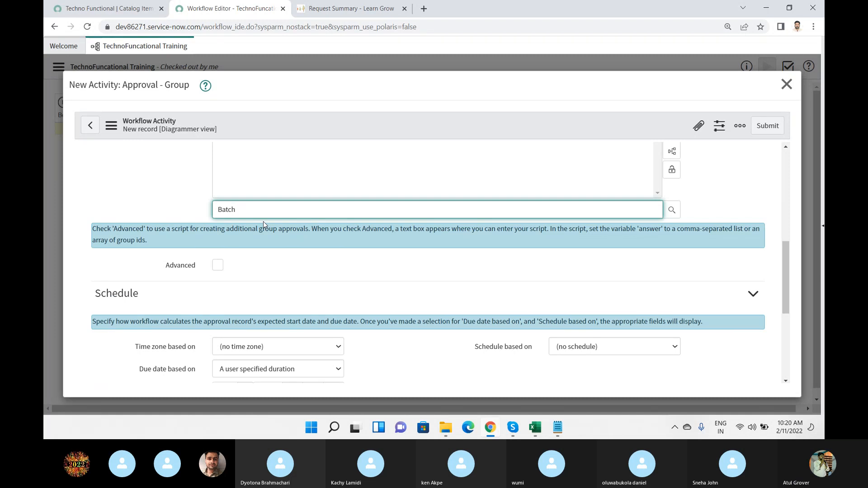
key(BackSpace)
key(BackSpace)
key(BackSpace)
key(BackSpace)
key(BackSpace)
text(**)
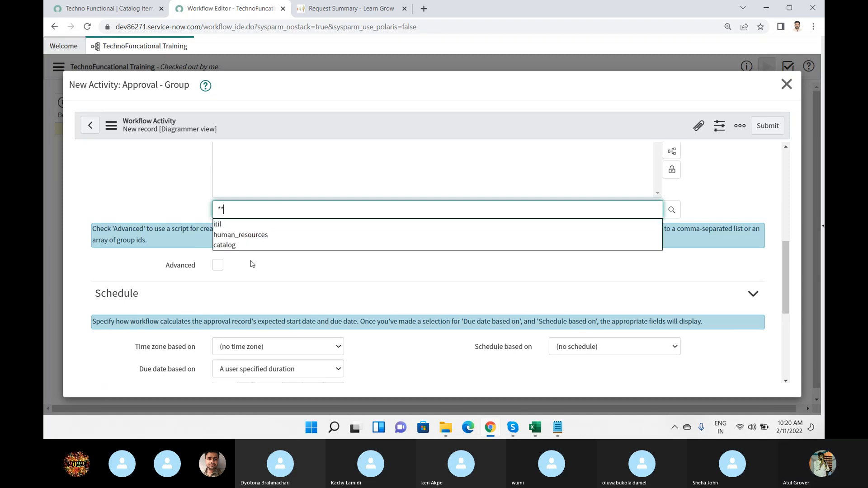
key(BackSpace)
key(BackSpace)
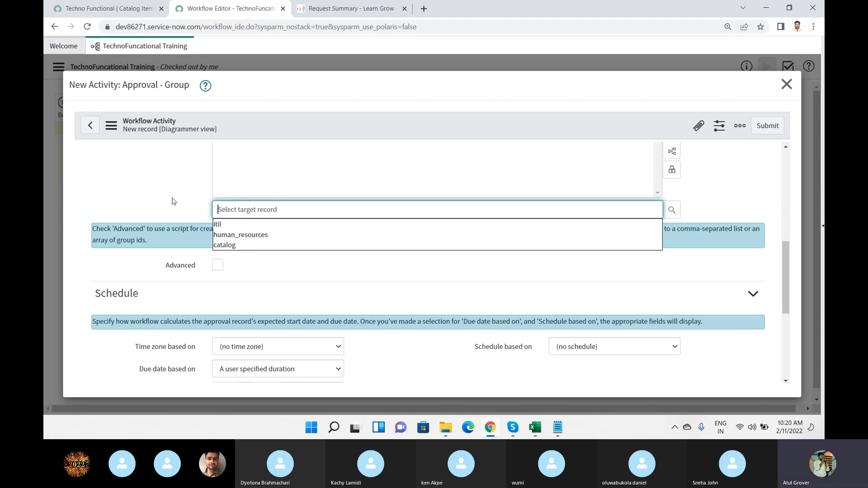
Try to add an approver group from the group lookup list, filtering the names by "*bat".
click(672, 209)
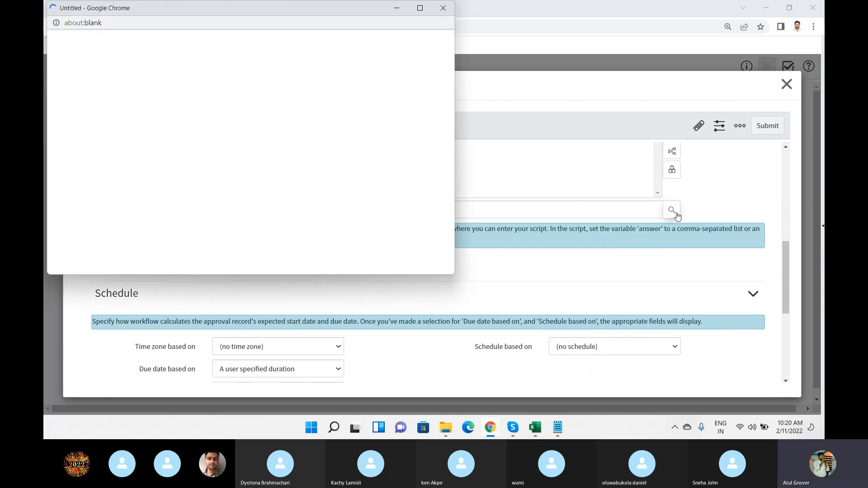
click(154, 124)
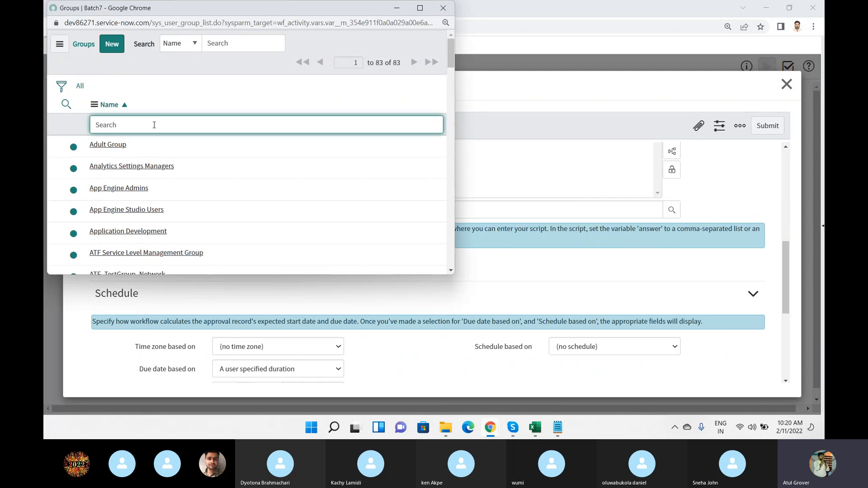
text(*batc)
key(BackSpace)
key(Return)
click(119, 145)
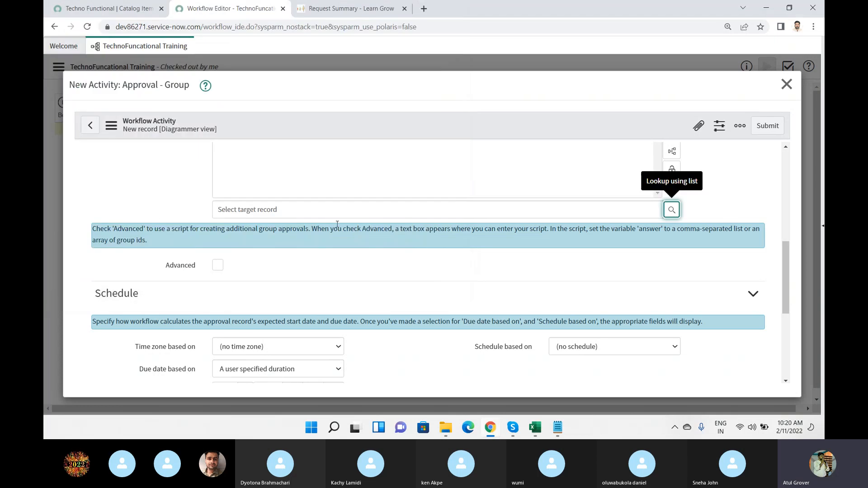
Try to add the Batch7 admin group as approver, by direct entry of "Batch7" and through the group lookup filtered by "batch7".
scroll(337, 224, up, 3)
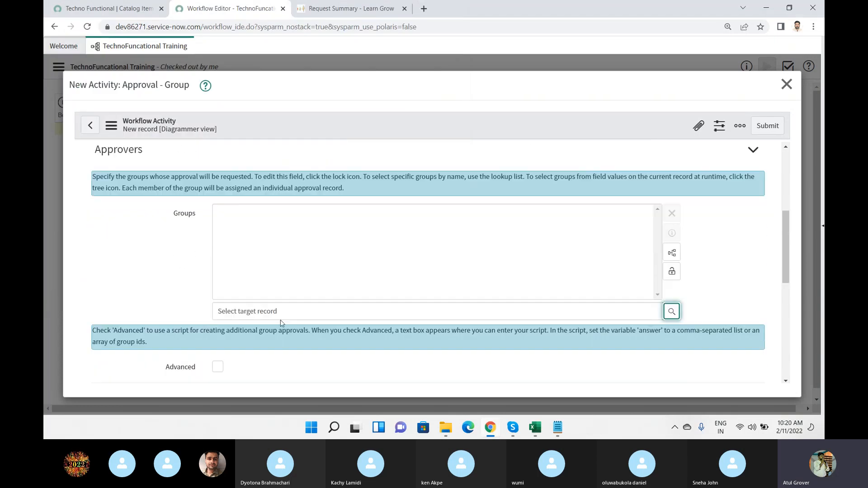
click(281, 312)
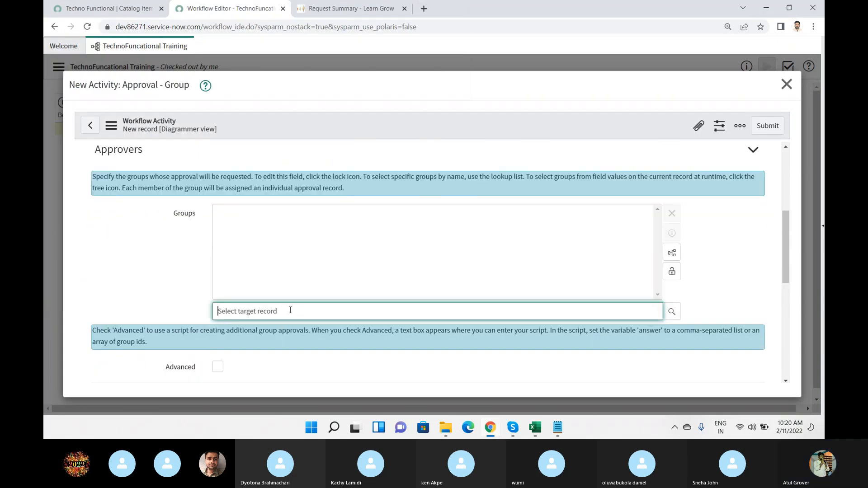
text(Batch7)
drag(288, 310, 163, 305)
key(BackSpace)
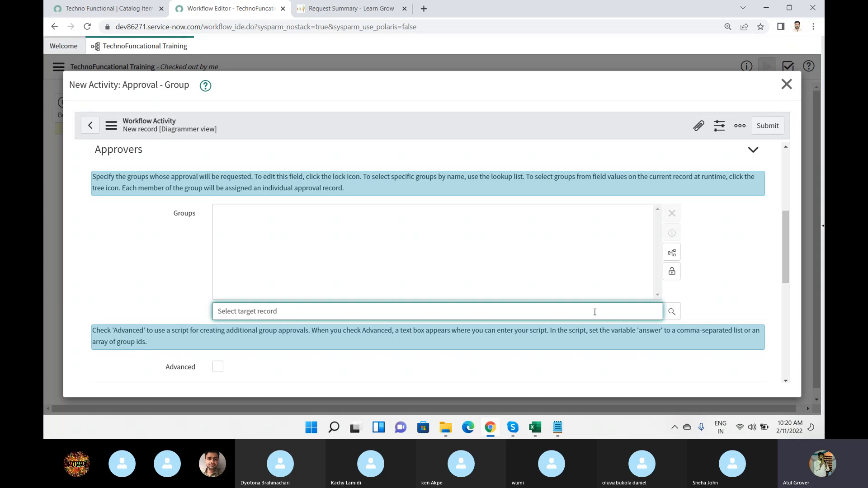
click(672, 312)
click(348, 262)
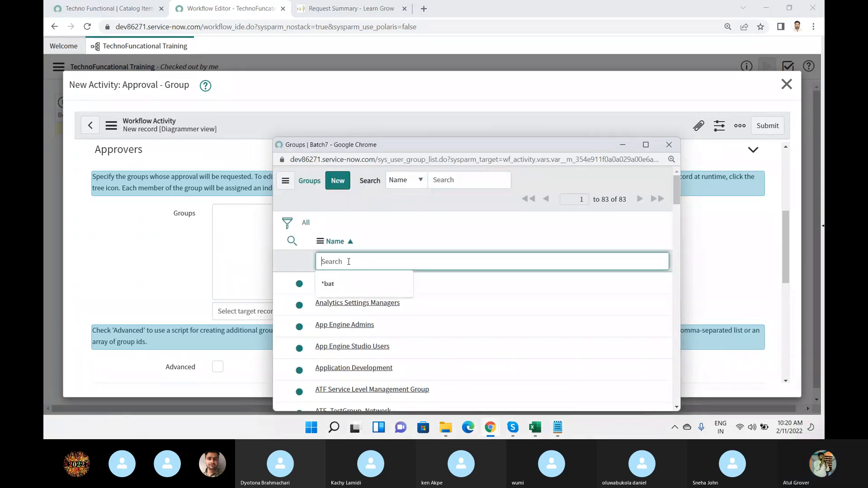
text(batch7)
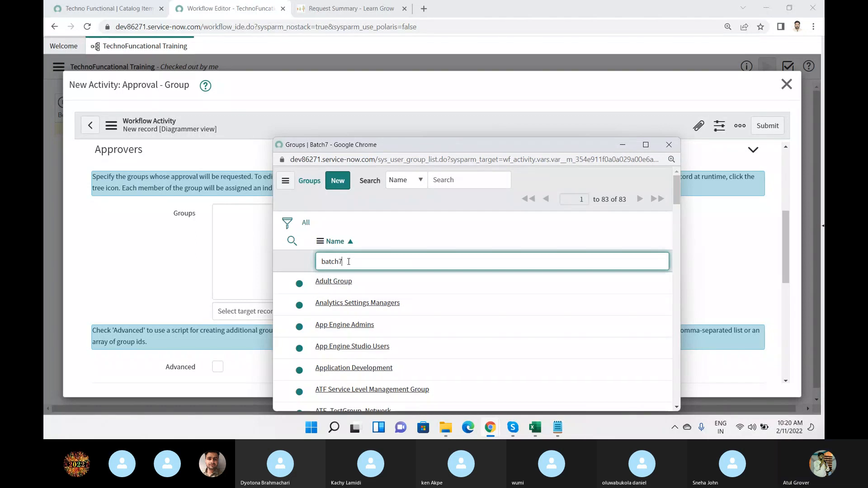
key(Return)
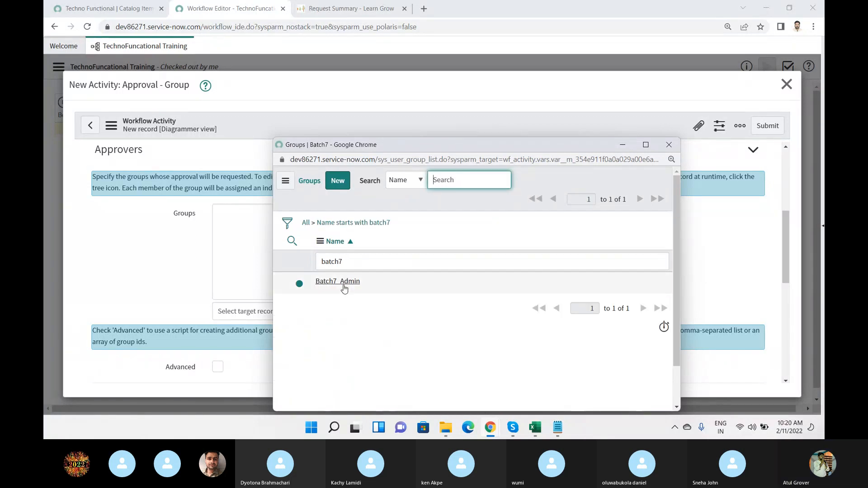
click(344, 281)
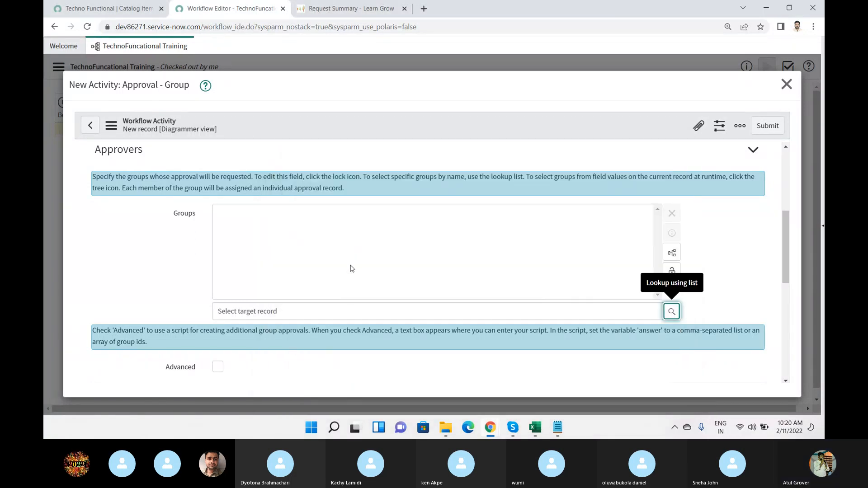
Add the itil group as approver using the wildcard "**" and lock the Groups field.
scroll(352, 267, down, 3)
scroll(352, 267, up, 2)
scroll(352, 267, up, 1)
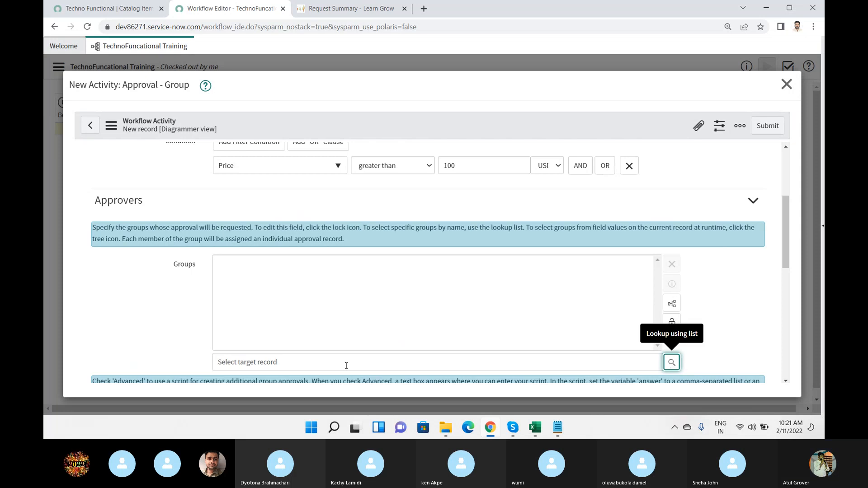
click(323, 358)
text(**)
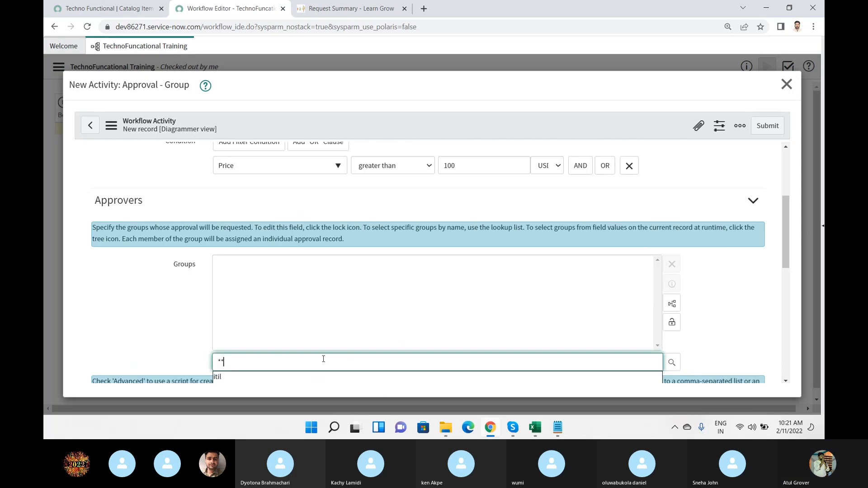
scroll(312, 345, down, 2)
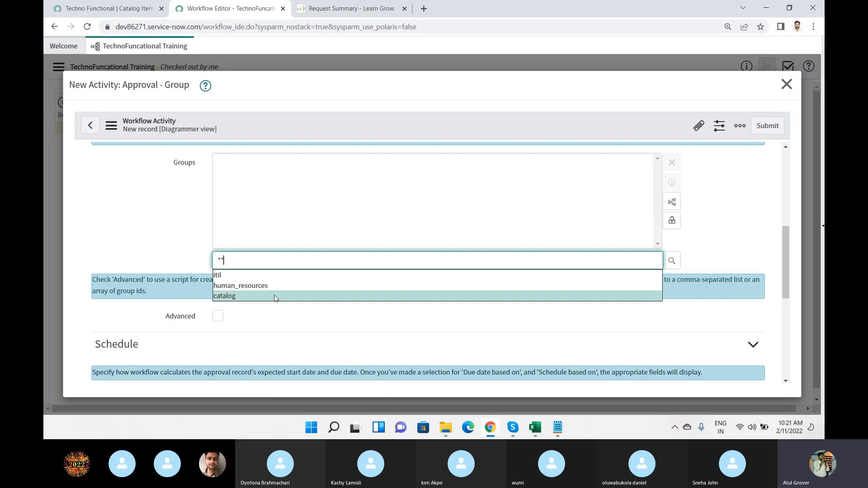
click(235, 281)
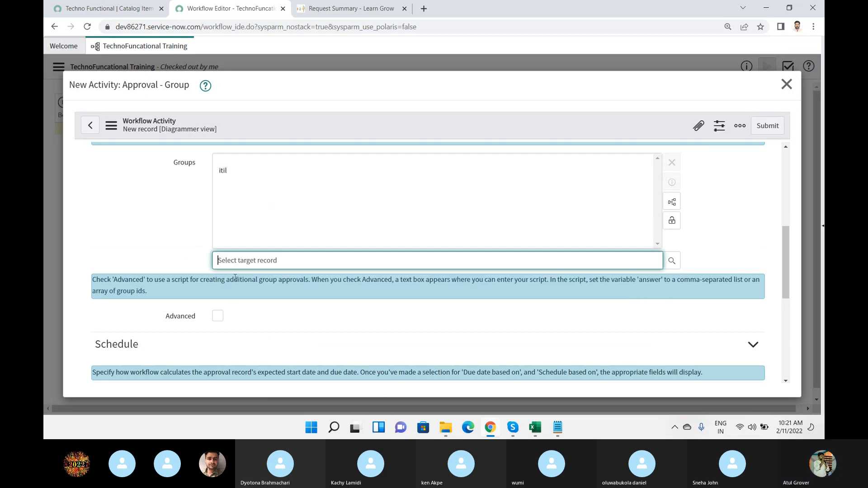
click(674, 222)
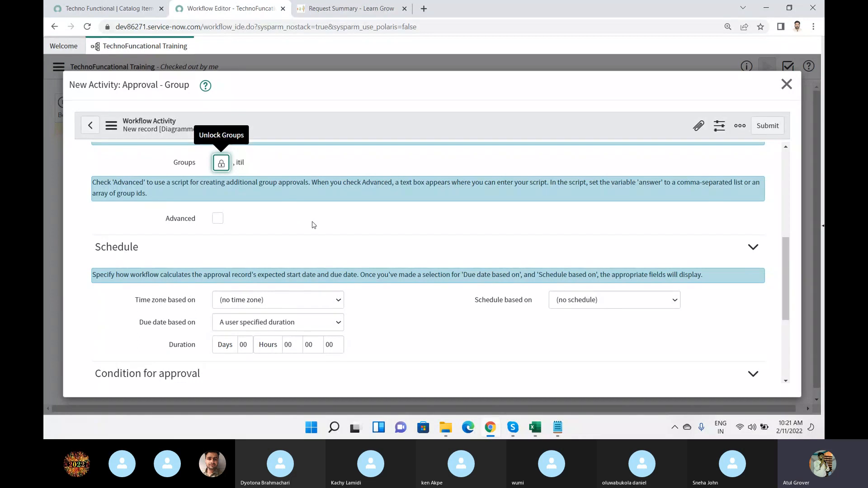
Enable the Advanced option to show the additional groups script and disable it again.
scroll(313, 226, down, 3)
scroll(313, 242, up, 3)
click(217, 218)
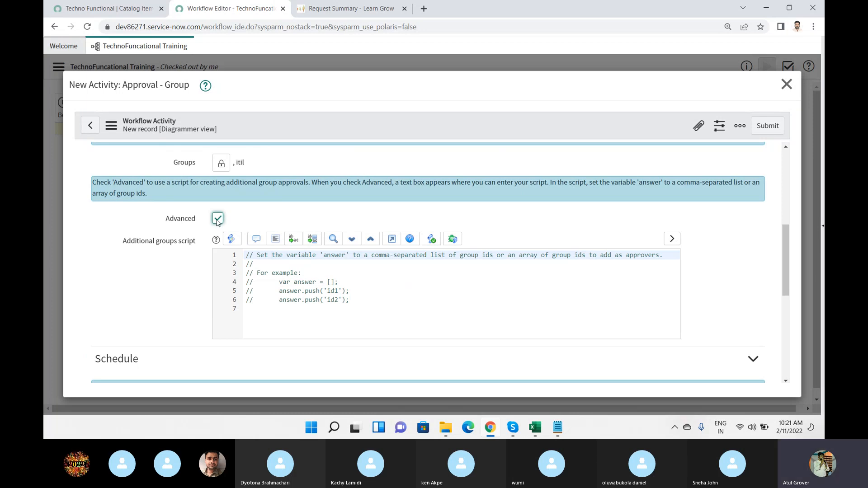
click(233, 163)
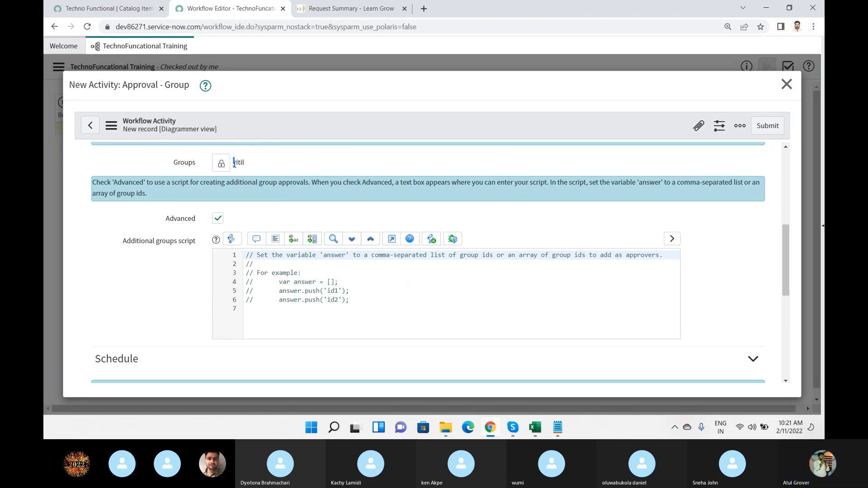
click(218, 218)
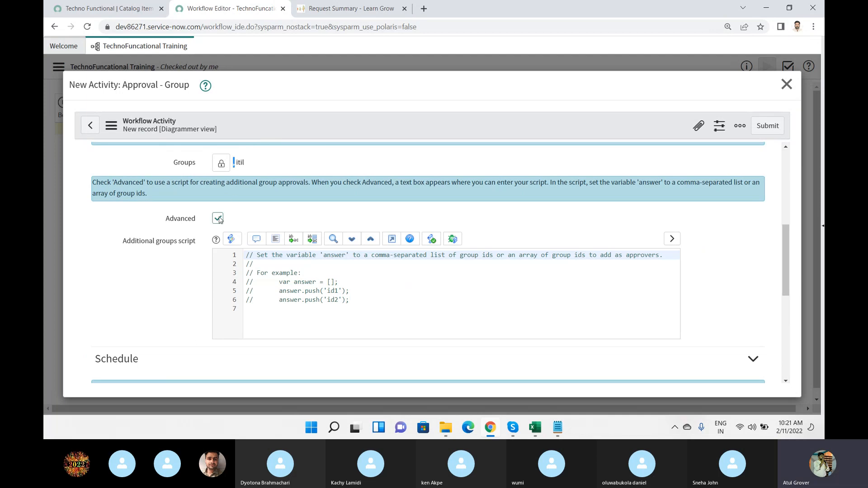
Review the Schedule and Condition for approval sections, and switch to the Notepad notes to add blank lines below the sc_task line.
scroll(269, 229, down, 1)
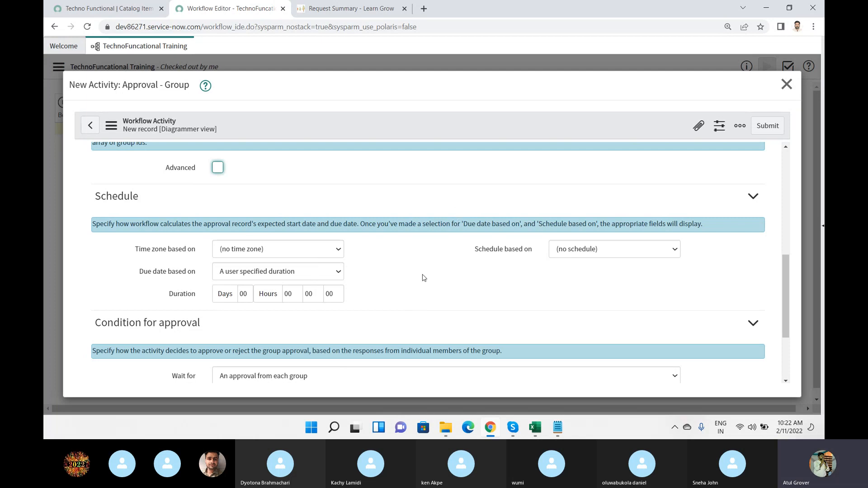
scroll(423, 278, down, 3)
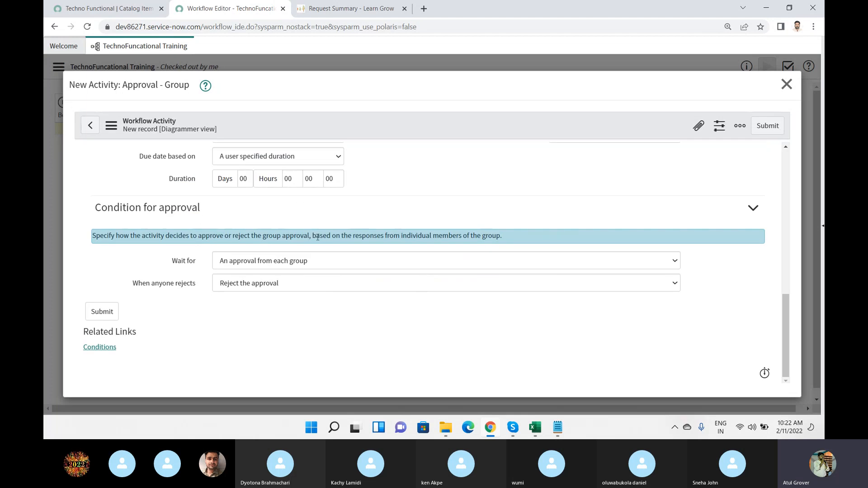
click(558, 429)
scroll(417, 277, down, 3)
click(290, 285)
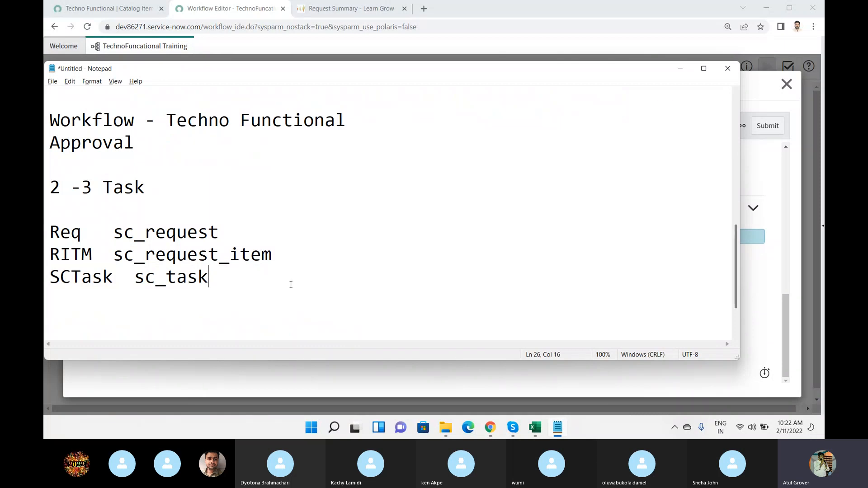
key(Return)
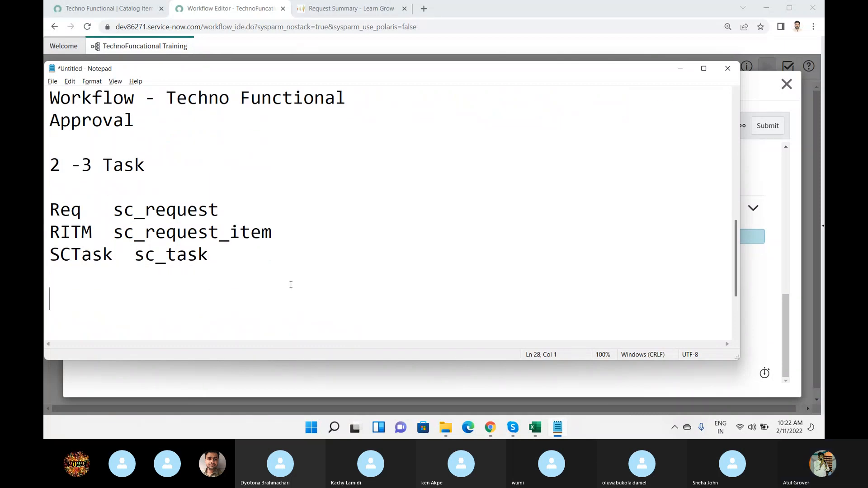
key(Return)
key(Return)
key(Return)
key(Return)
key(Return)
key(Return)
key(Return)
key(Return)
key(Return)
key(Return)
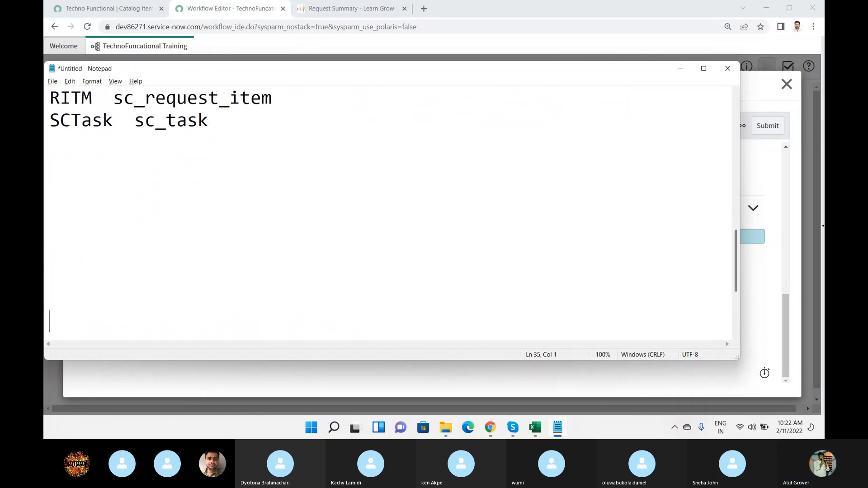
key(Up)
key(Up)
key(Up)
key(Up)
key(Up)
key(Up)
key(Up)
key(Up)
key(Up)
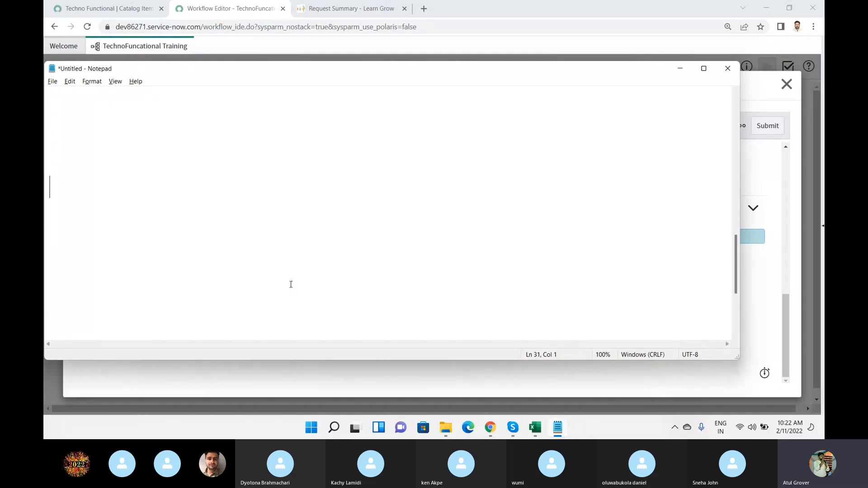
key(Up)
Write an example heading line in the notes with the participant's first name followed by "- Scooty".
text(Ke)
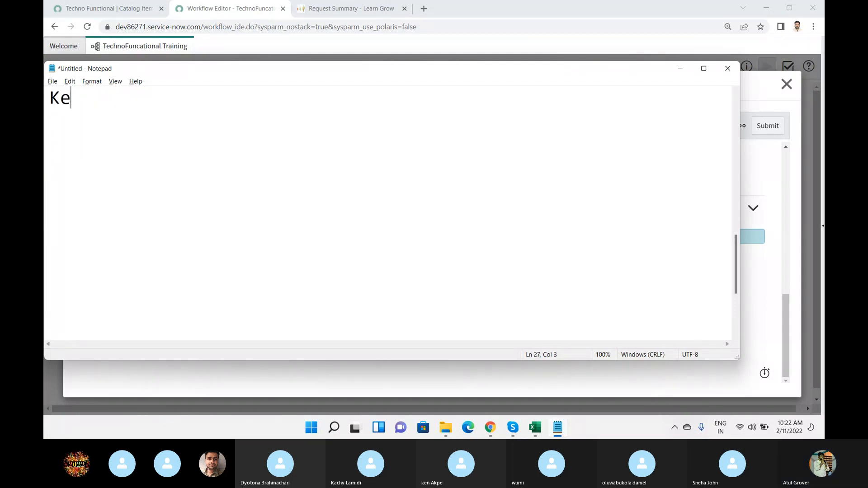
key(BackSpace)
key(BackSpace)
text(Sneja)
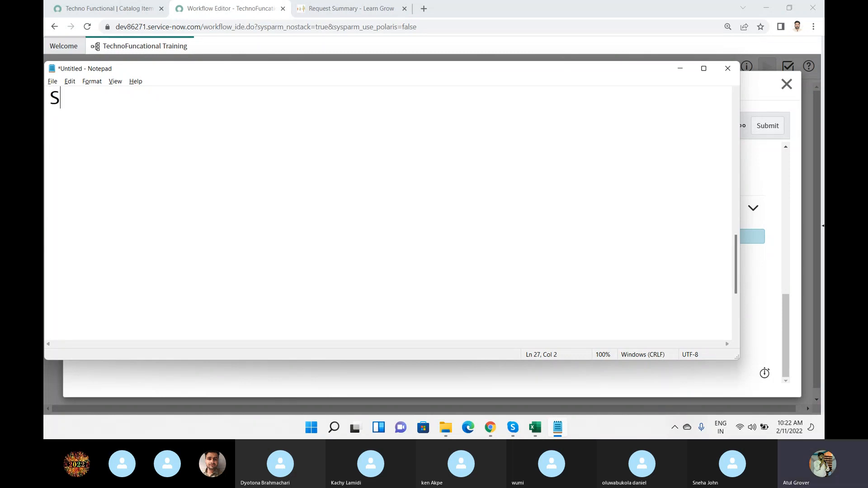
key(BackSpace)
key(BackSpace)
key(BackSpace)
text(ha - Sc)
text(otty)
key(BackSpace)
key(BackSpace)
key(BackSpace)
text(oty)
key(Return)
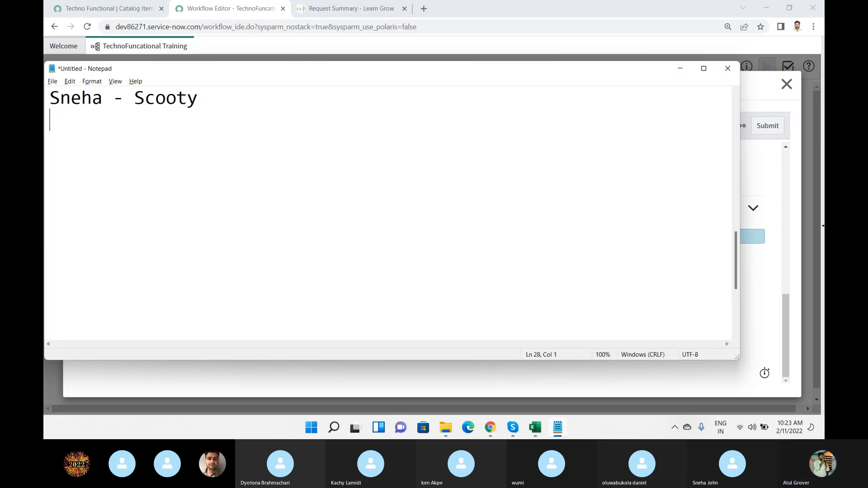
Add the line "Ask her brother -- Ask Dad to gv me scooty" below the heading, separated by a blank line.
key(Return)
text(A)
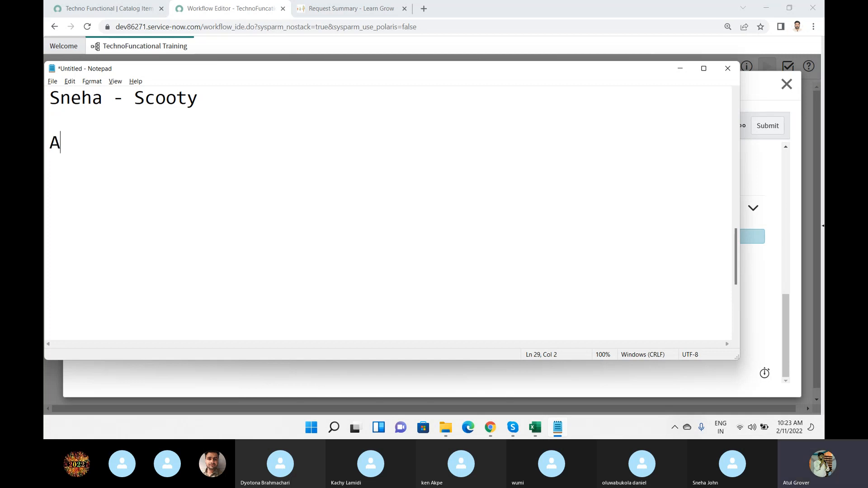
text(sk her br)
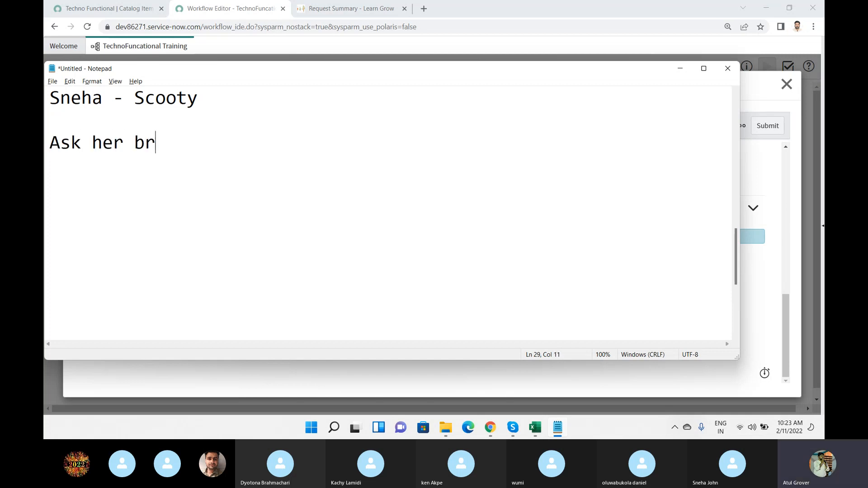
text(other -- )
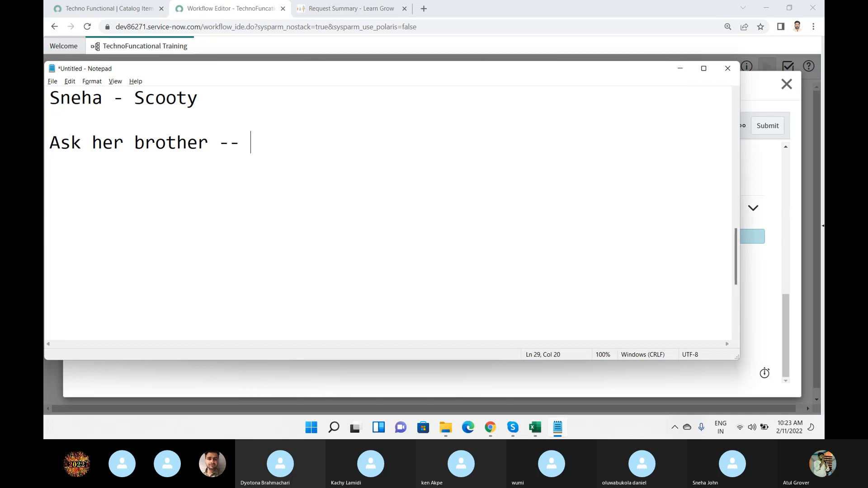
text(Ask Dad)
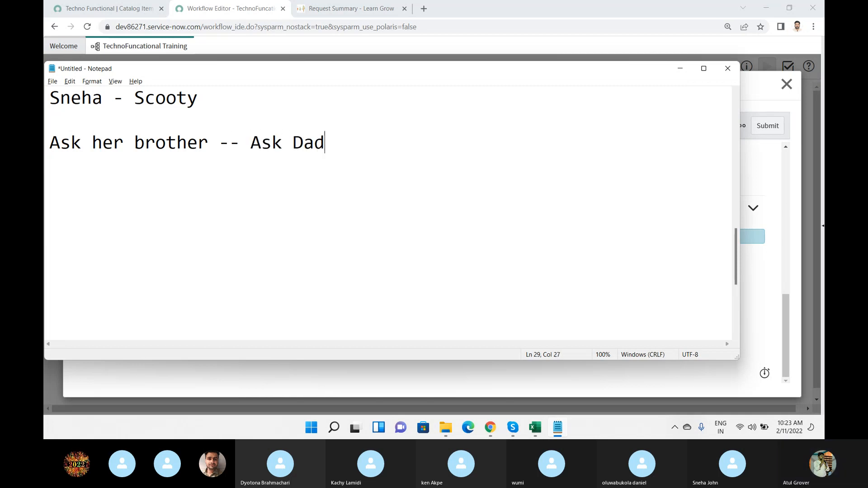
text( to gv me scooty)
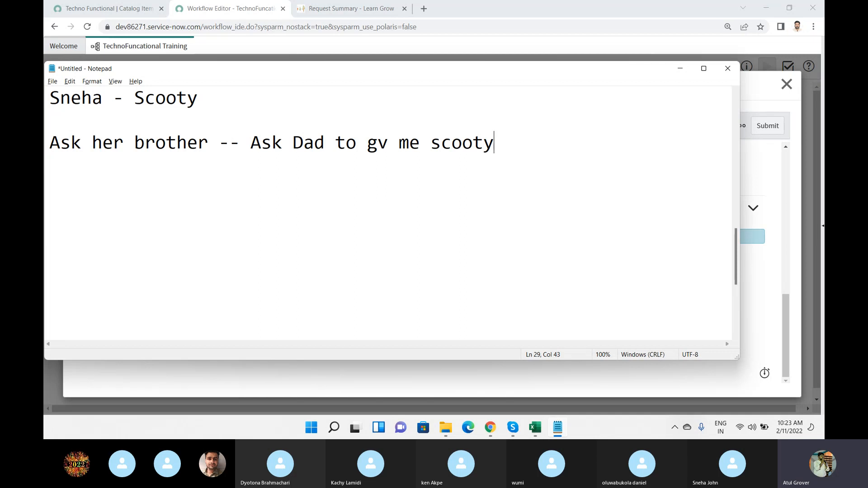
Insert "/Mom" directly after "Dad" in the scooty request line.
key(Left)
key(Left)
key(Left)
key(Left)
key(Left)
key(Left)
key(Left)
key(Left)
key(Left)
key(Left)
key(Left)
key(Left)
key(Left)
key(Left)
key(Left)
key(Left)
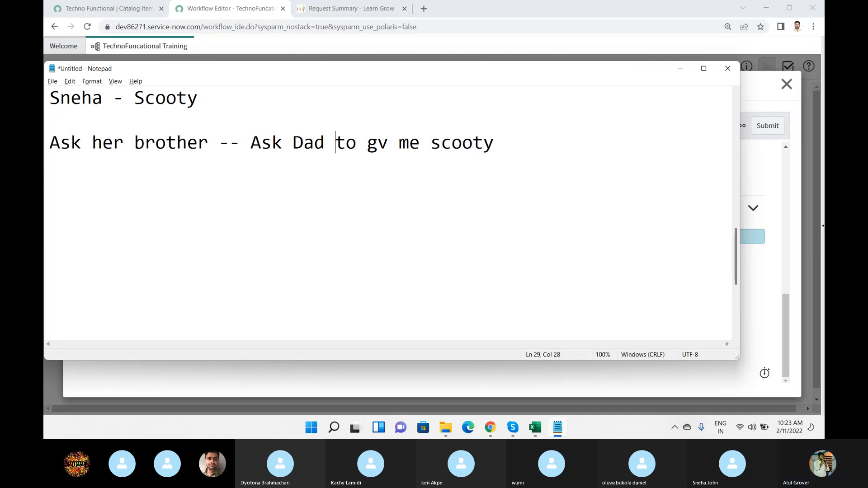
text(/Mom)
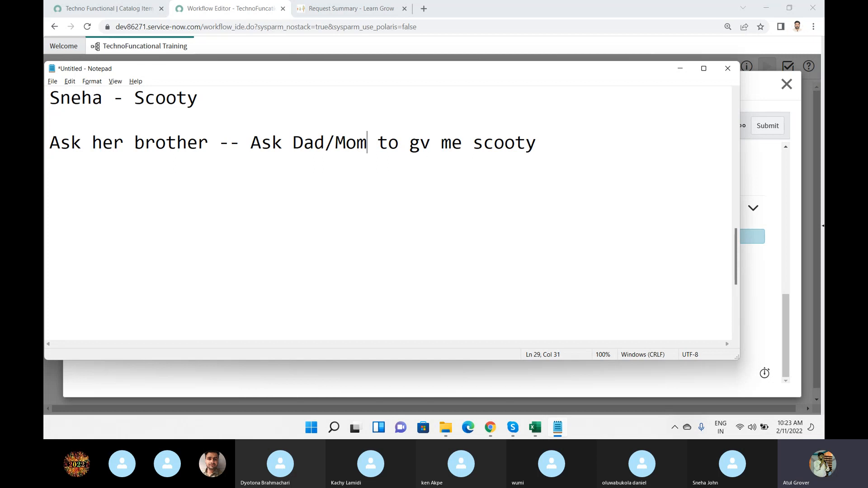
Add the line "friday Evening" below the scooty request, separated by a blank line.
click(291, 284)
key(Return)
text(friday Evening)
key(Return)
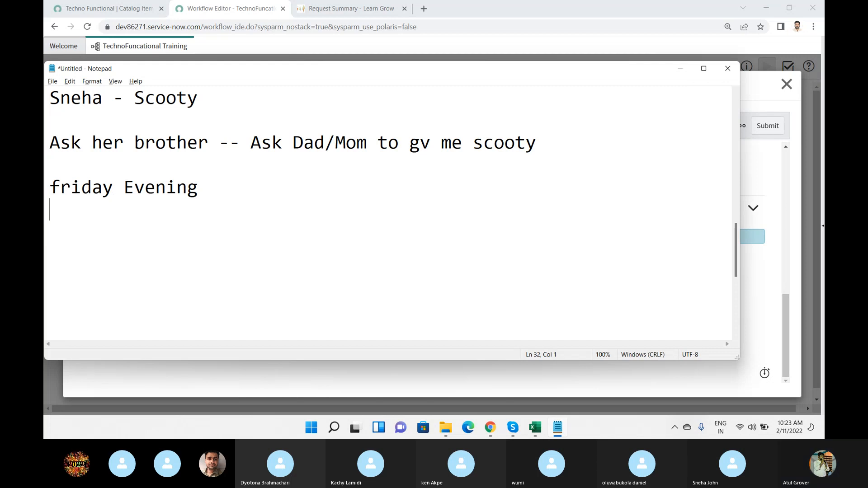
List "Father" and "Mother" on separate lines under "friday Evening".
text(Fac)
key(BackSpace)
text(tehr)
key(Return)
key(BackSpace)
key(BackSpace)
key(BackSpace)
key(BackSpace)
text(her)
key(Return)
text(Mother)
key(Return)
Continue the family list with "Brother", "Younger Sis" and the participant's first name on separate lines.
text(B)
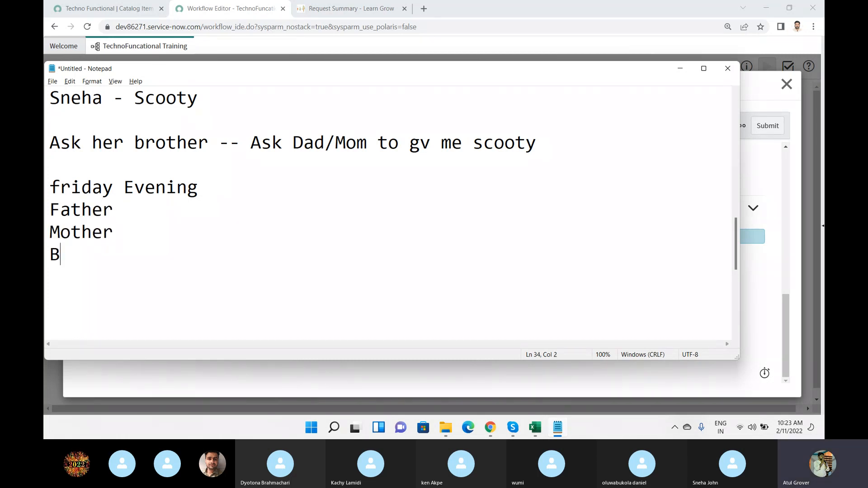
text(rother)
key(Return)
text(Younge)
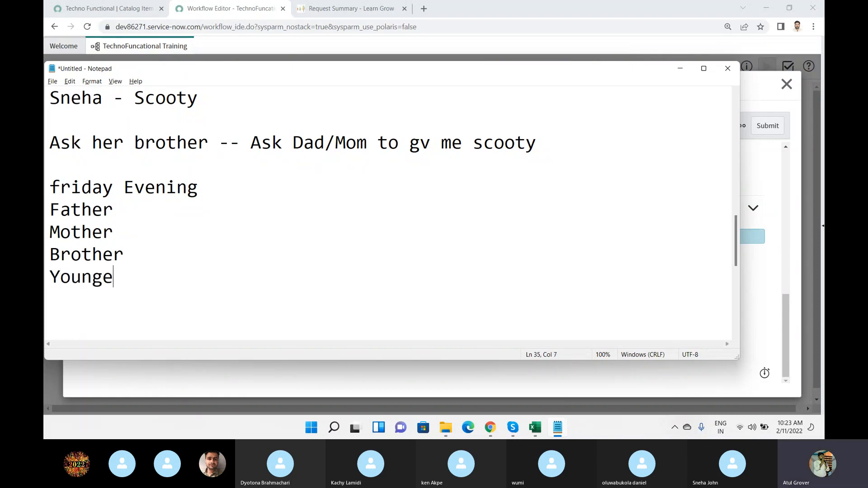
text(r Sis)
key(Return)
text(Sneha)
key(Return)
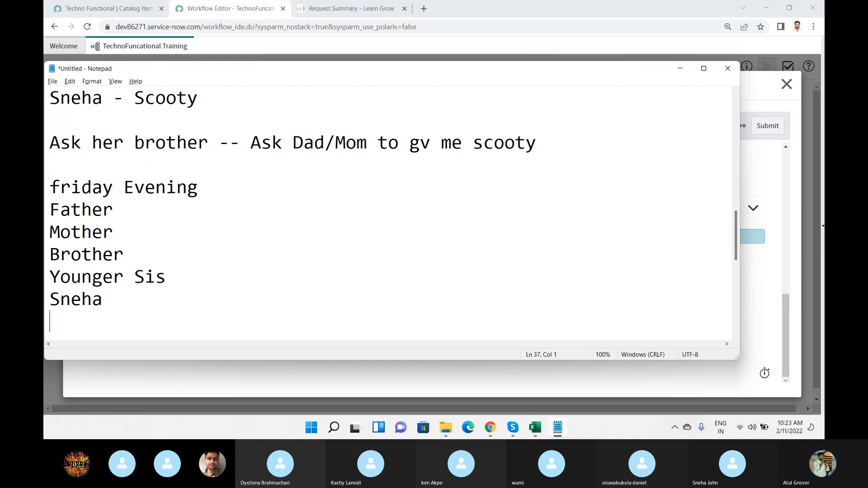
Write "Lets have Scooty" in a tabbed column beside Brother.
click(168, 255)
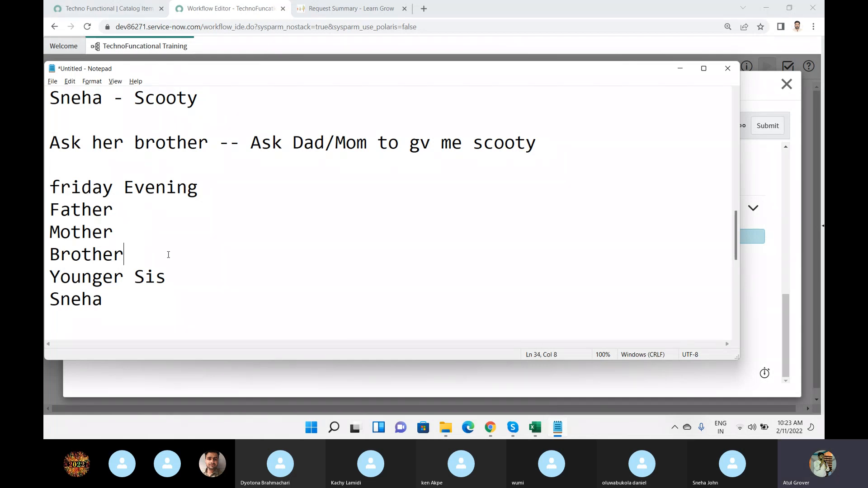
key(Tab)
key(Tab)
key(Tab)
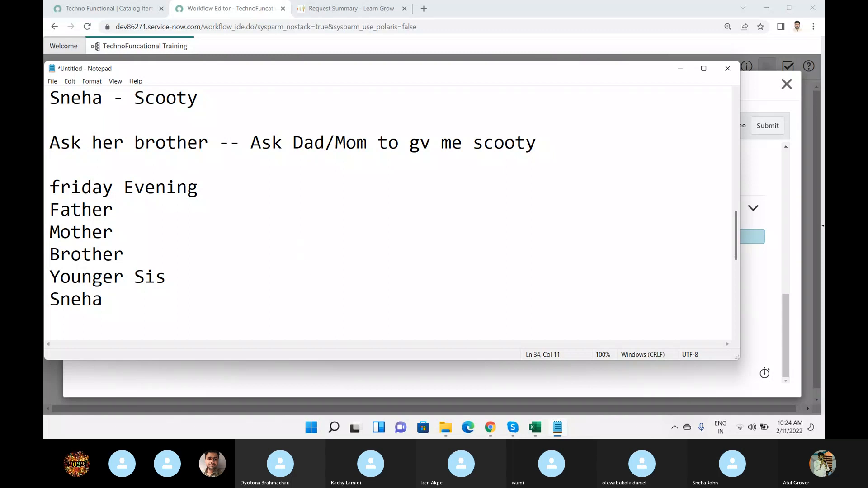
text(Lets have )
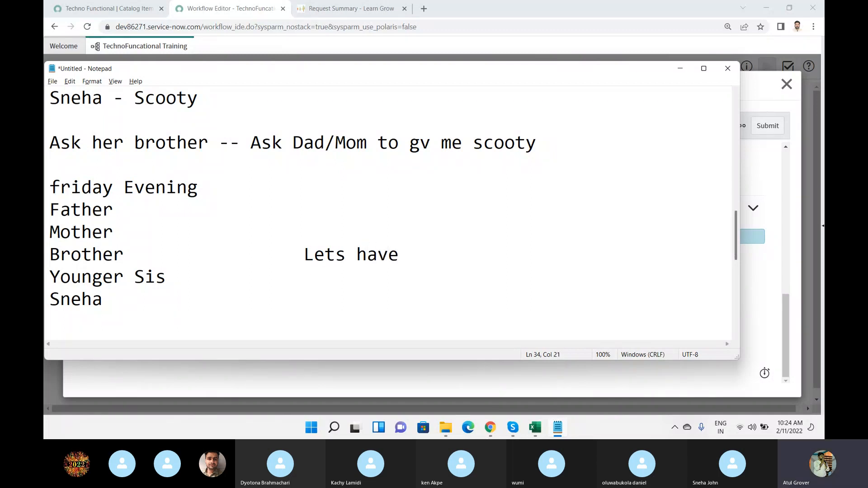
text(Scooty)
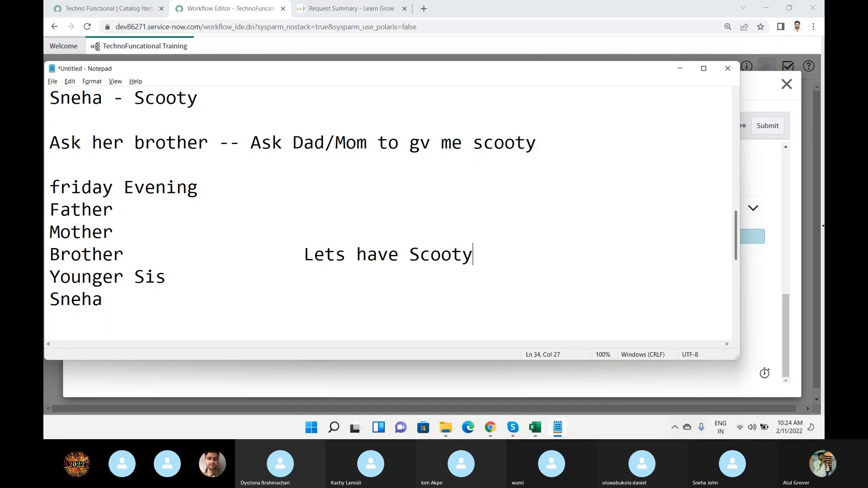
Enter the answer "Yes" beside Younger Sis and "No" beside Father in the same column.
key(Down)
key(Tab)
key(Tab)
text(Yes)
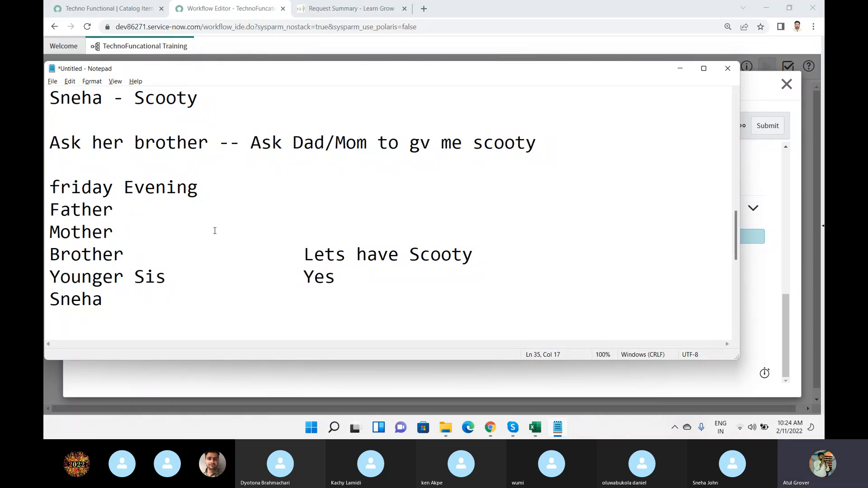
click(187, 208)
key(Tab)
key(Tab)
text(No)
Enter the answer "Yes" beside Mother and append "- Yes" to Brother's "Lets have Scooty" line.
key(Down)
key(Tab)
key(Tab)
key(Tab)
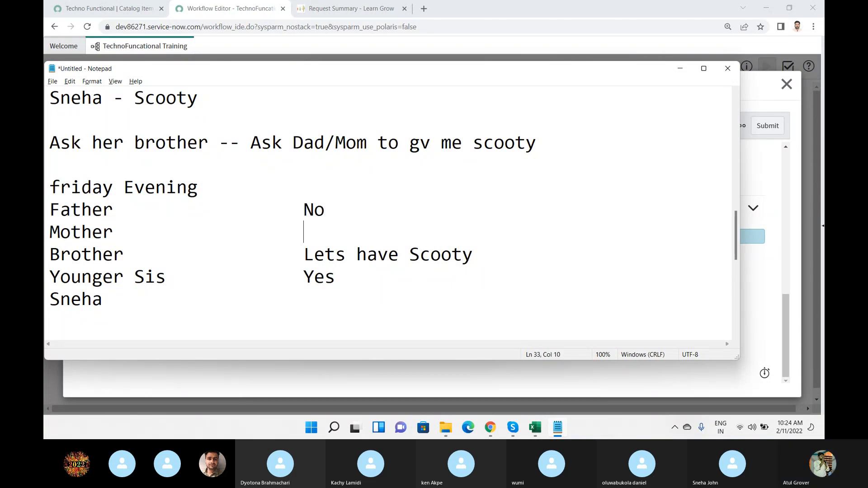
text(Yes)
click(492, 255)
text(- Yes)
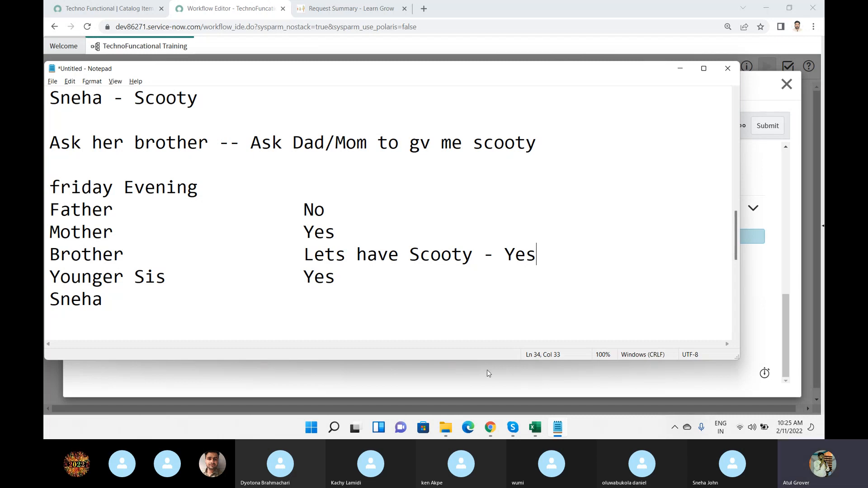
Highlight the four family members' rows, and go through Father, Mother's answer and Younger Sis's answer individually.
drag(340, 284, 46, 220)
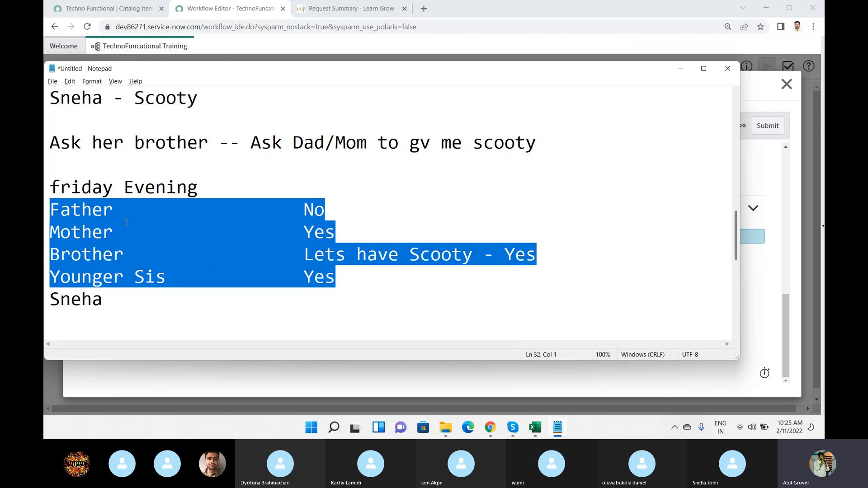
drag(113, 218, 45, 215)
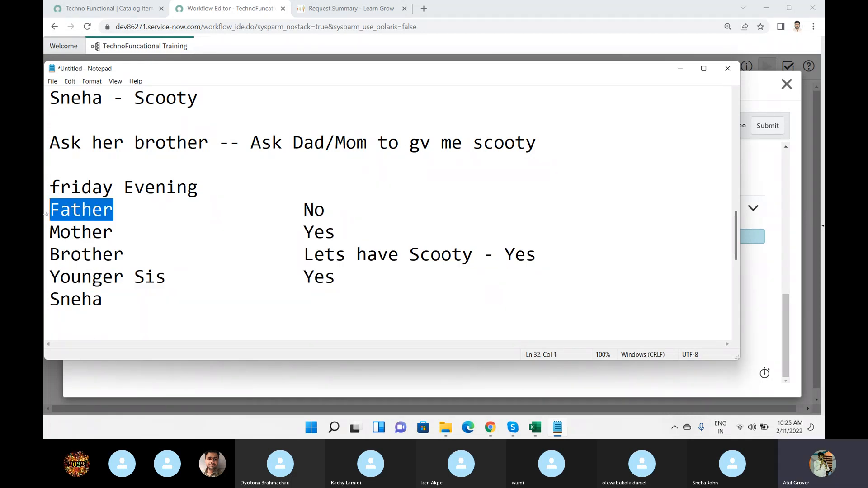
drag(302, 235, 336, 235)
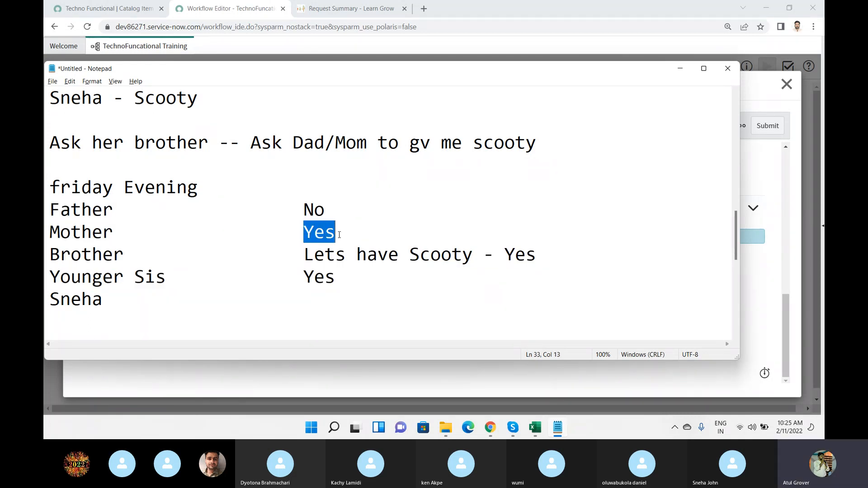
click(308, 258)
drag(303, 277, 352, 276)
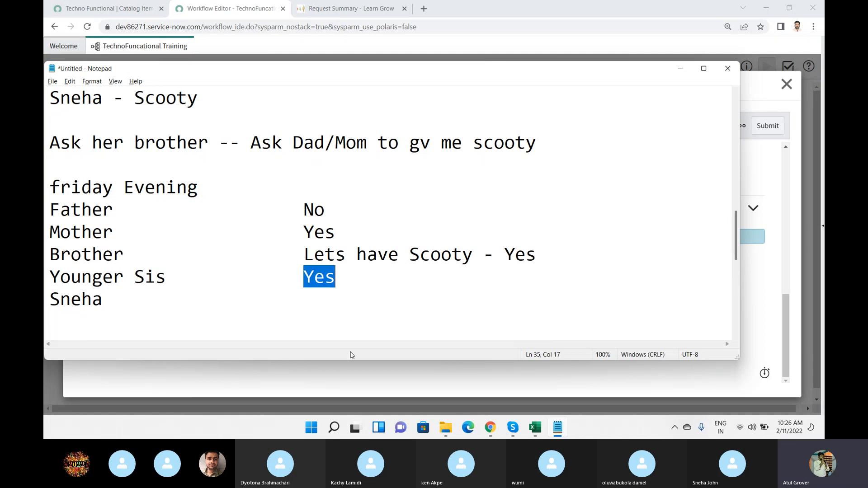
Switch back to the group approval activity form and show the Wait for options under Condition for approval.
click(345, 378)
mouse_move(181, 265)
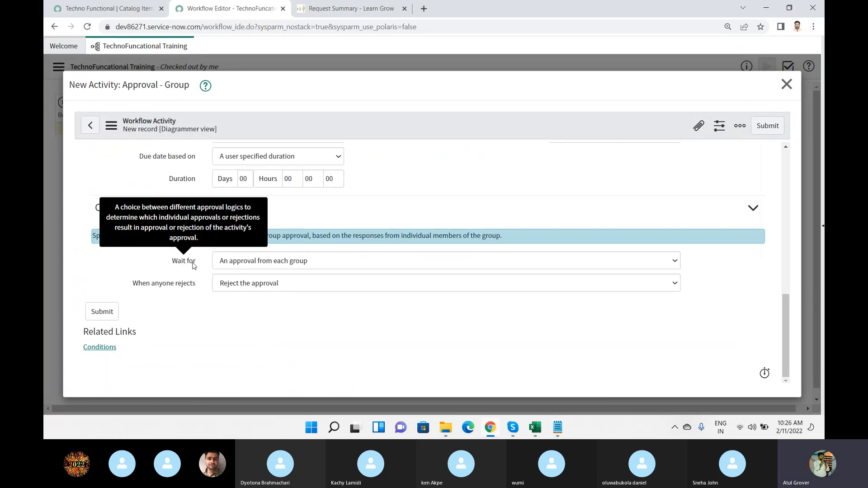
click(262, 264)
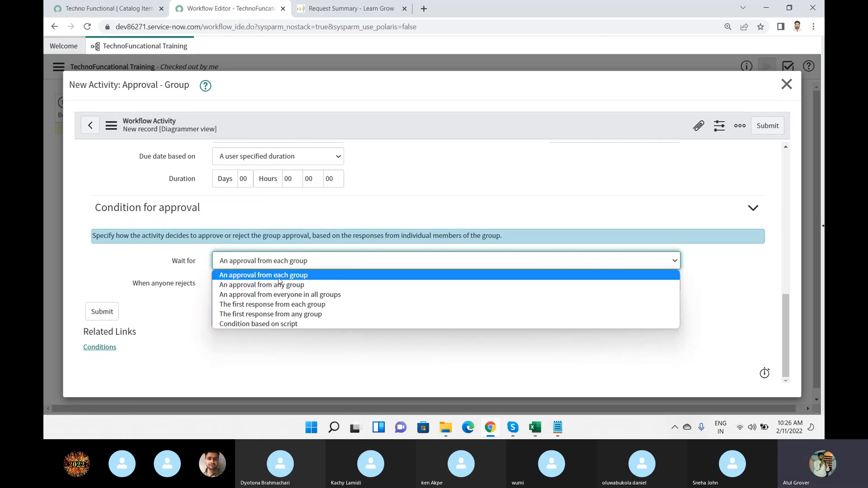
Switch to Notepad and append "+ Grand Father" after Father in the family list.
click(558, 427)
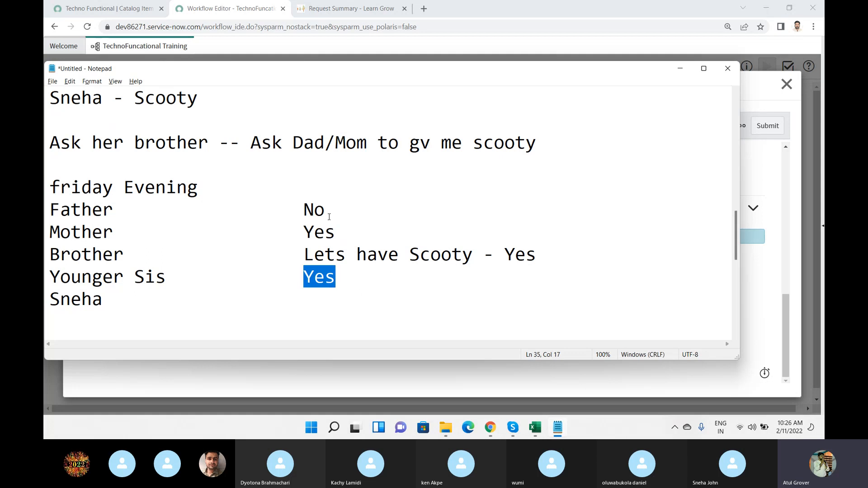
click(136, 209)
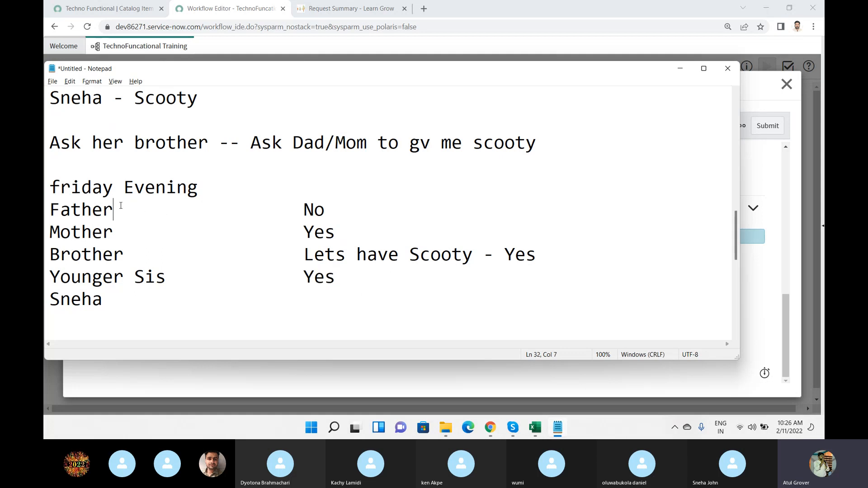
text(+ G)
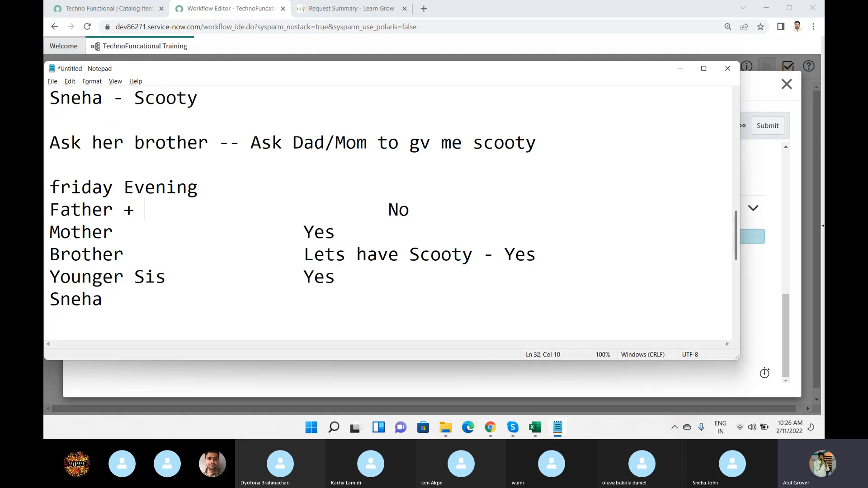
text(rande)
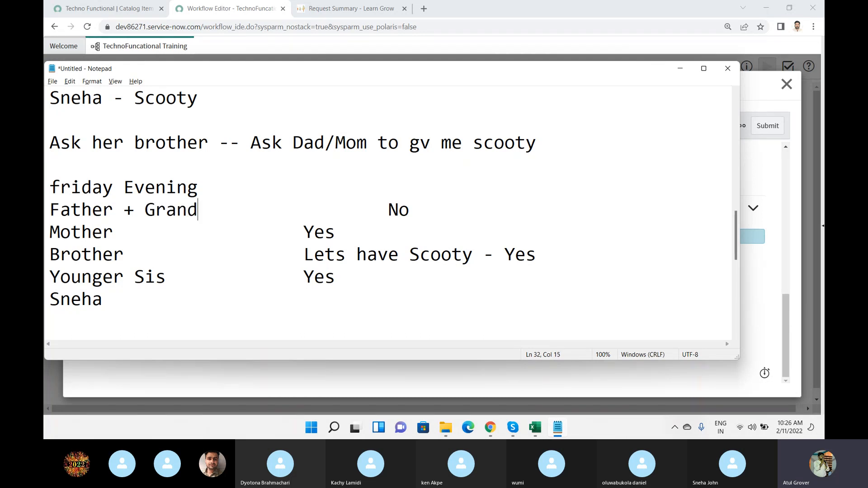
key(BackSpace)
text(Father)
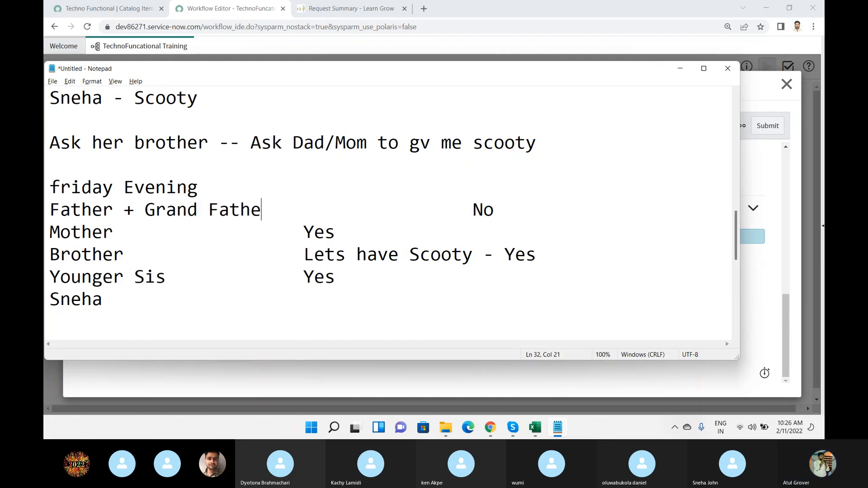
drag(267, 211, 61, 210)
Append "+ GM" after Mother in the family list.
click(134, 226)
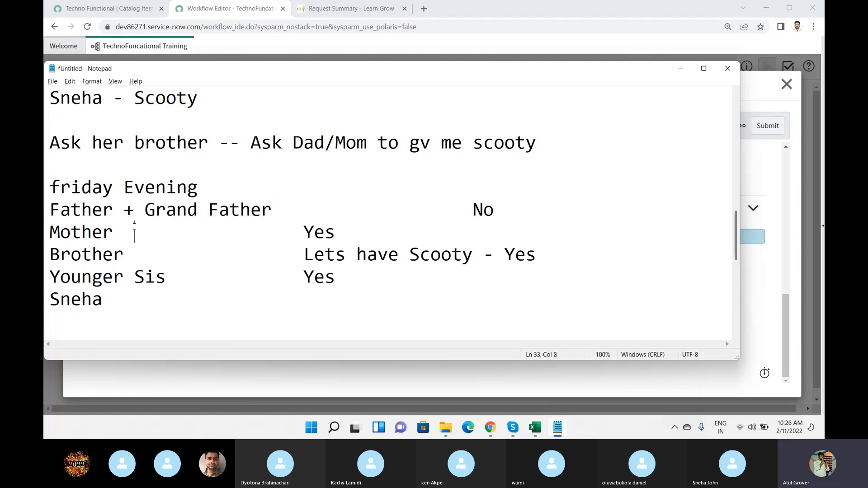
key(BackSpace)
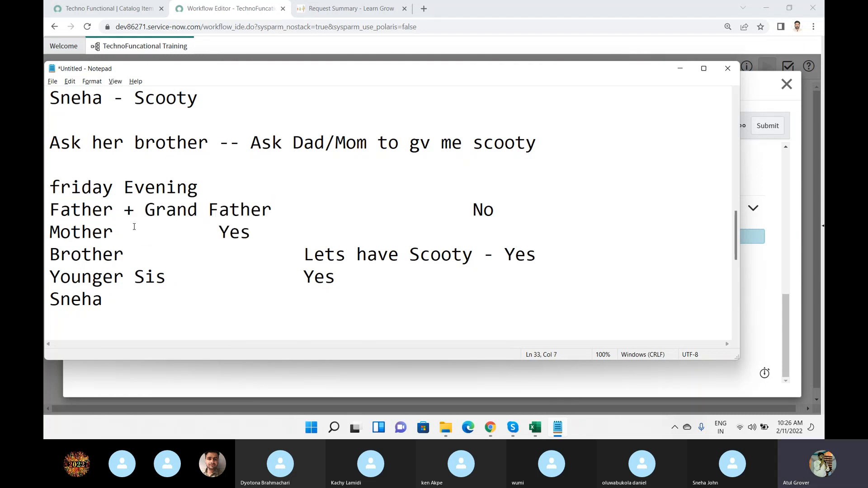
text(+ Gr)
text(M)
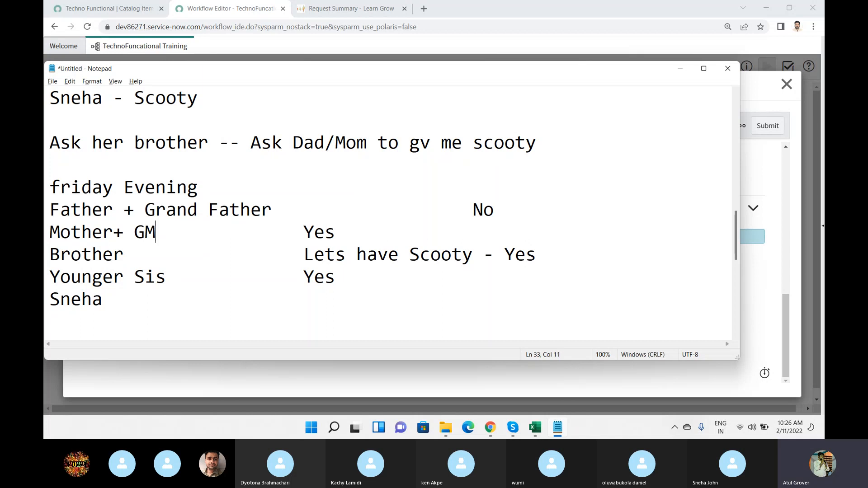
Add "+ Cousin" after Brother and "+Cousion" after Younger Sis in the family list.
key(Down)
text(+ Cousin)
key(Down)
text(+Cous)
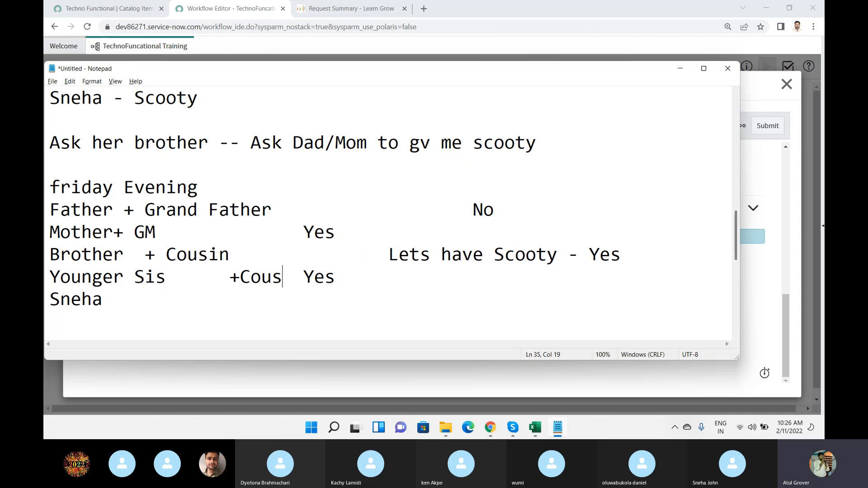
text(ion)
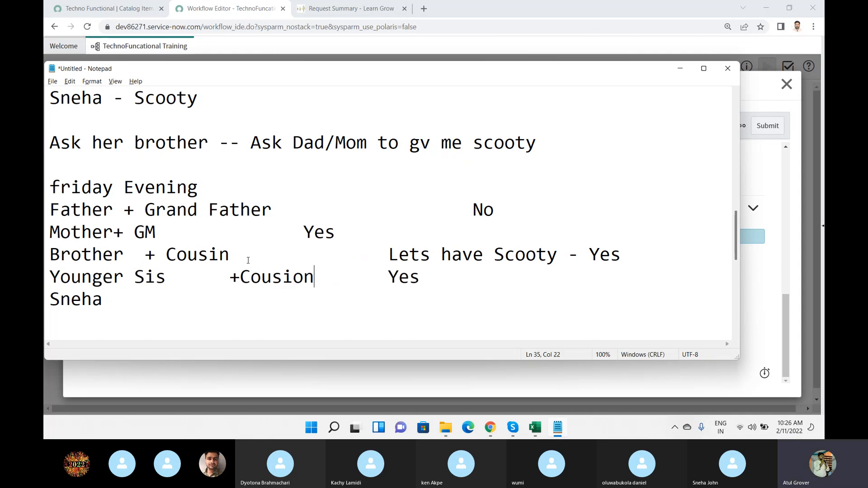
Highlight part of the Father + Grand Father pair, and choose "An approval from each group" for Wait for in the browser's group approval form.
drag(71, 210, 167, 211)
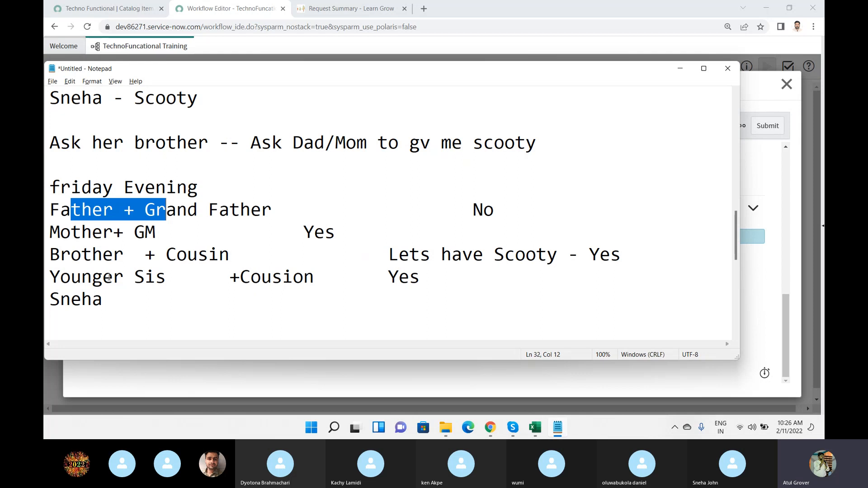
key(alt+Tab)
click(243, 265)
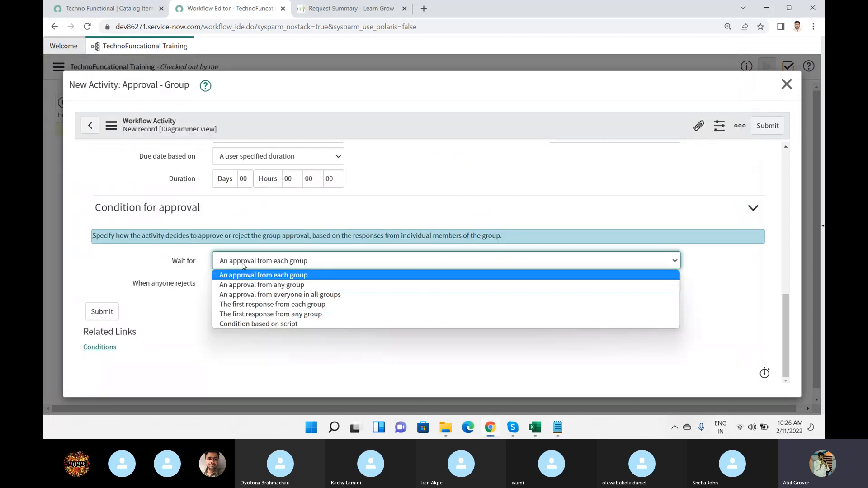
click(268, 275)
Switch to Notepad and highlight Father and Grand Father individually as members of one group.
key(alt+Tab)
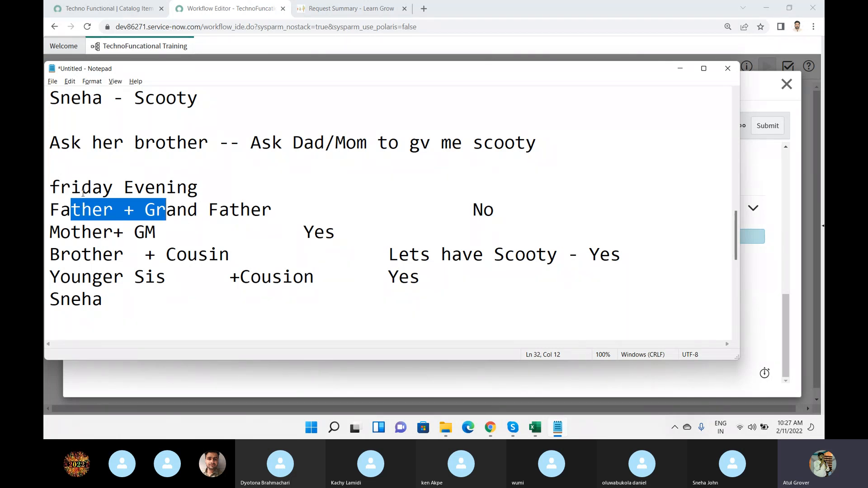
double_click(78, 209)
drag(144, 212, 291, 212)
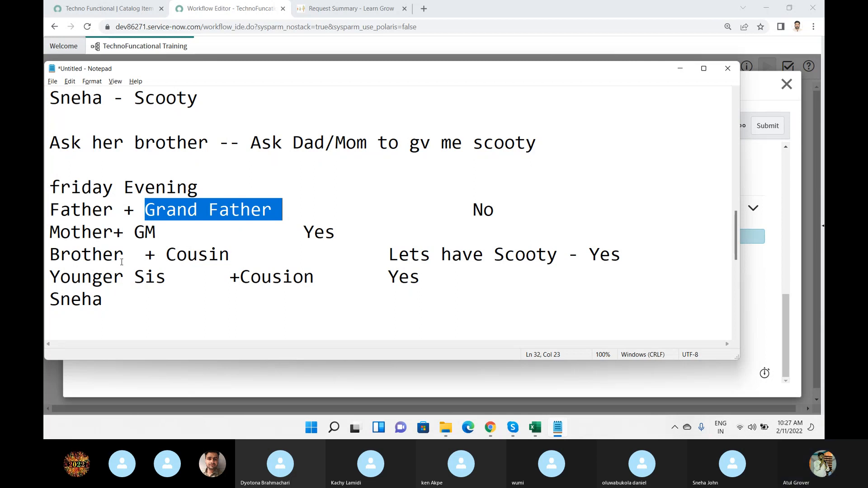
Review the Wait for options in the browser, keep "An approval from each group", and highlight the family rows down to Younger Sis in Notepad.
key(alt+Tab)
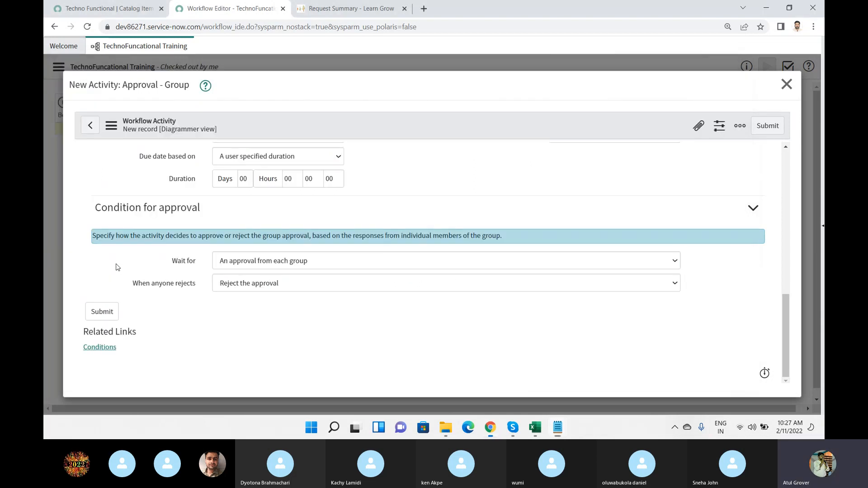
click(287, 266)
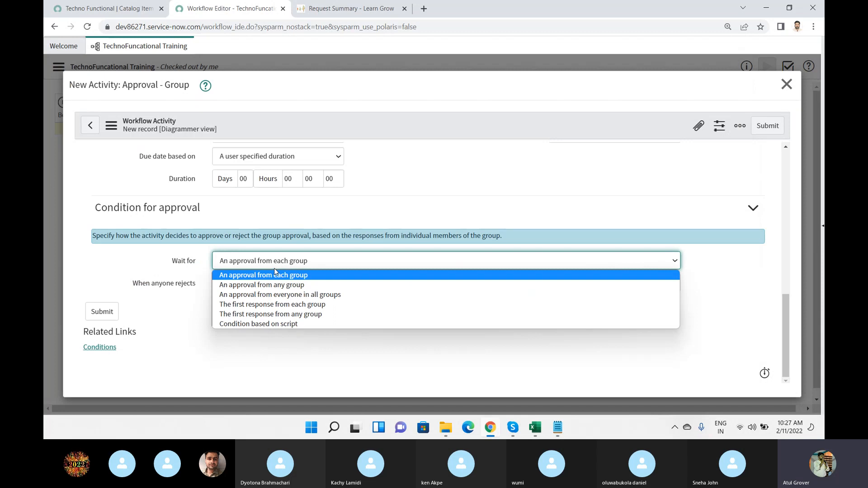
click(252, 275)
key(alt+Tab)
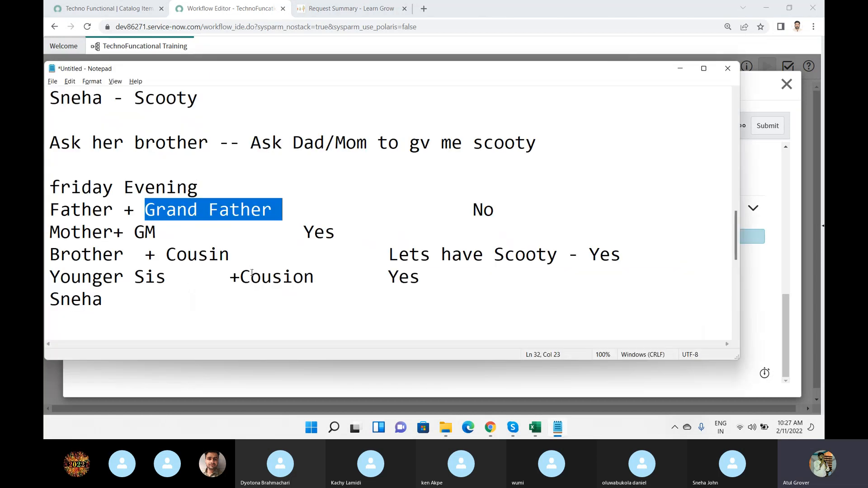
drag(166, 277, 46, 207)
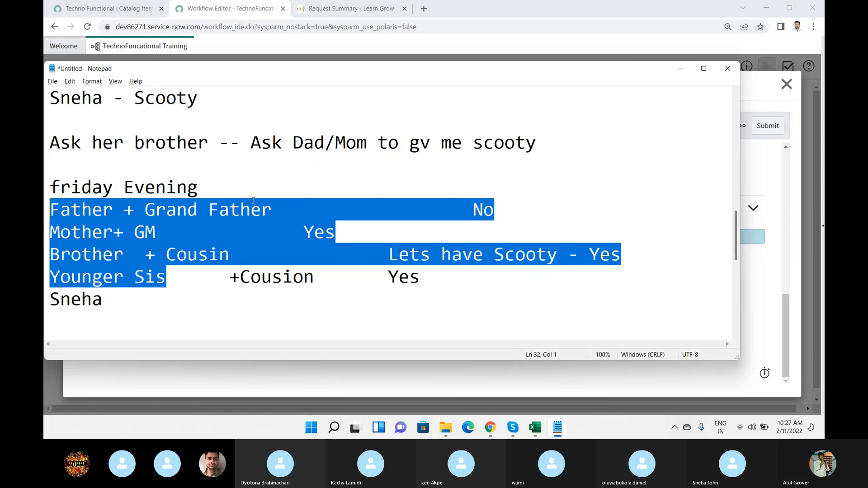
Show the Wait for option "An approval from everyone in all groups" in the browser, and highlight each family pair one by one in Notepad.
key(alt+Tab)
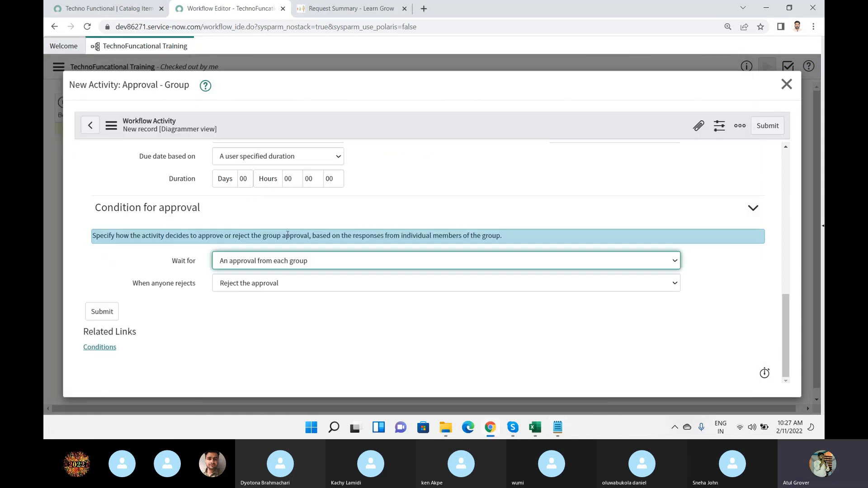
click(316, 266)
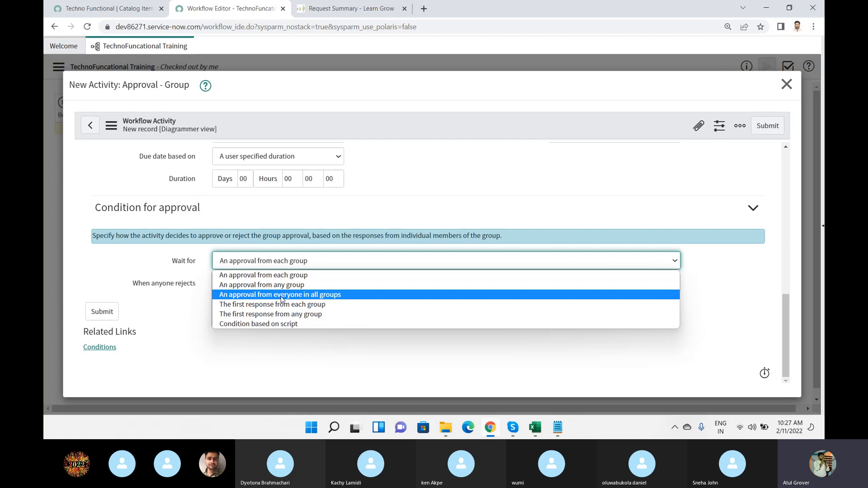
key(alt+Tab)
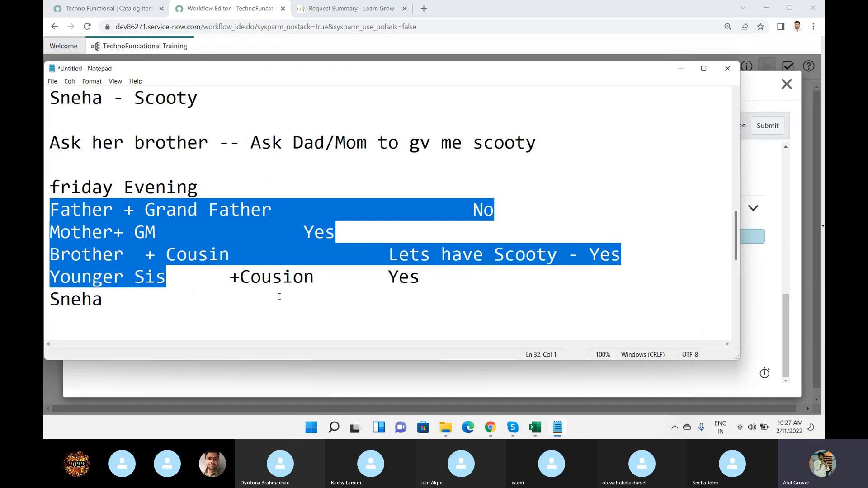
drag(92, 210, 187, 208)
drag(103, 232, 155, 232)
drag(93, 254, 187, 255)
drag(103, 277, 271, 274)
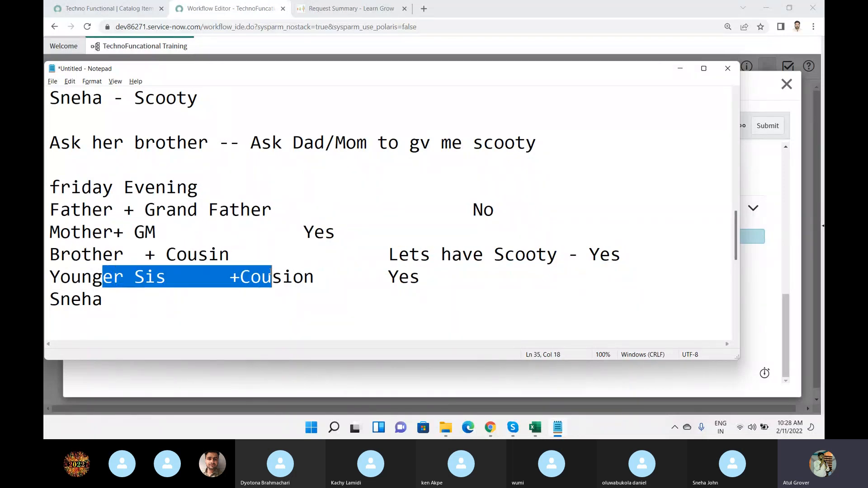
Show the Wait for option "The first response from each group" in the browser, and highlight the Father and Mother pairs in Notepad.
key(alt+Tab)
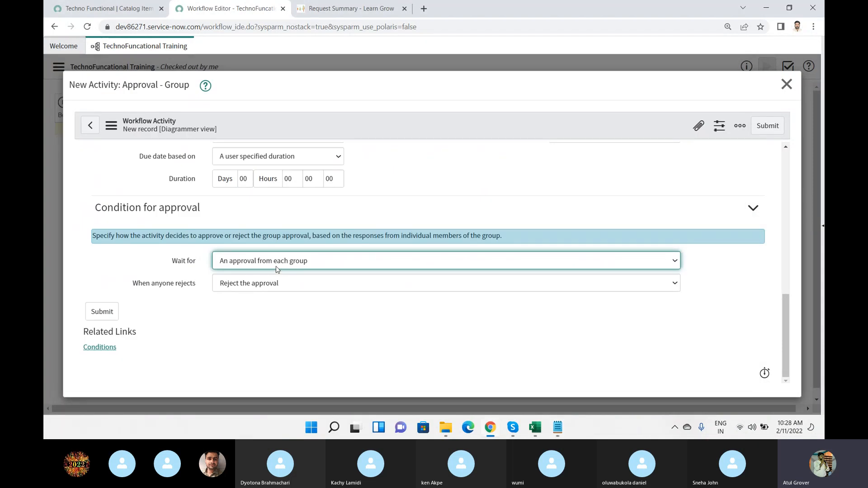
click(276, 265)
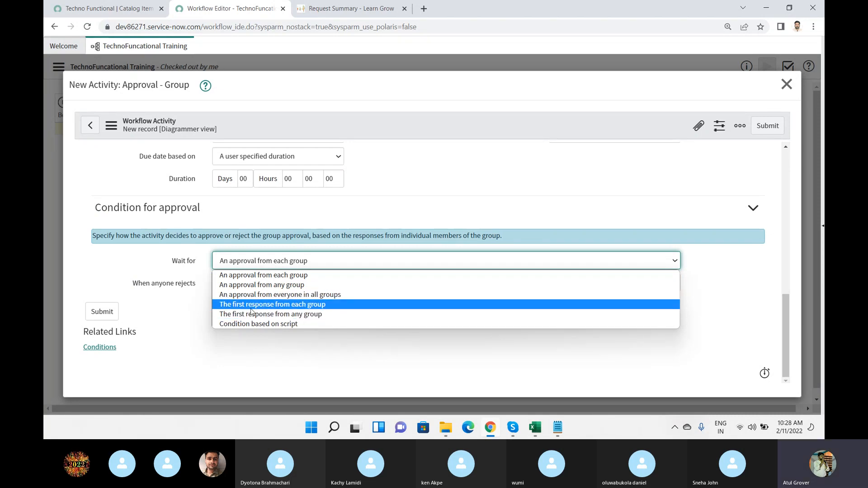
key(alt+Tab)
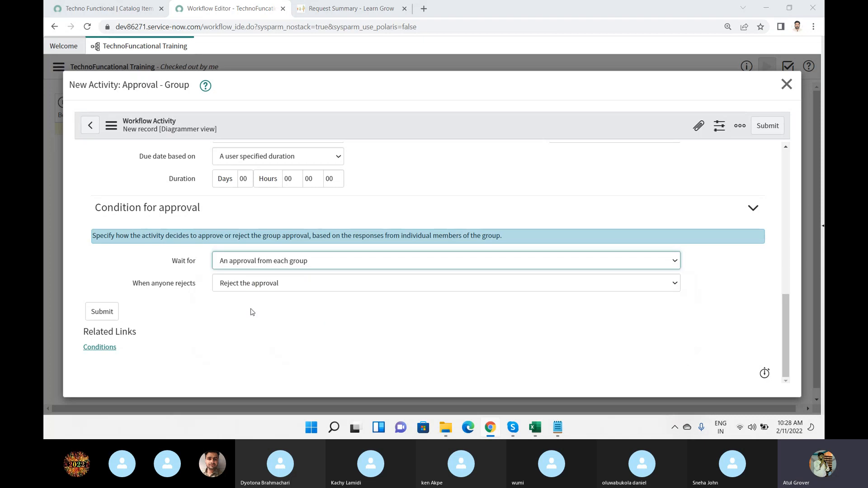
drag(50, 210, 268, 199)
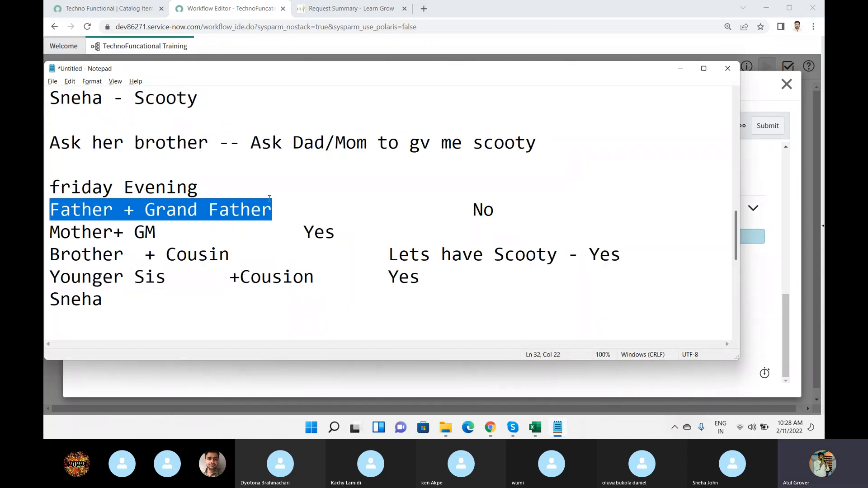
click(195, 209)
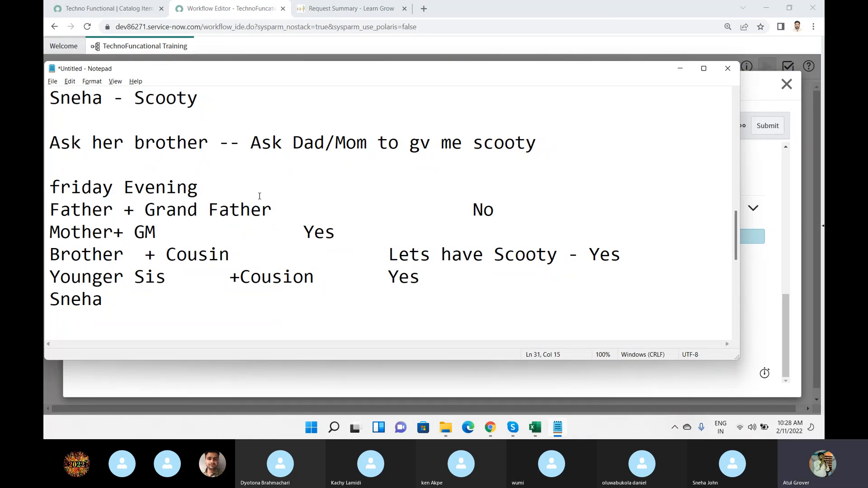
drag(50, 210, 285, 208)
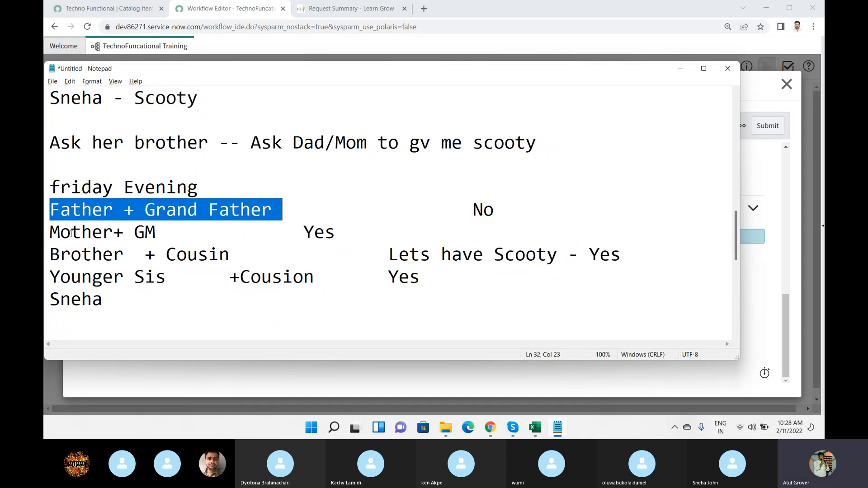
click(50, 233)
drag(50, 233, 218, 228)
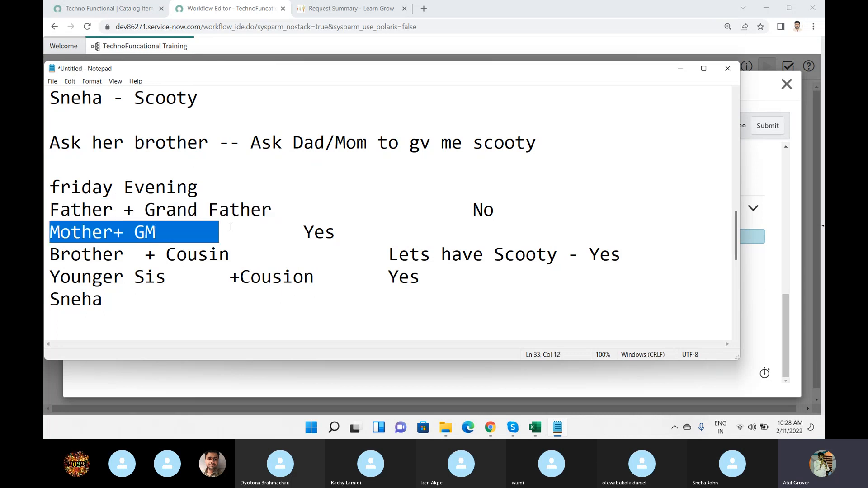
Show the Wait for option "The first response from any group" in the browser, and highlight all four family pairs together in Notepad.
key(alt+Tab)
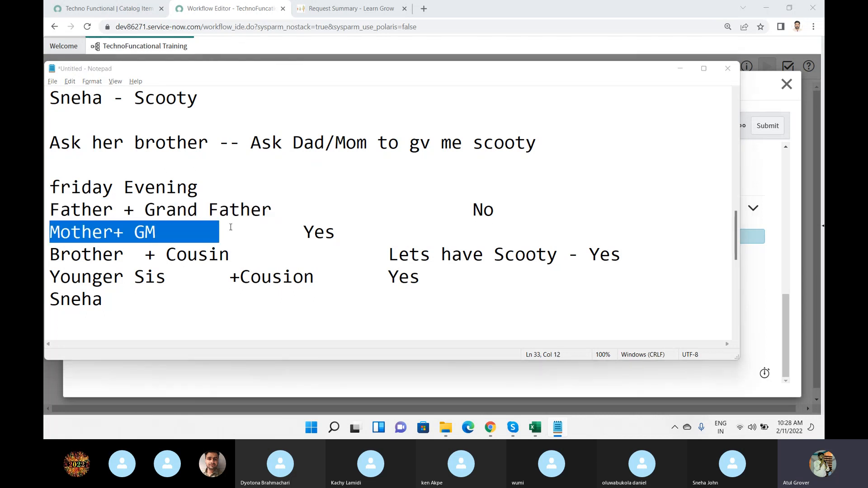
click(266, 263)
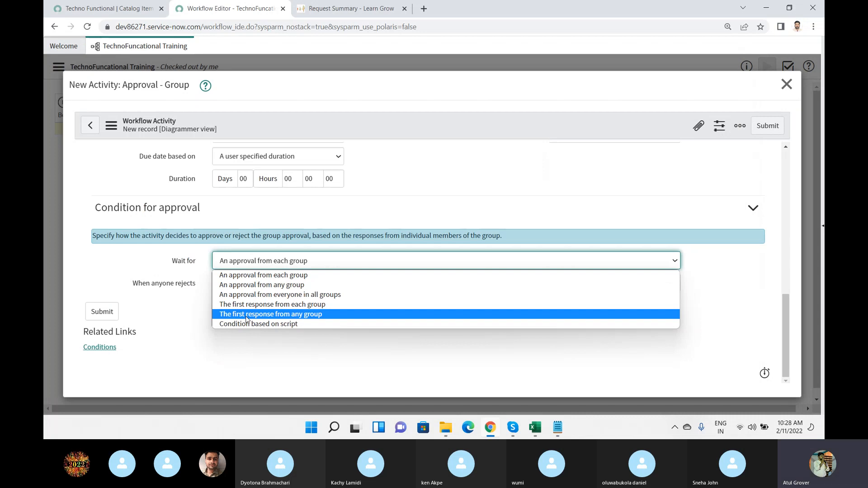
key(alt+Tab)
drag(51, 207, 338, 279)
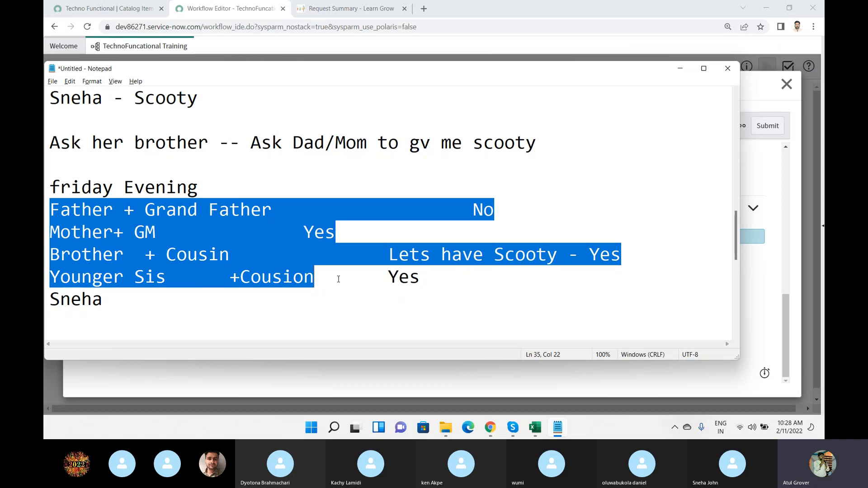
Switch back to the group approval form and review the options for Wait for and When anyone rejects.
key(alt+Tab)
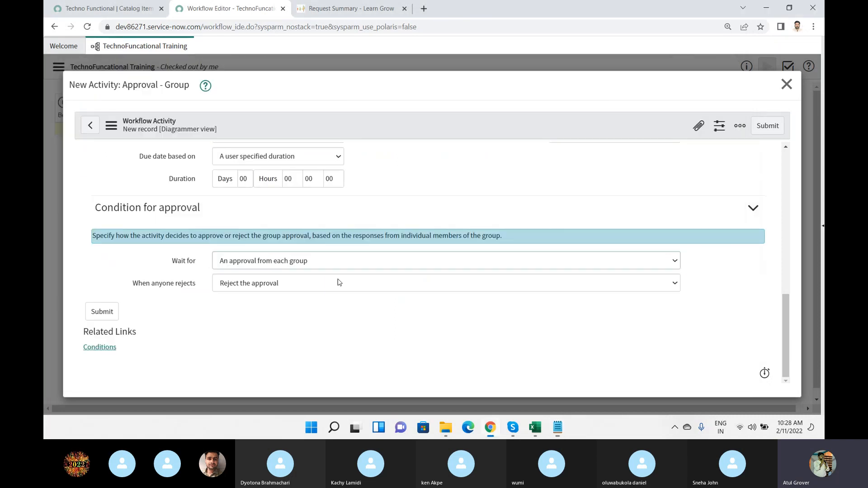
click(272, 262)
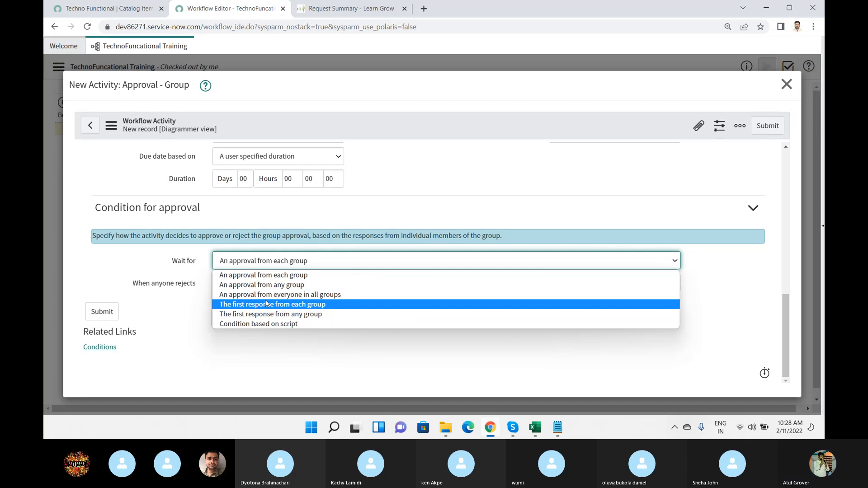
click(161, 294)
click(227, 286)
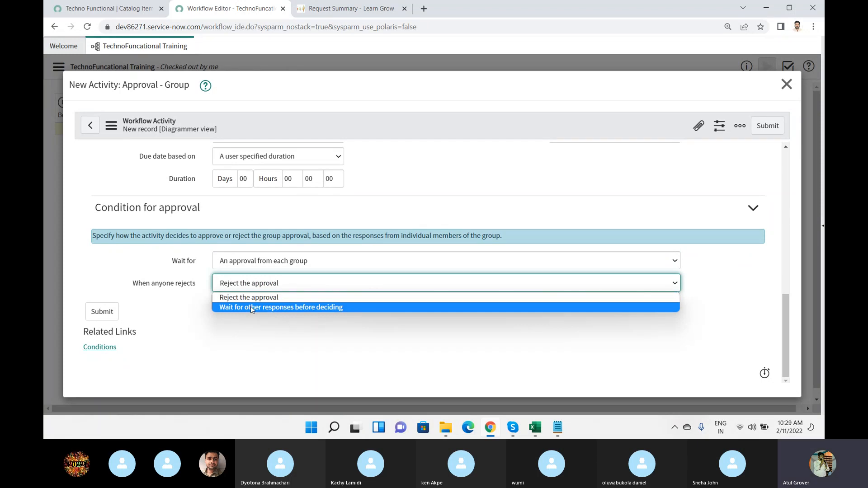
Try the Wait for options "The first response from any group" and "The first response from each group" in the condition for approval.
click(252, 268)
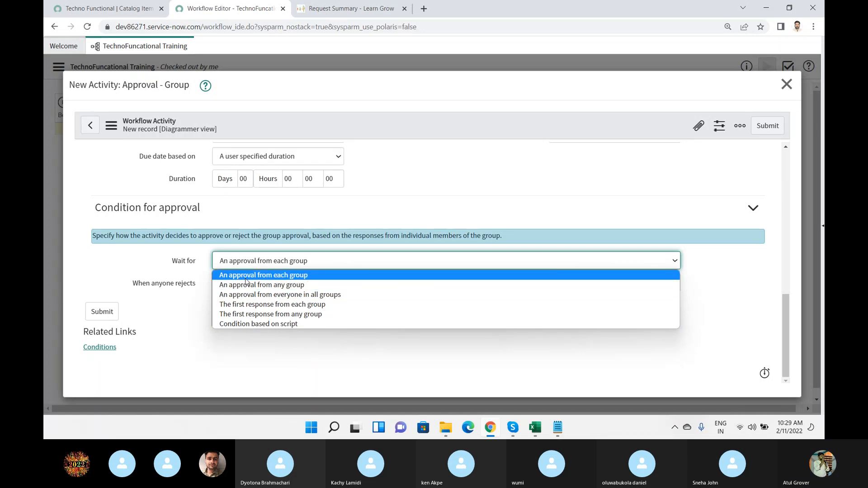
click(246, 277)
click(244, 265)
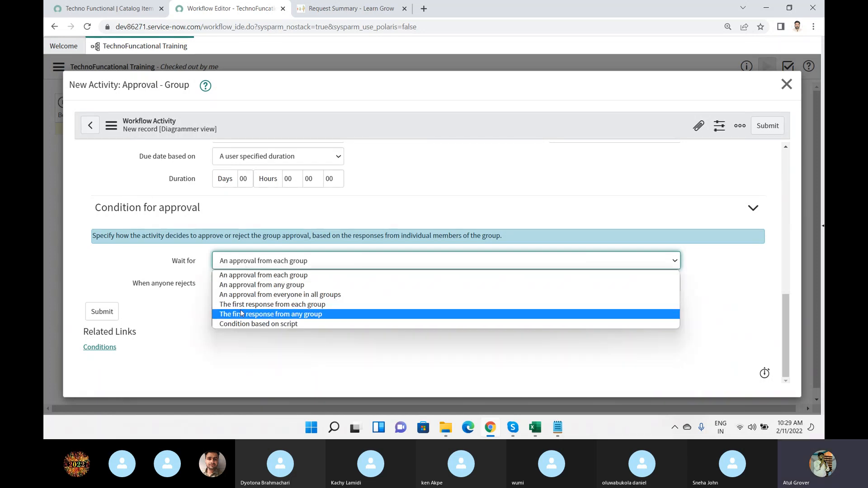
click(241, 314)
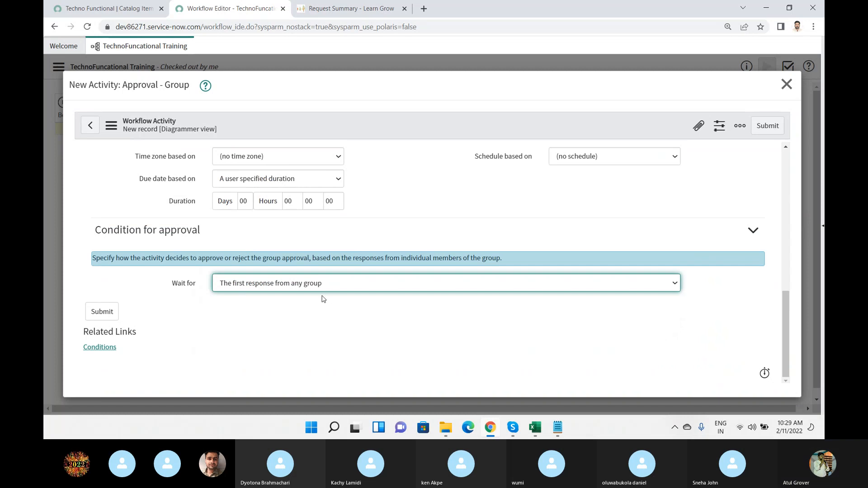
click(238, 289)
click(251, 325)
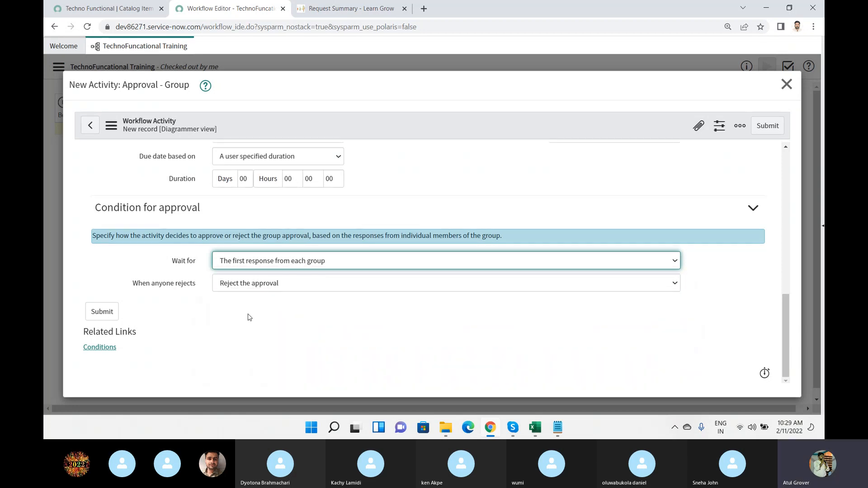
Try "Wait for other responses before deciding" for When anyone rejects, and change it back to "Reject the approval".
click(253, 284)
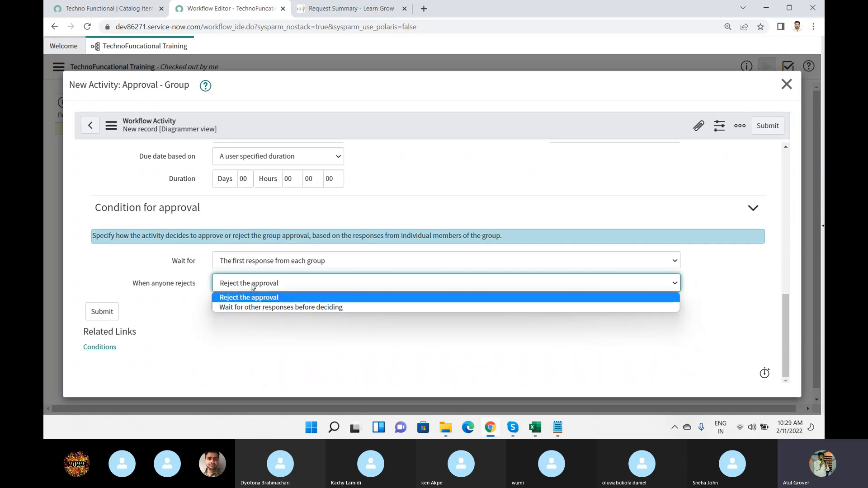
click(251, 309)
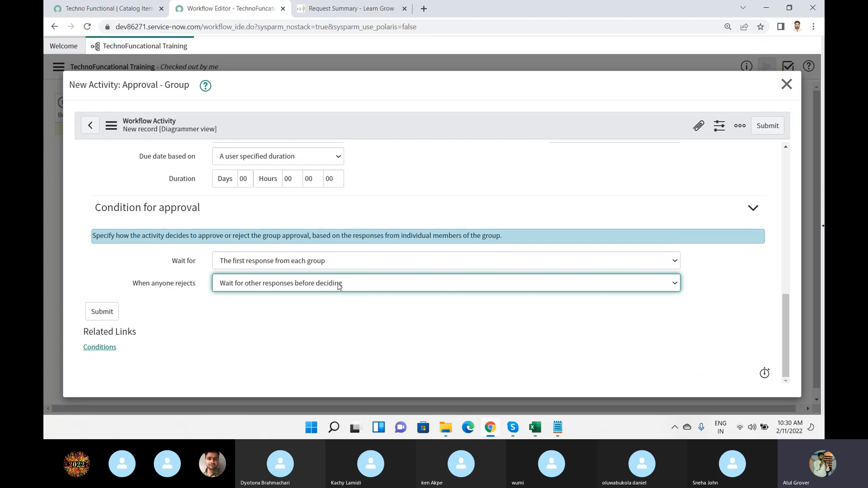
click(339, 286)
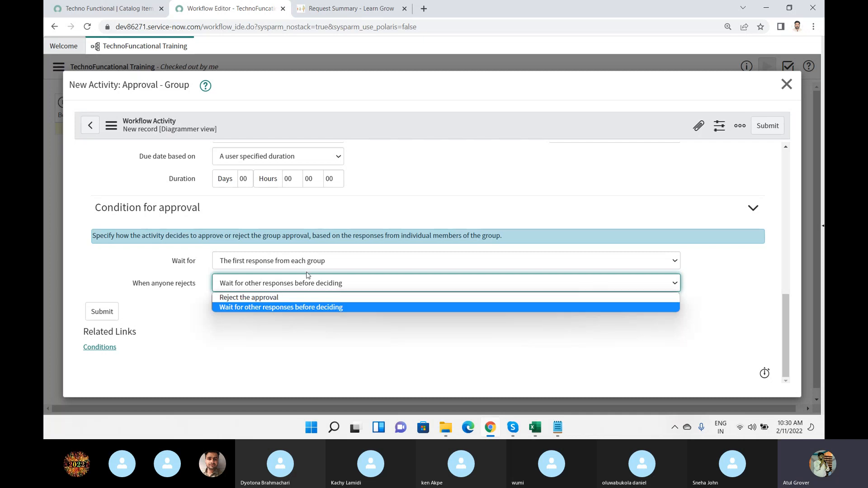
click(296, 298)
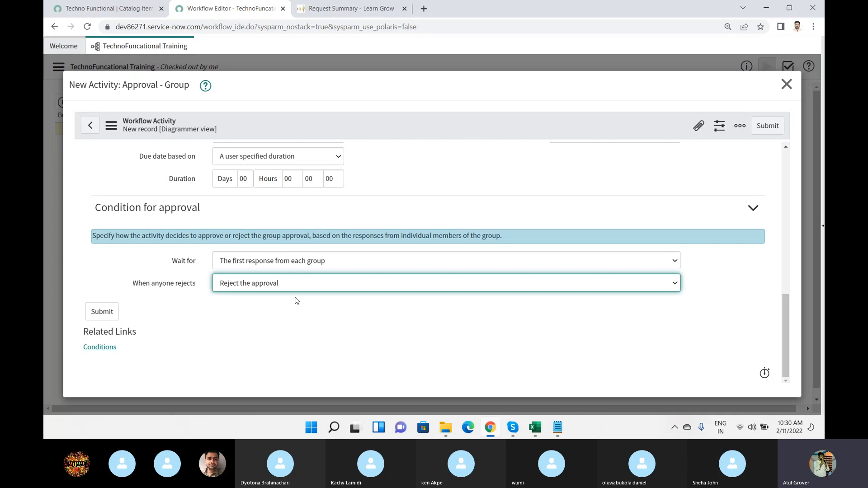
Set Wait for to "An approval from each group" and check the groups in the Approvers section.
click(296, 260)
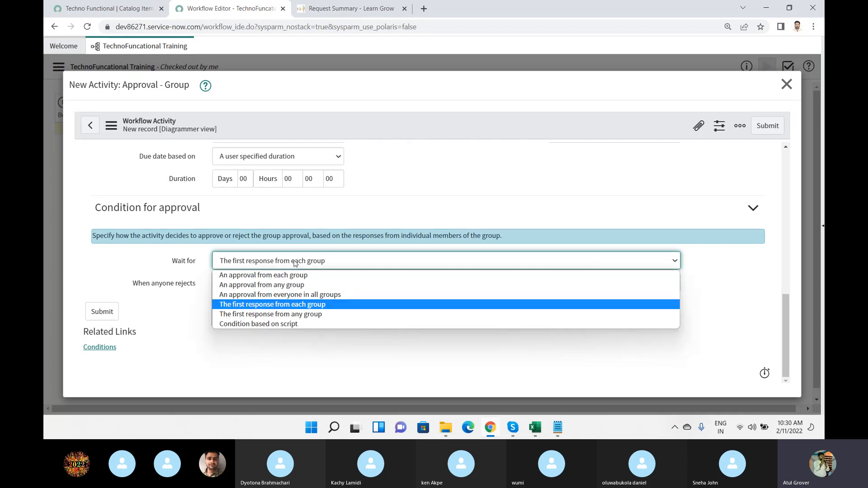
click(257, 275)
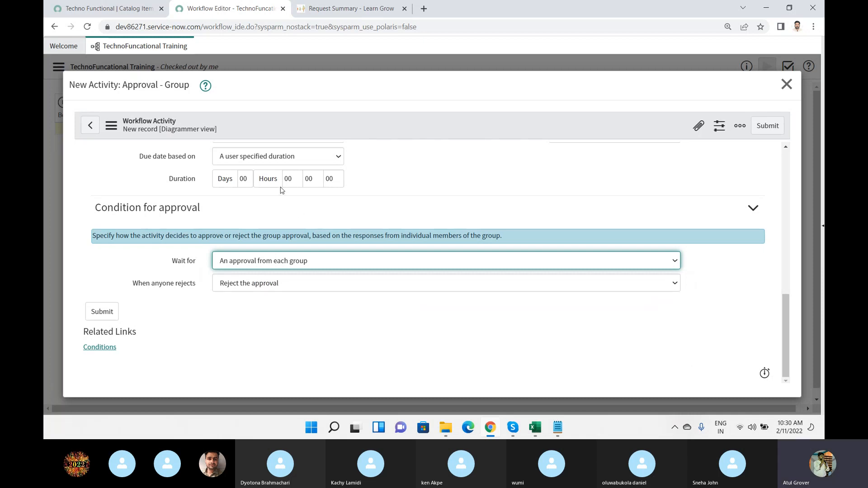
scroll(283, 190, up, 3)
scroll(253, 223, up, 2)
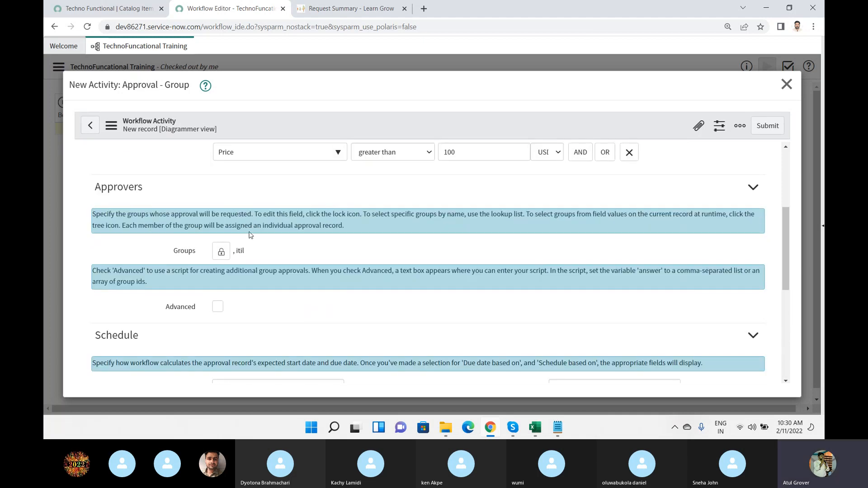
scroll(249, 236, down, 4)
scroll(248, 238, down, 1)
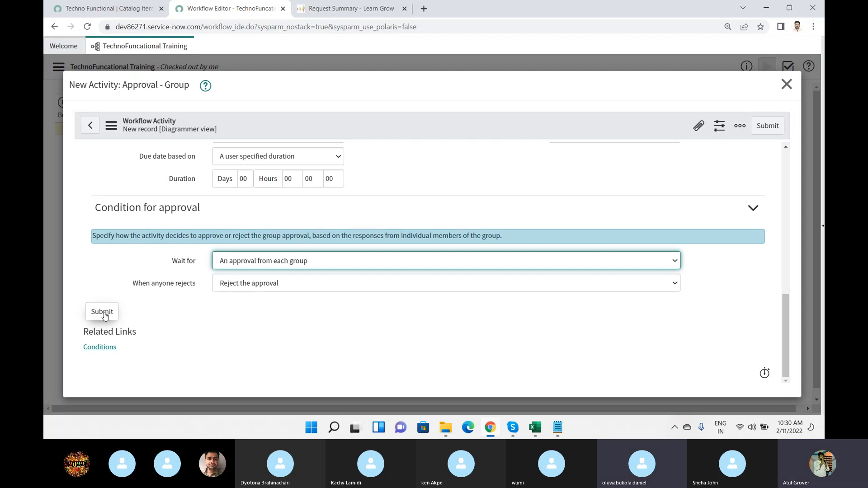
Switch to Notepad and highlight "Grand Father" in the Father pair of the family example.
click(557, 423)
click(168, 229)
click(145, 208)
drag(145, 208, 268, 207)
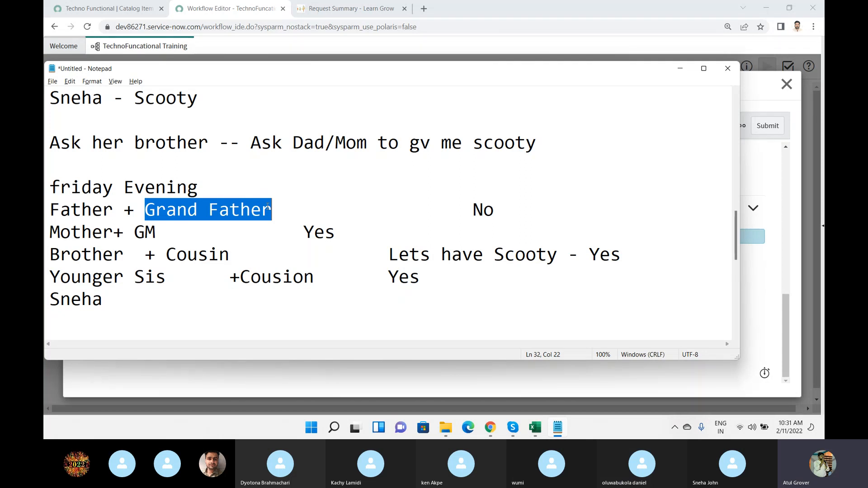
Return to the browser, submit the group approval activity, and move it up the canvas to about the height of Begin.
key(alt+Tab)
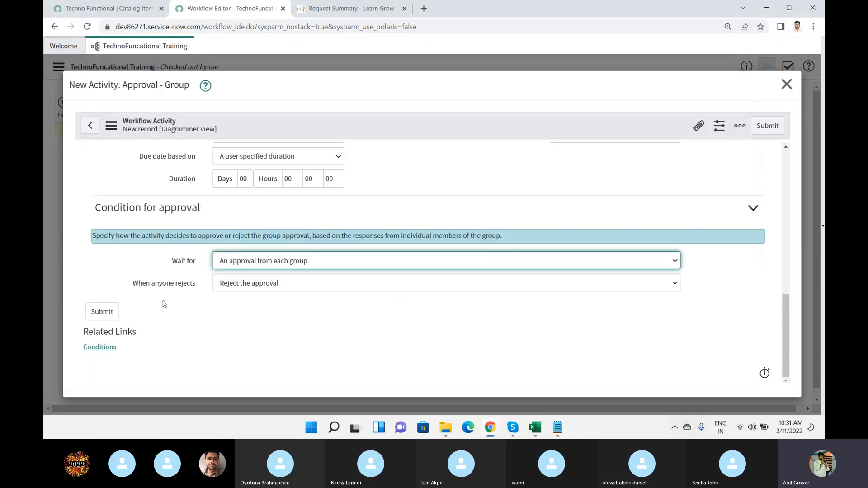
click(102, 322)
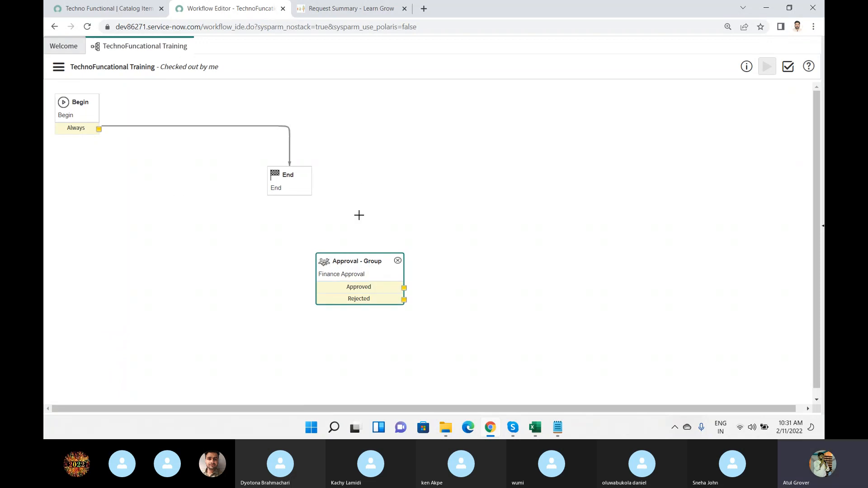
drag(363, 261, 420, 124)
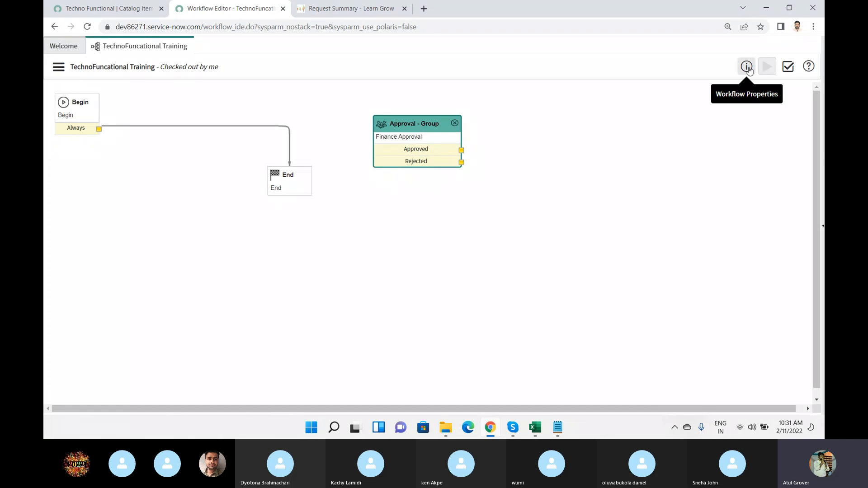
Validate the workflow, review the Warn entries and their messages in the validation report, and close the report.
click(787, 69)
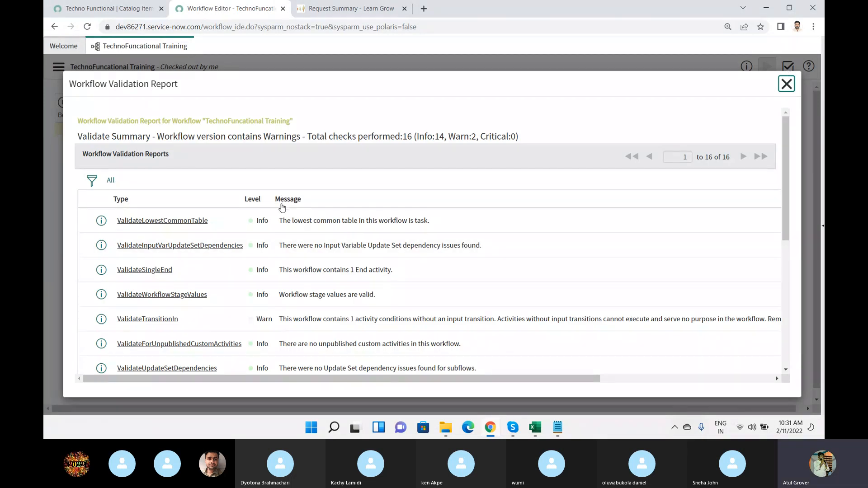
scroll(283, 212, down, 2)
double_click(264, 268)
scroll(274, 317, down, 5)
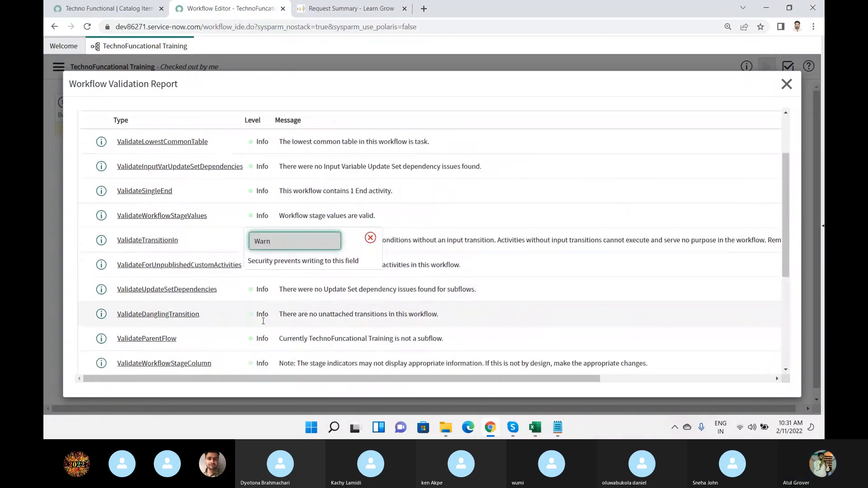
scroll(280, 287, down, 8)
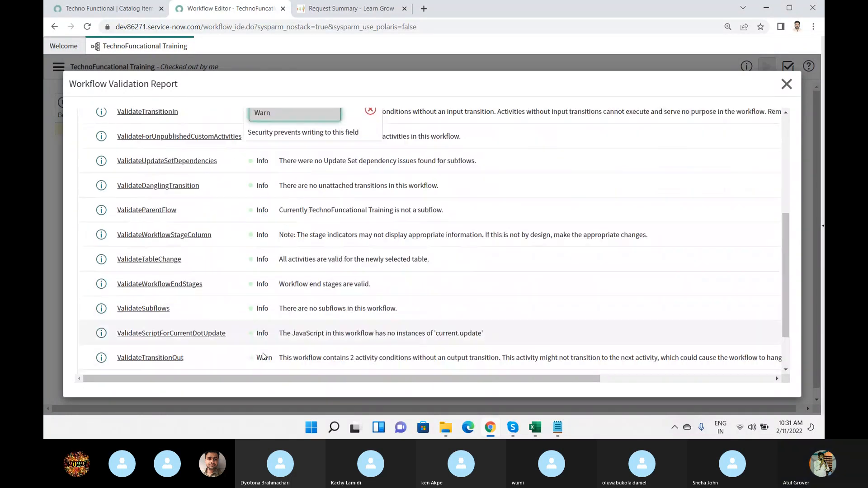
scroll(271, 297, up, 2)
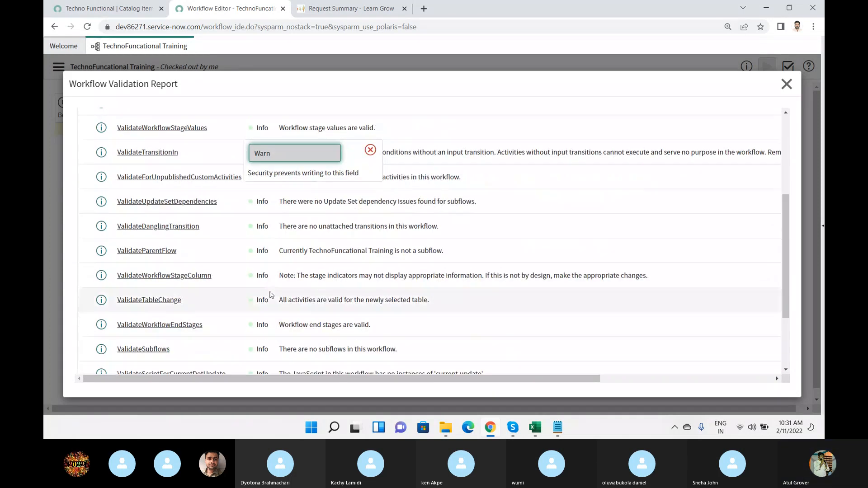
click(376, 158)
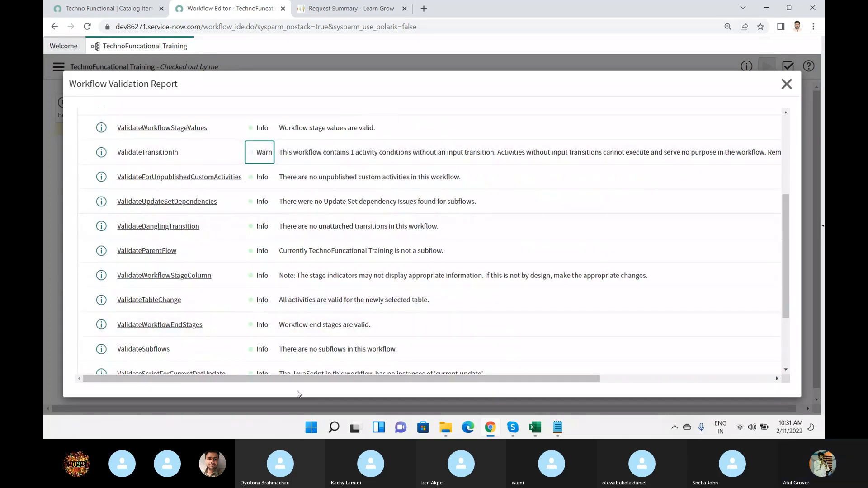
drag(295, 381, 419, 382)
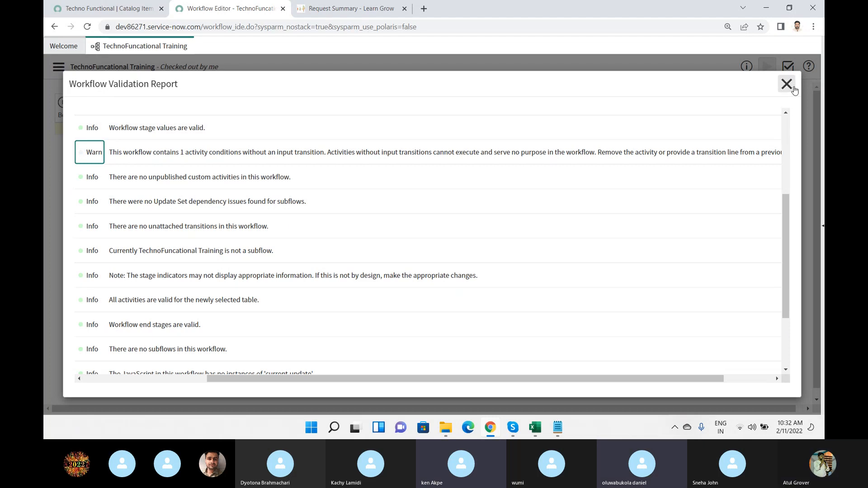
click(791, 90)
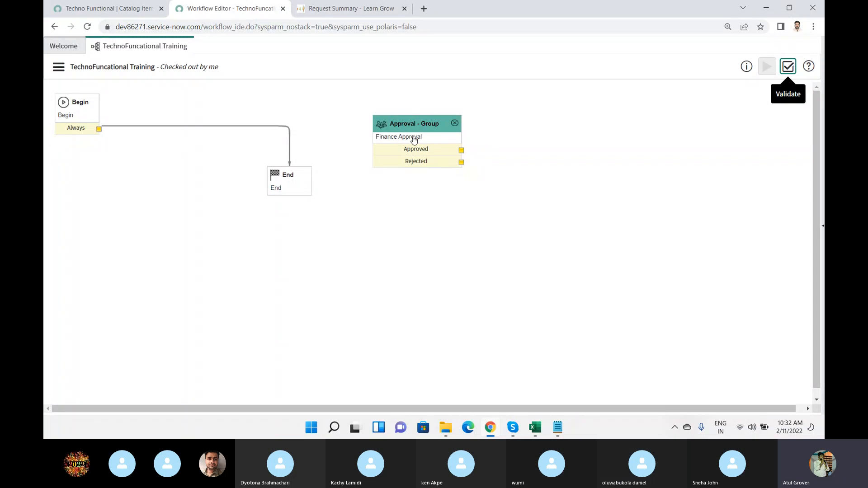
Delete the transition from Begin to End, move End far to the lower right, and place Approval - Group between Begin and End.
key(Delete)
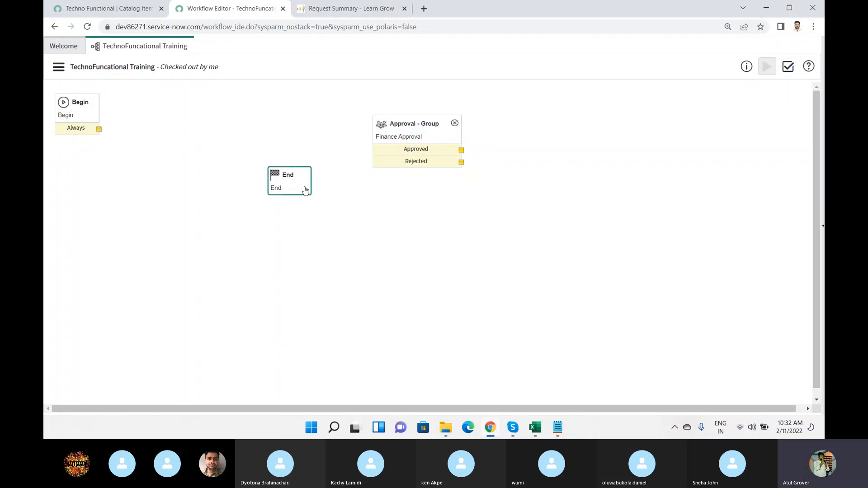
drag(306, 191, 587, 298)
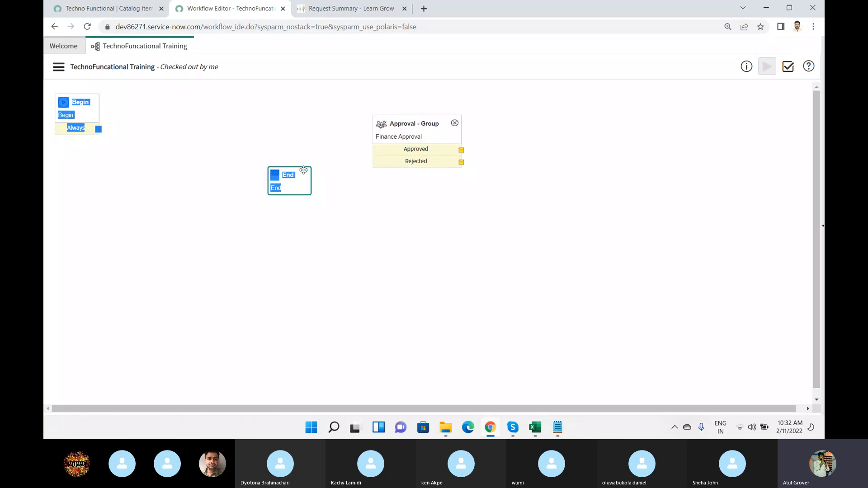
drag(303, 170, 583, 239)
drag(429, 128, 281, 170)
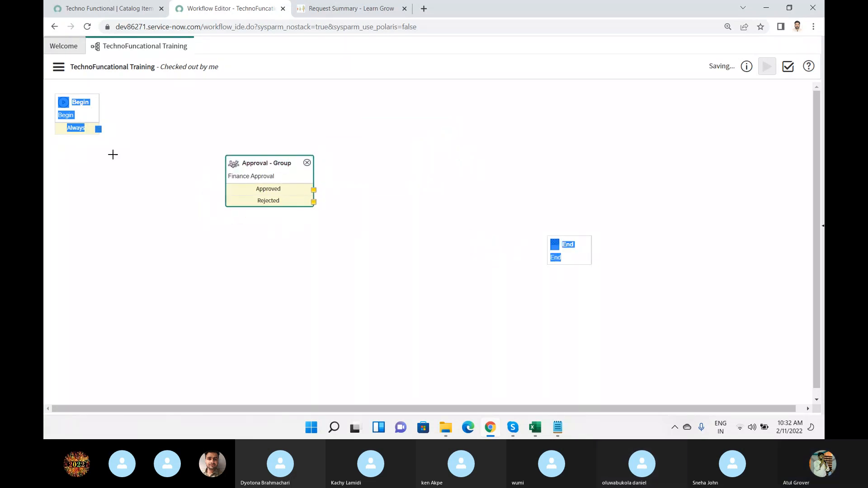
Connect Begin's Always output to the Finance Approval activity, and connect that activity's Rejected output to End.
click(94, 119)
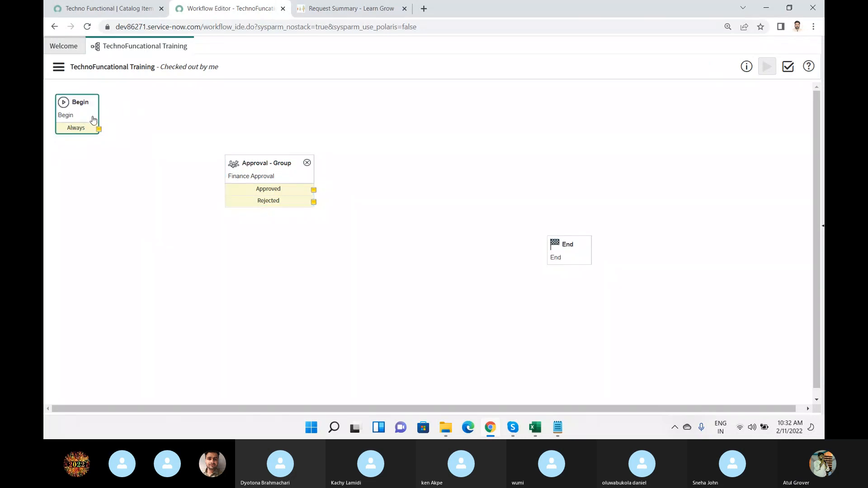
drag(99, 129, 256, 176)
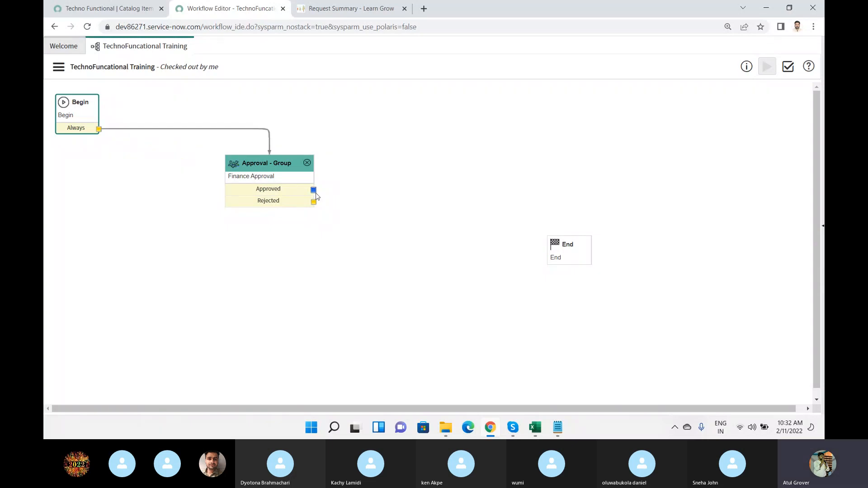
drag(313, 190, 514, 174)
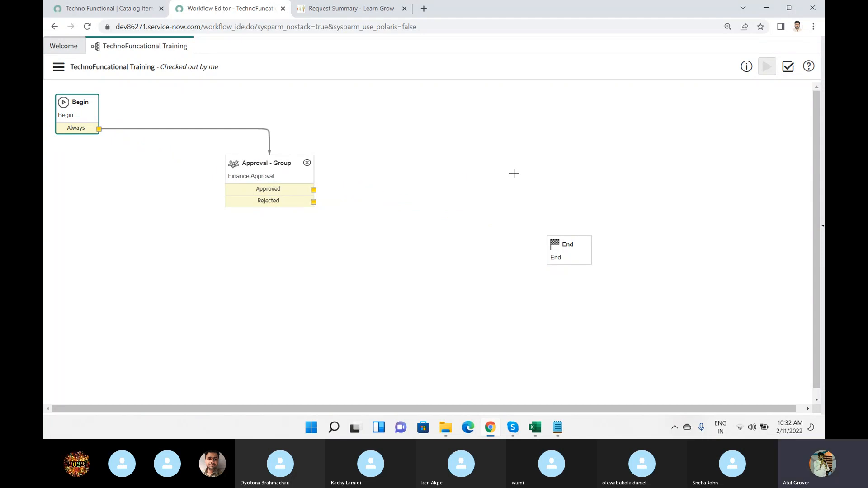
drag(314, 204, 571, 258)
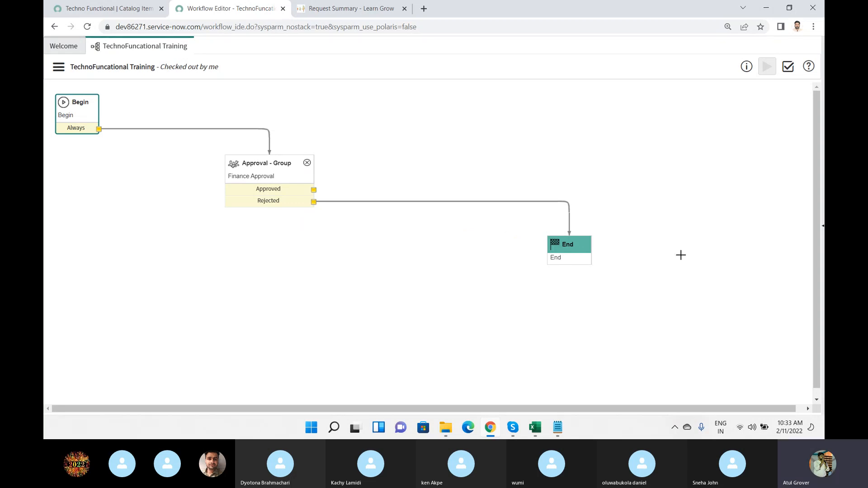
Show the core activities and expand the Tasks category to locate the Catalog Task activity.
click(823, 228)
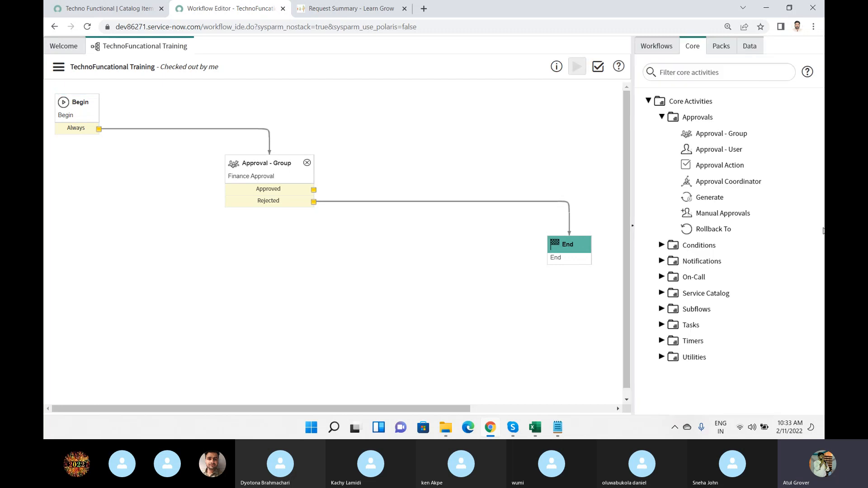
click(662, 325)
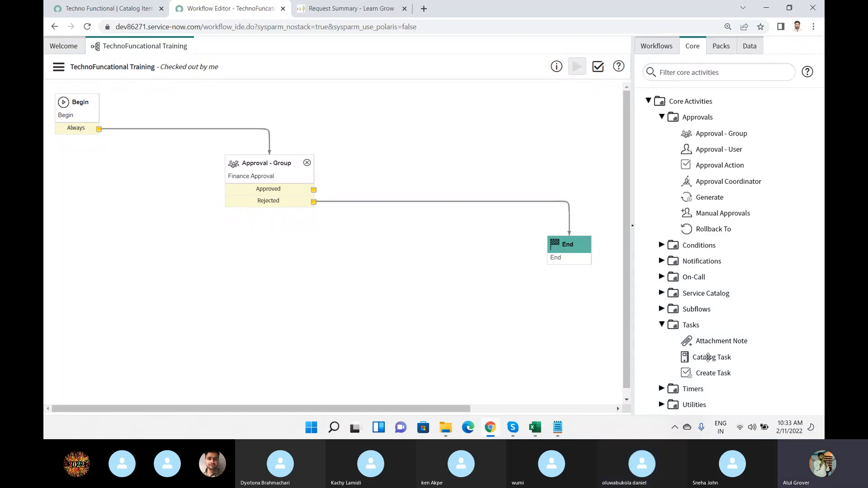
mouse_move(708, 357)
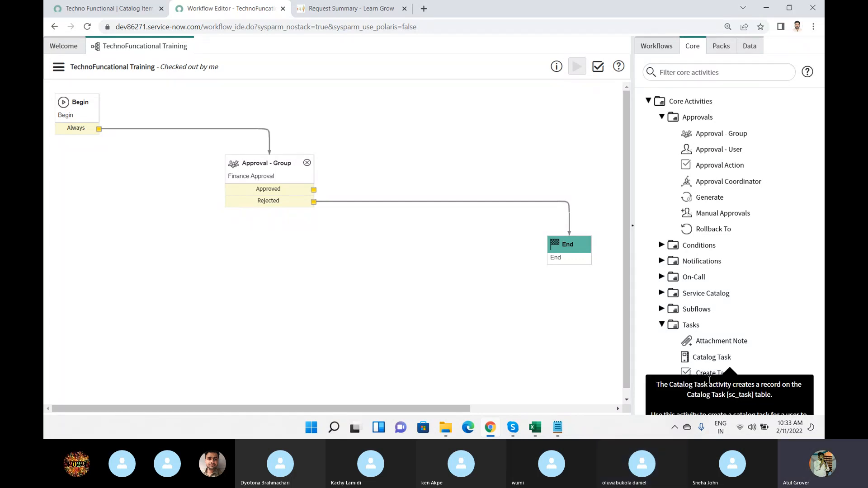
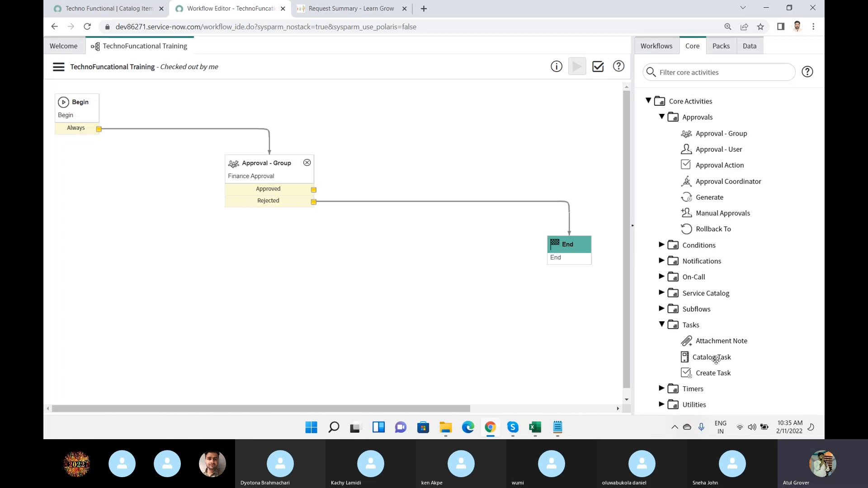
Place a Catalog Task activity on the canvas below Finance Approval and name it "Get Student Information".
drag(717, 359, 284, 289)
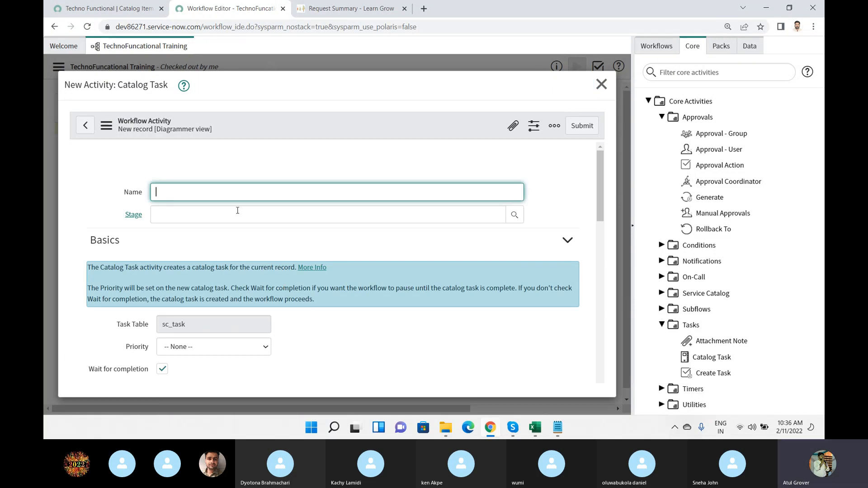
text(C)
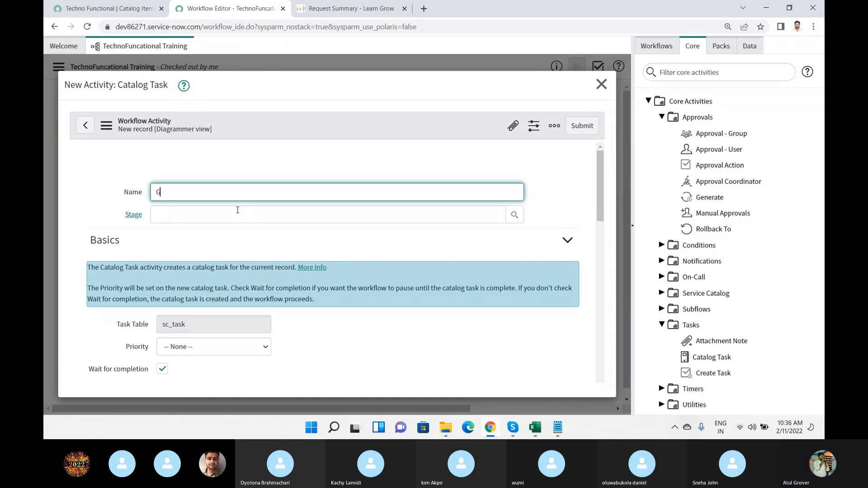
text(et Student Information)
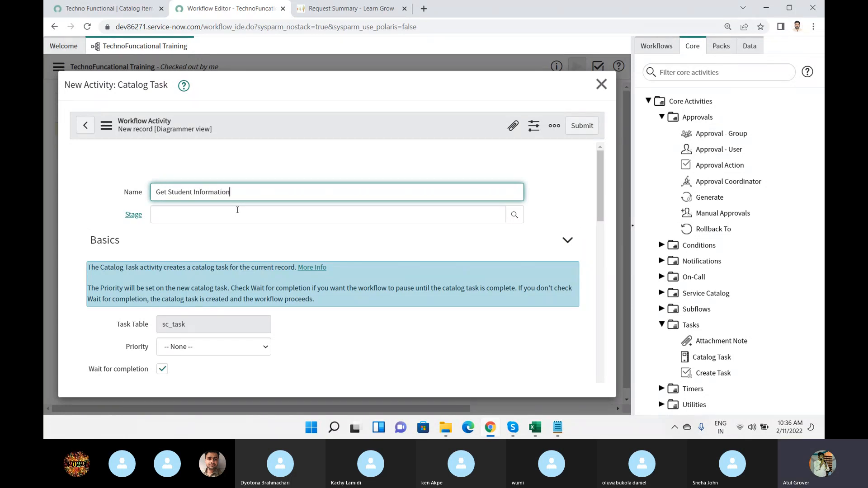
Set the catalog task's priority to 2 - High in the Basics section.
scroll(280, 254, down, 1)
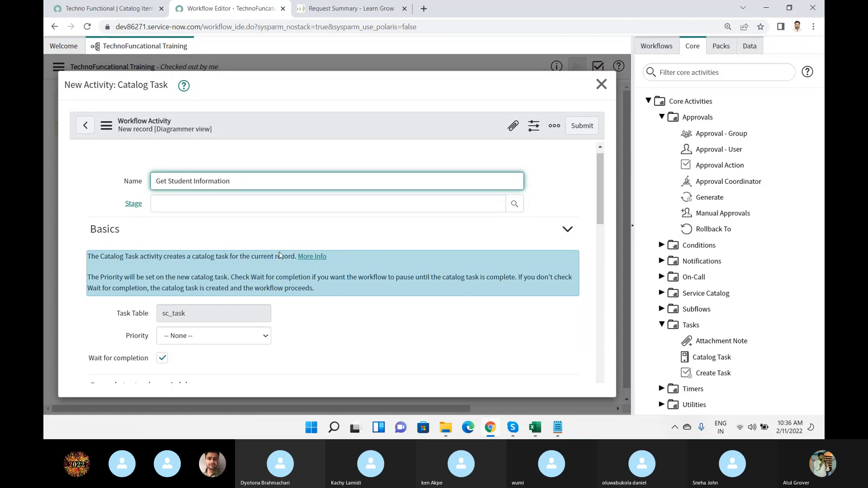
scroll(280, 256, down, 1)
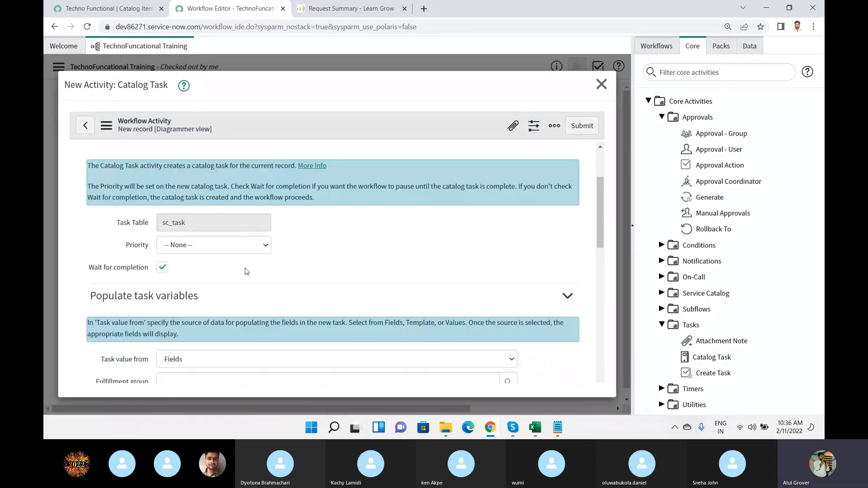
scroll(206, 213, up, 2)
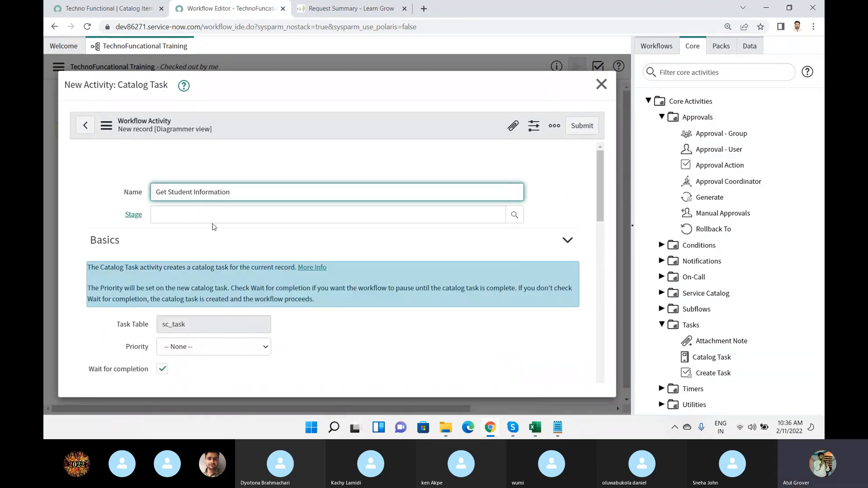
scroll(215, 226, down, 2)
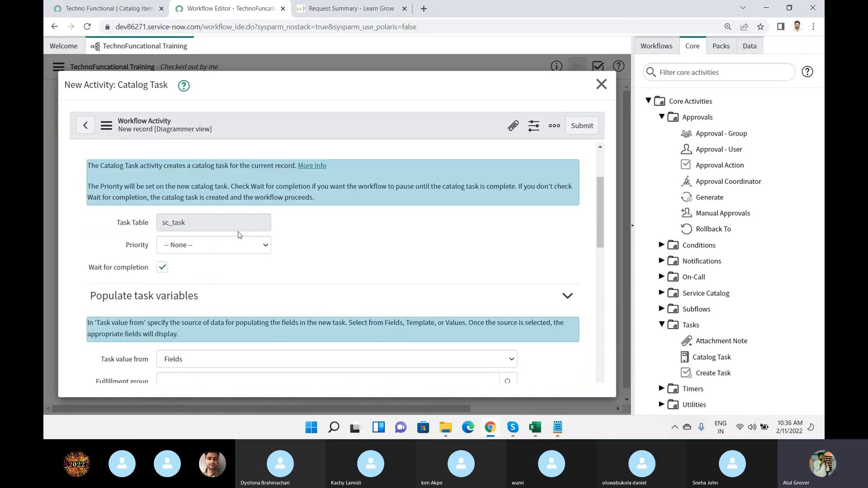
click(240, 244)
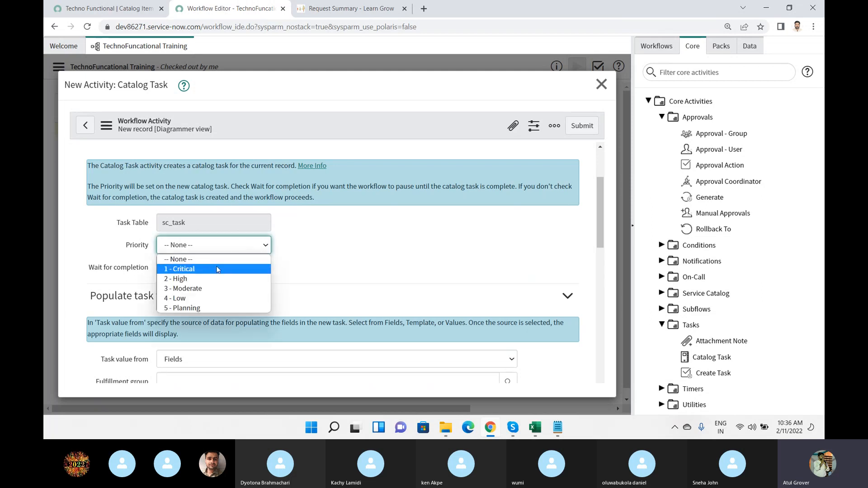
click(215, 280)
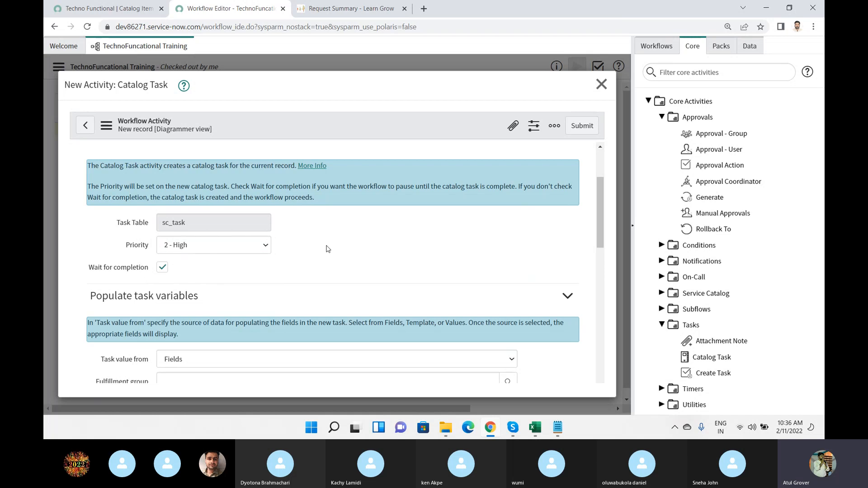
Choose Fields as the source of the task values in the Populate task variables section.
scroll(327, 249, down, 2)
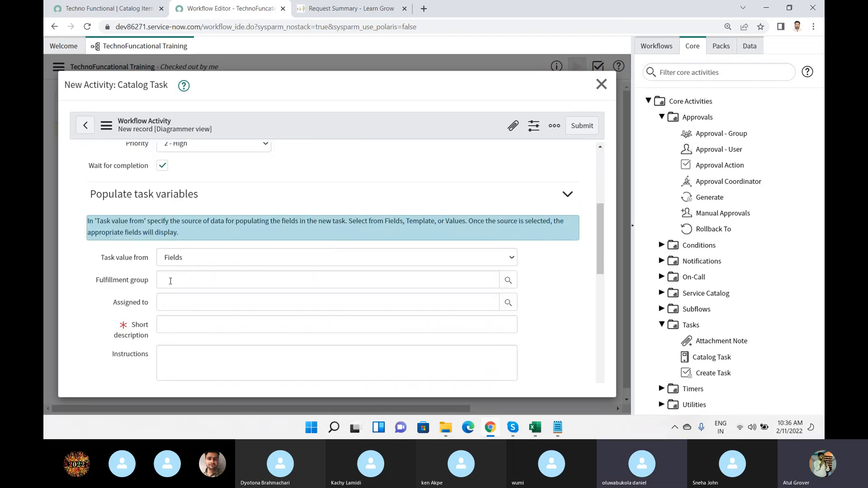
scroll(196, 230, up, 1)
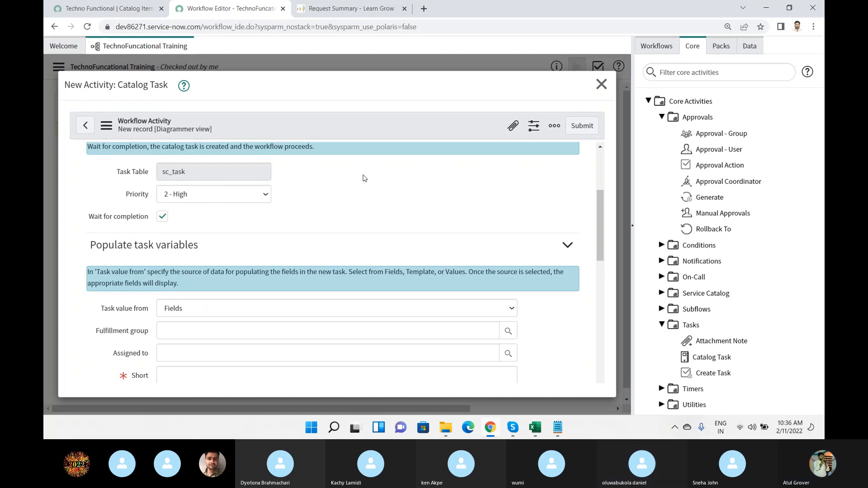
scroll(365, 180, down, 2)
scroll(365, 180, down, 1)
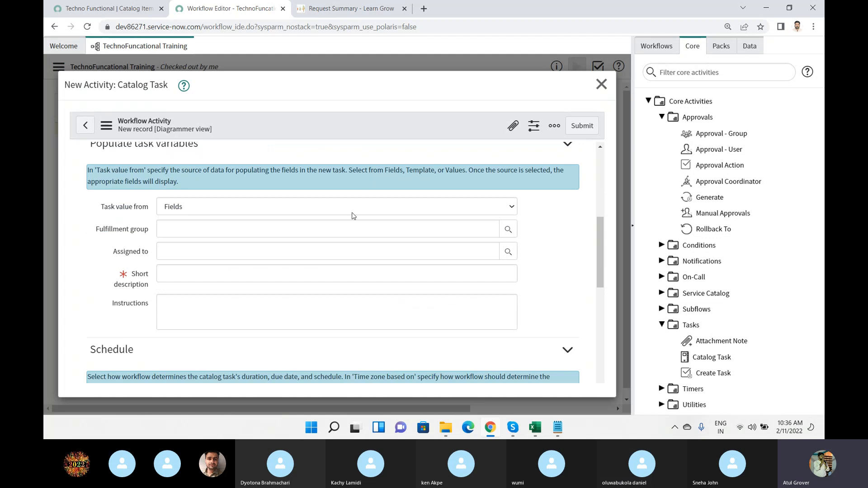
click(203, 209)
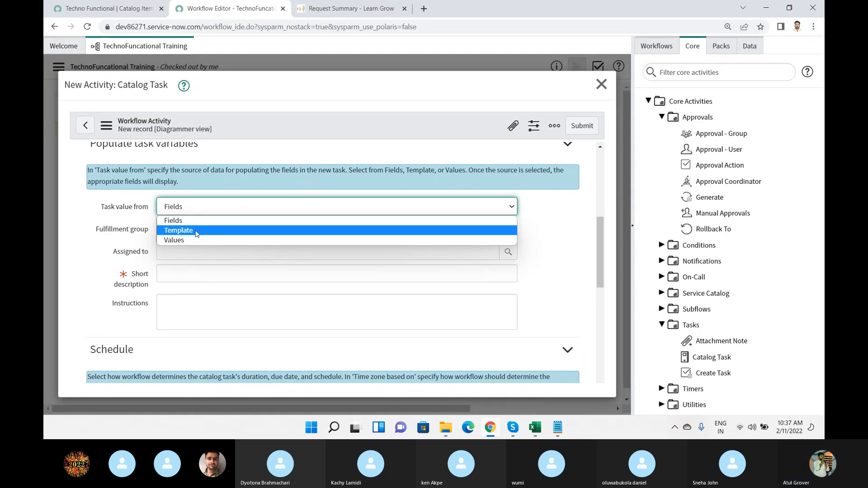
click(194, 221)
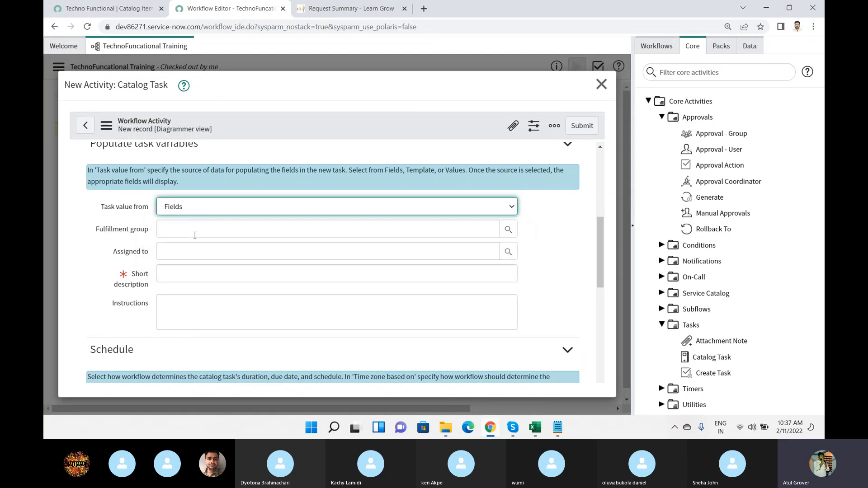
click(195, 235)
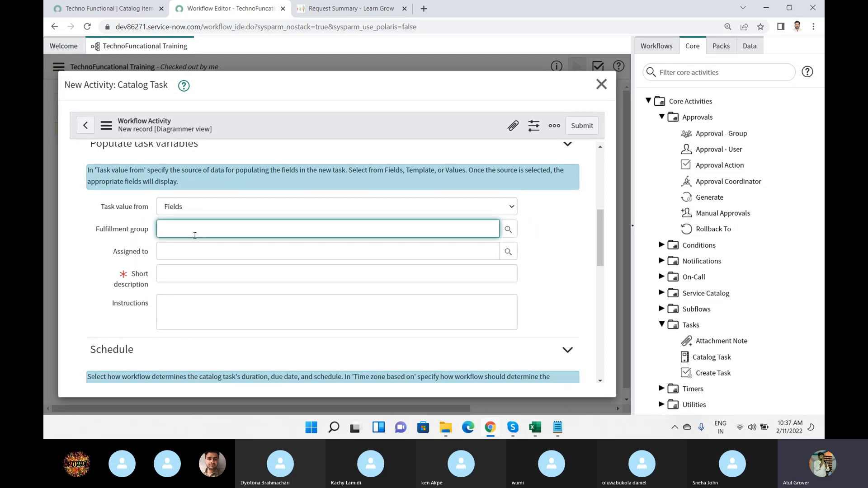
text(Incidnent)
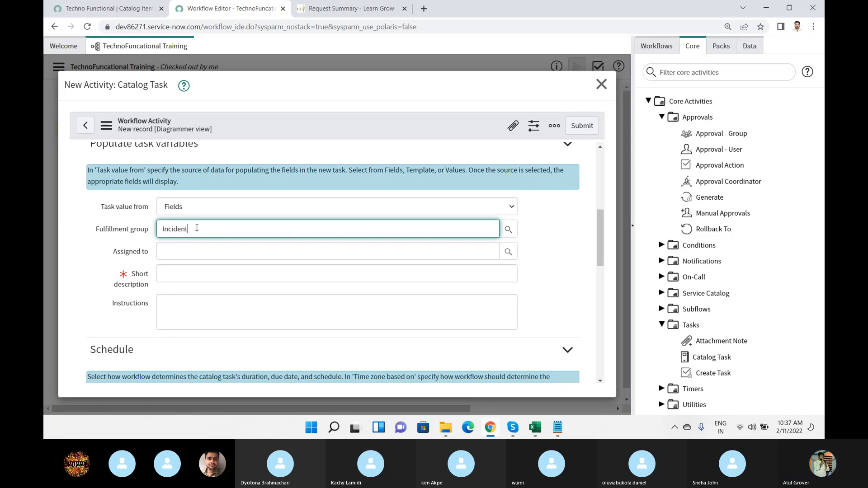
text(*)
key(BackSpace)
key(BackSpace)
key(BackSpace)
key(BackSpace)
key(BackSpace)
key(BackSpace)
key(BackSpace)
key(BackSpace)
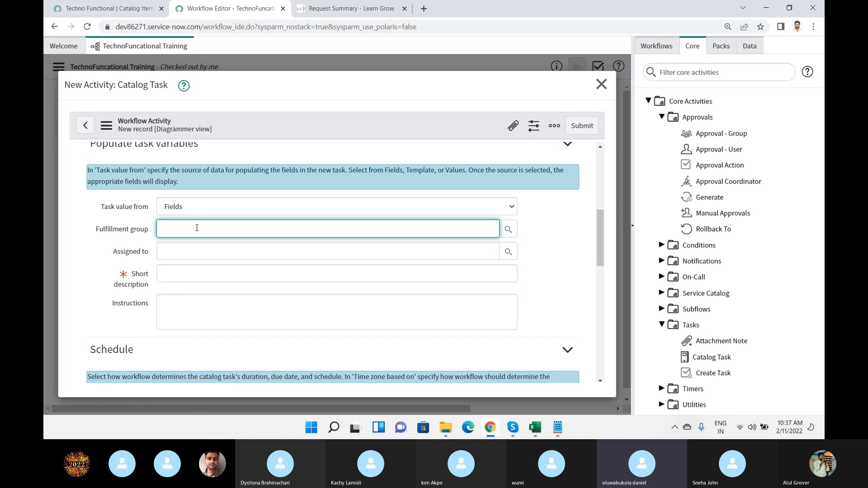
Try to choose the fulfillment group from the group lookup, first Batch7 Admin and again with Change Management.
click(508, 230)
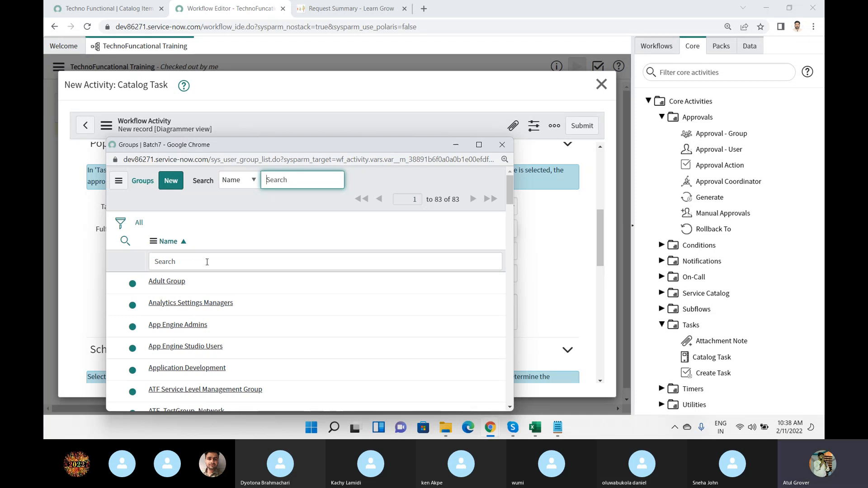
scroll(206, 280, down, 3)
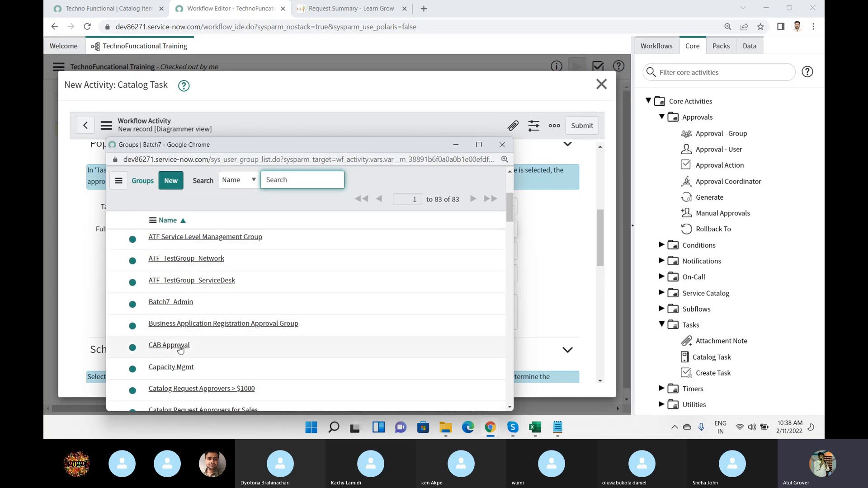
click(180, 302)
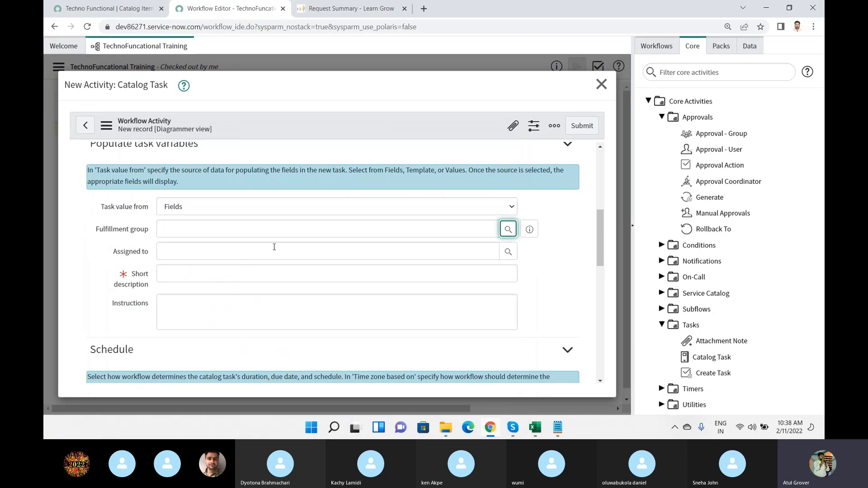
click(508, 230)
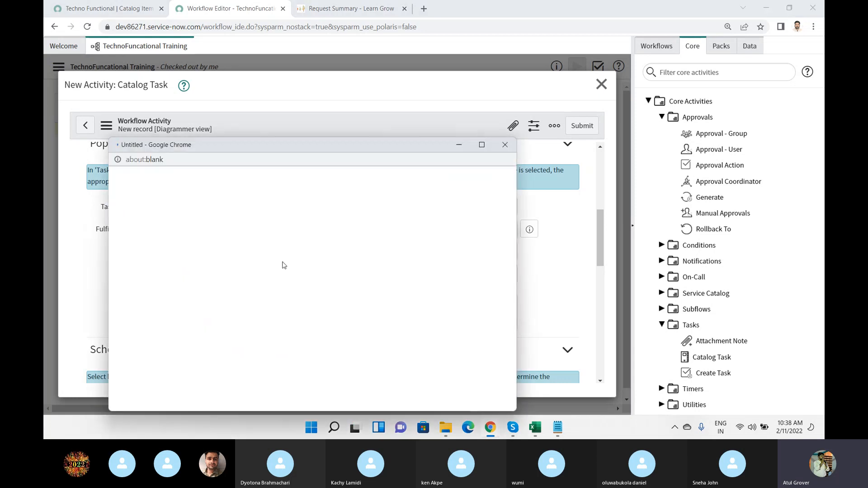
scroll(190, 317, down, 6)
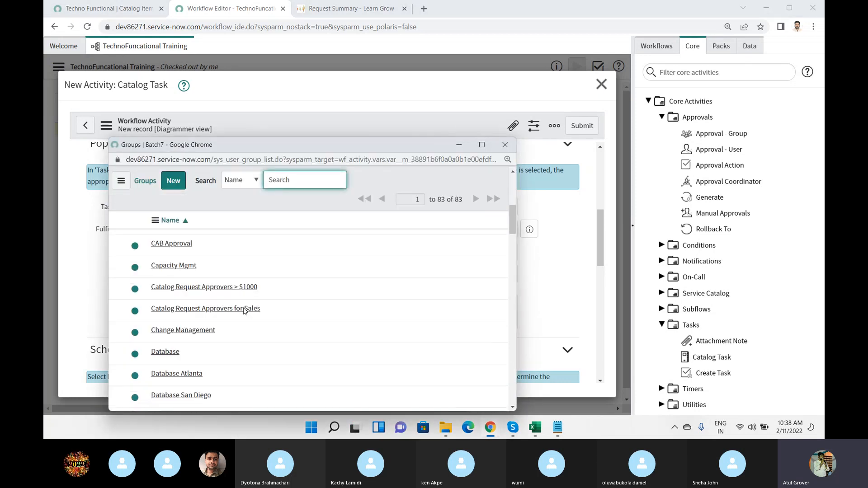
click(168, 331)
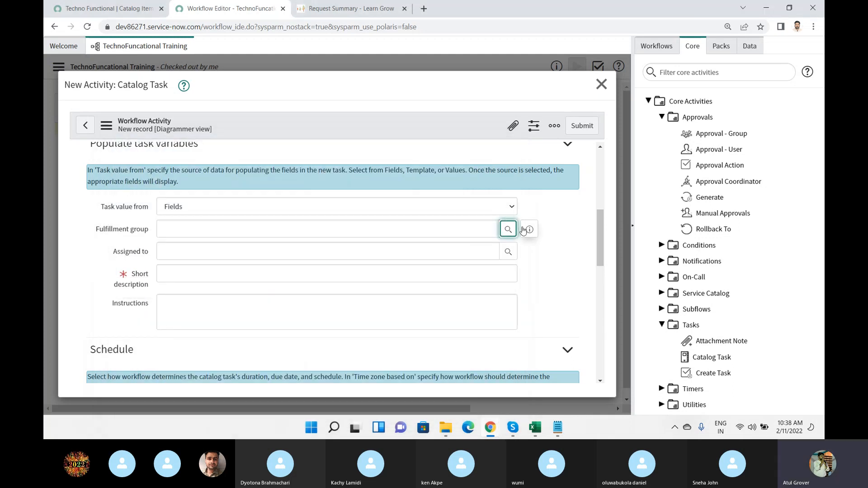
Reopen the fulfillment group lookup and look through the list of groups for a suitable one.
click(509, 229)
scroll(268, 278, down, 9)
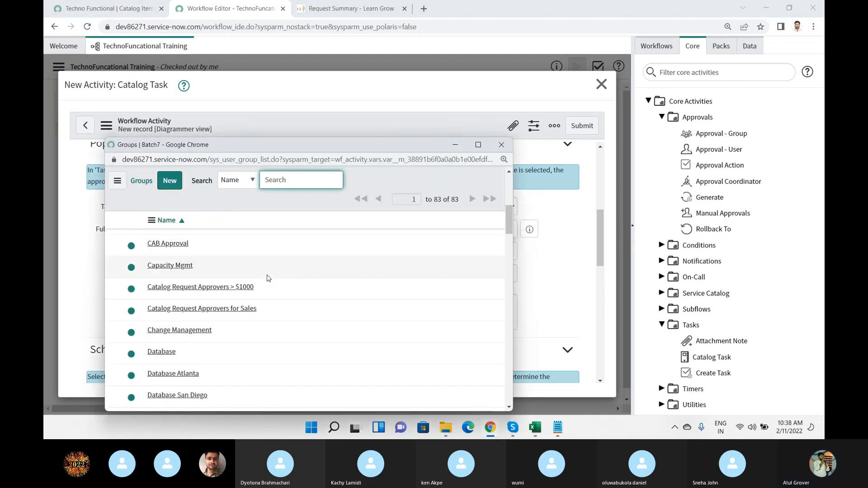
scroll(268, 280, down, 15)
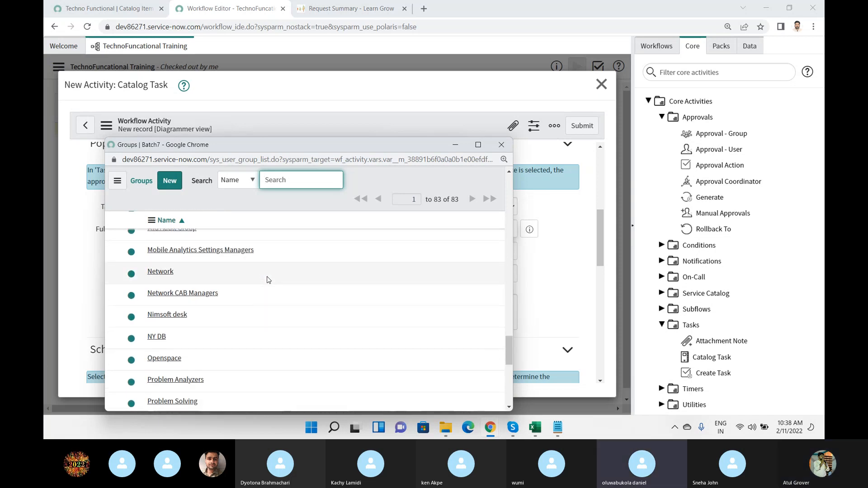
scroll(268, 280, down, 5)
scroll(269, 280, down, 3)
scroll(268, 280, up, 6)
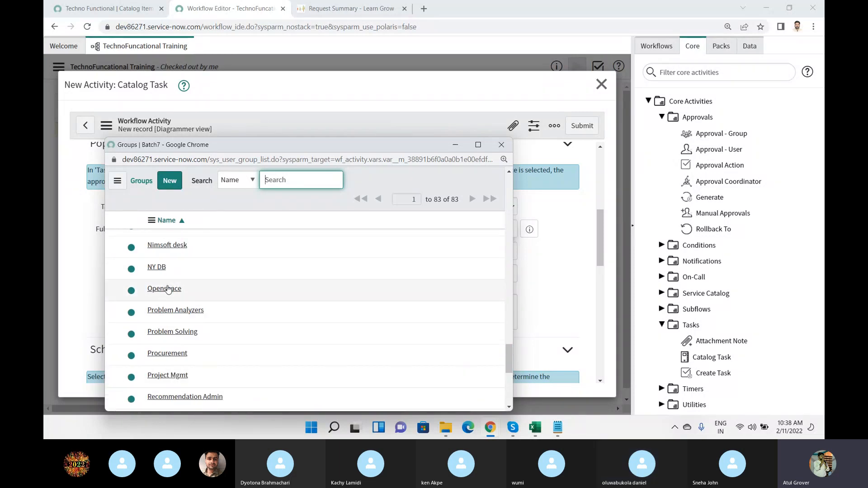
scroll(169, 281, up, 3)
scroll(170, 267, down, 3)
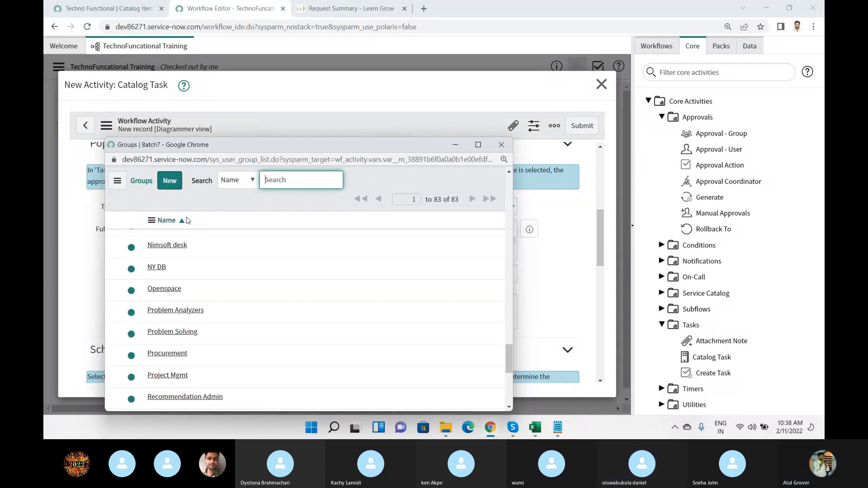
scroll(188, 271, down, 4)
scroll(194, 321, up, 4)
scroll(194, 321, up, 15)
Filter the groups by the name "service" and choose Service Desk as the fulfillment group.
click(207, 262)
text(servcie)
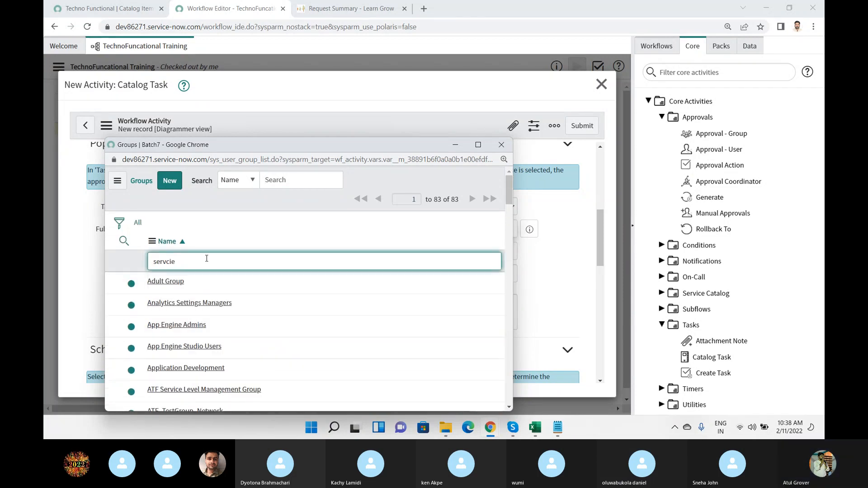
key(Return)
double_click(186, 245)
text(service)
key(Return)
click(154, 286)
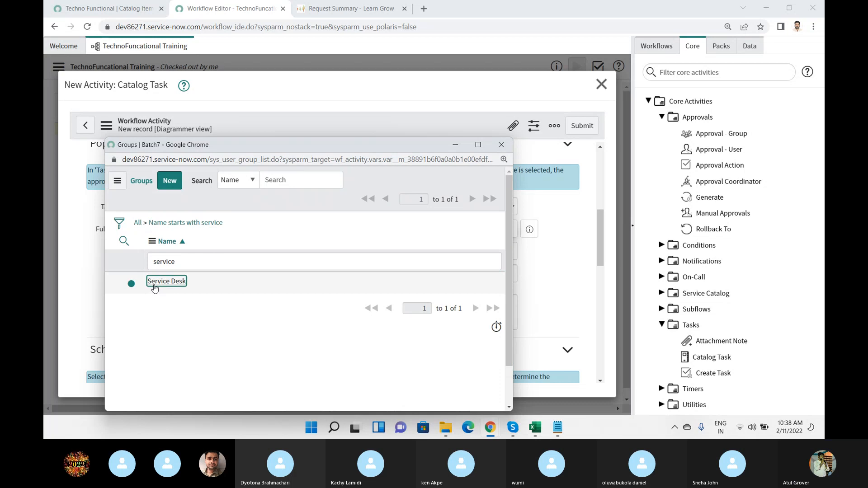
Preview the selected fulfillment group's record to check its name, and close the preview.
click(530, 230)
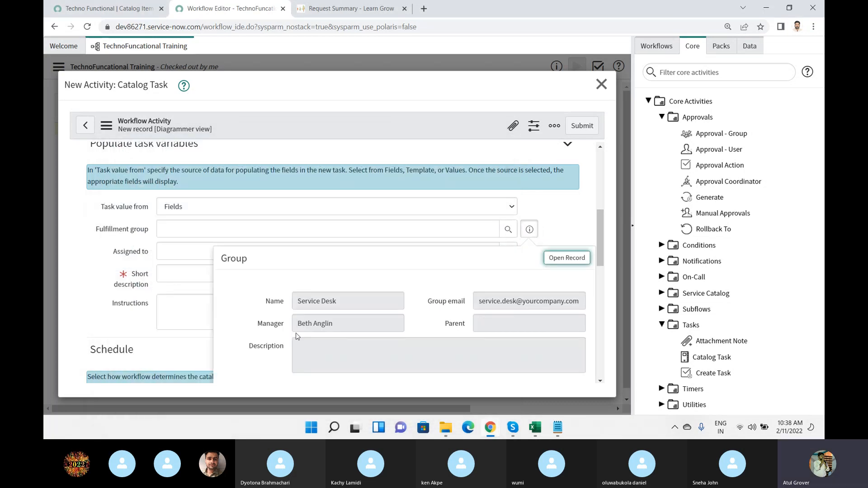
drag(348, 301, 286, 304)
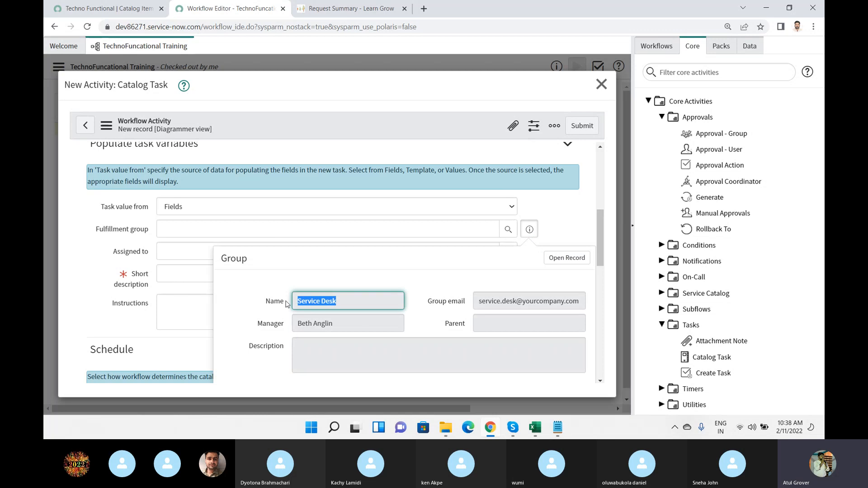
click(549, 211)
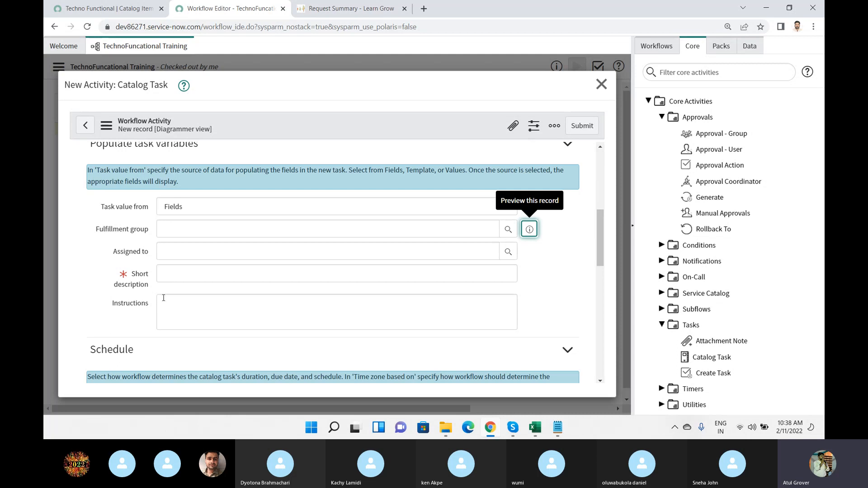
Enter "Get Student Info" as the catalog task's short description.
click(178, 273)
text(Get)
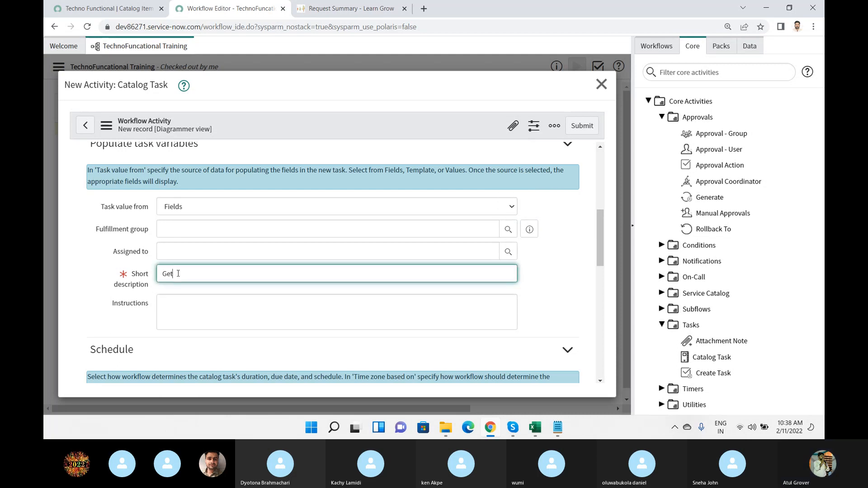
text( Student Inf)
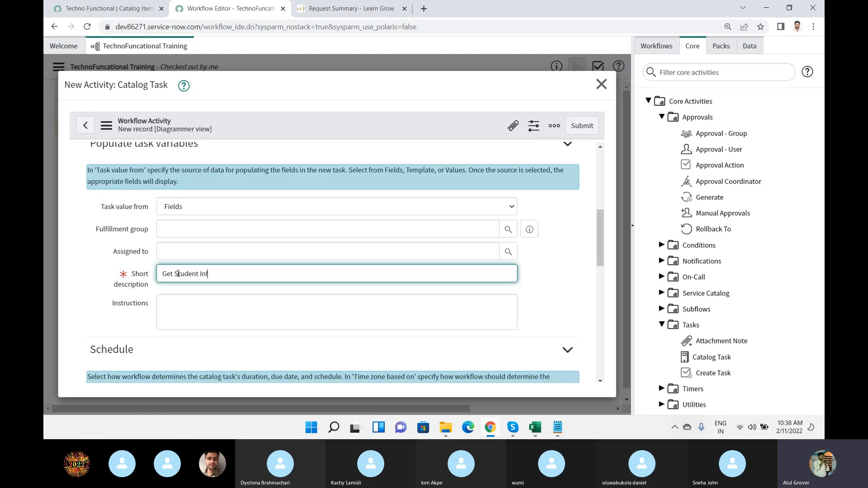
text(o)
Fill the catalog task's instructions with four lines: "Get Name", "Age", "Mobile" and "Email".
click(190, 292)
click(211, 304)
text(Get Name)
key(Return)
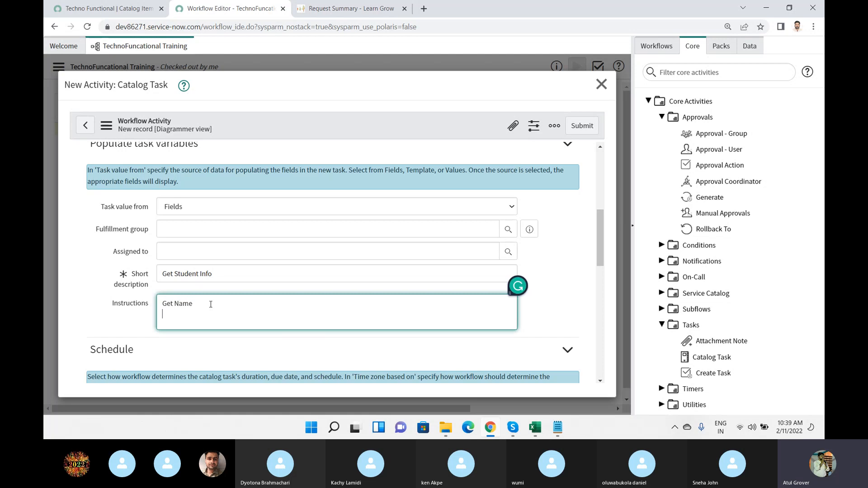
text(Age)
key(Return)
text(Mobile)
key(BackSpace)
key(BackSpace)
key(BackSpace)
key(BackSpace)
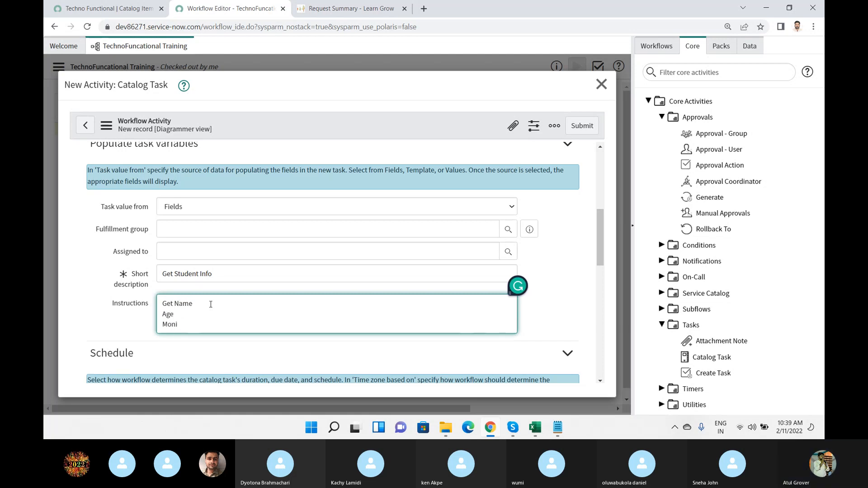
text(bile)
key(Return)
text(Email)
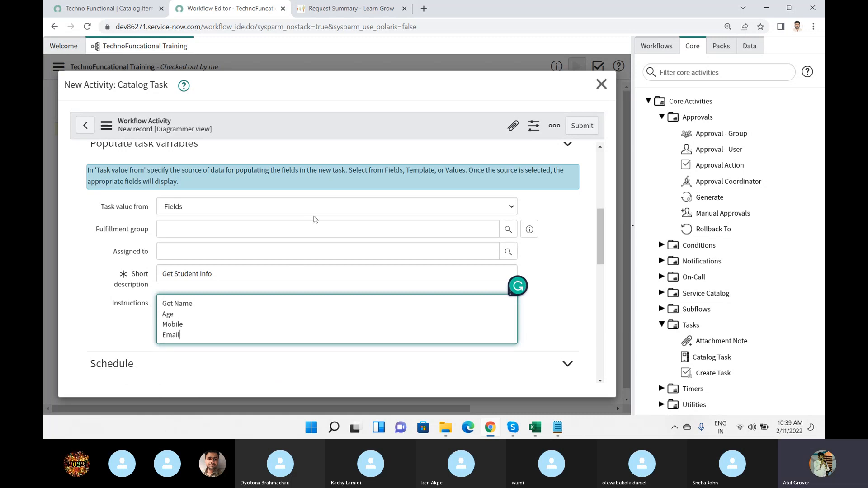
Review the remaining schedule, script and variable settings of the catalog task, leave them at their defaults, and submit the activity.
scroll(312, 226, down, 4)
scroll(312, 233, down, 3)
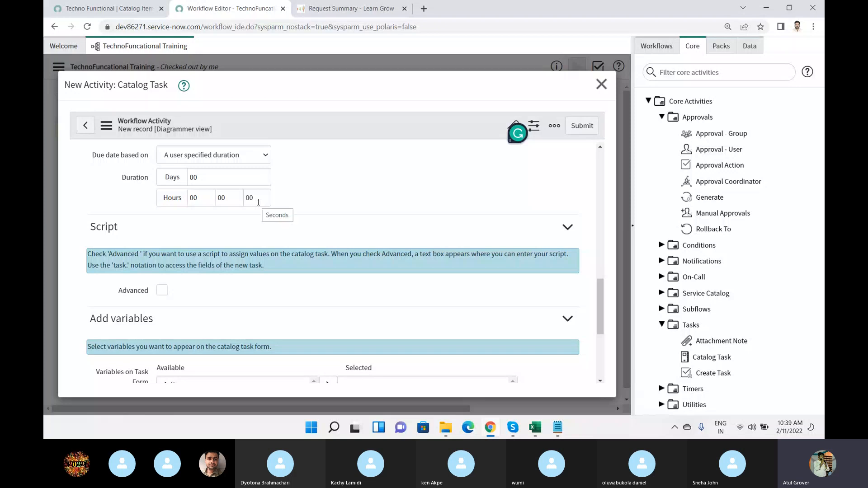
scroll(255, 215, down, 1)
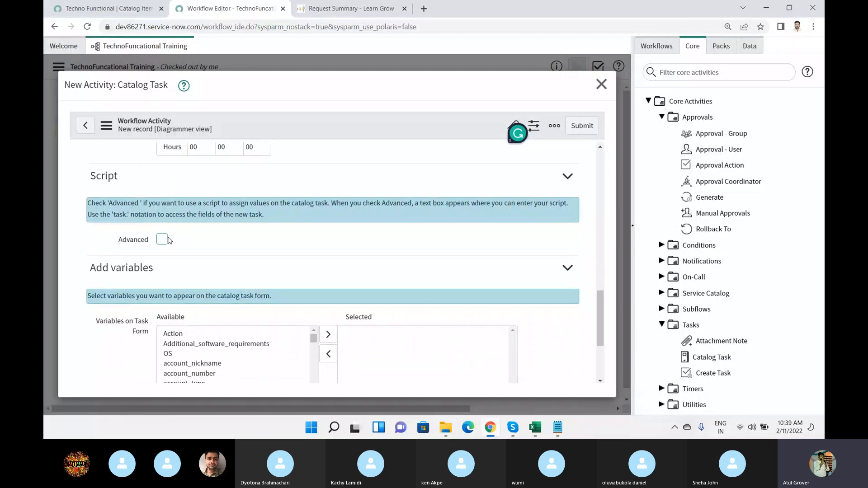
scroll(303, 244, down, 2)
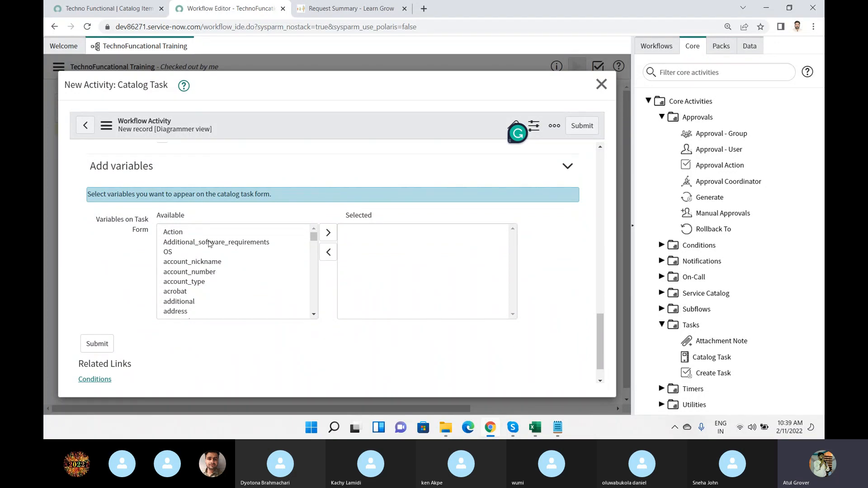
scroll(209, 244, down, 3)
scroll(202, 339, down, 1)
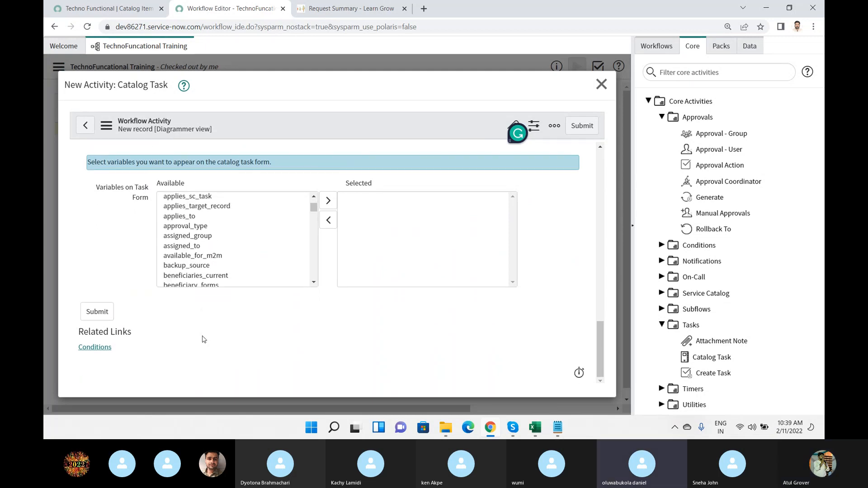
click(93, 316)
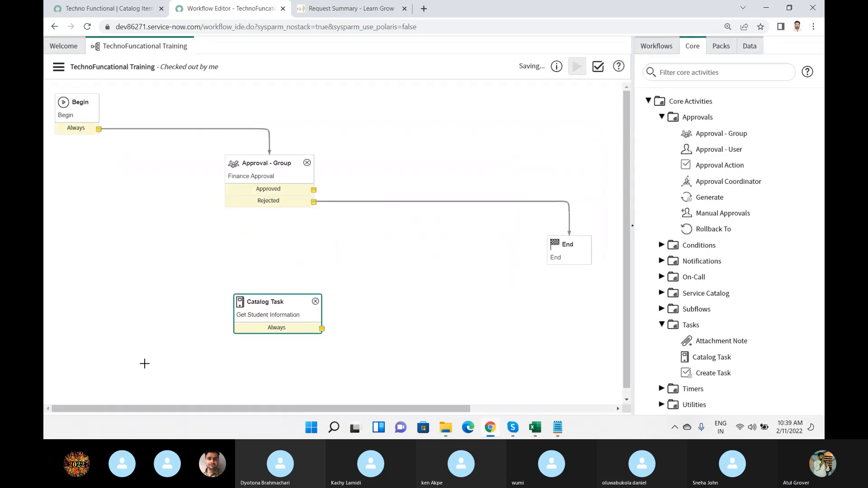
Place the catalog task beside Finance Approval and connect Approved to it and its Always outcome to End.
drag(288, 306, 426, 147)
drag(313, 190, 392, 144)
drag(460, 169, 572, 242)
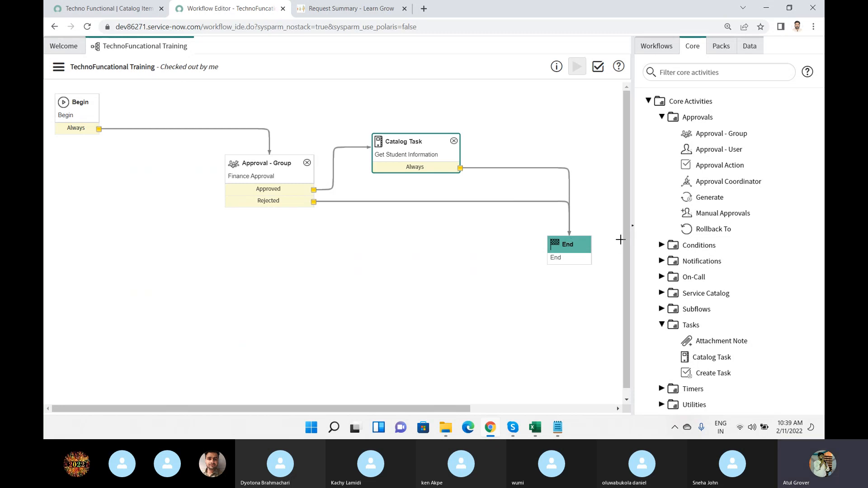
click(632, 227)
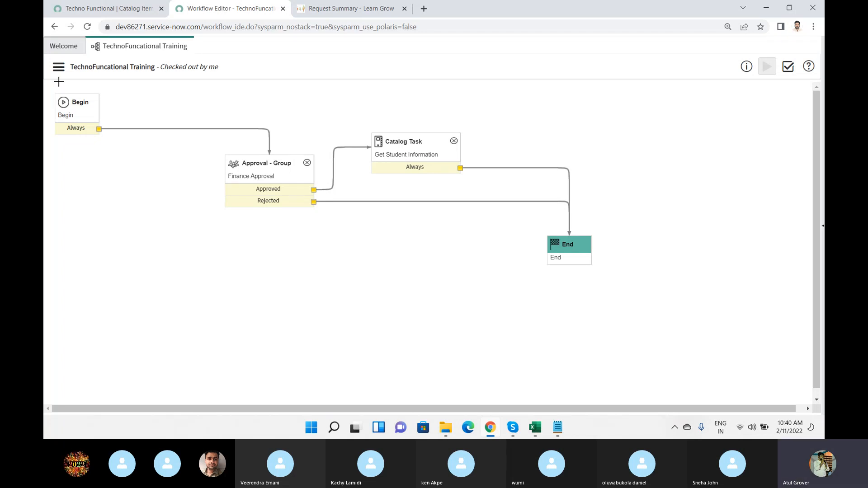
Assign the TechnoFuncational Training workflow to the Techno Functional catalog item and save the record.
click(113, 8)
click(208, 266)
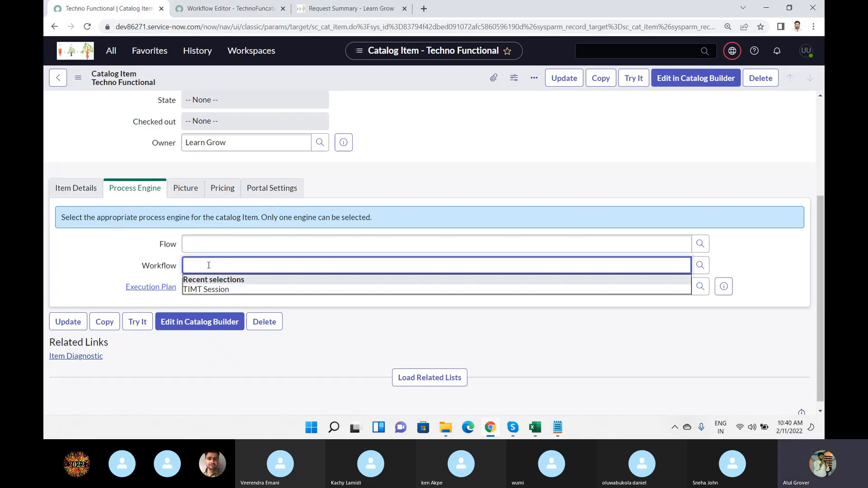
click(213, 8)
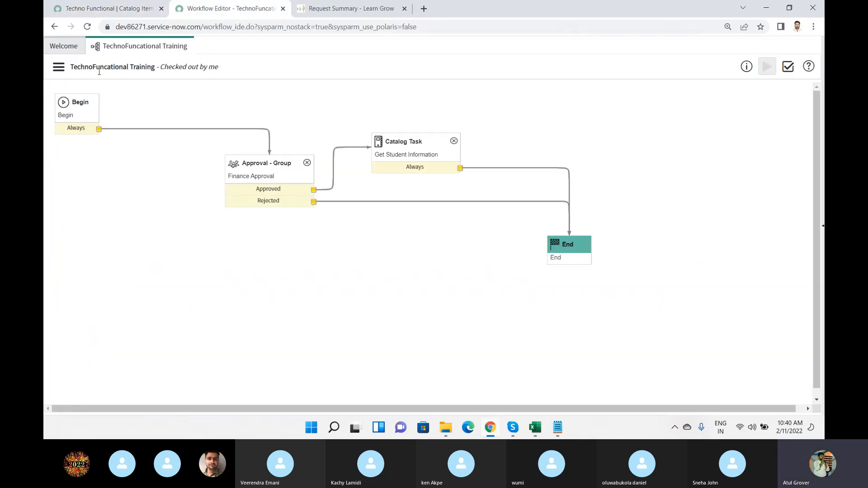
click(115, 6)
click(221, 256)
text(Tech)
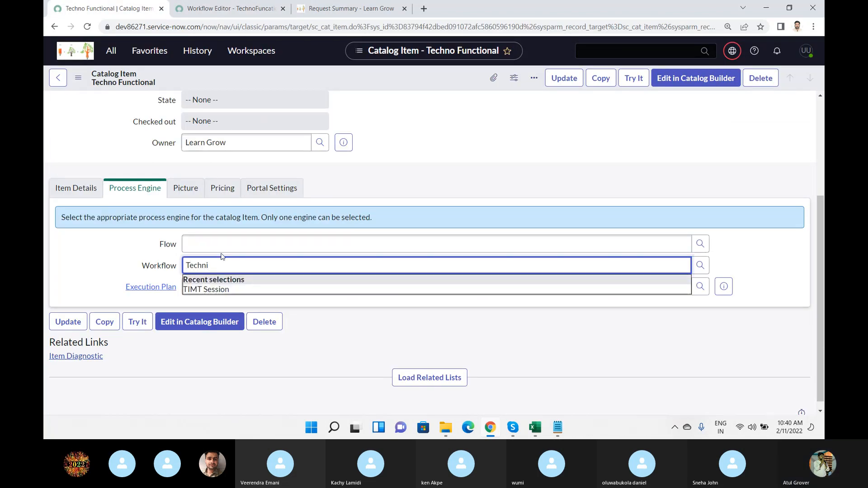
text(ni)
key(BackSpace)
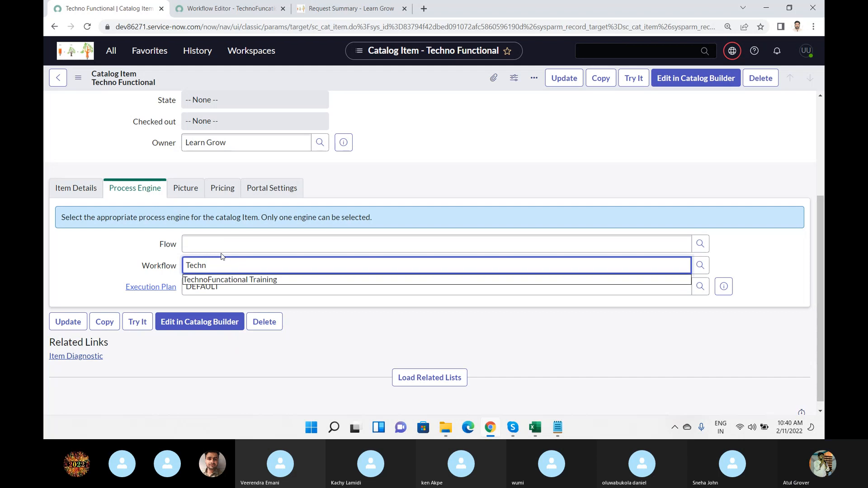
click(222, 280)
right_click(332, 73)
click(344, 80)
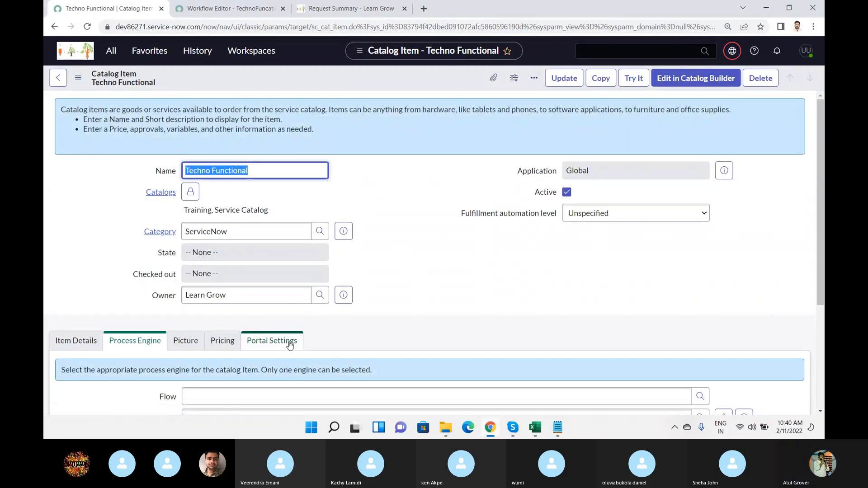
Return to the workflow editor and publish the checked-out TechnoFuncational Training workflow.
click(195, 13)
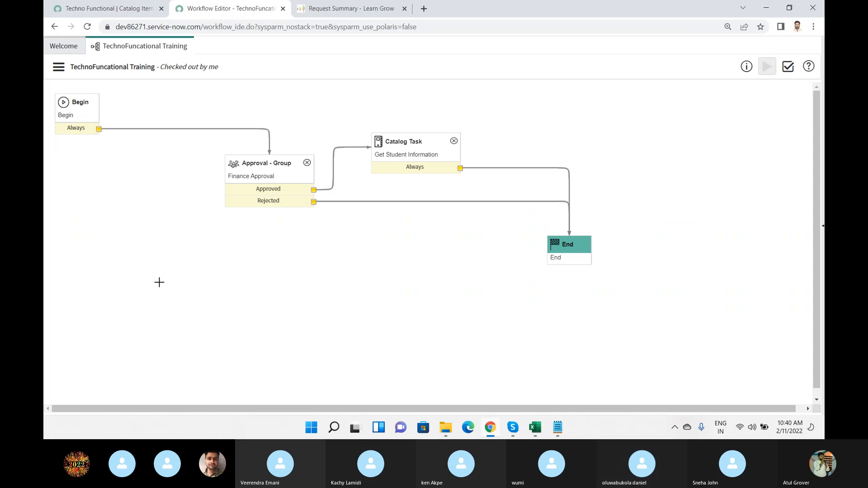
drag(162, 67, 217, 70)
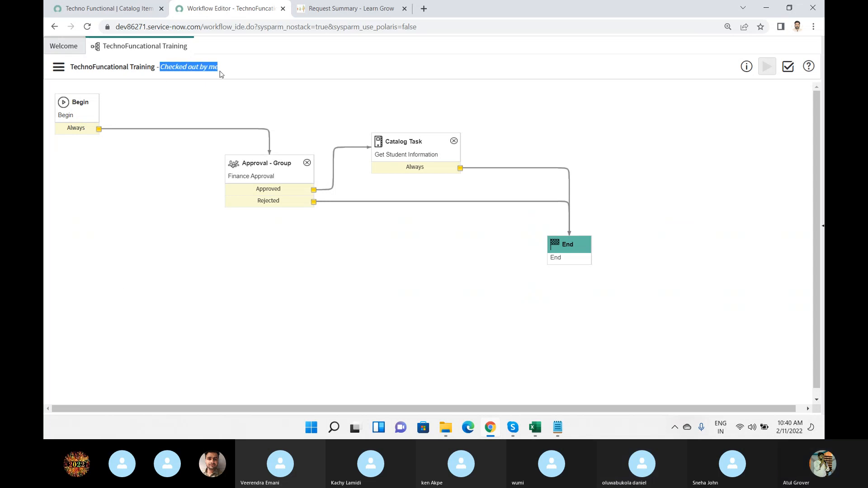
click(59, 67)
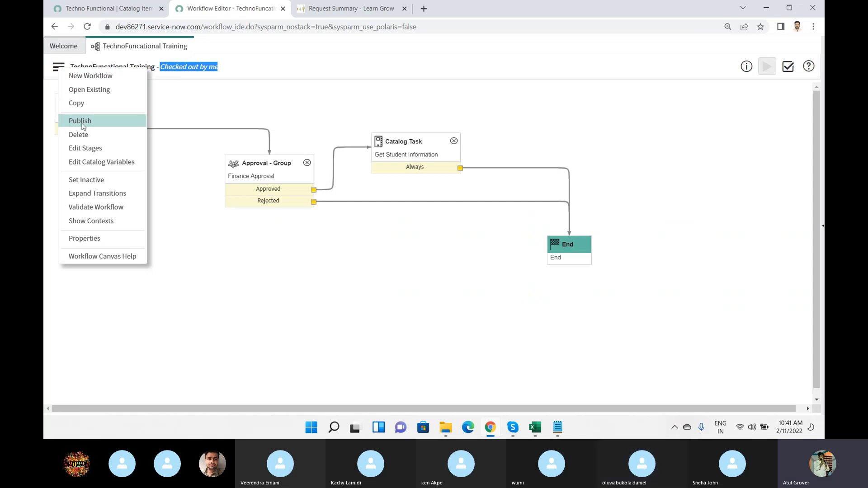
key(Escape)
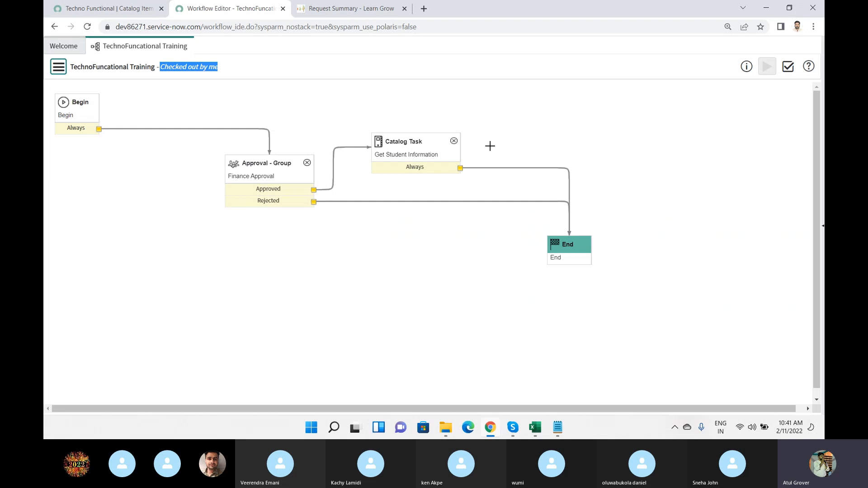
click(56, 73)
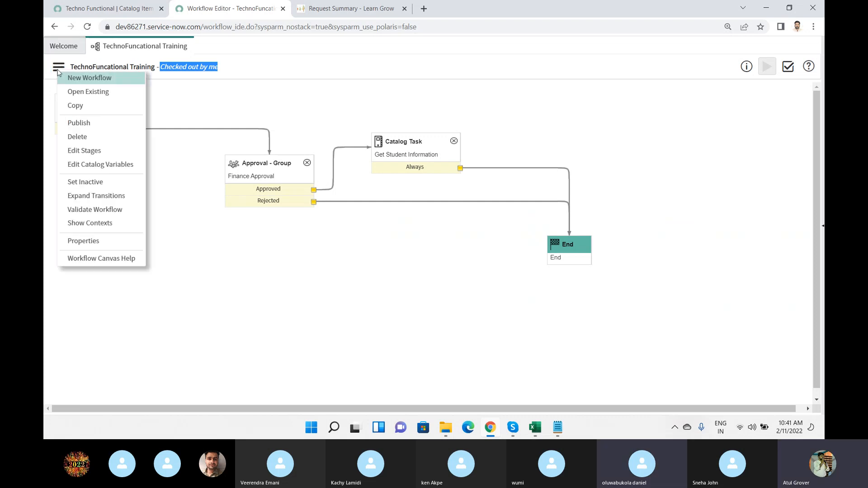
click(77, 125)
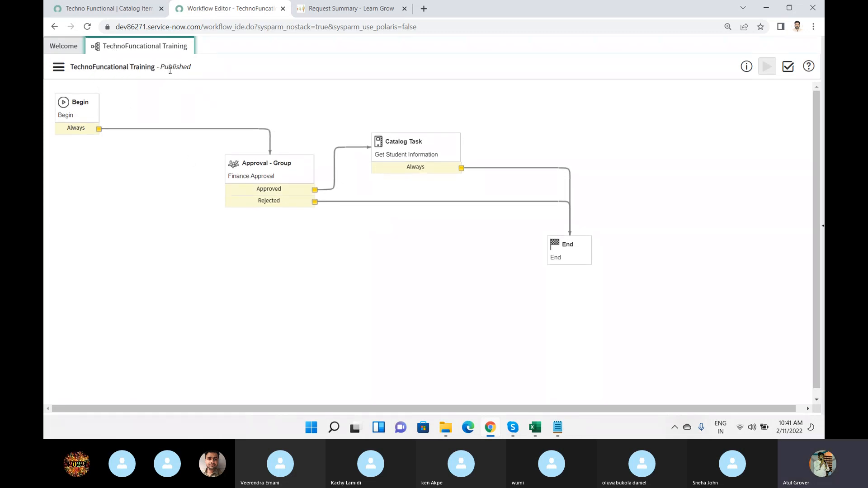
In the service portal, open the Techno Functional item from the Training catalog's ServiceNow category.
click(352, 10)
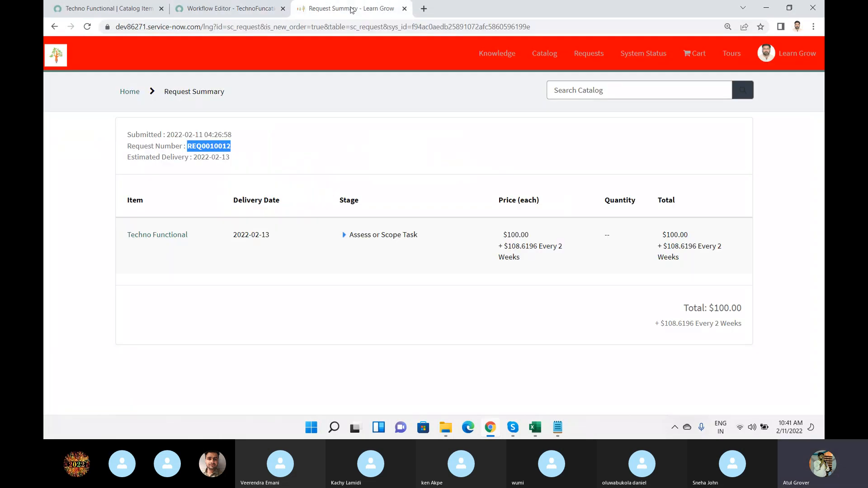
click(532, 55)
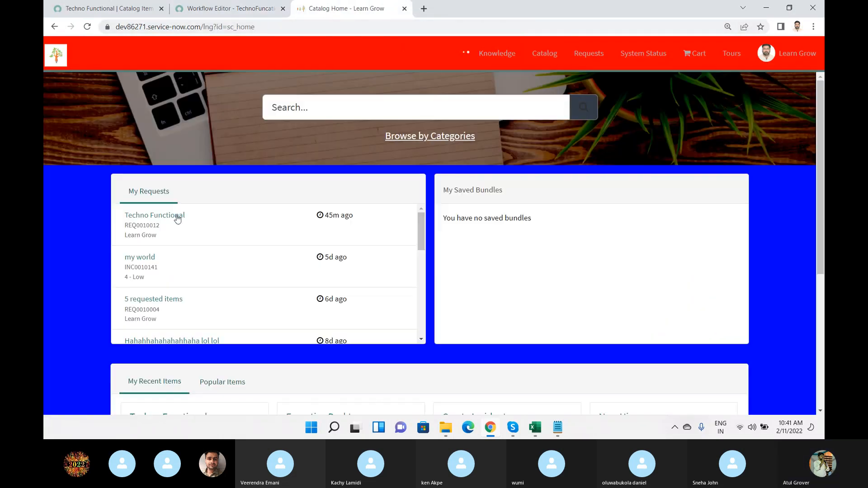
click(414, 143)
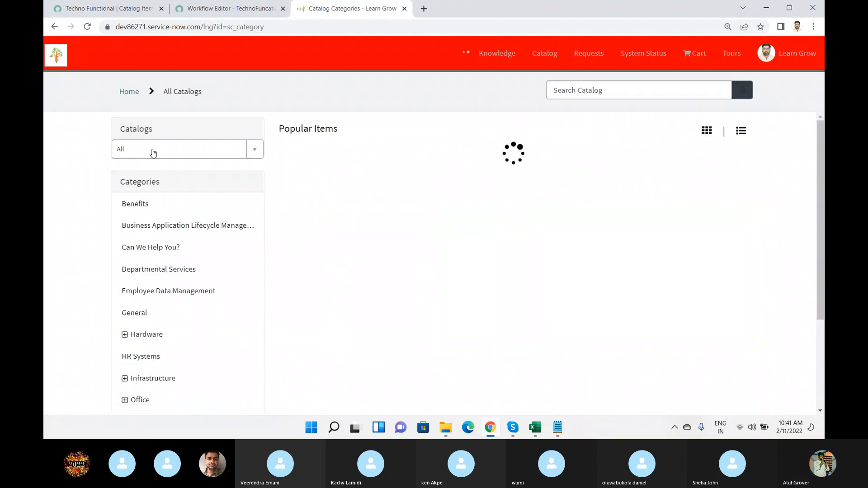
click(152, 149)
click(140, 263)
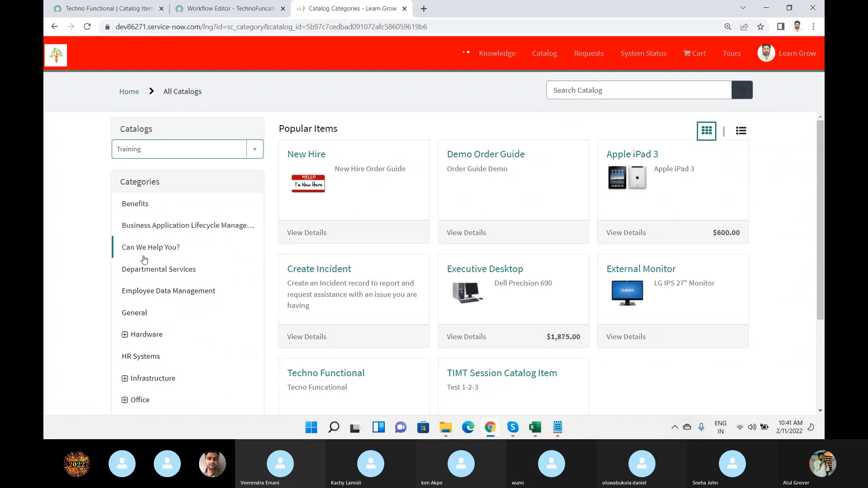
click(136, 204)
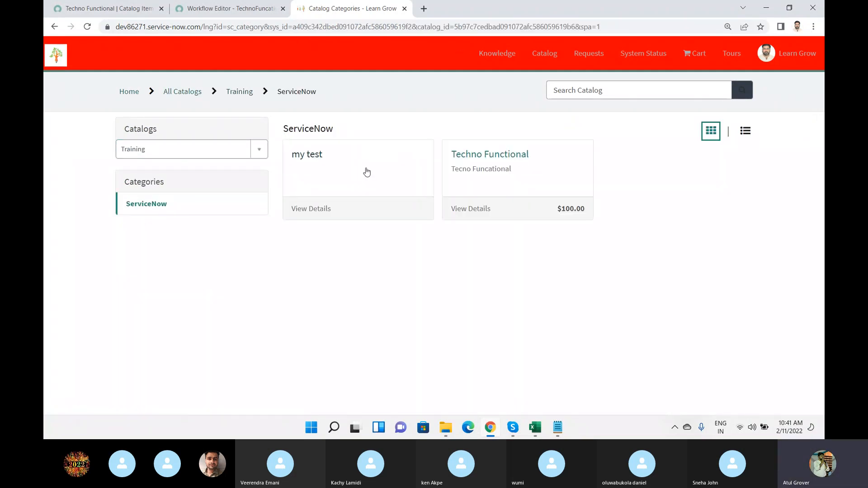
click(473, 157)
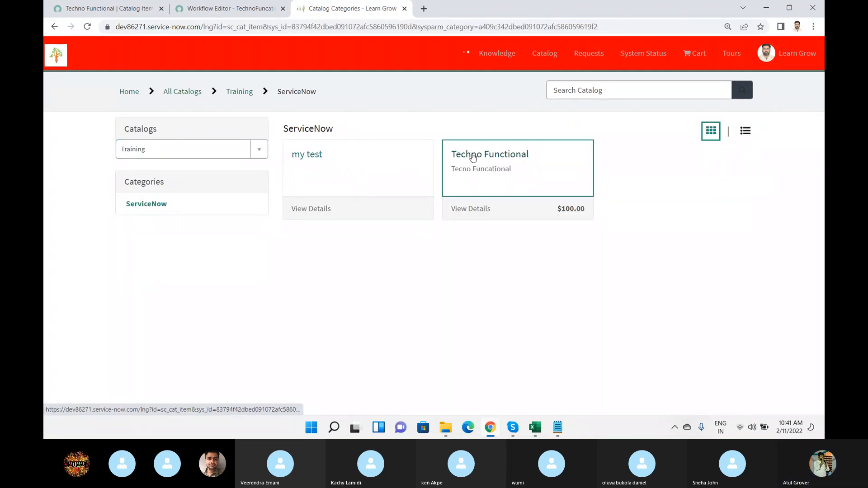
Attach the day2 image from the Batch7 folder to the Techno Functional item and submit the request.
scroll(510, 212, down, 3)
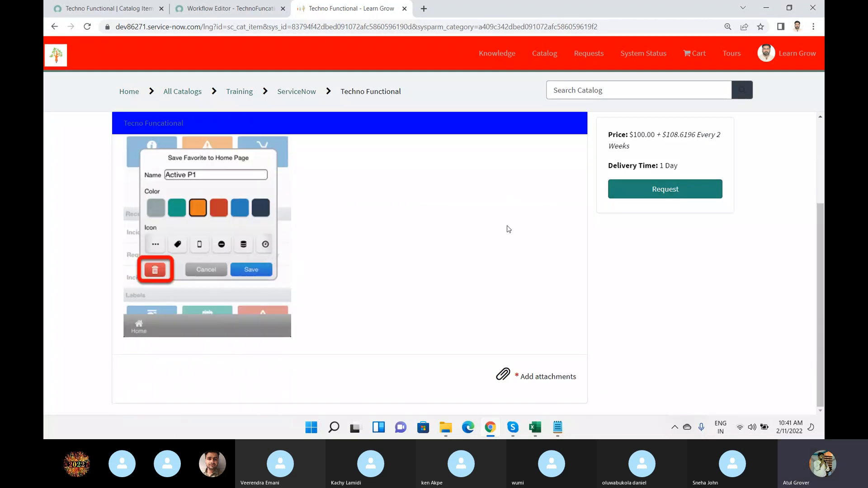
click(521, 377)
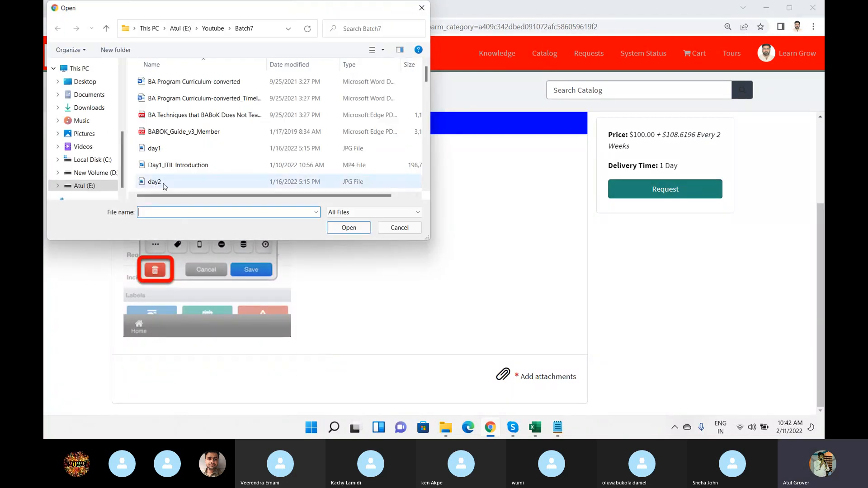
click(163, 165)
click(154, 182)
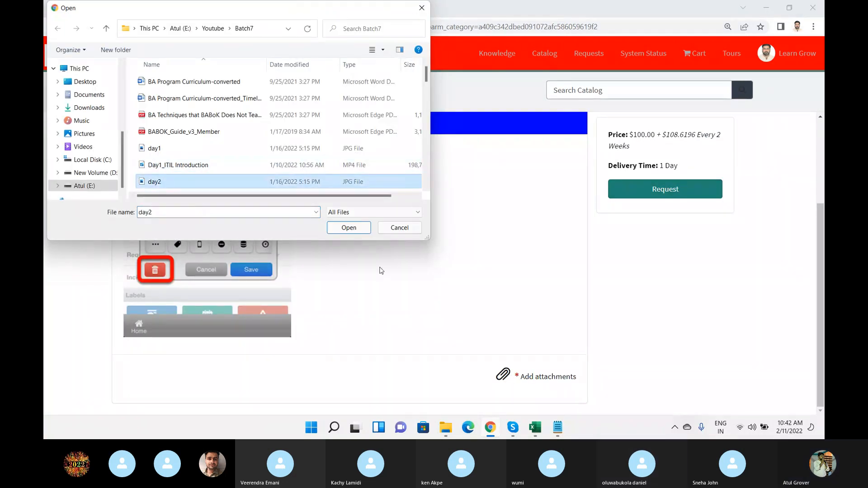
click(348, 228)
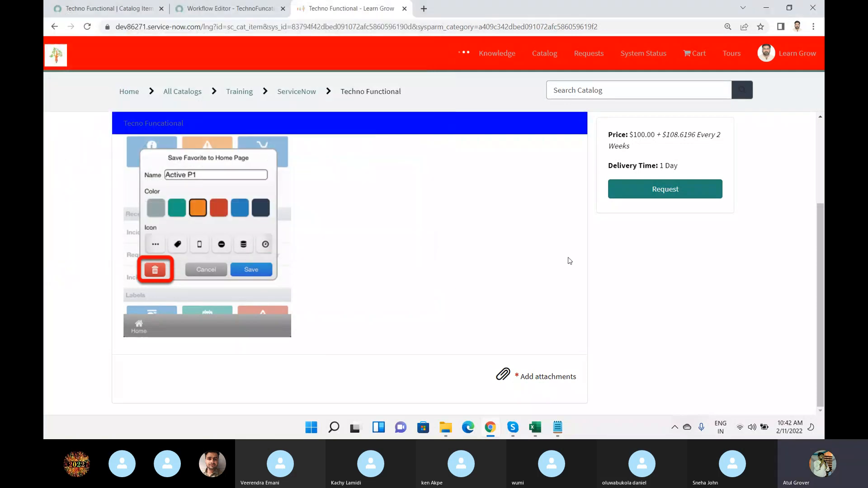
click(660, 191)
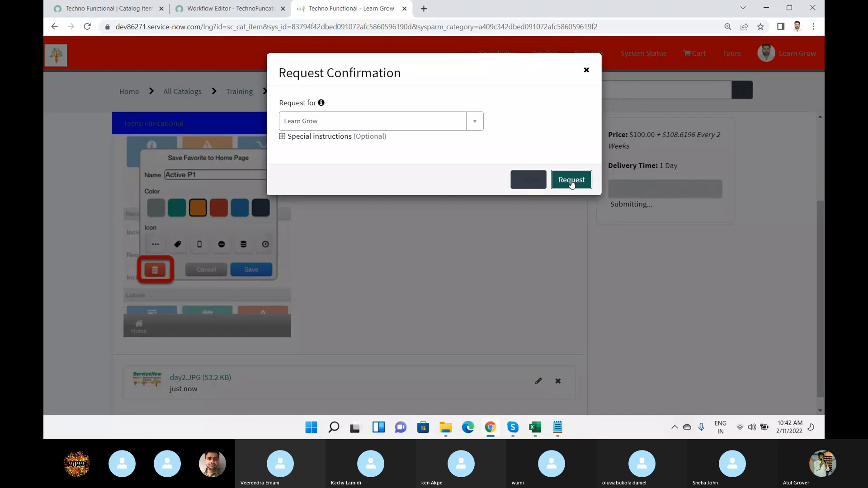
click(572, 183)
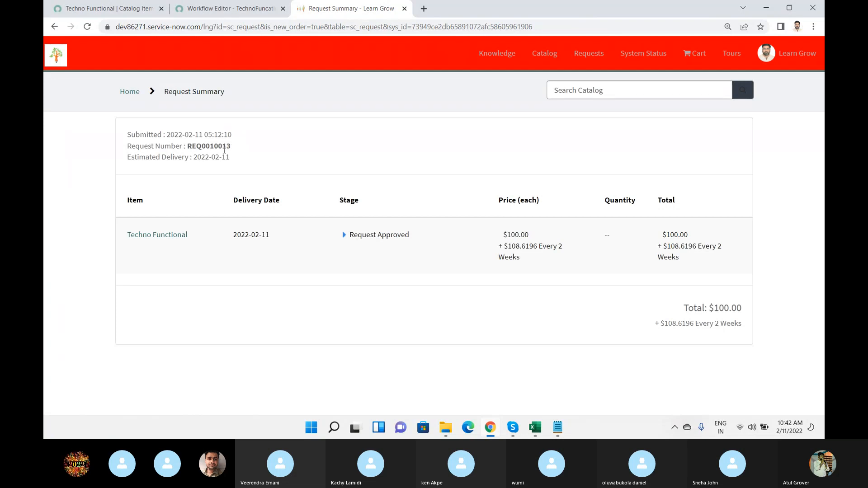
Search the application navigator for "request" and open the list of service catalog requests.
double_click(224, 148)
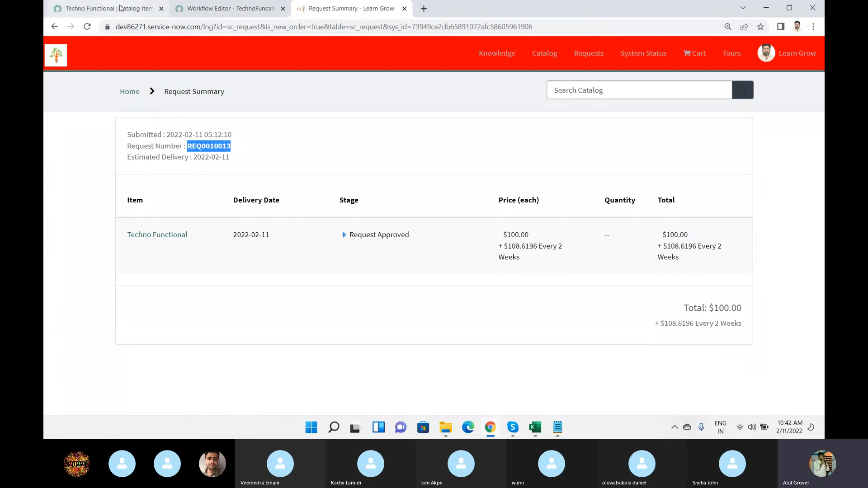
click(131, 8)
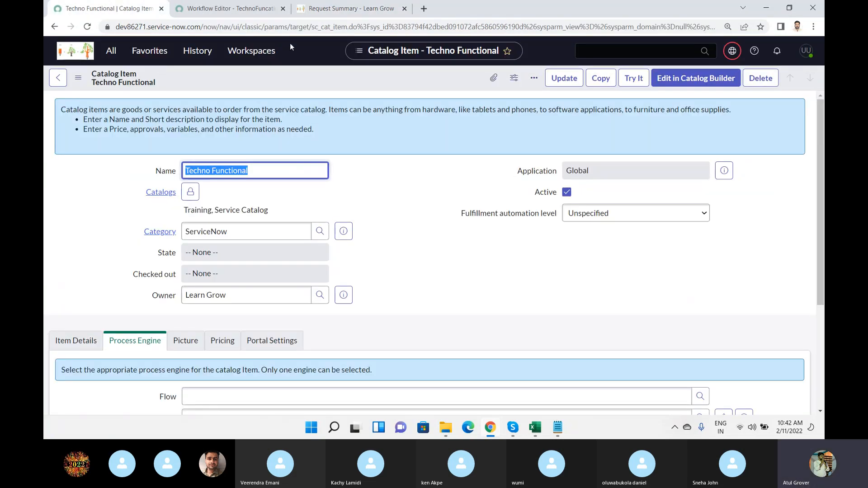
click(111, 51)
click(125, 86)
key(ctrl+a)
text(request)
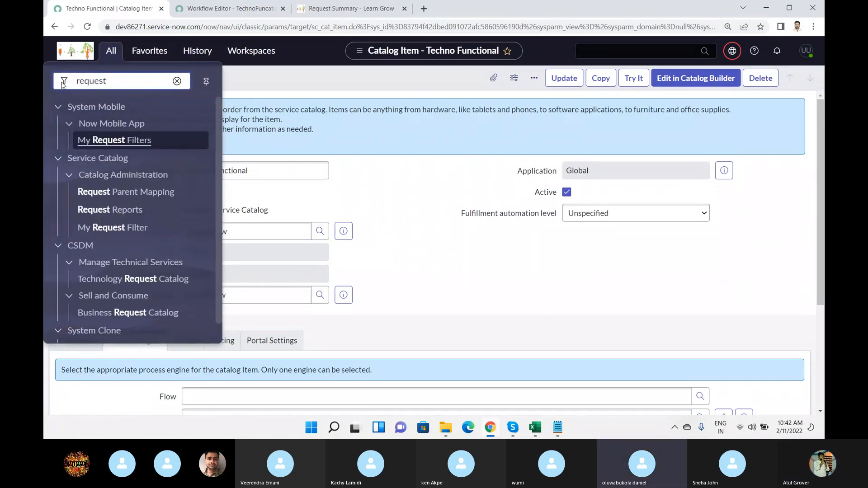
scroll(118, 209, down, 1)
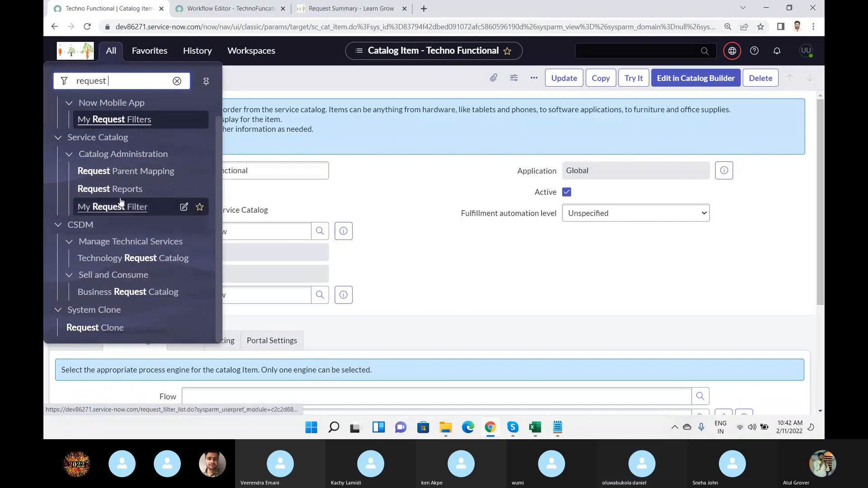
scroll(120, 203, up, 1)
key(BackSpace)
scroll(113, 217, down, 5)
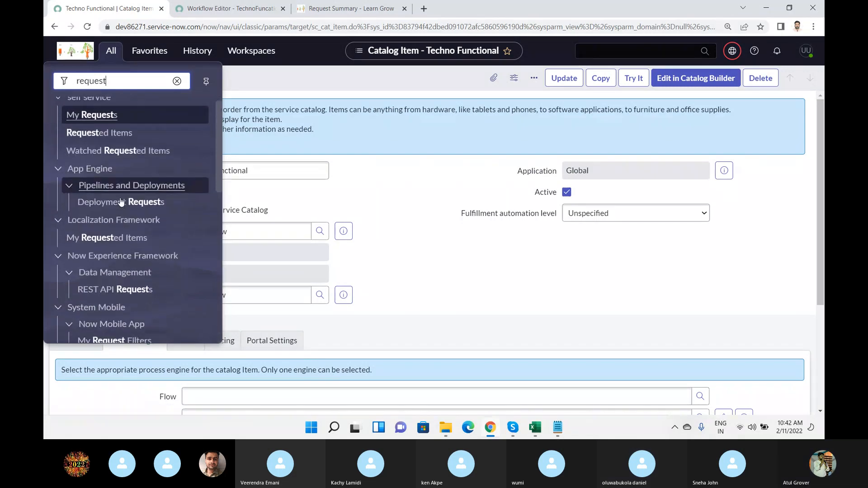
click(105, 235)
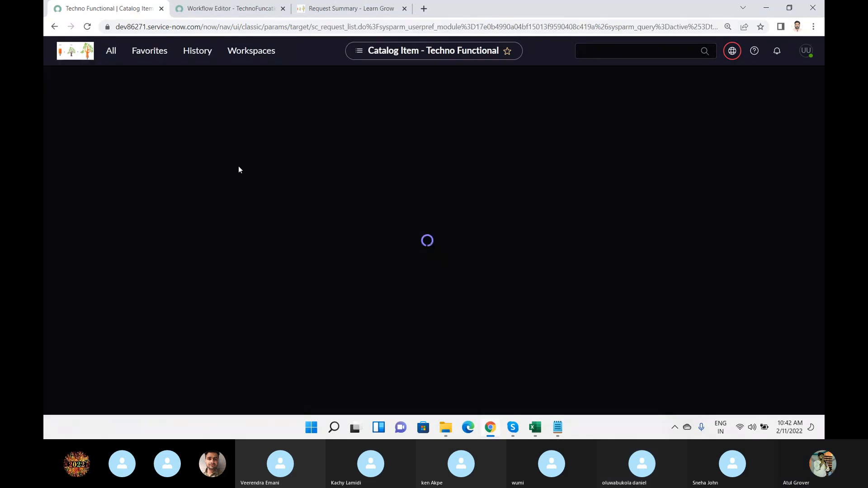
Open the newly submitted request, load its related lists, and open the Techno Functional requested item.
click(114, 159)
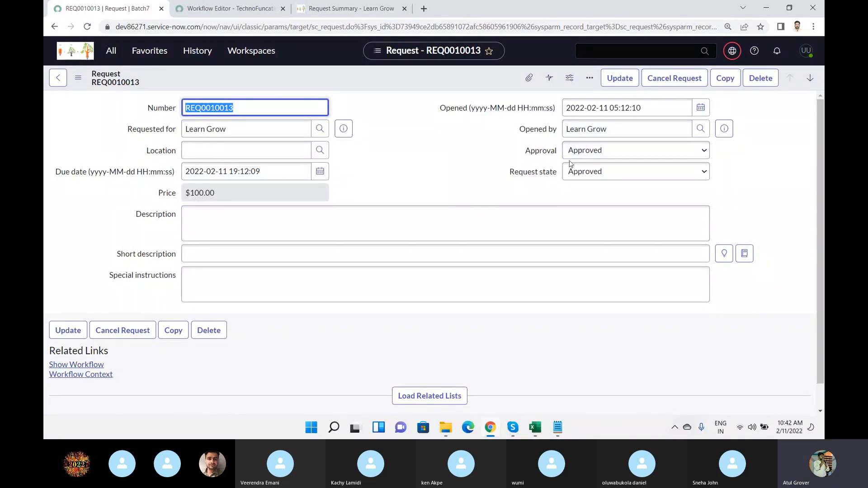
scroll(438, 163, down, 1)
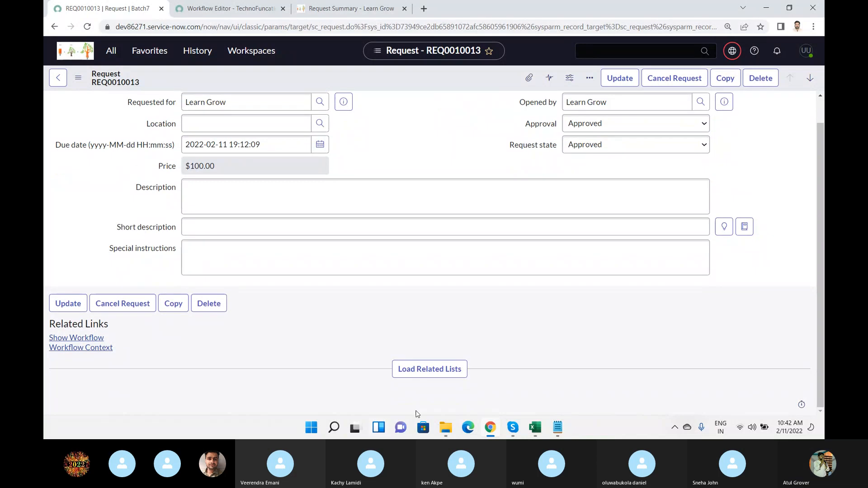
click(427, 369)
scroll(423, 289, down, 3)
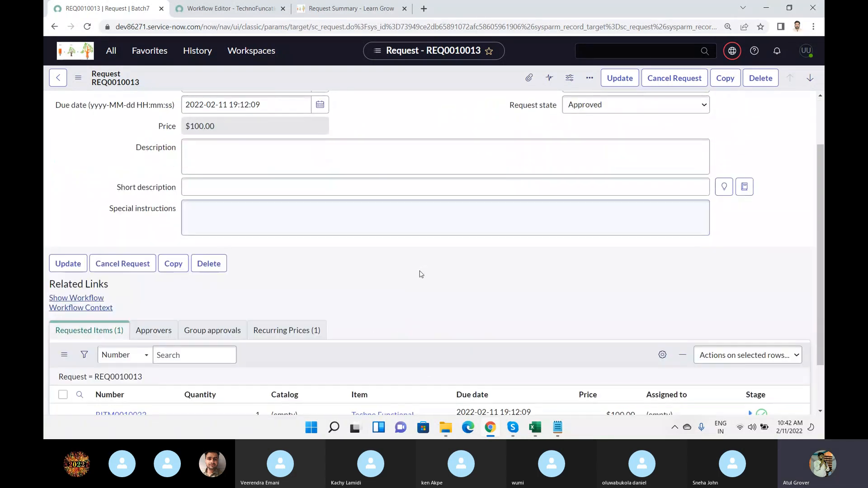
click(118, 339)
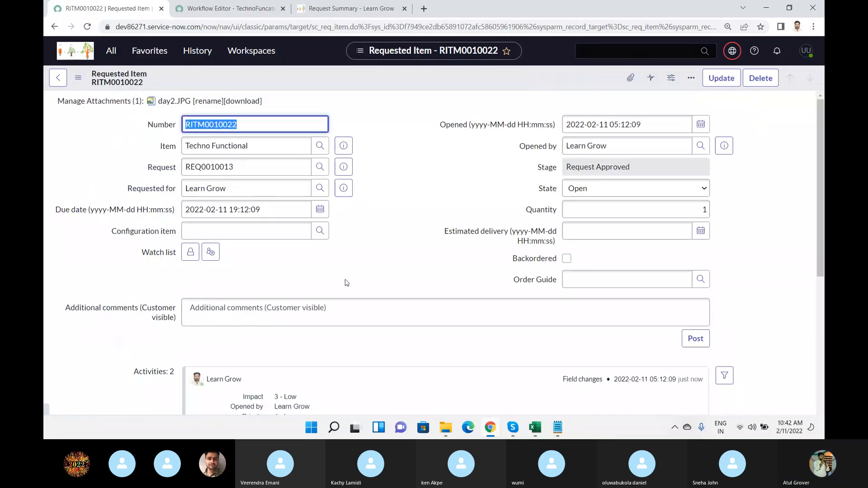
Examine the requested item's stage, uploaded image and catalog task list.
click(650, 166)
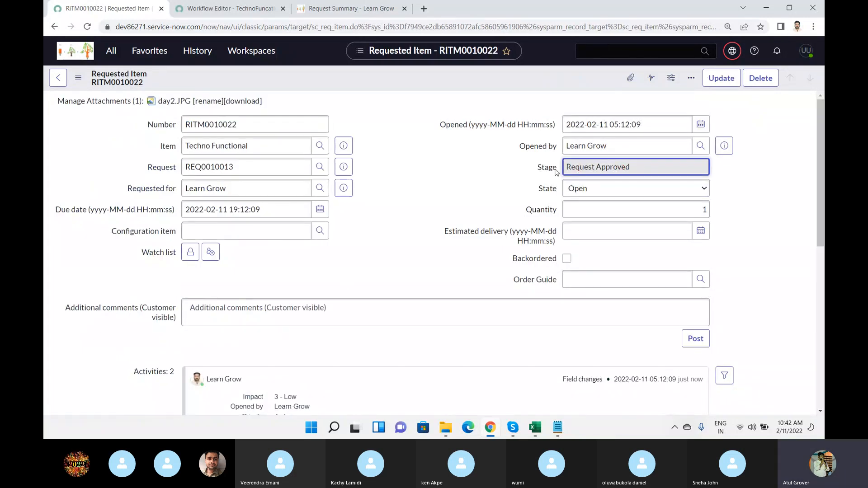
scroll(390, 215, down, 10)
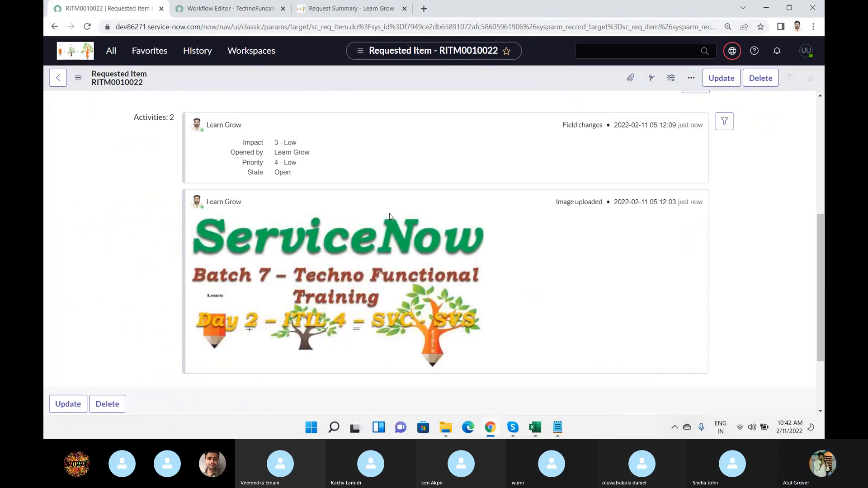
click(407, 368)
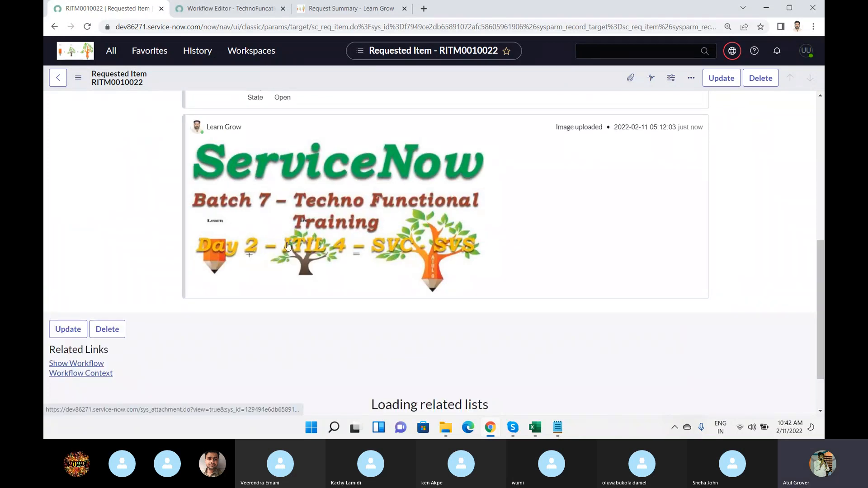
scroll(288, 247, down, 2)
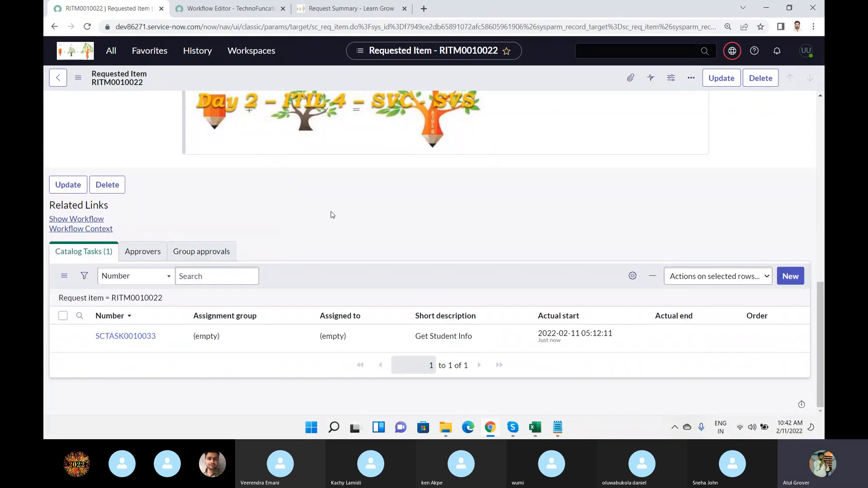
scroll(332, 215, up, 4)
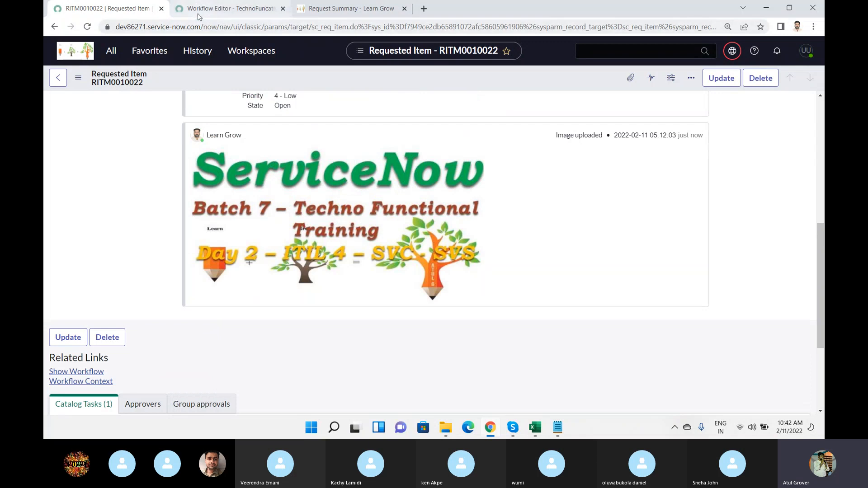
In the workflow editor, open the Finance Approval activity's properties and examine the price threshold in its condition.
click(198, 14)
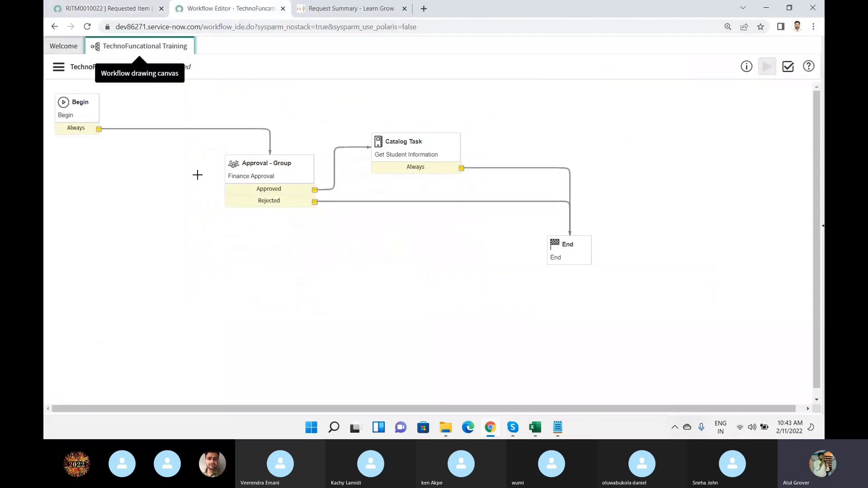
double_click(278, 176)
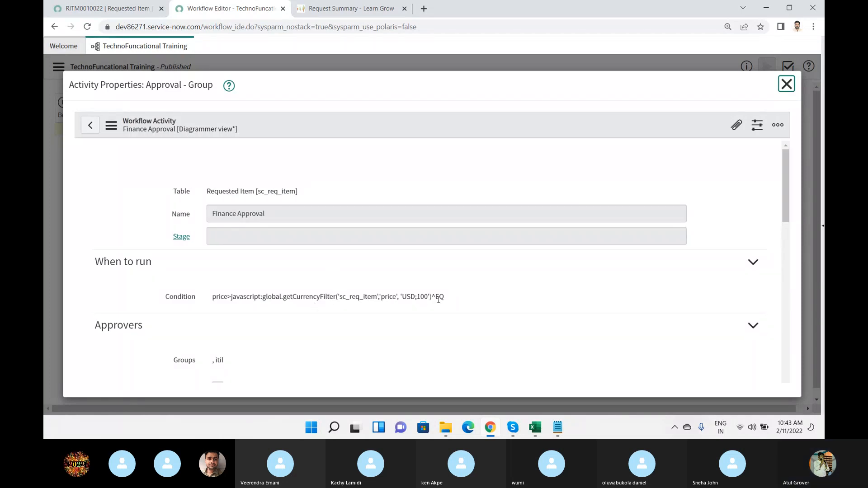
scroll(442, 294, down, 4)
scroll(284, 236, up, 3)
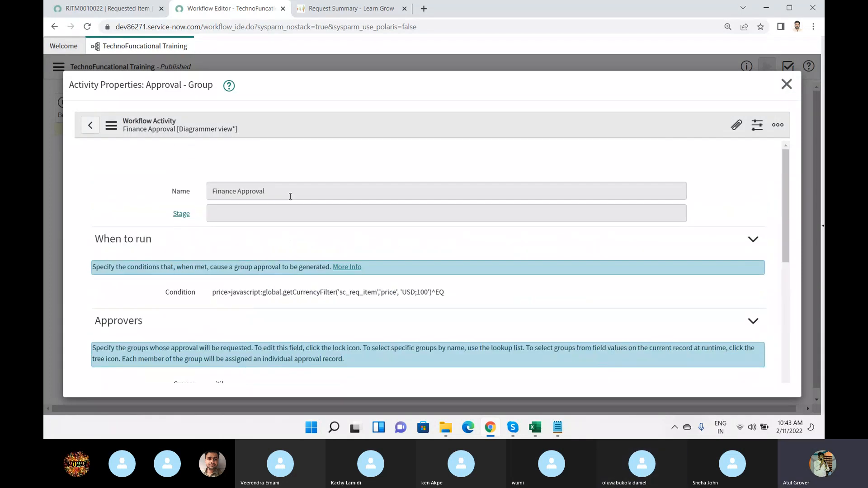
double_click(427, 293)
Show the requested item's running workflow and inspect the details of its Finance Approval and catalog task activities.
click(104, 9)
scroll(236, 317, down, 3)
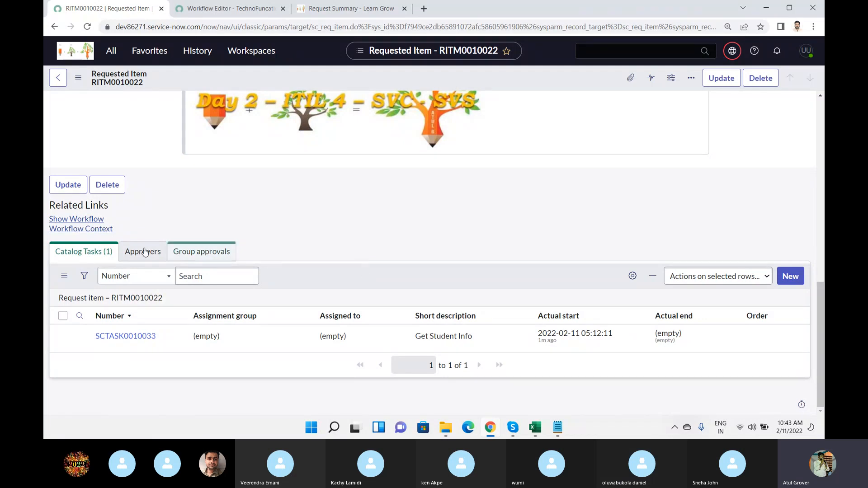
click(90, 219)
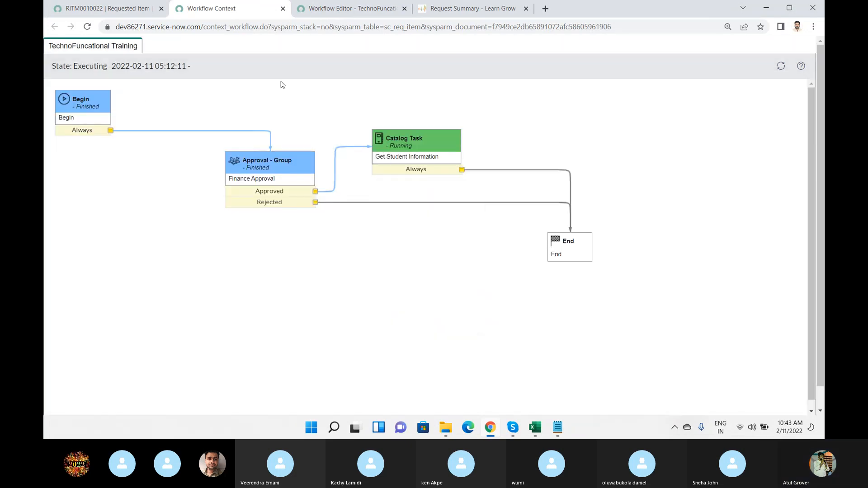
mouse_move(255, 193)
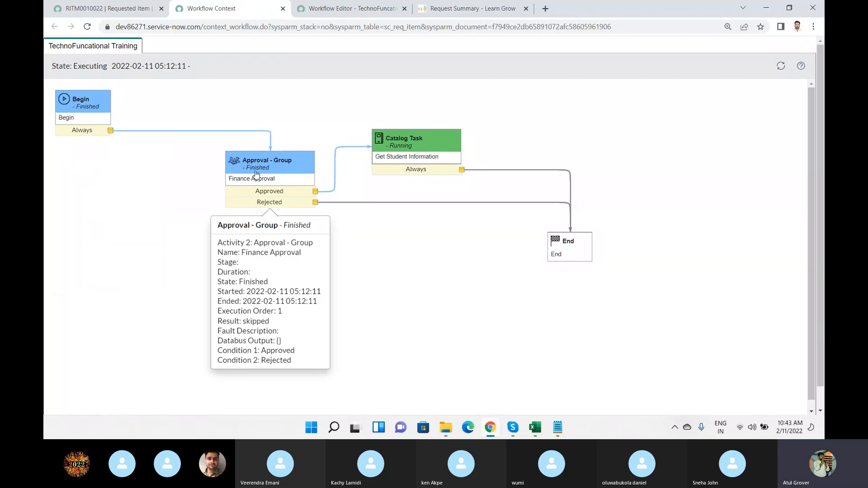
mouse_move(410, 145)
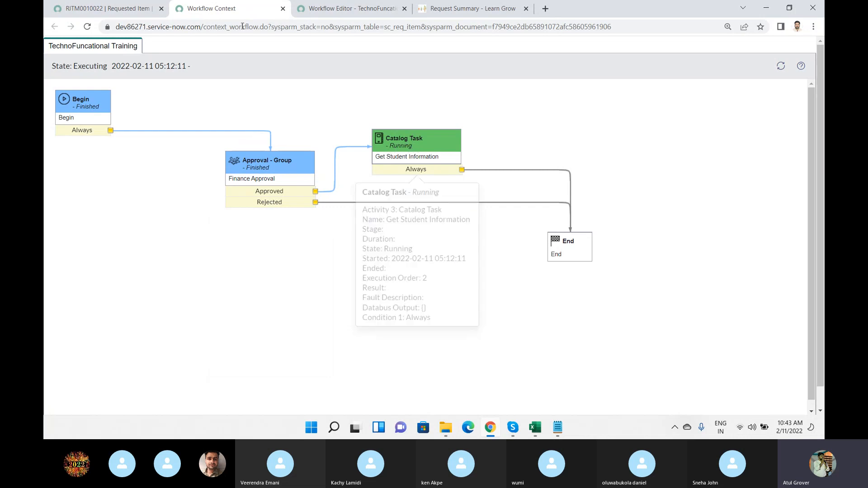
Open the requested item's Get Student Info catalog task, review its short description and description, and close the task.
click(99, 12)
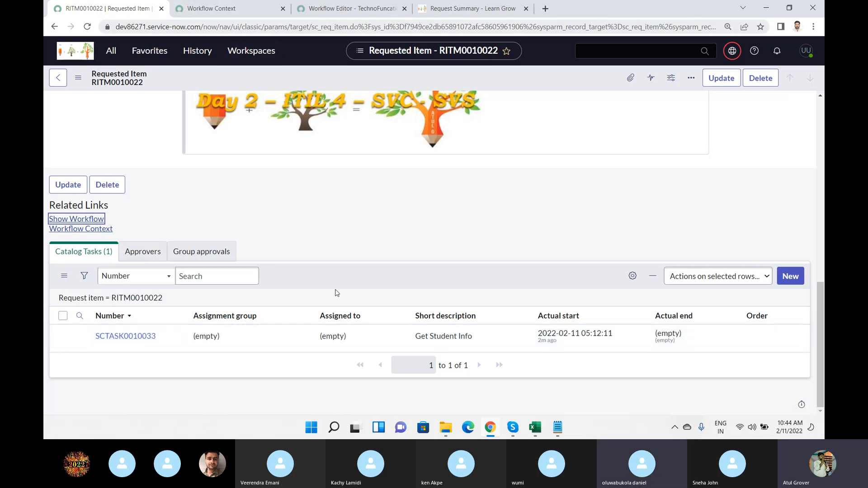
click(124, 338)
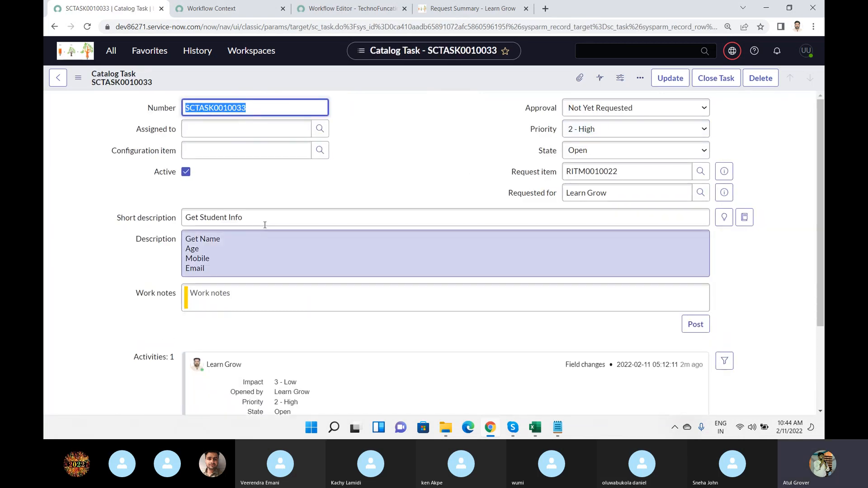
drag(262, 220, 181, 217)
drag(230, 272, 166, 227)
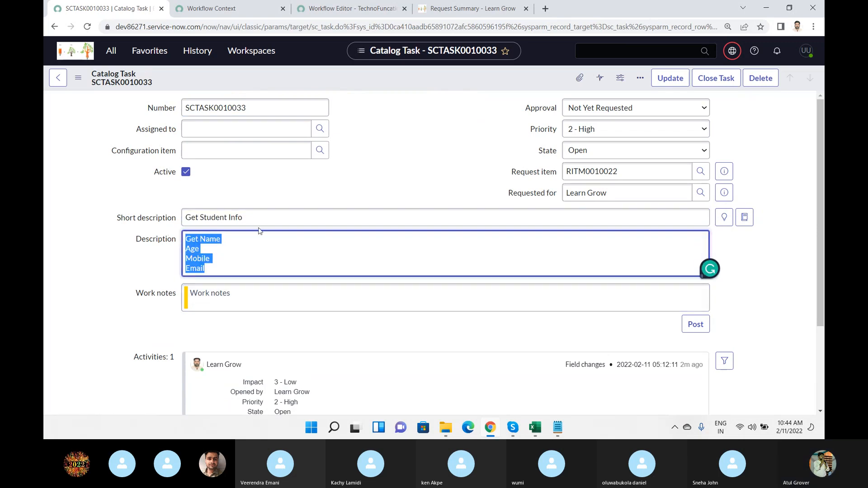
scroll(258, 230, down, 2)
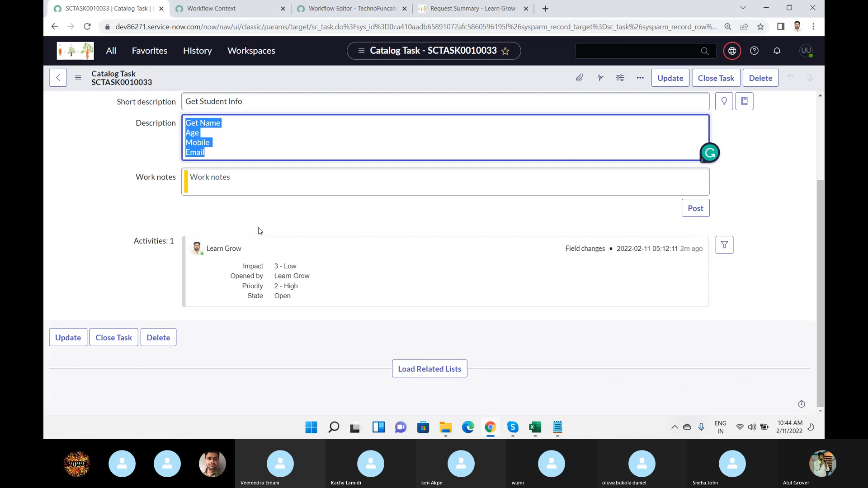
scroll(312, 258, up, 2)
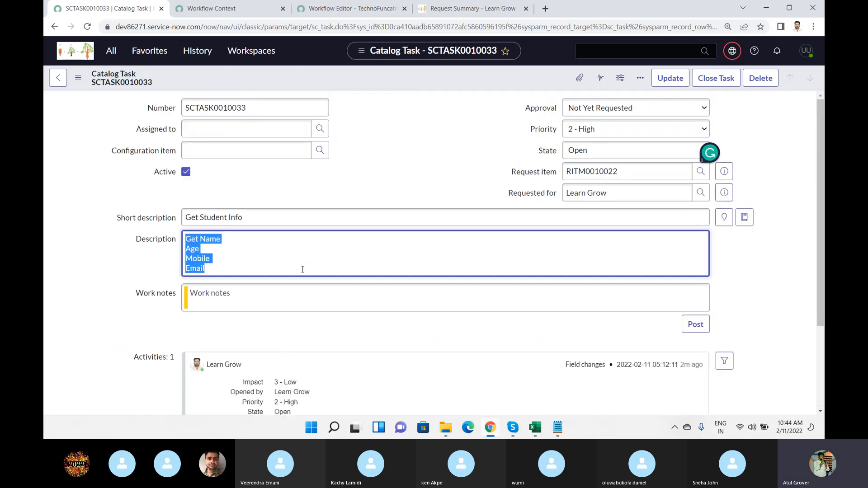
click(710, 79)
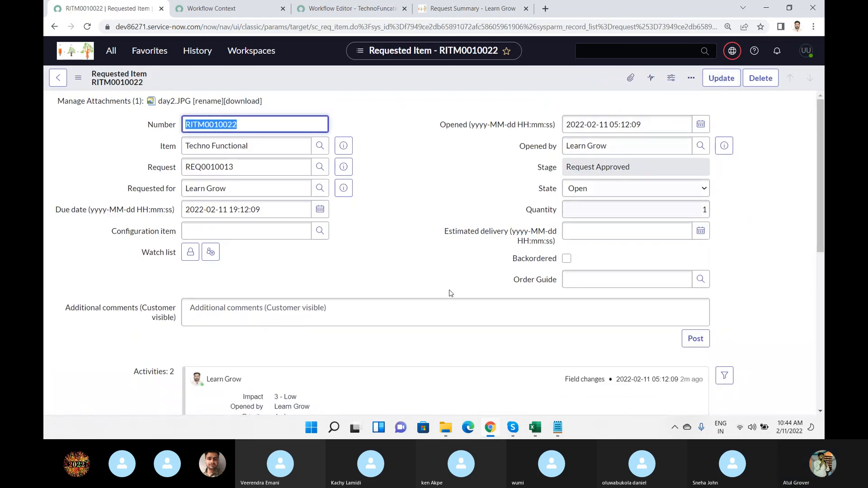
Check the requested item's state and stage and its catalog task's actual end time.
scroll(375, 279, down, 2)
scroll(374, 278, up, 2)
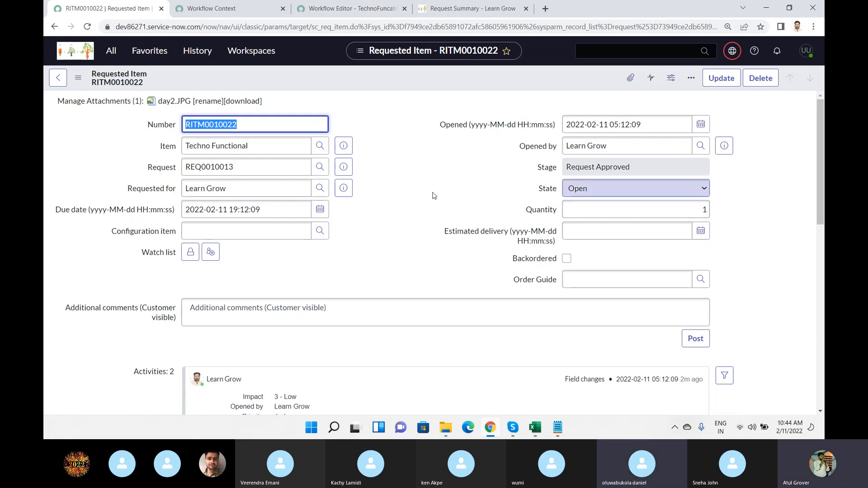
scroll(432, 195, down, 5)
scroll(434, 195, down, 4)
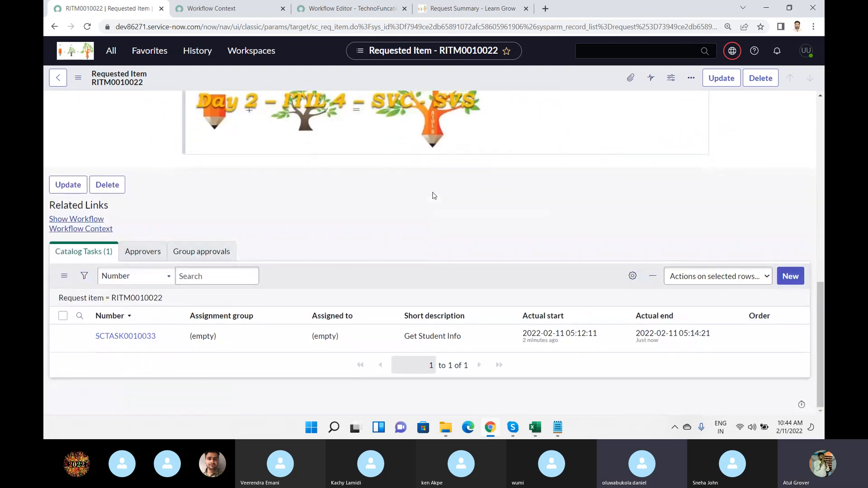
scroll(434, 193, up, 10)
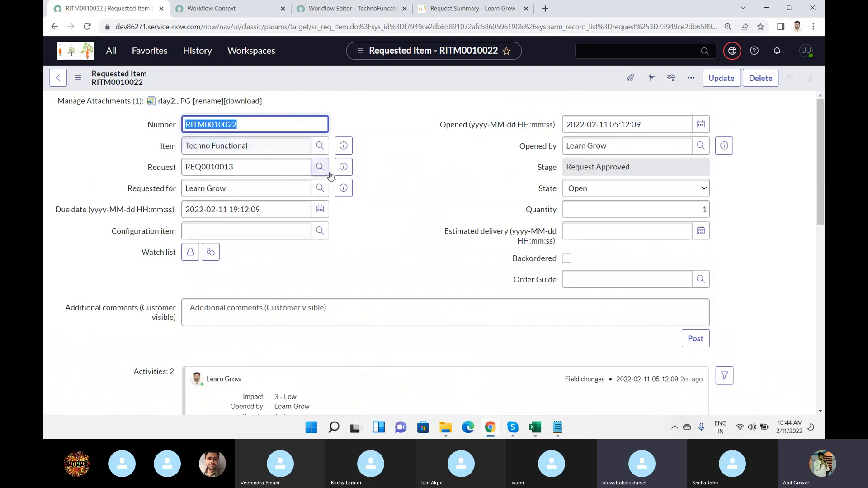
Preview the parent request from the requested item to check its request state, and return to the workflow context diagram.
click(344, 167)
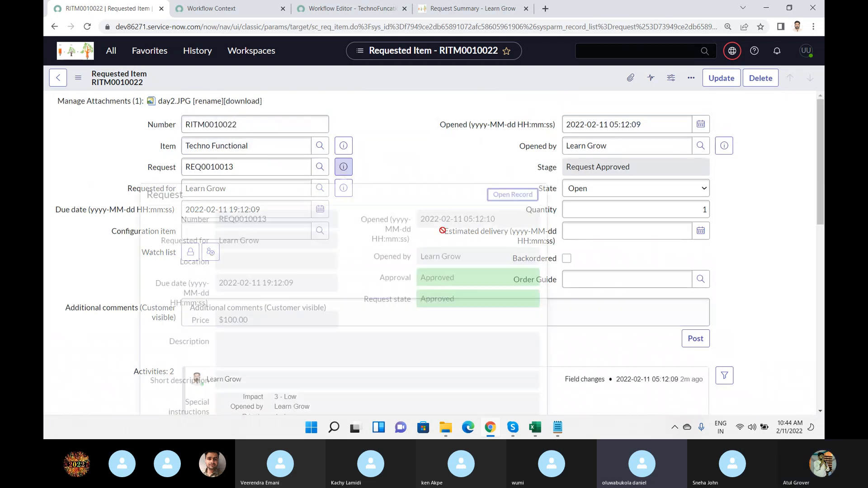
drag(466, 300, 413, 298)
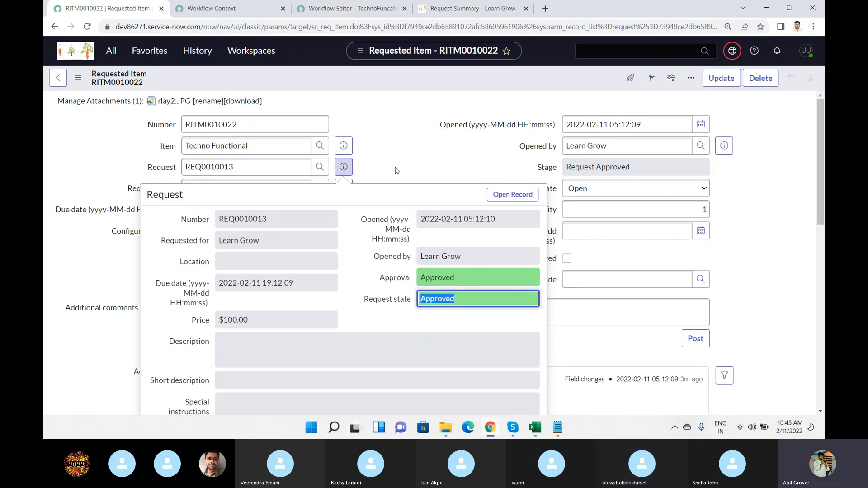
click(223, 11)
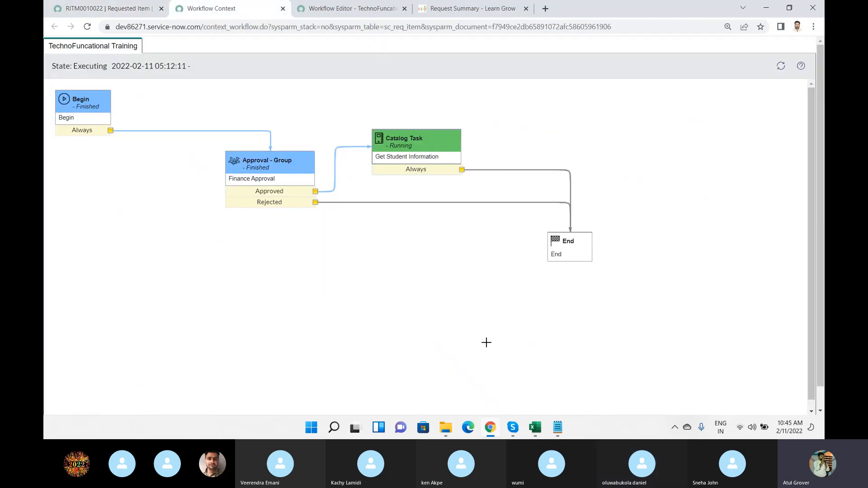
Close the Finance Approval activity properties in the workflow editor and filter the list of existing workflows by "request".
mouse_move(401, 184)
mouse_move(305, 167)
click(342, 10)
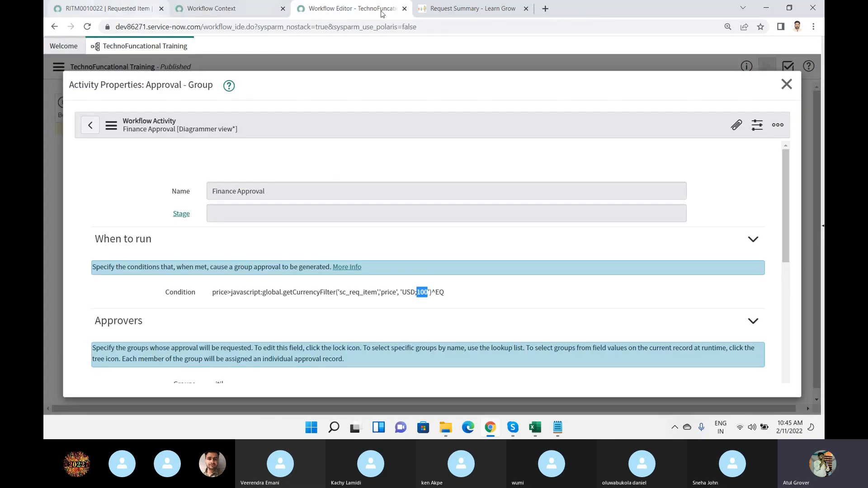
click(786, 85)
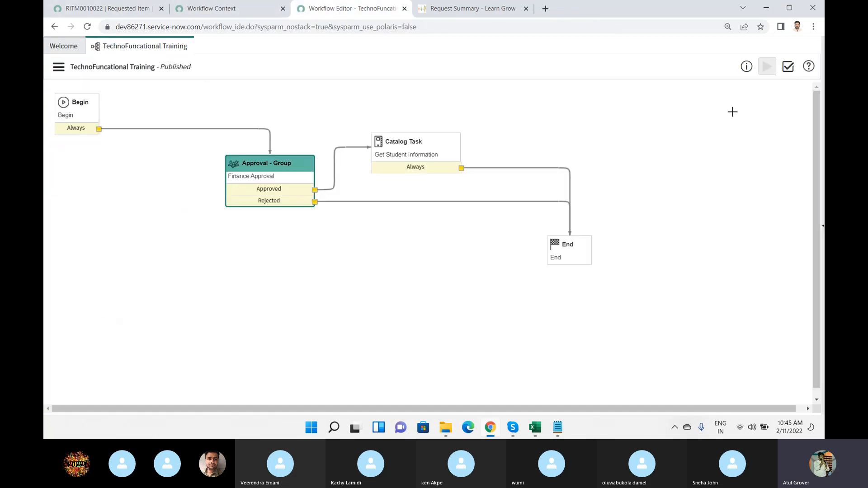
click(824, 221)
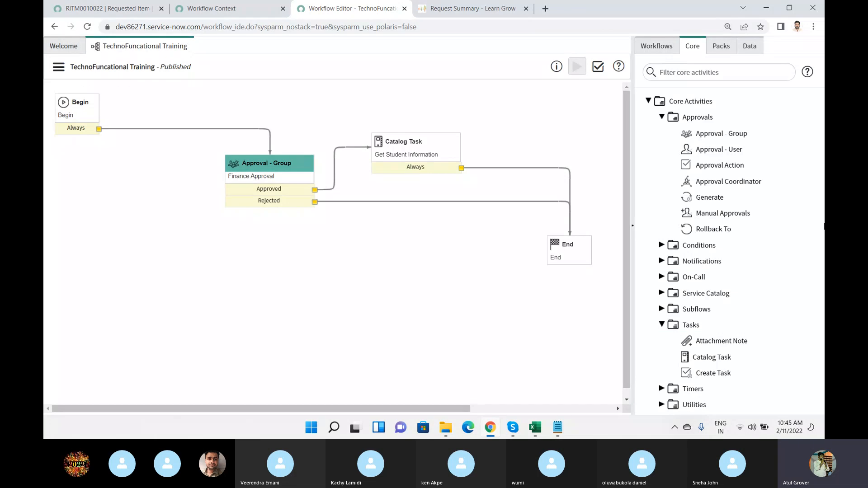
click(657, 48)
click(740, 73)
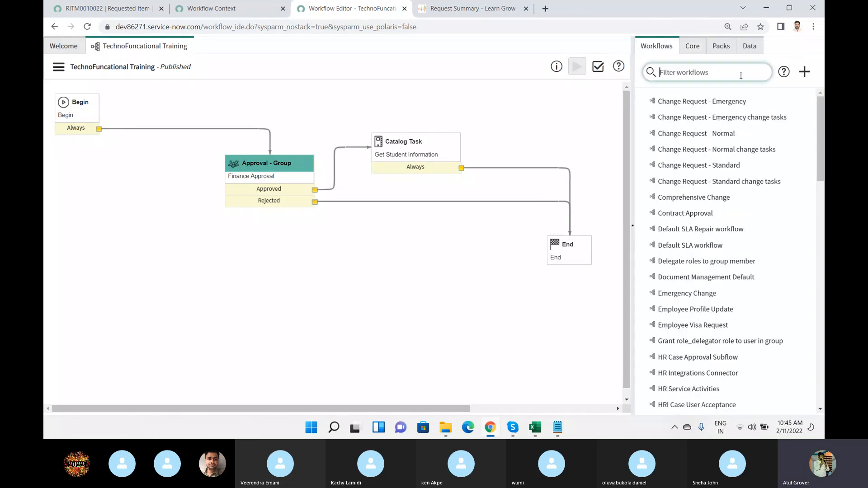
text(request)
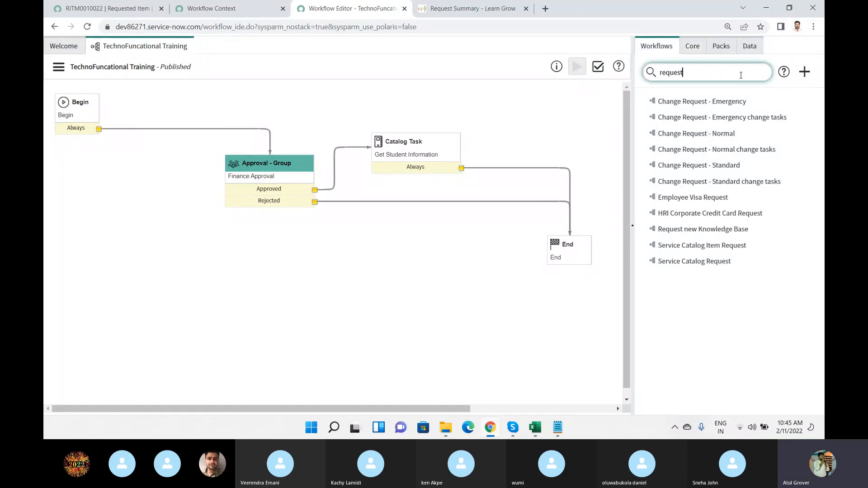
Open the Service Catalog Request and Service Catalog Item Request workflows and review their diagrams.
click(695, 263)
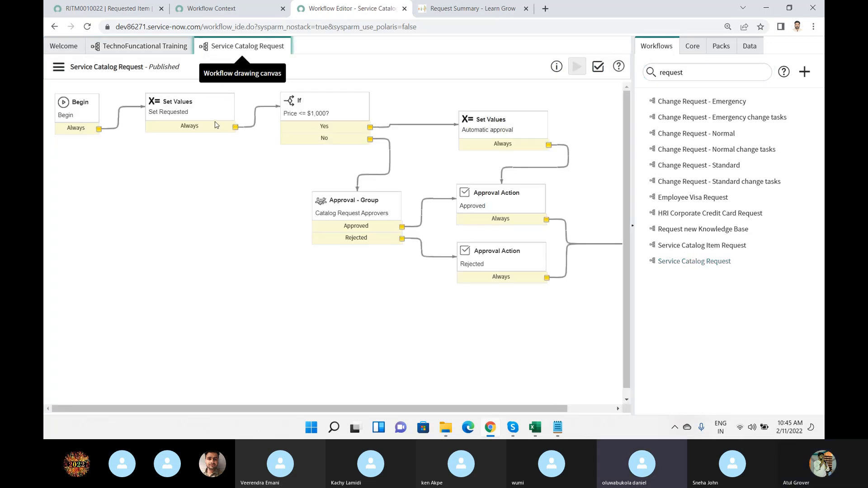
click(695, 245)
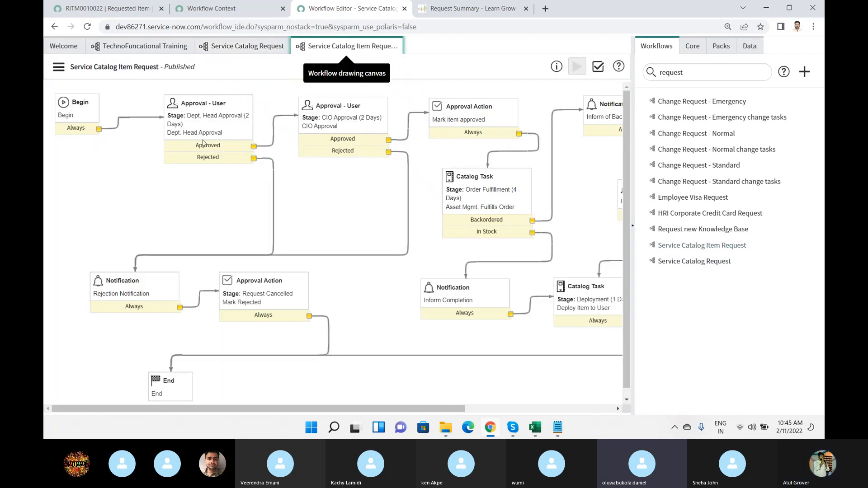
drag(396, 412, 338, 399)
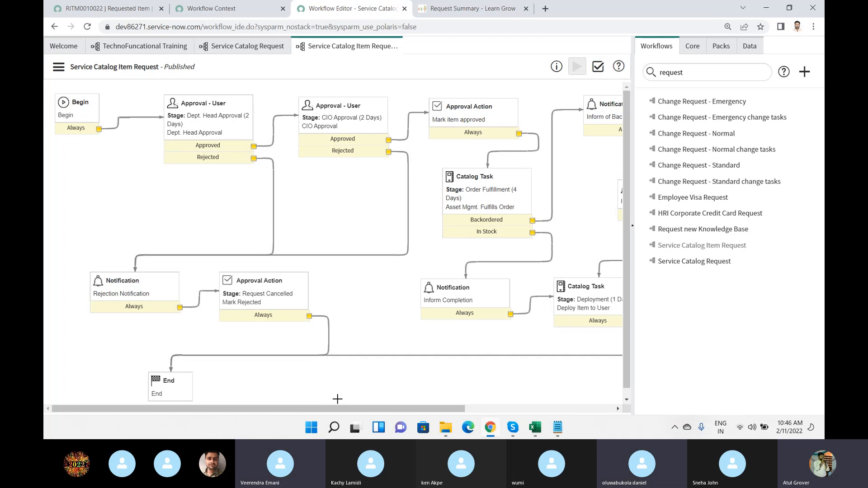
Open the Change Request - Normal workflow and examine its full diagram with the workflow list collapsed.
click(678, 137)
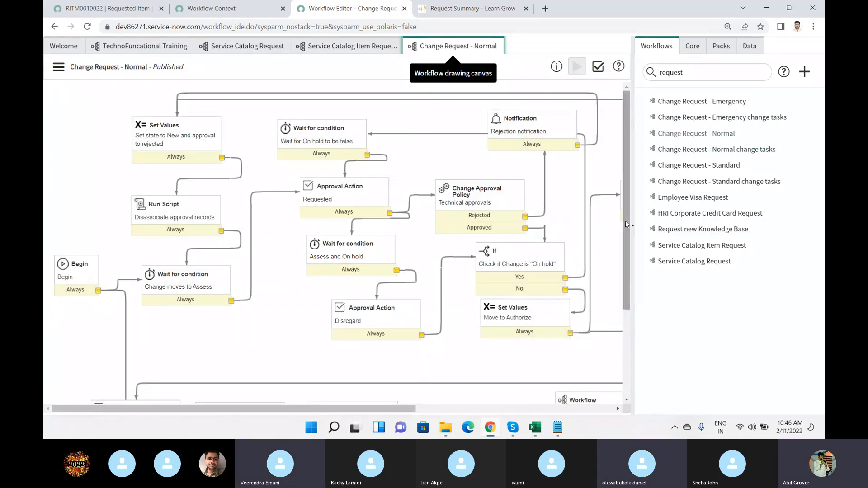
click(633, 226)
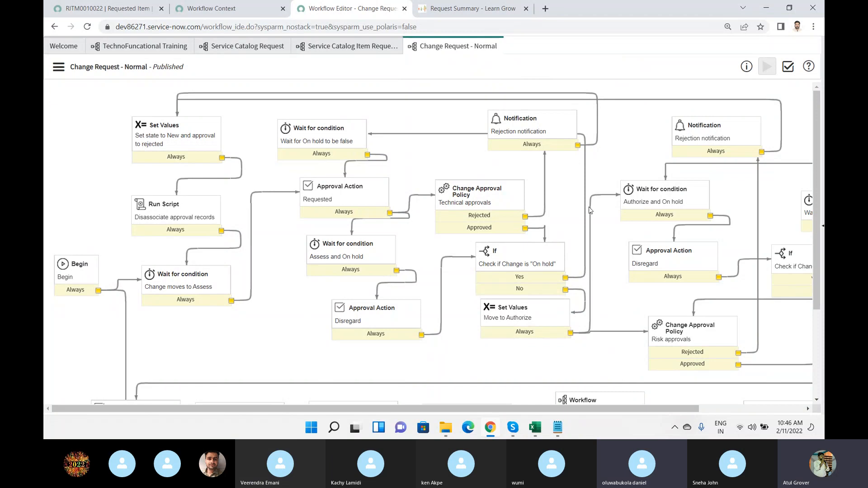
scroll(349, 307, down, 2)
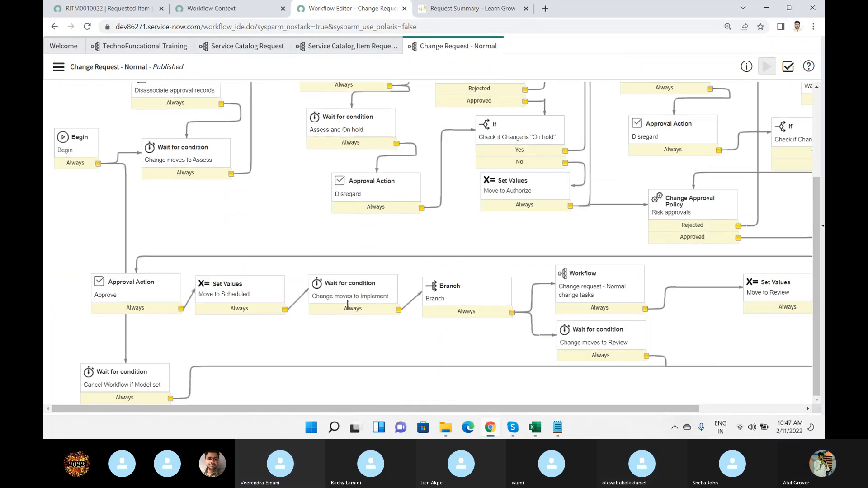
scroll(348, 306, up, 1)
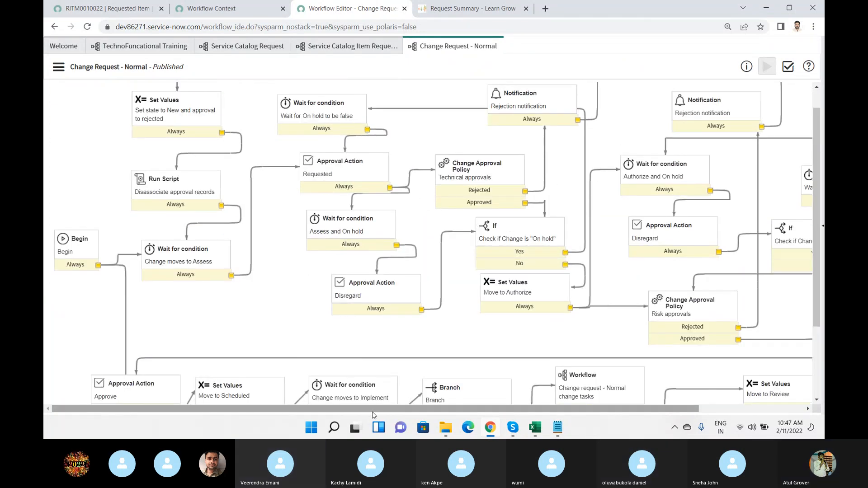
drag(382, 409, 346, 404)
scroll(450, 243, up, 1)
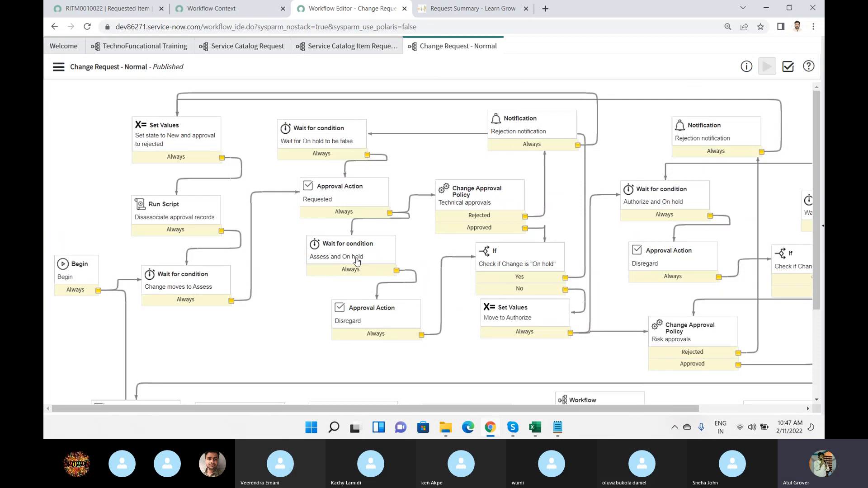
Open the Techno Functional item from the portal's request summary and review its details, stage and activity.
click(453, 10)
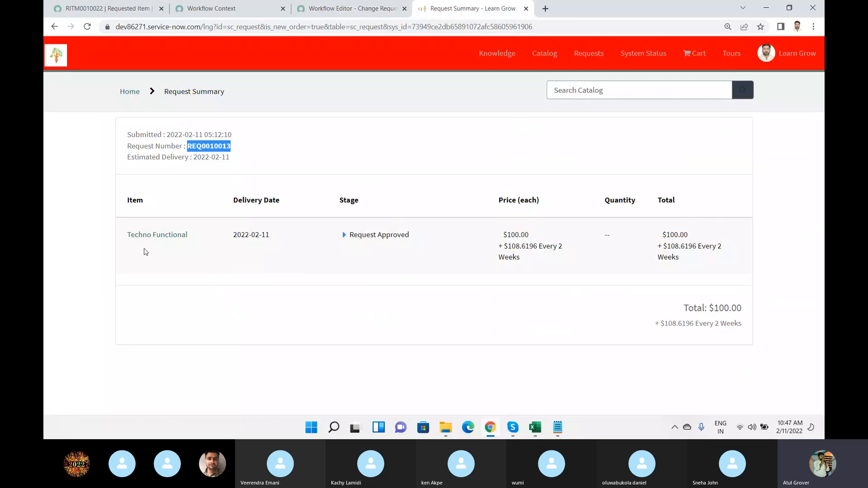
click(151, 236)
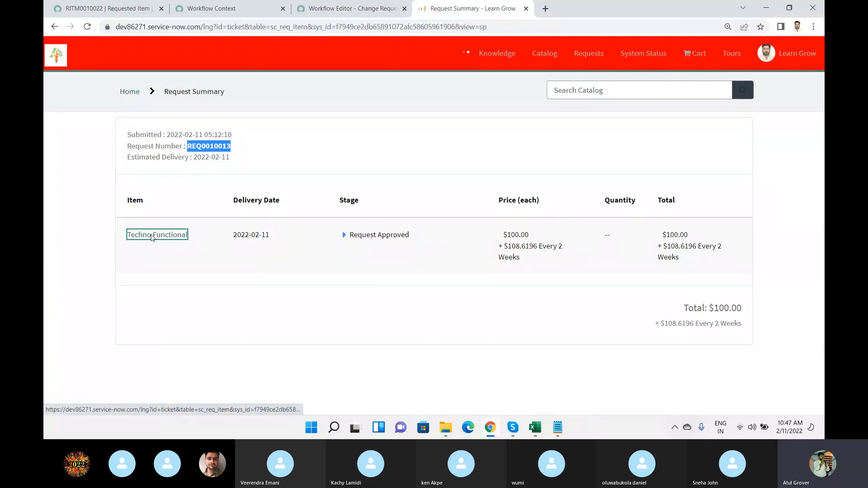
scroll(231, 233, down, 3)
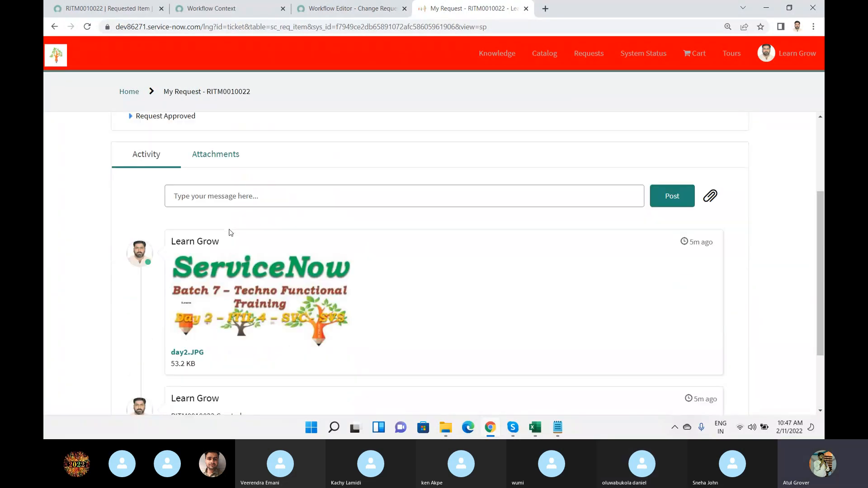
scroll(230, 232, down, 1)
scroll(231, 233, up, 4)
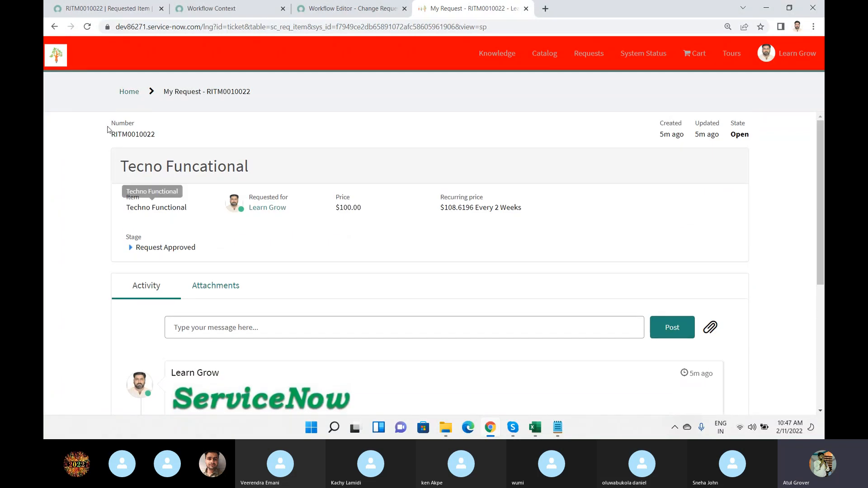
Go to Maintain Items in the platform, filter the catalog item names by "tech", and open Techno Functional.
click(101, 9)
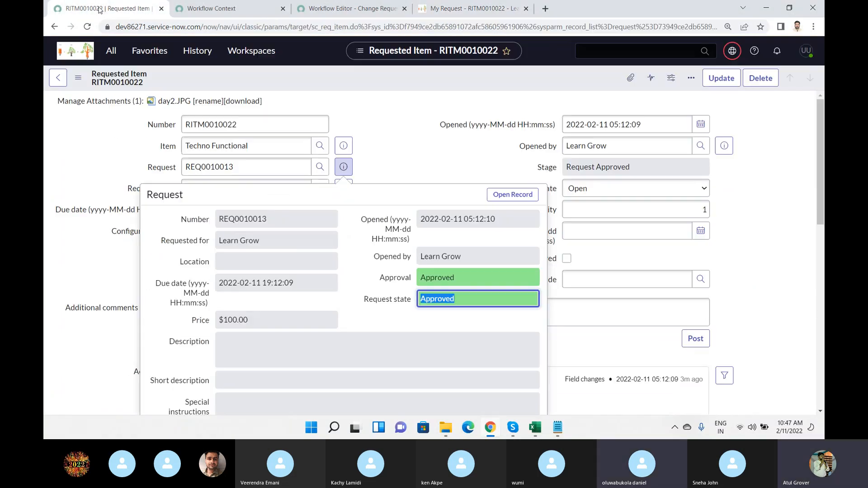
click(112, 52)
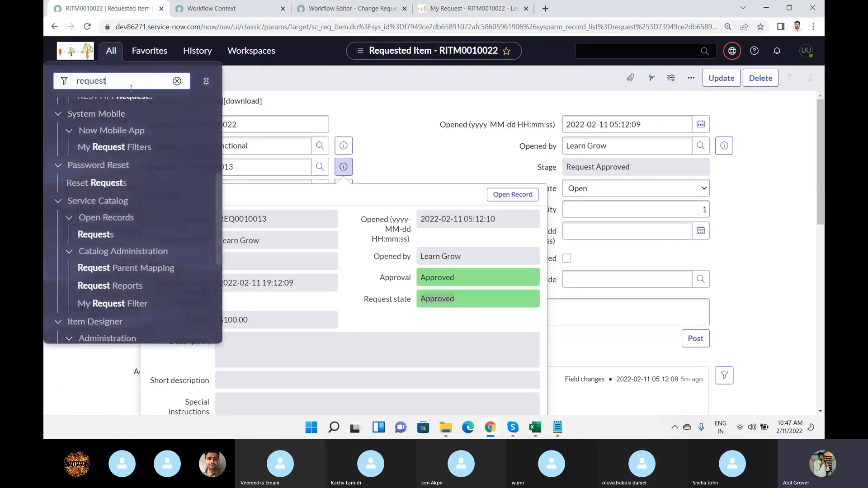
text(maintain)
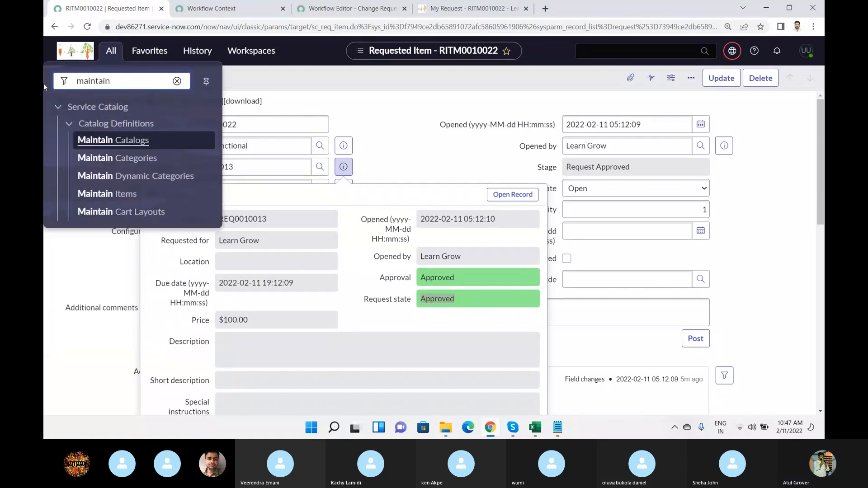
click(93, 194)
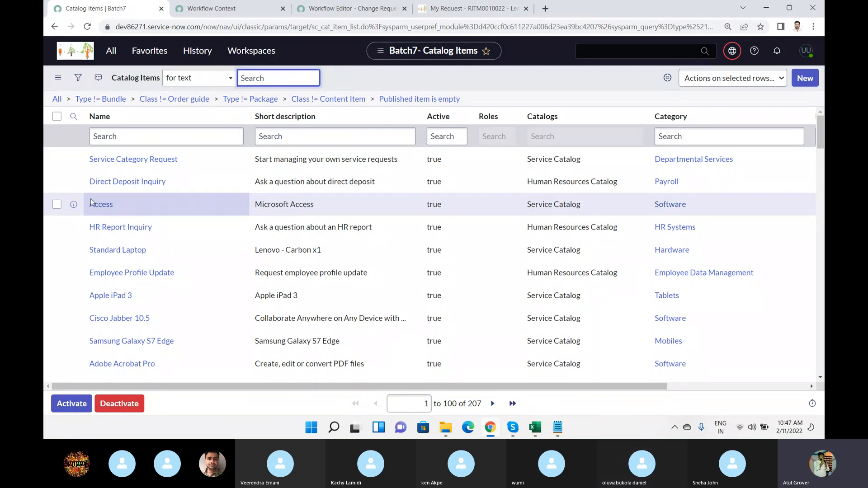
click(155, 138)
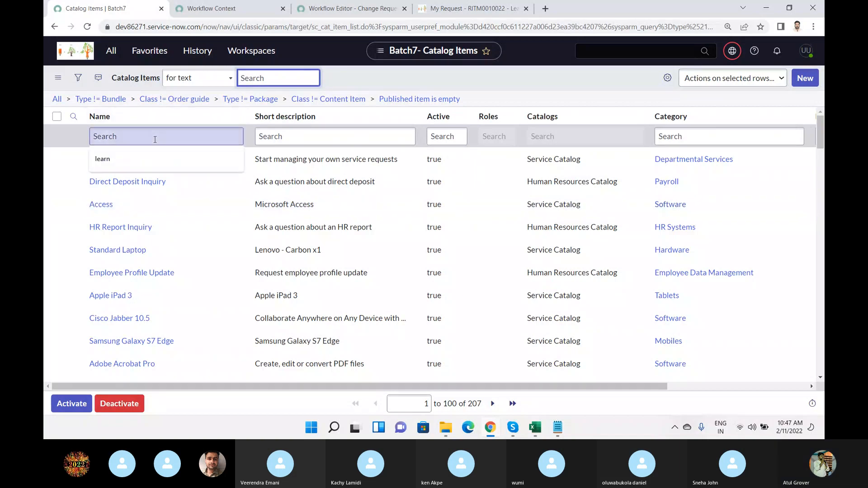
text(tech)
key(Return)
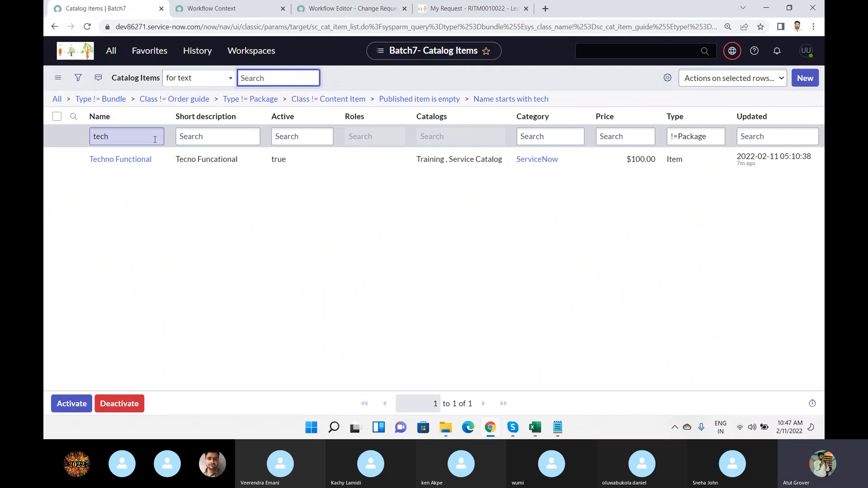
click(121, 163)
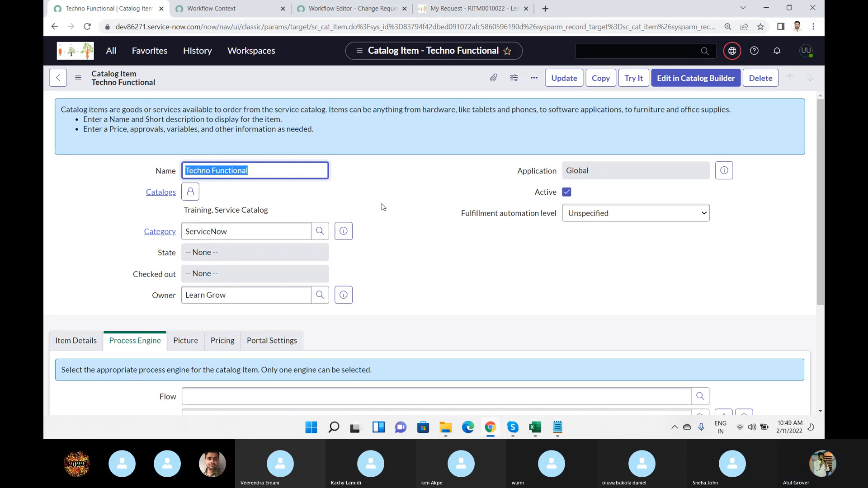
Load the Techno Functional item's related lists, show its Variables list, and highlight the sc_cat_item table name in the URL.
scroll(382, 208, down, 2)
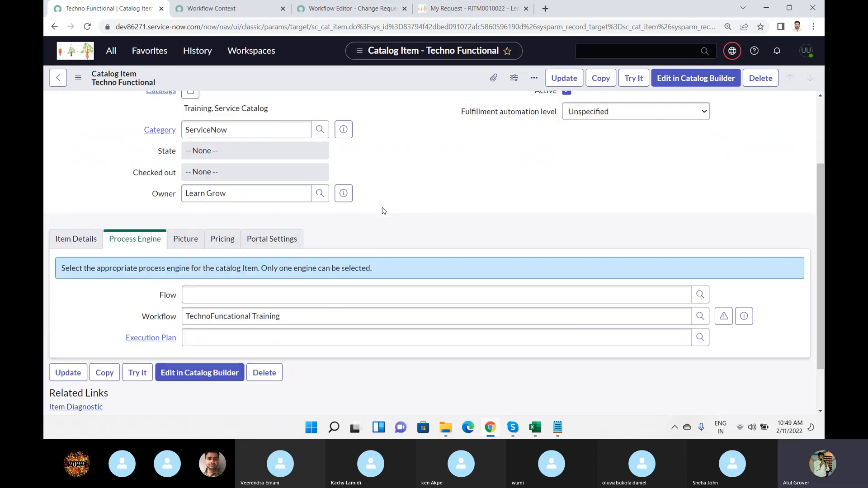
scroll(382, 209, down, 1)
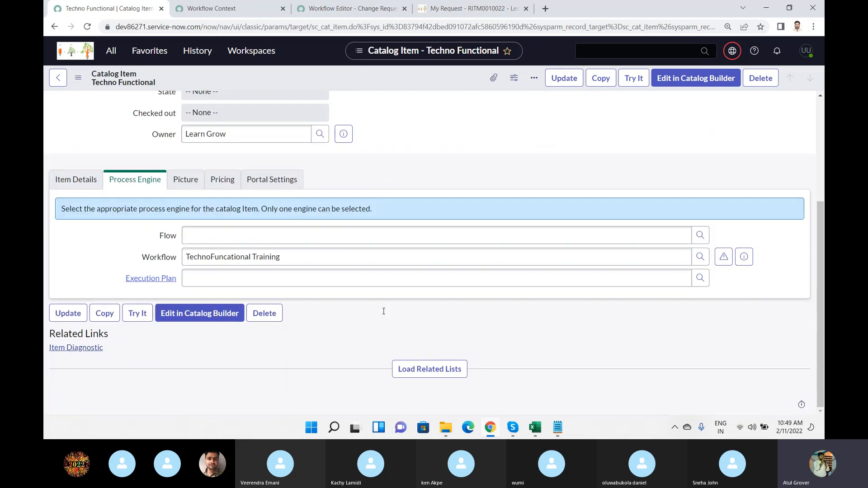
click(451, 368)
scroll(314, 283, down, 2)
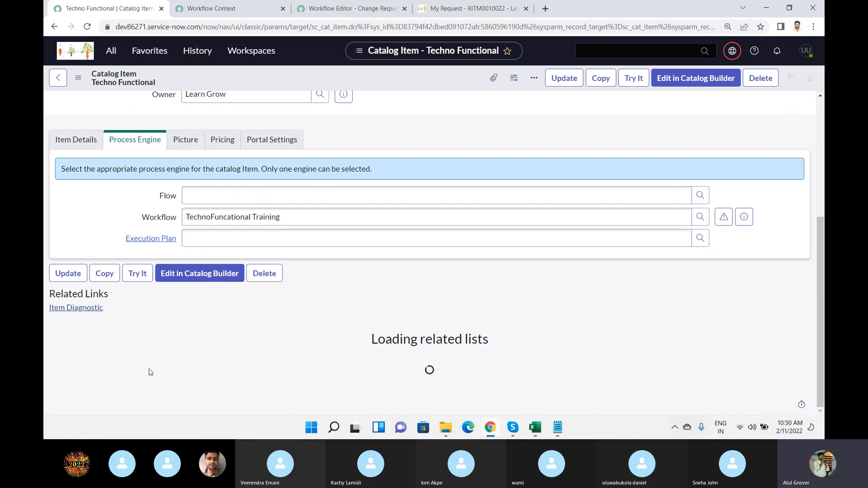
scroll(150, 368, down, 3)
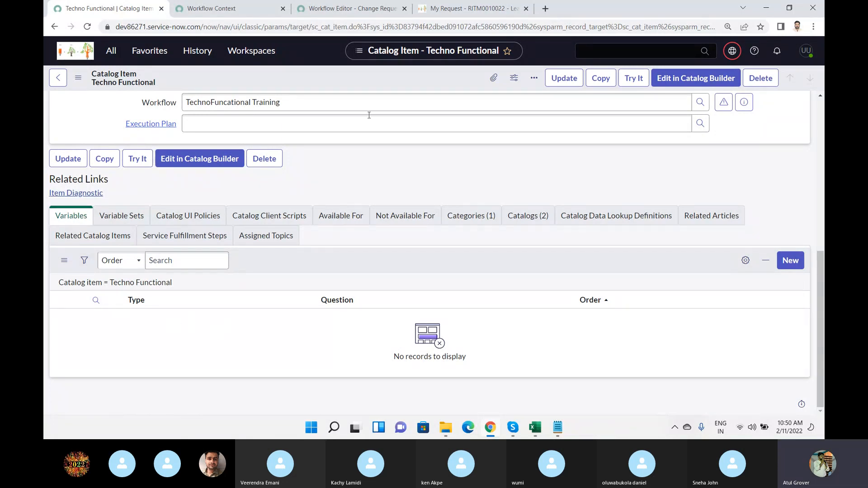
drag(312, 28, 347, 32)
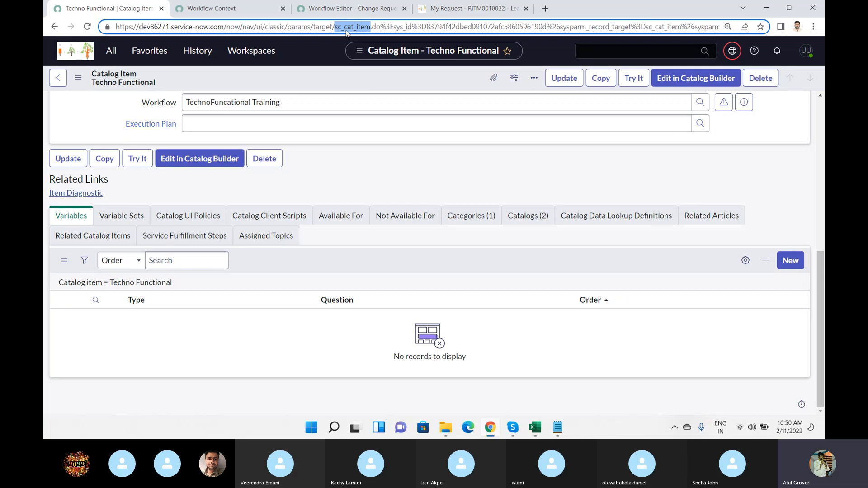
Start a new variable for the Techno Functional catalog item and review the available variable types, keeping Single Line Text.
click(787, 266)
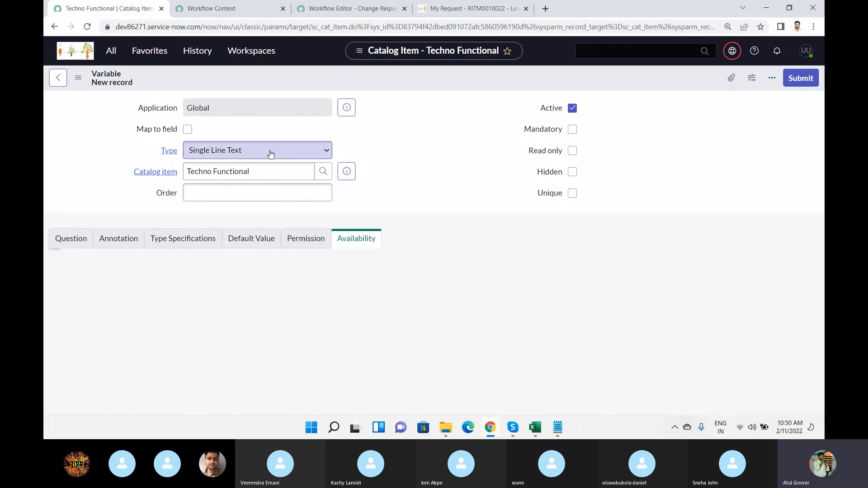
click(270, 152)
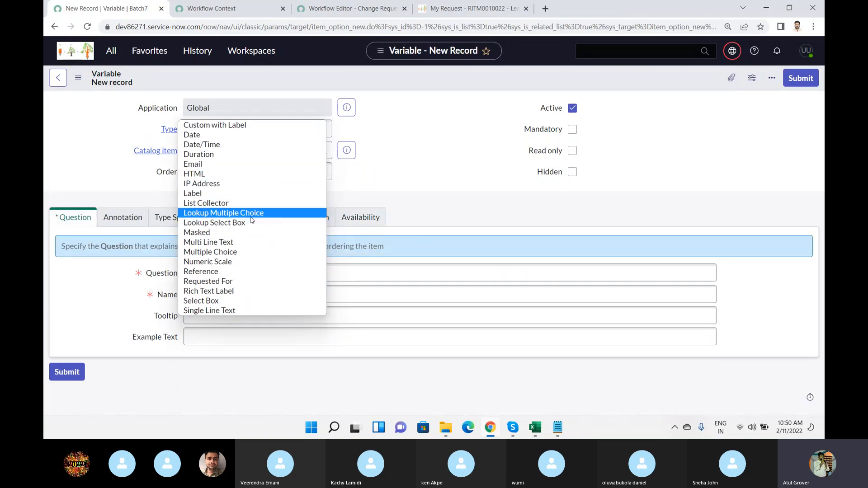
scroll(259, 165, down, 2)
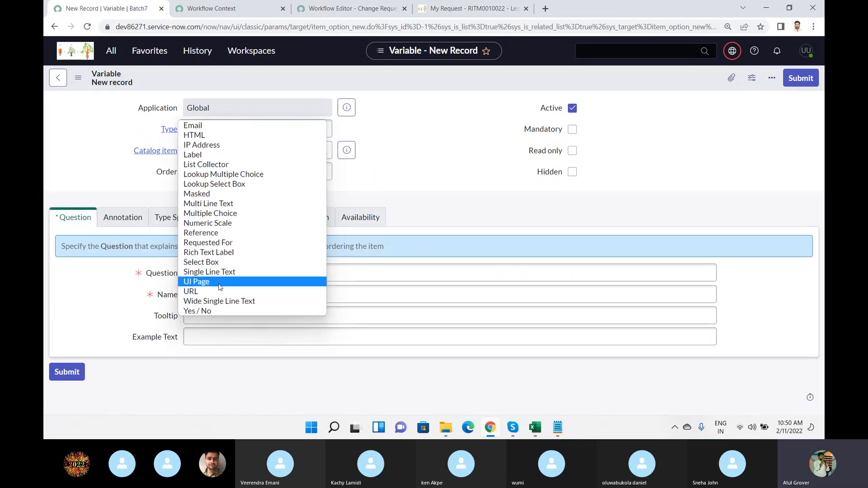
scroll(231, 149, up, 3)
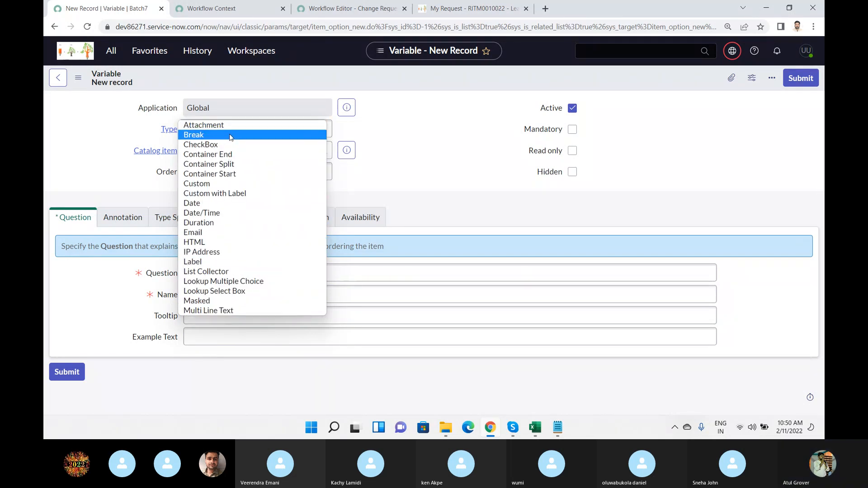
click(405, 181)
click(241, 173)
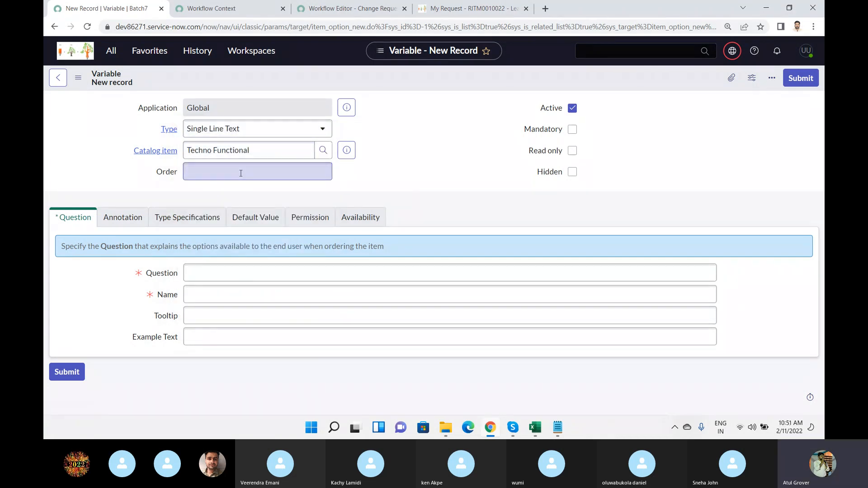
Set the variable's question to "Enter Your name" and its name to enter_your_name, and enter a sample first name as the example text.
click(212, 273)
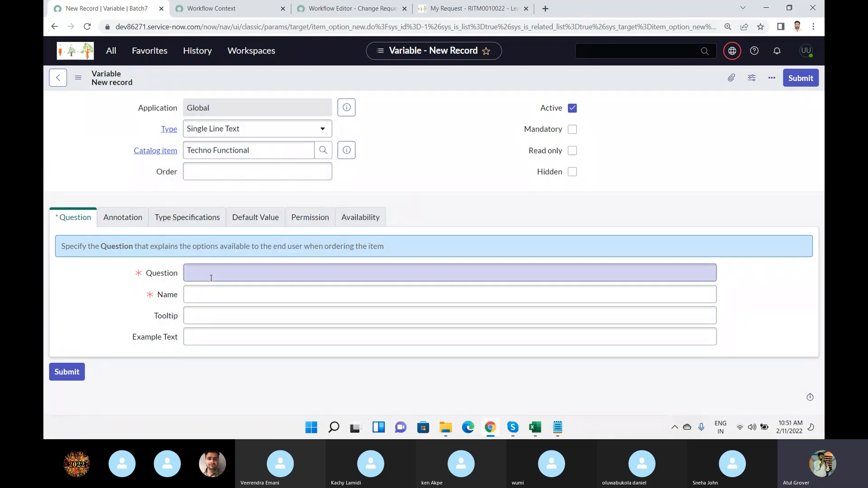
text(Enter Your anam)
key(BackSpace)
key(BackSpace)
key(BackSpace)
text(name)
key(Tab)
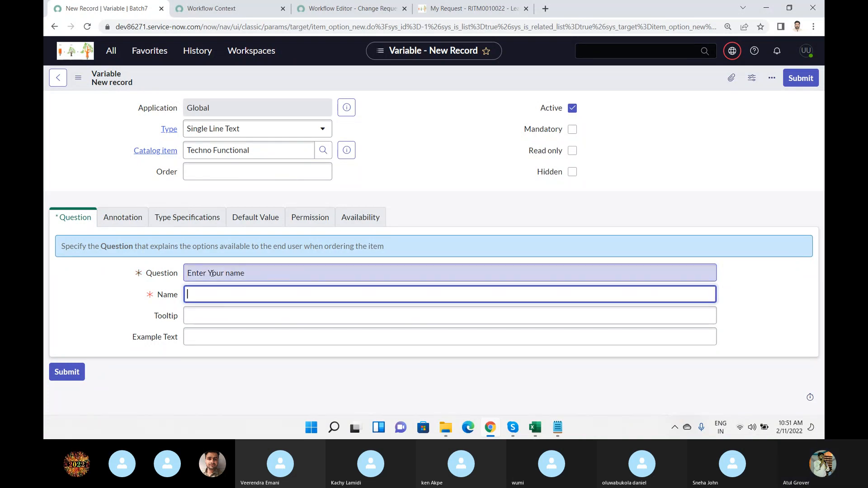
text(Name)
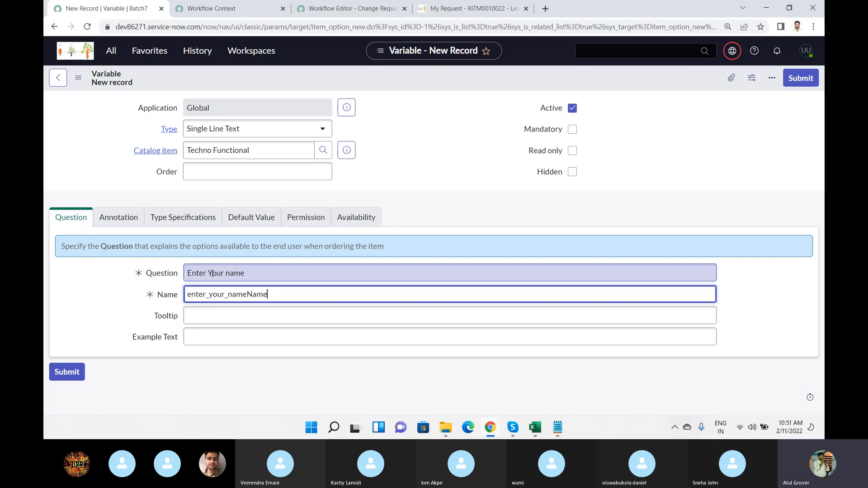
key(BackSpace)
key(BackSpace)
key(BackSpace)
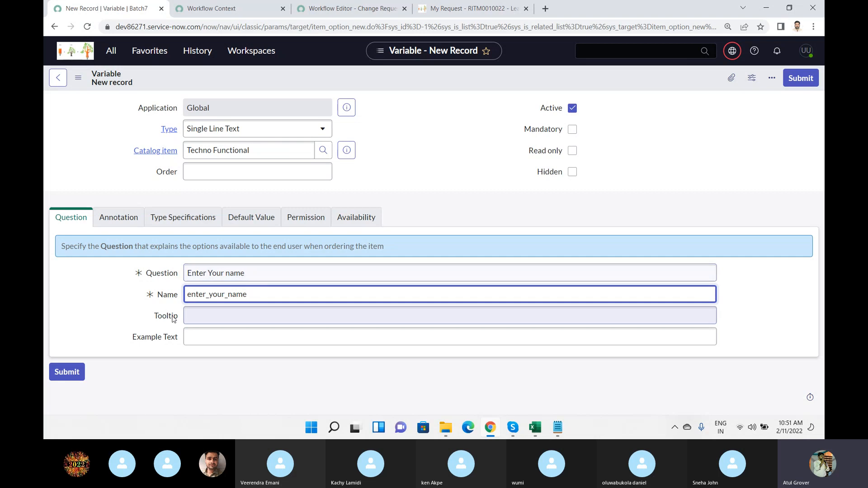
click(210, 340)
text(Atul)
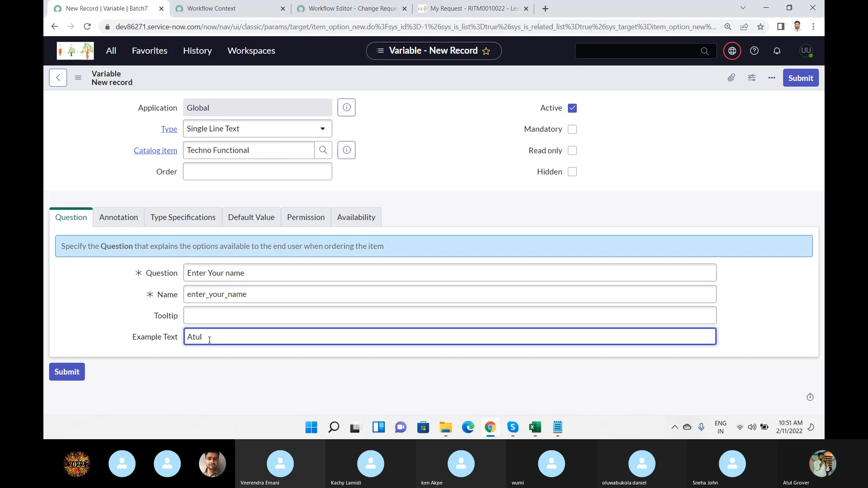
Review the variable's annotation and type specification settings, and set its default value to AG.
click(120, 219)
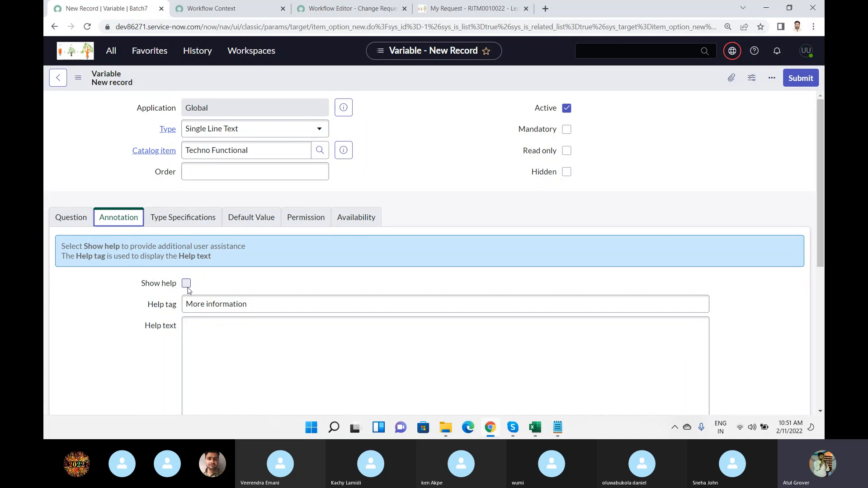
click(189, 225)
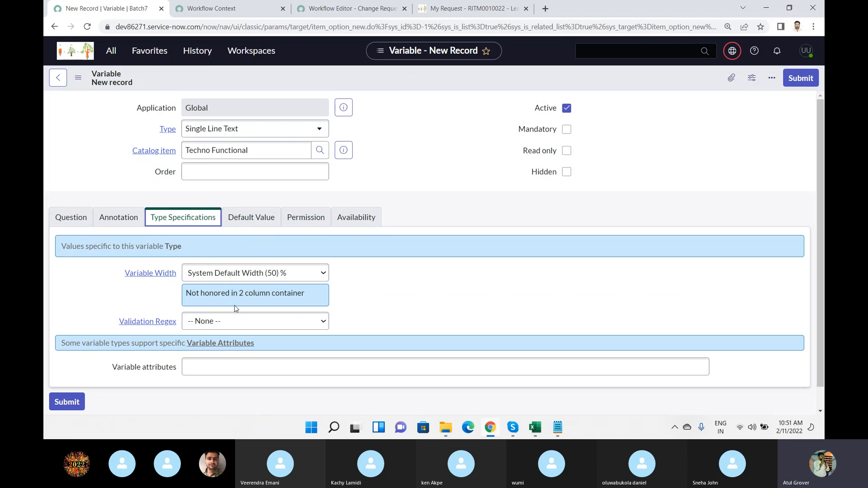
click(252, 228)
click(214, 280)
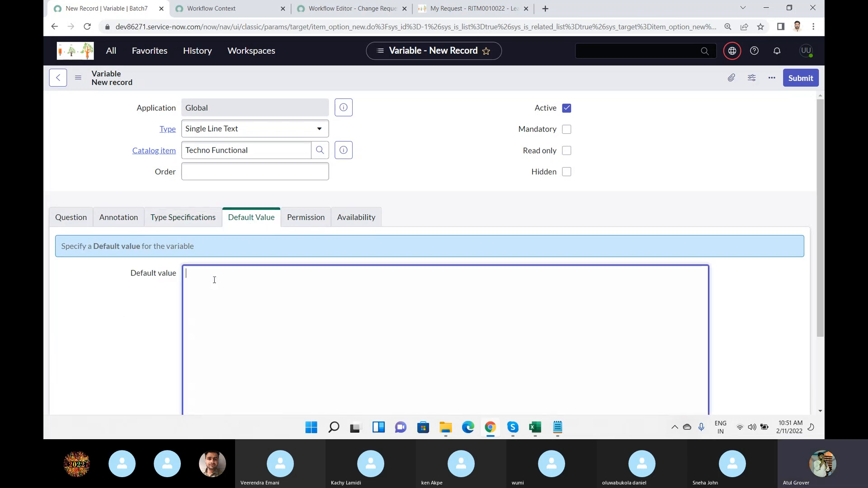
text(AG)
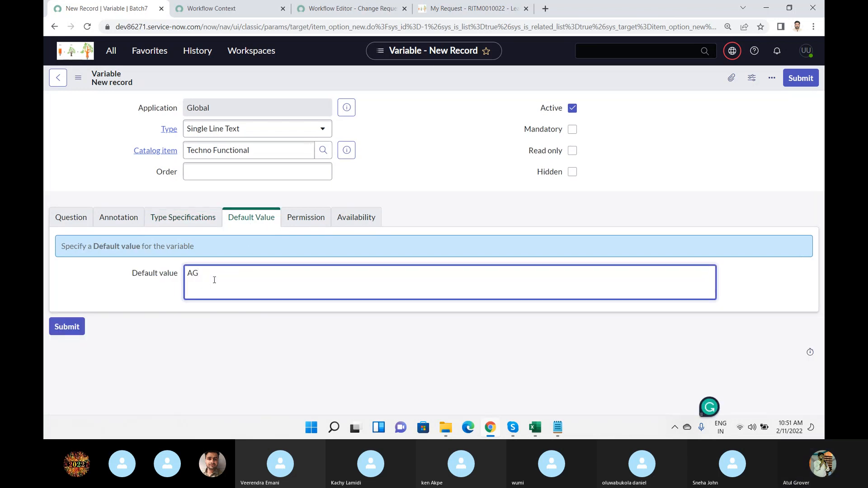
Review the variable's permission and availability settings, submit it, and save the Techno Functional catalog item.
click(306, 217)
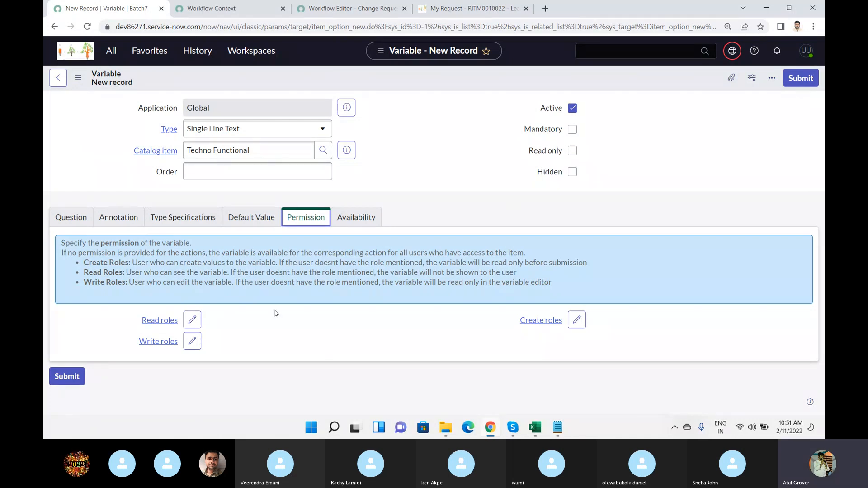
click(367, 218)
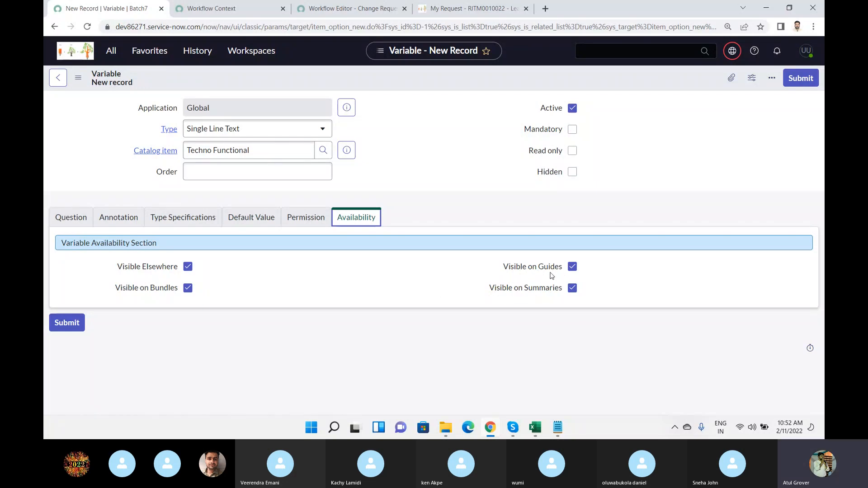
click(71, 323)
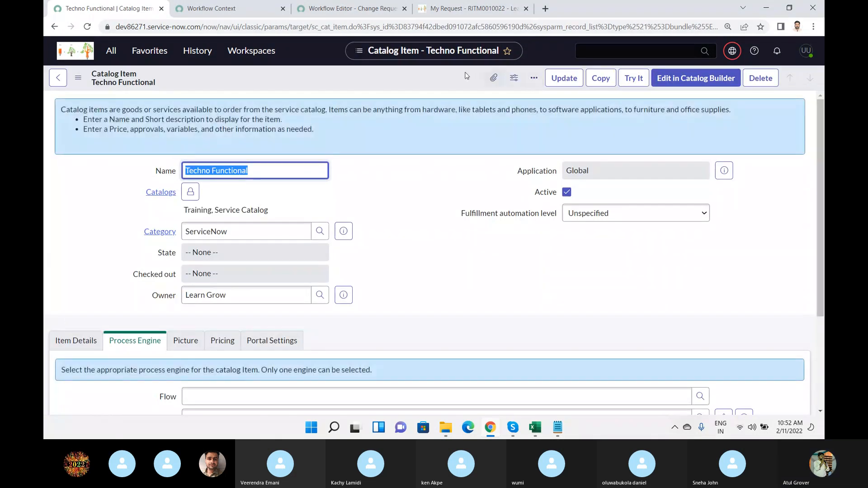
right_click(387, 84)
click(395, 90)
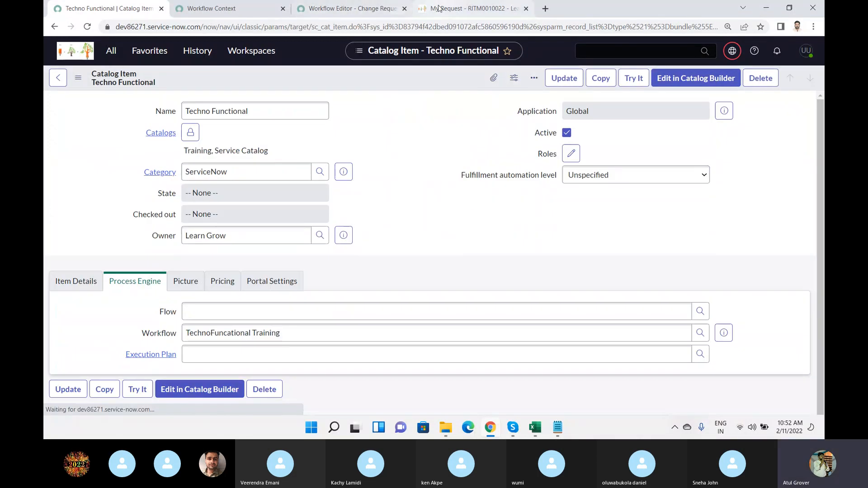
Switch to the service portal, browse the catalog by categories, and open Techno Functional down to its variable field.
click(471, 9)
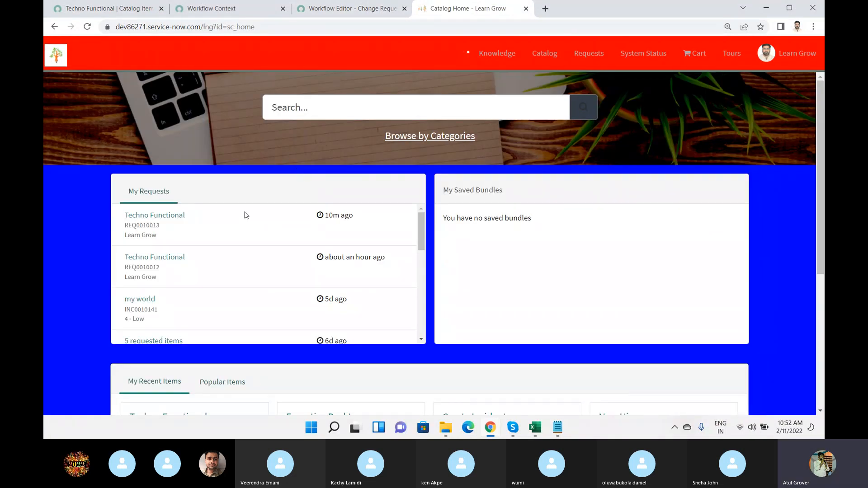
click(428, 137)
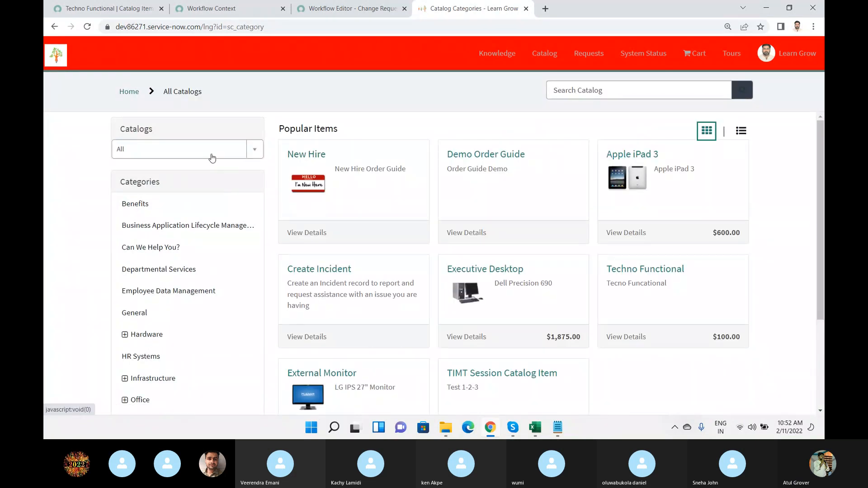
click(617, 274)
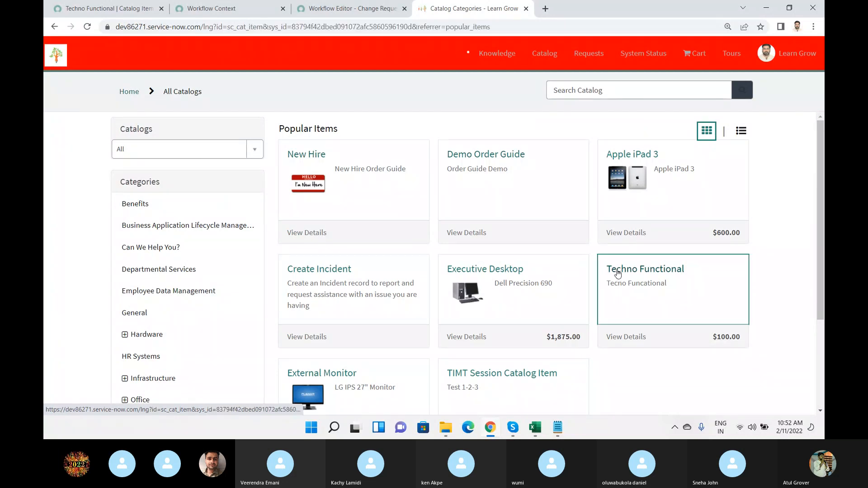
scroll(400, 187, down, 4)
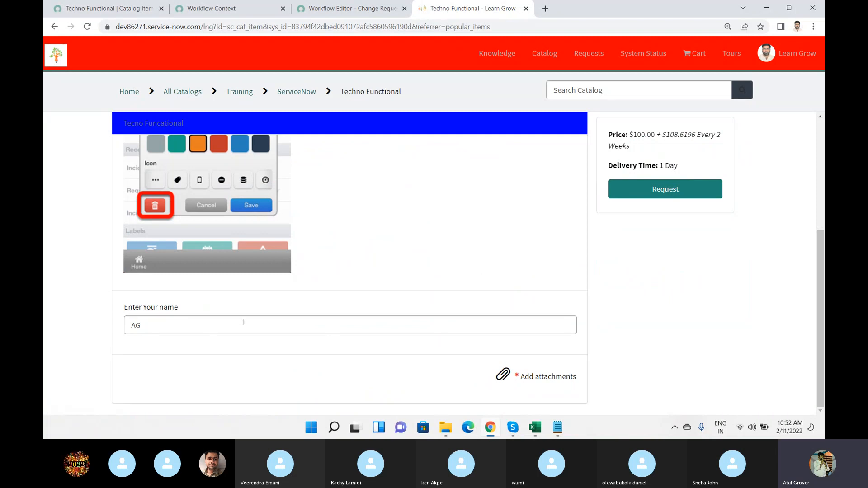
Replace the default in the "Enter Your name" field with a person's first name and attach the day1 JPG file.
click(174, 325)
drag(174, 326, 104, 325)
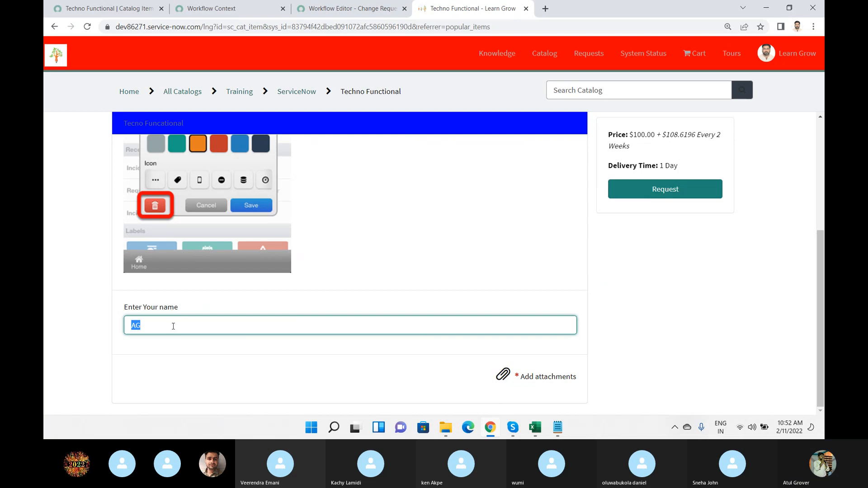
text(Sneha)
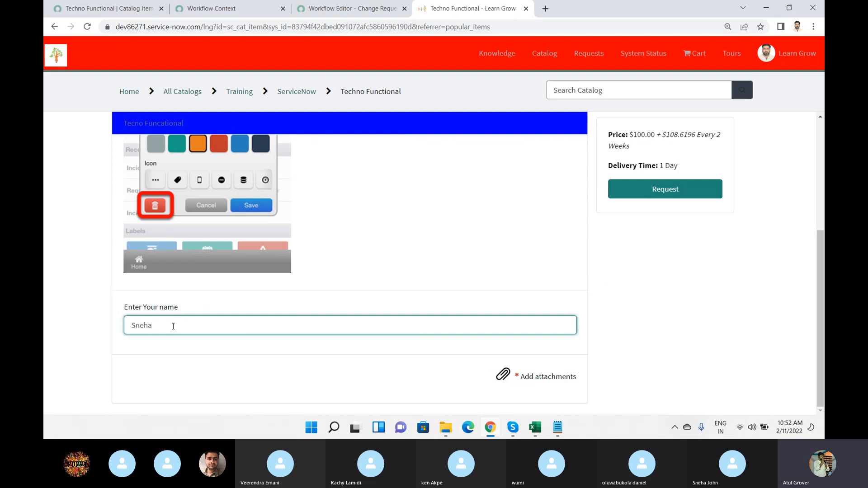
click(504, 374)
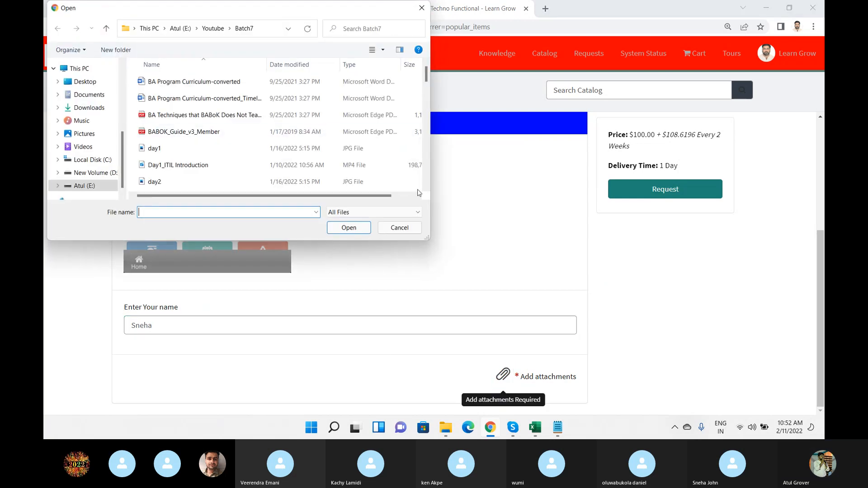
click(154, 148)
click(349, 228)
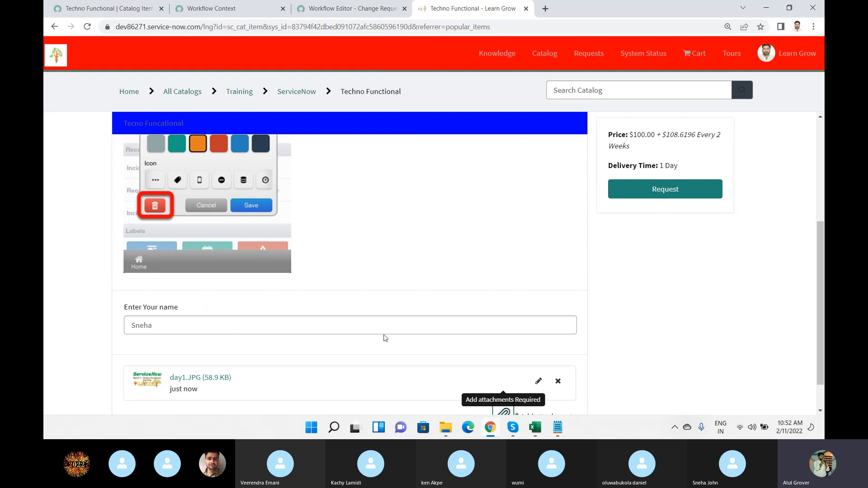
Return to the Techno Functional catalog item record, open its "Enter Your name" variable, and review the variable type options.
click(104, 8)
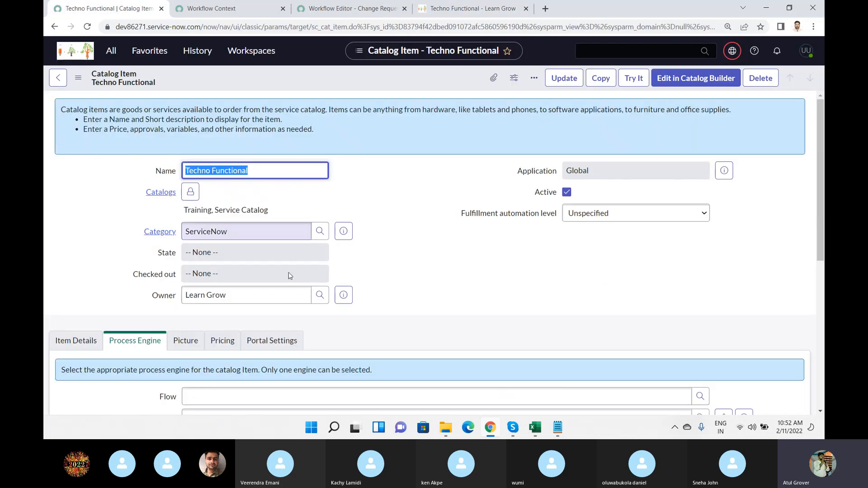
scroll(288, 272, down, 6)
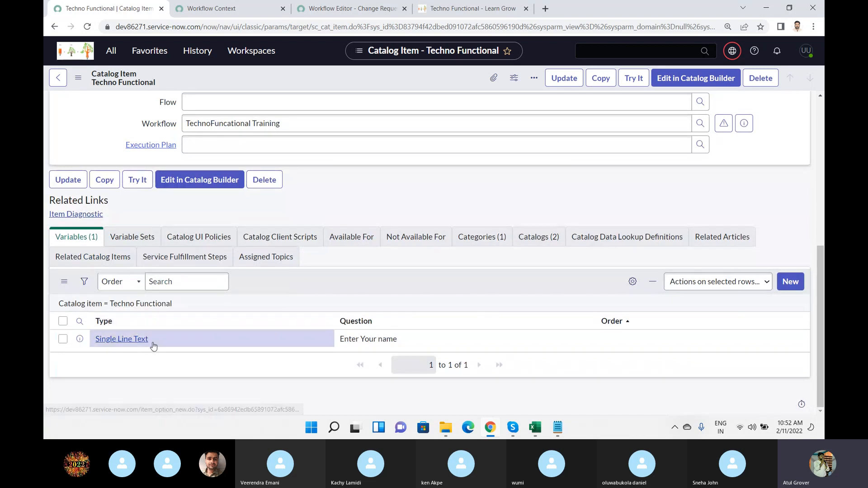
click(124, 340)
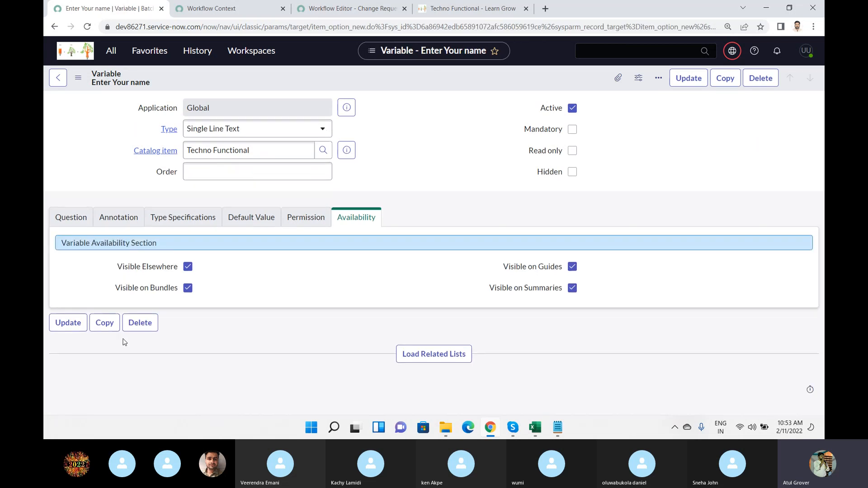
click(302, 132)
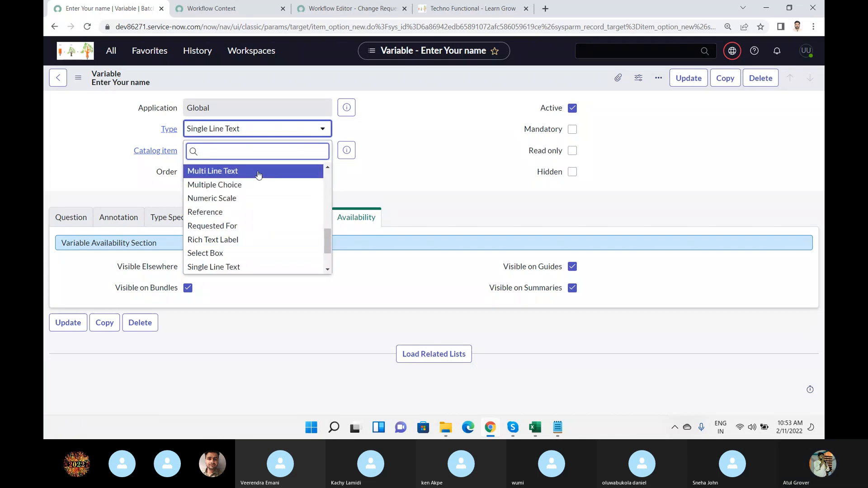
scroll(258, 175, down, 2)
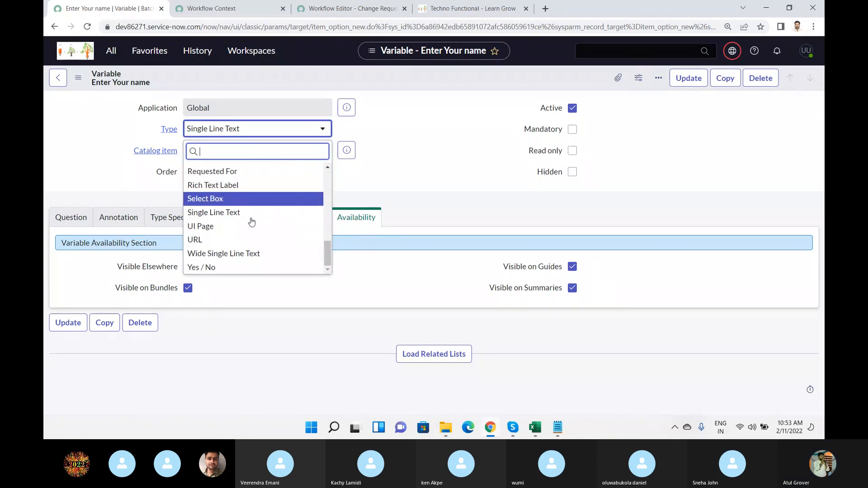
click(260, 131)
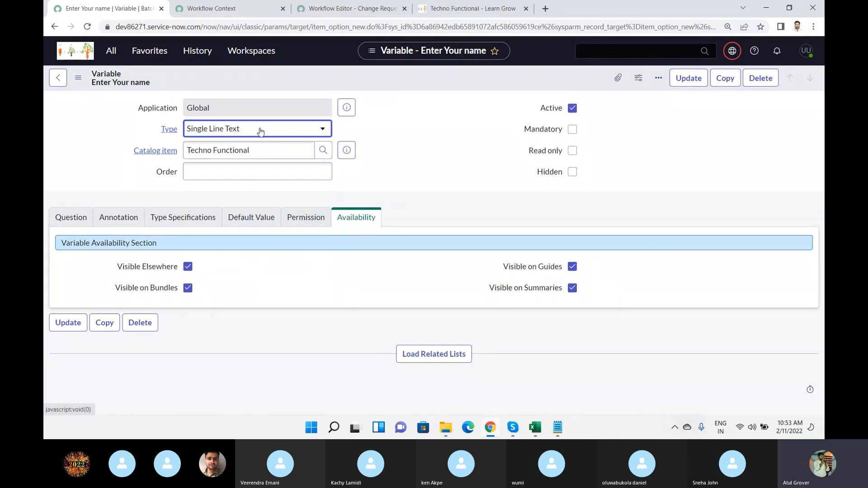
Change the "Enter Your name" variable's type to Date/Time and save the record.
click(261, 131)
text(da)
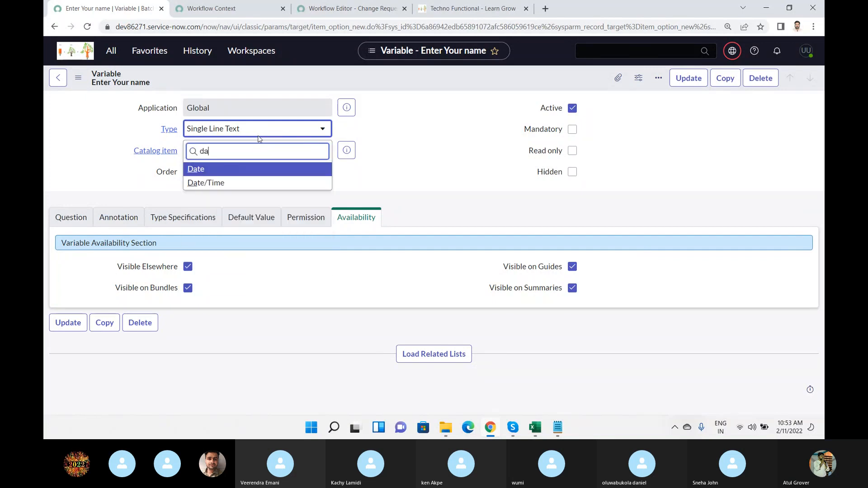
click(213, 183)
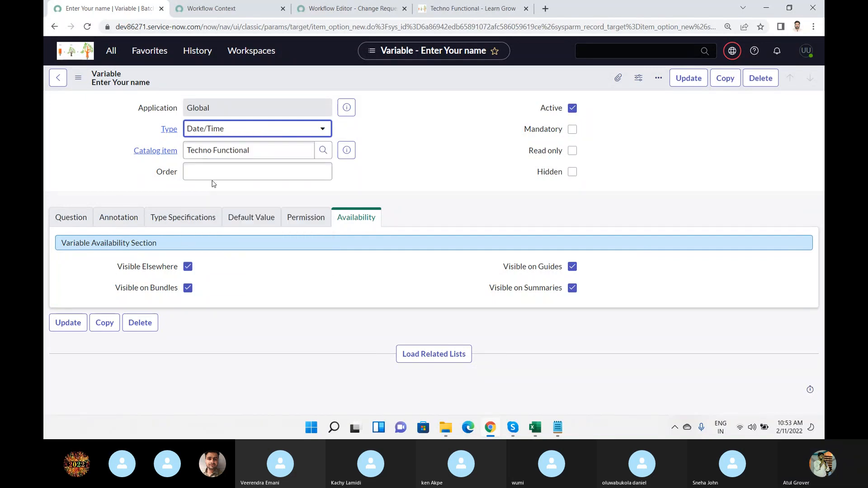
right_click(290, 77)
click(302, 81)
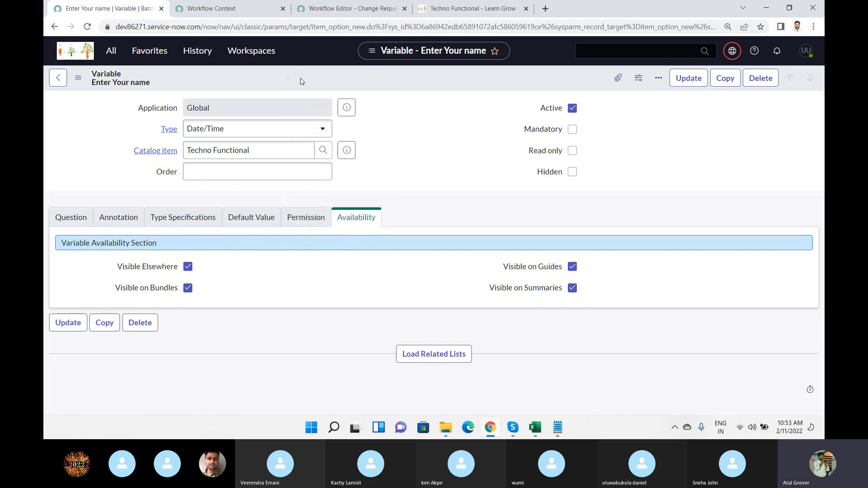
Reload the Techno Functional item in the service portal and inspect the date picker of its "Enter Your name" field.
click(485, 9)
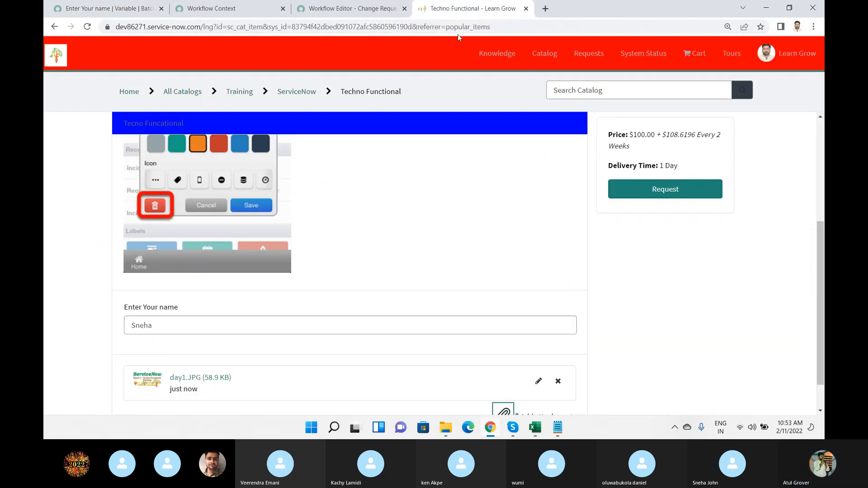
click(456, 28)
key(Return)
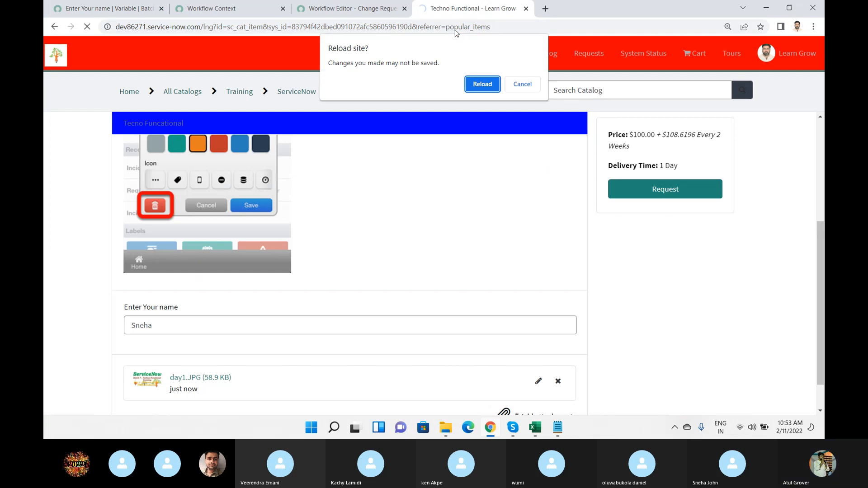
key(Return)
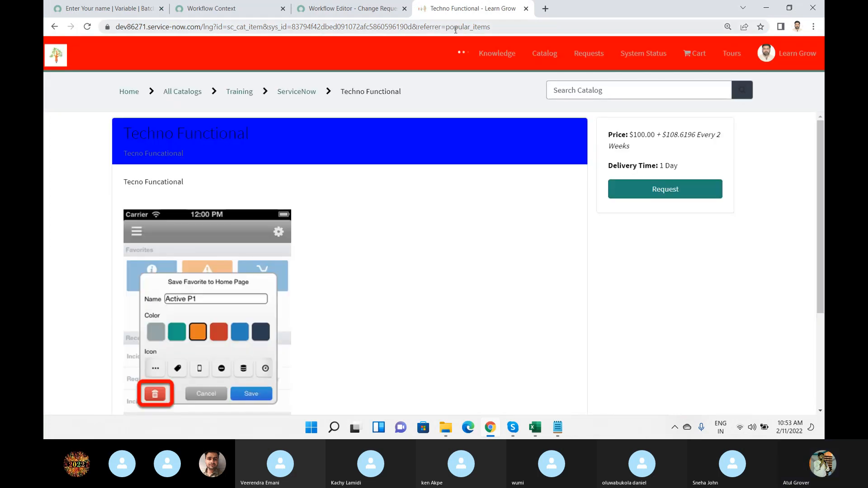
scroll(429, 238, down, 4)
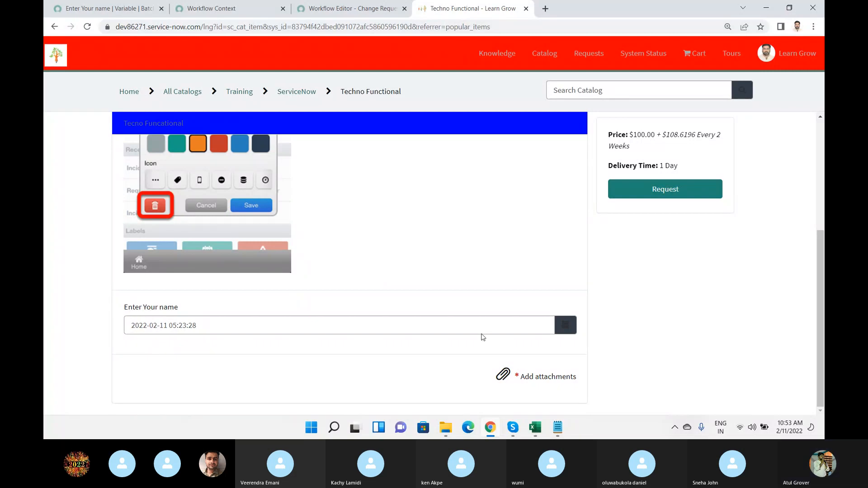
click(571, 327)
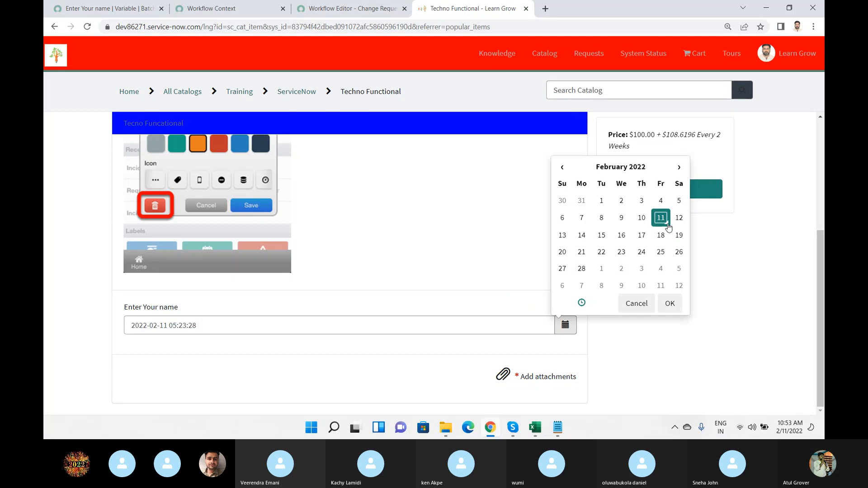
click(452, 229)
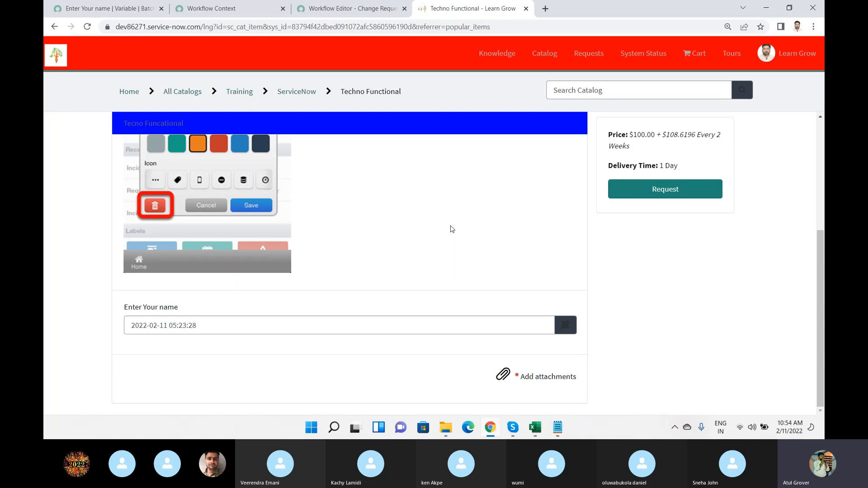
Switch to the workflow editor and review the core activities for approvals, change policy and notifications.
click(340, 5)
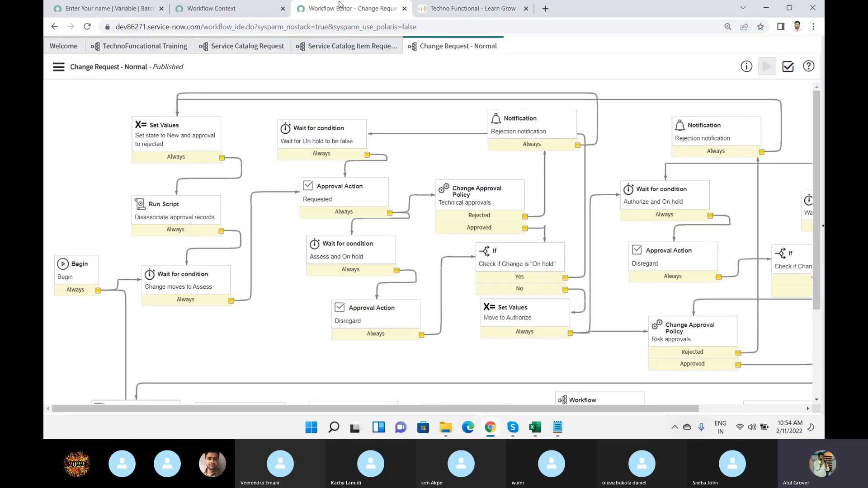
click(823, 231)
click(695, 51)
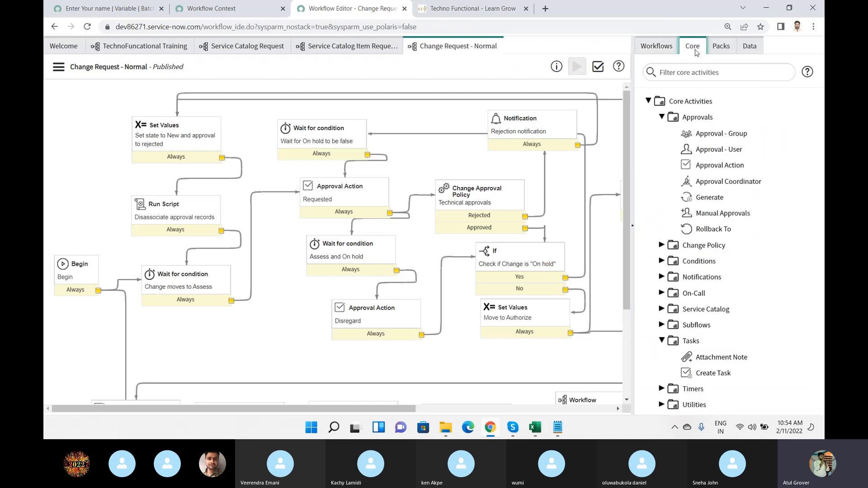
mouse_move(742, 195)
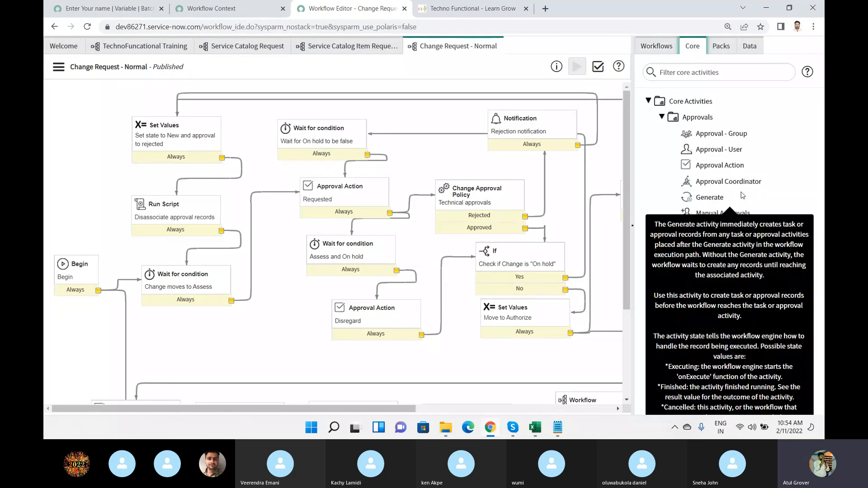
click(662, 245)
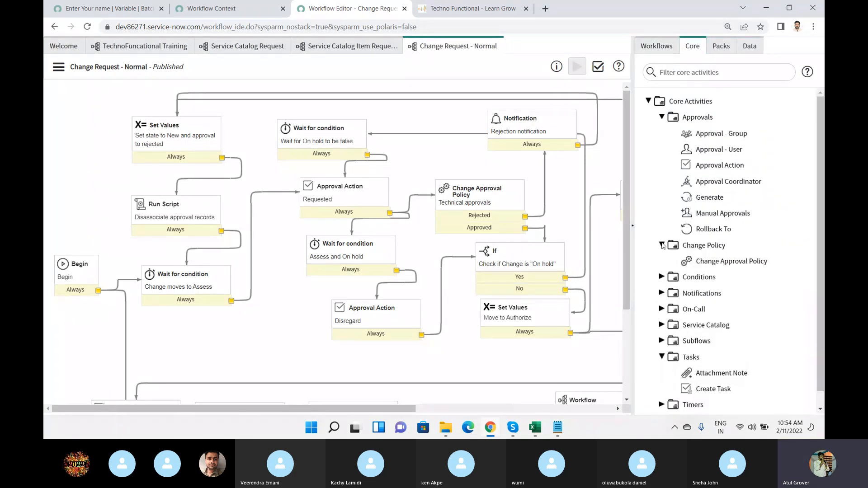
click(662, 245)
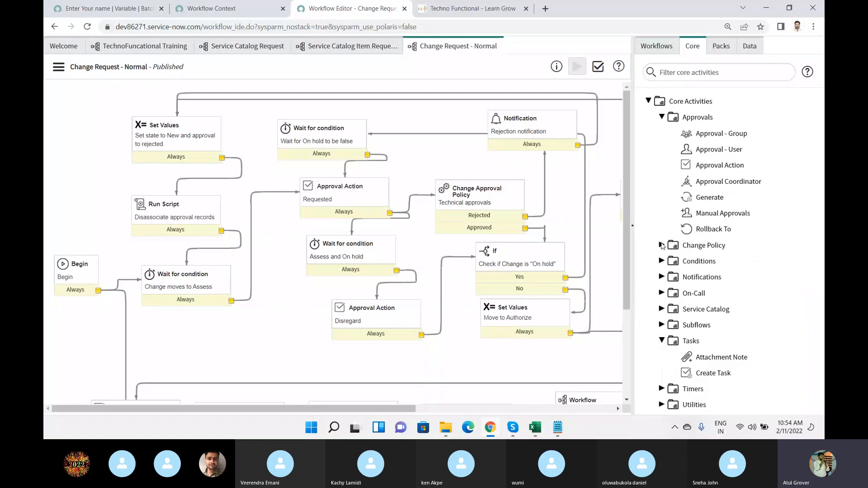
click(663, 279)
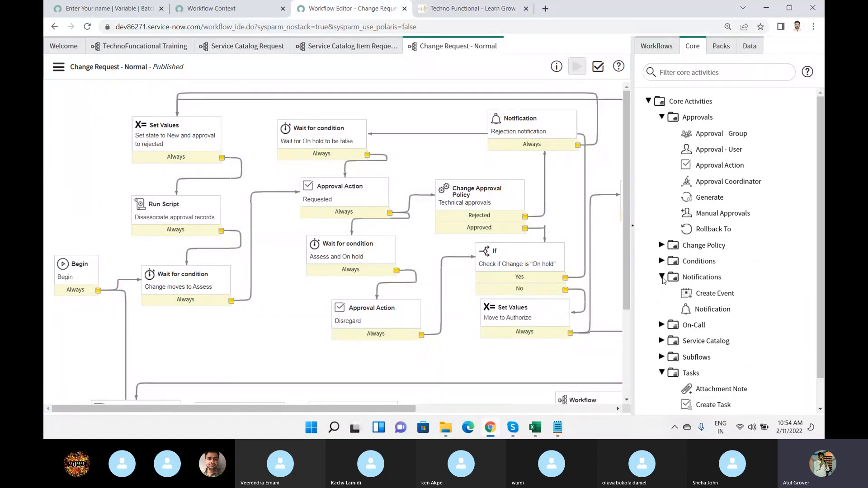
mouse_move(733, 293)
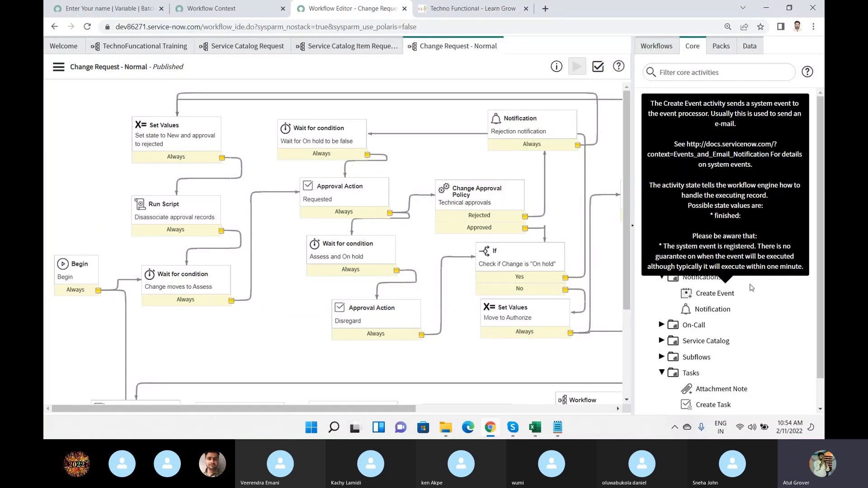
Review the core workflow activities under Subflows, Timers and Utilities, including Join and Turnstile.
click(662, 357)
scroll(728, 323, down, 1)
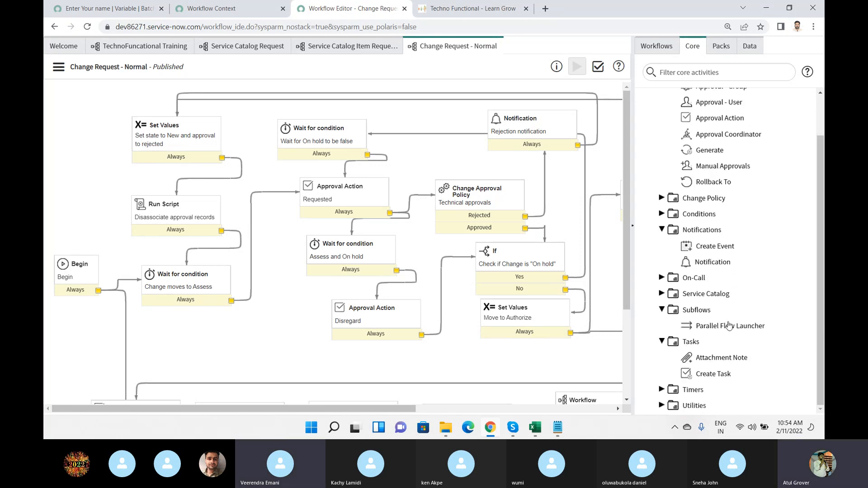
mouse_move(729, 333)
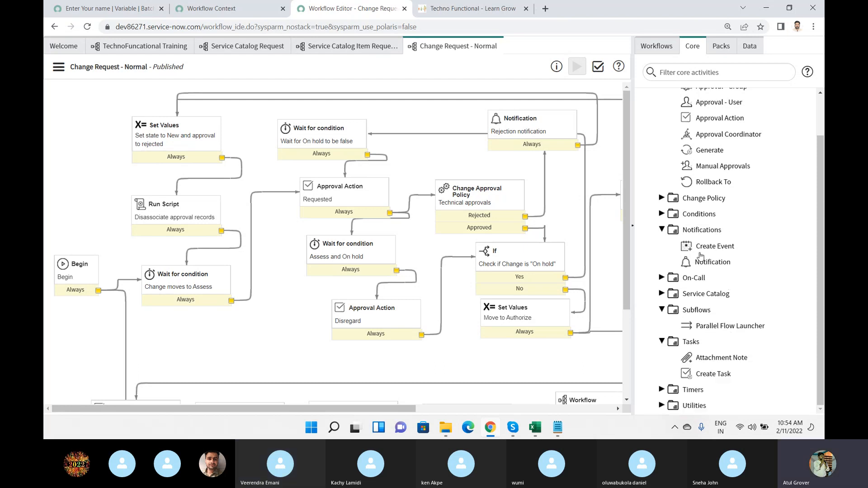
mouse_move(701, 256)
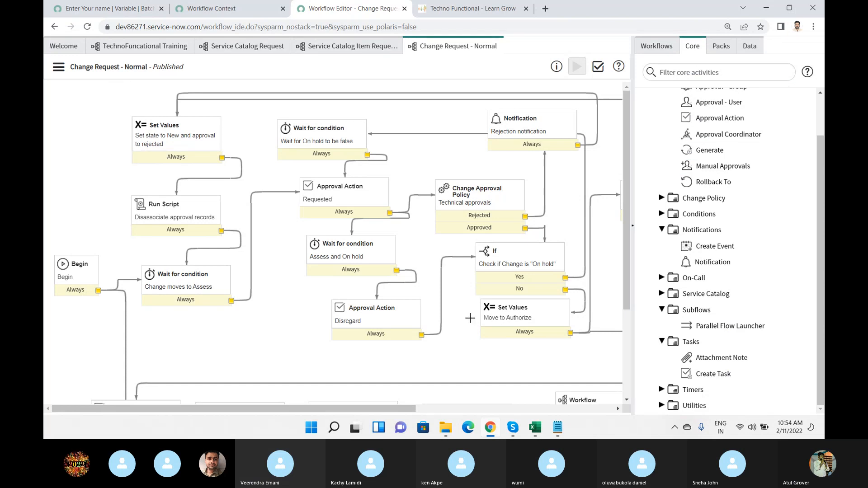
click(662, 389)
scroll(754, 287, down, 1)
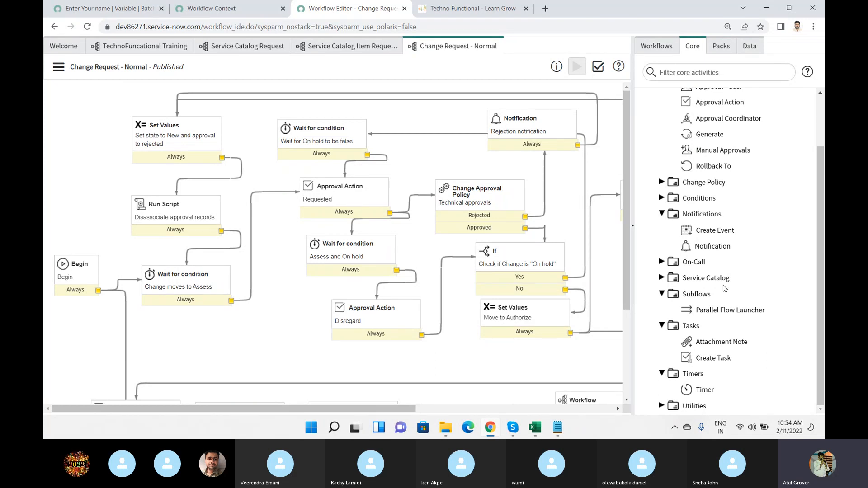
click(662, 406)
scroll(763, 282, down, 4)
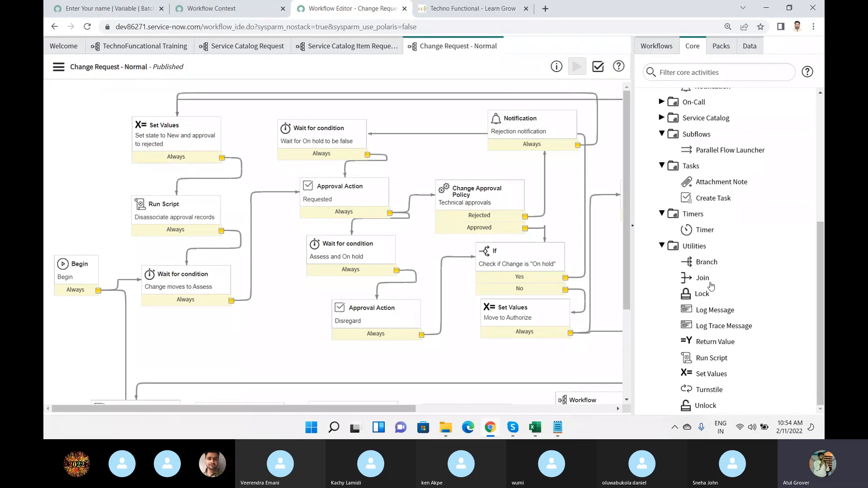
mouse_move(703, 279)
mouse_move(711, 388)
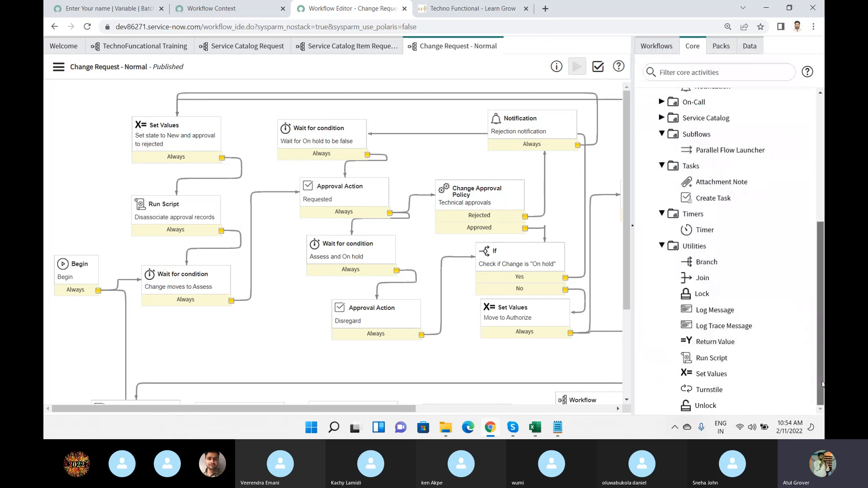
scroll(690, 299, up, 1)
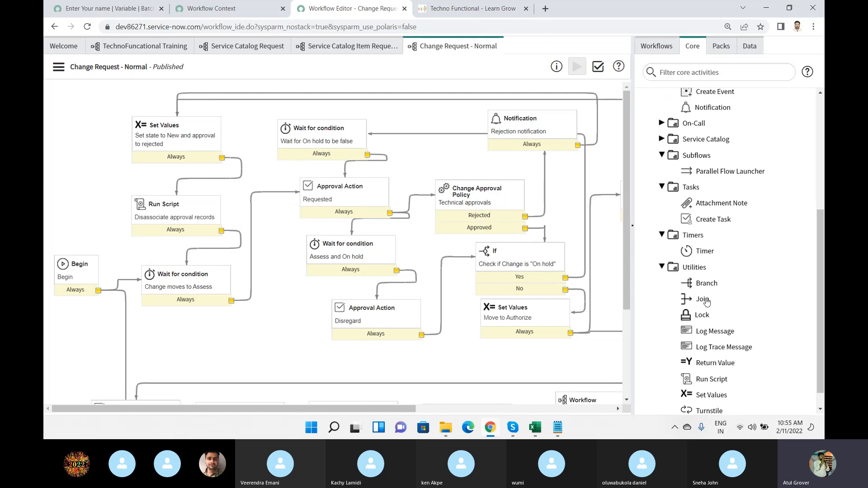
Filter the list of existing workflows by "inci" and by "App", and clear the filter.
click(656, 46)
click(651, 74)
text(inci)
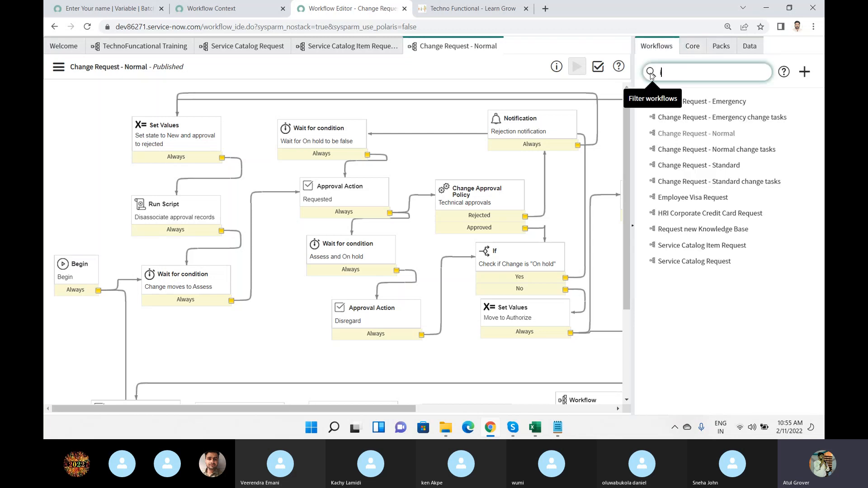
key(ctrl+a)
key(BackSpace)
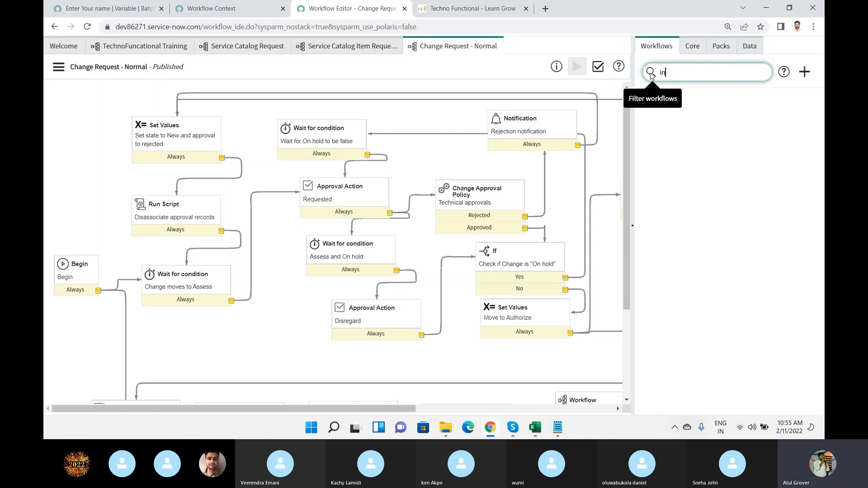
text(App)
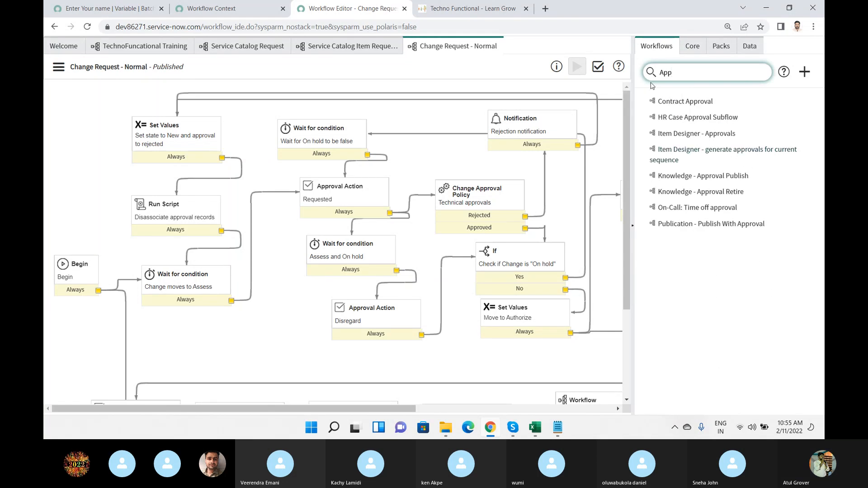
key(BackSpace)
key(BackSpace)
key(BackSpace)
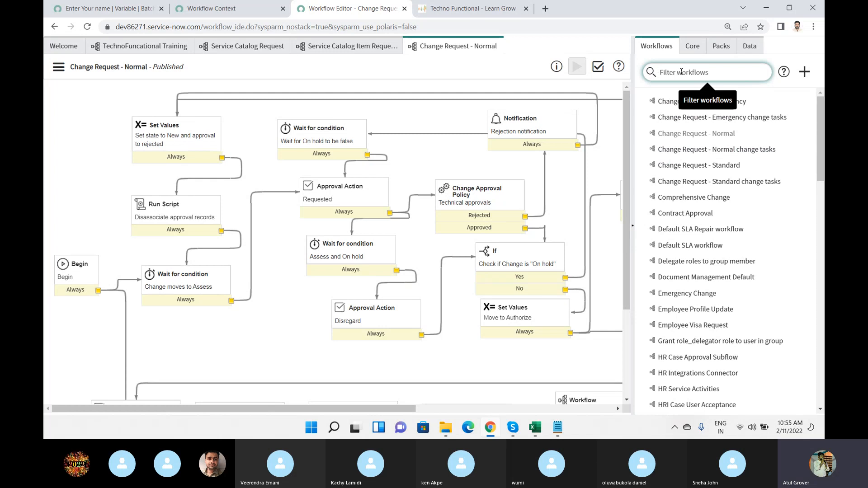
Add the LinkGenerator, Mobile Devices Set, Service Fulfillment Steps - Properties set and Standard Employee Questions variable sets to the Techno Functional catalog item.
click(99, 9)
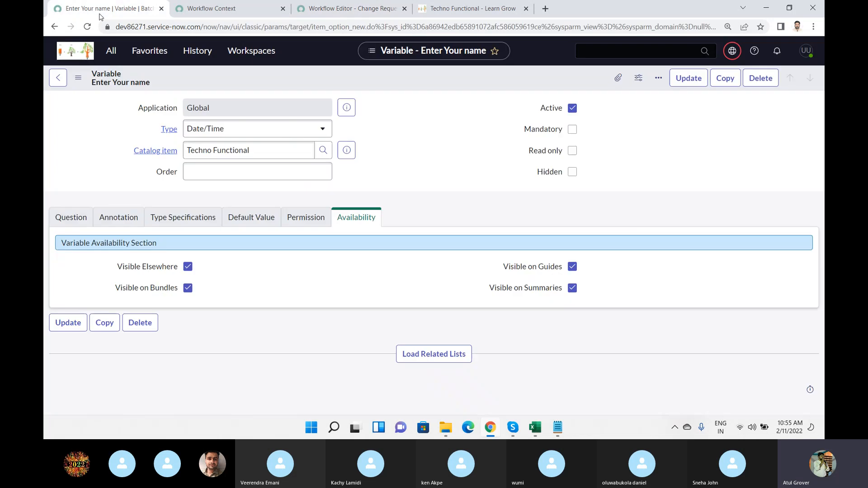
click(57, 80)
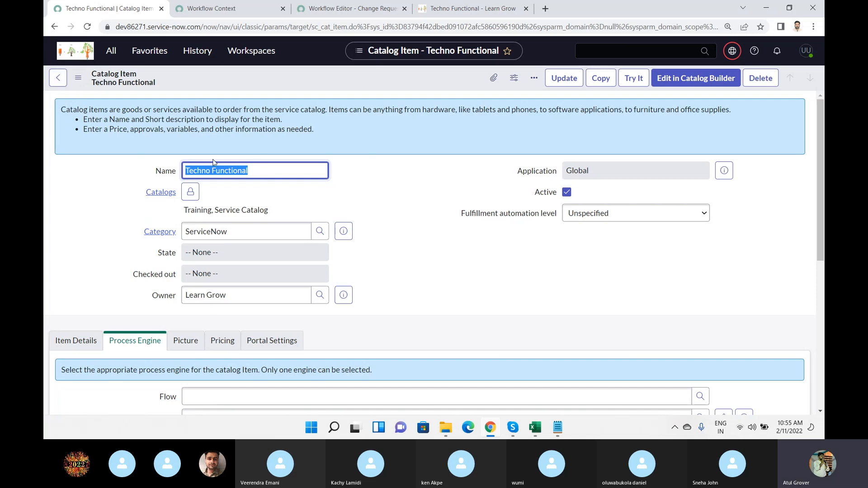
scroll(431, 233, down, 3)
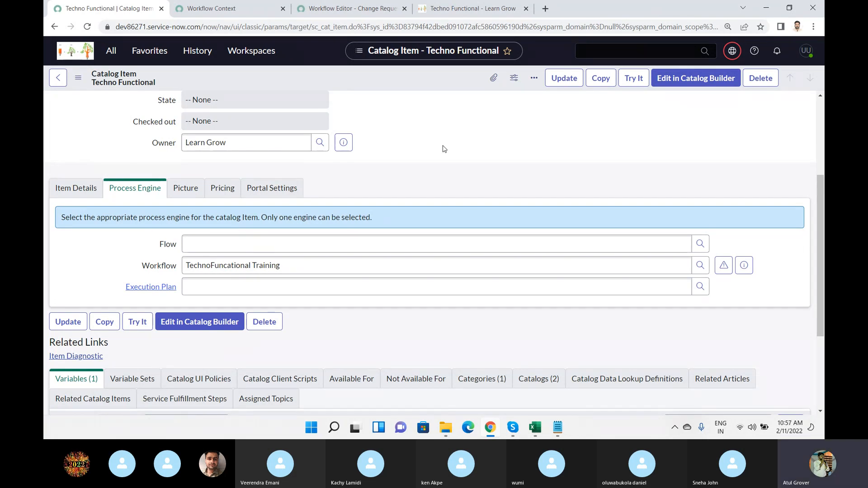
scroll(434, 172, down, 2)
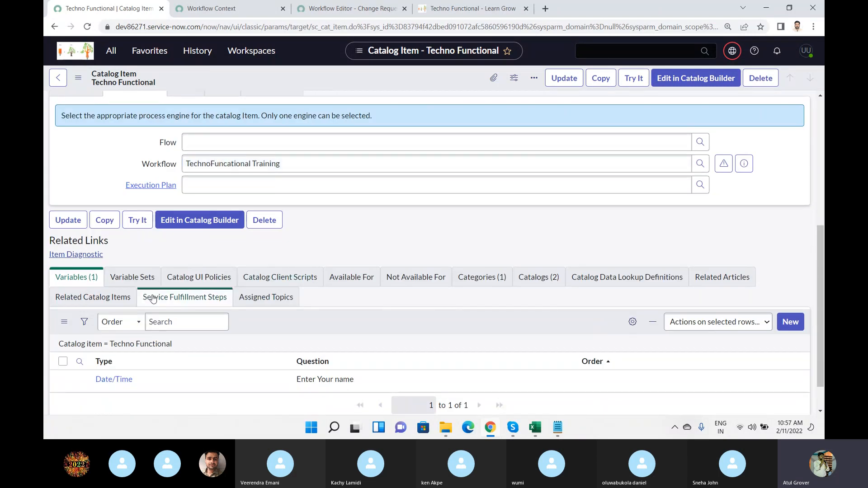
click(140, 276)
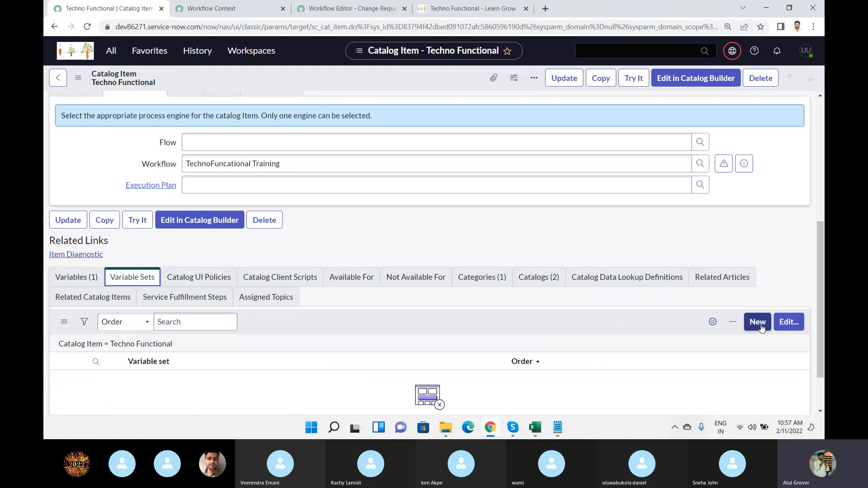
click(788, 325)
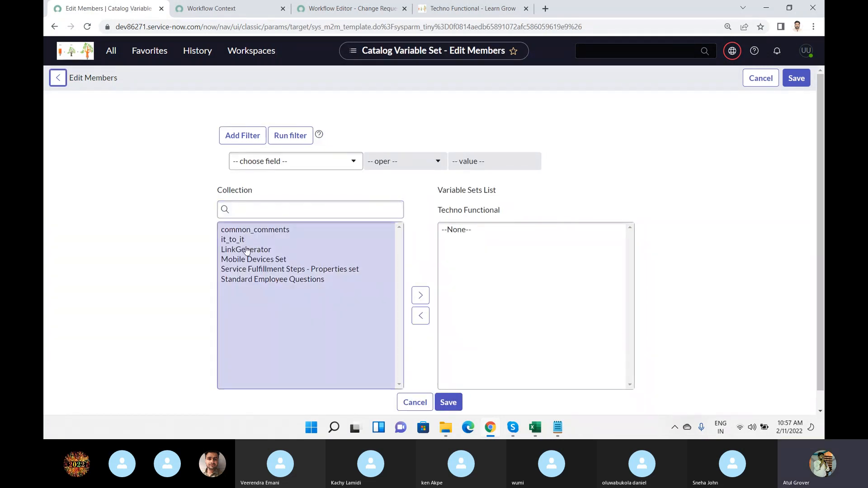
drag(249, 283, 247, 252)
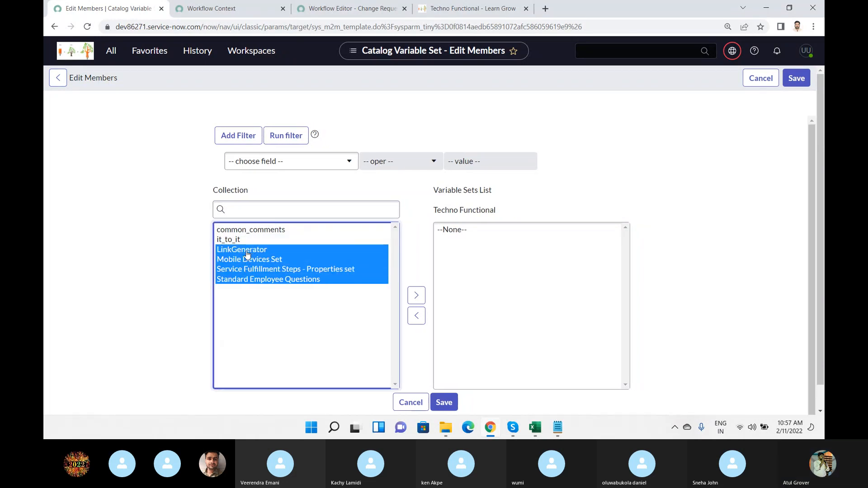
click(417, 296)
click(443, 405)
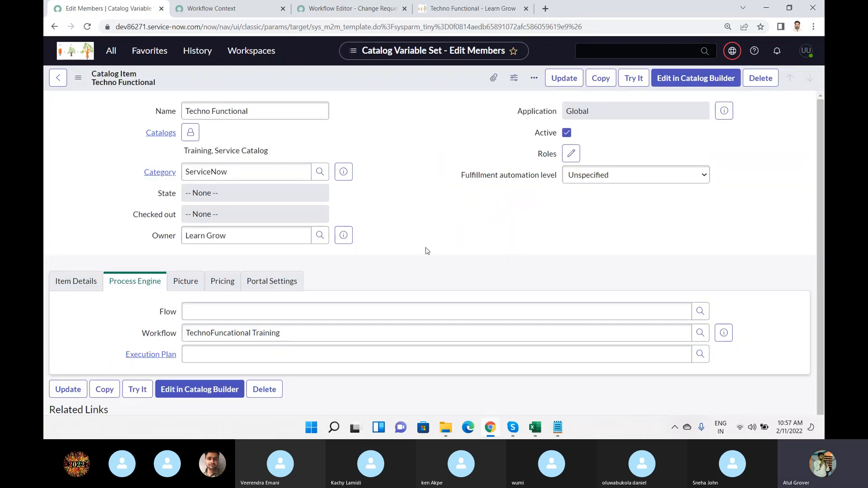
Turn off Mandatory Attachment in the Techno Functional item's portal settings and save the item.
click(271, 254)
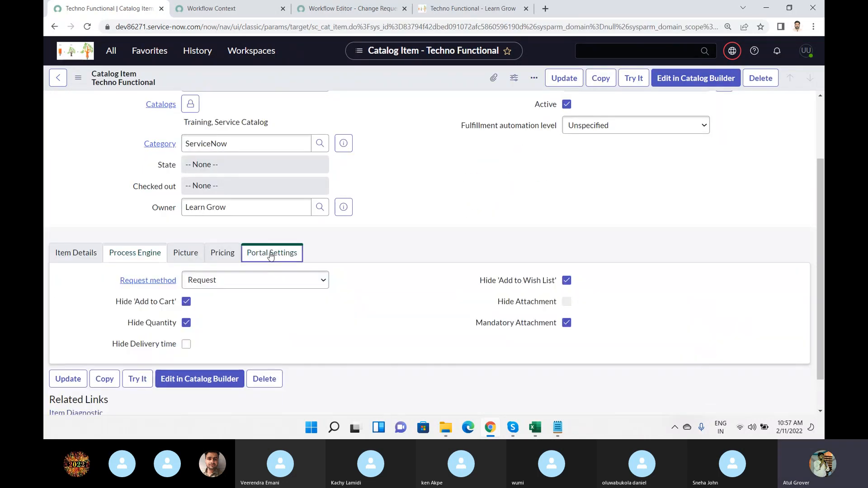
click(567, 323)
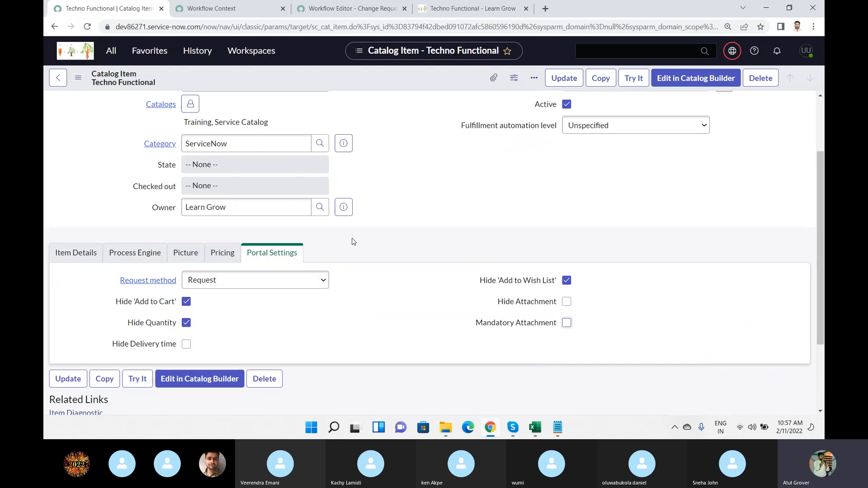
right_click(336, 75)
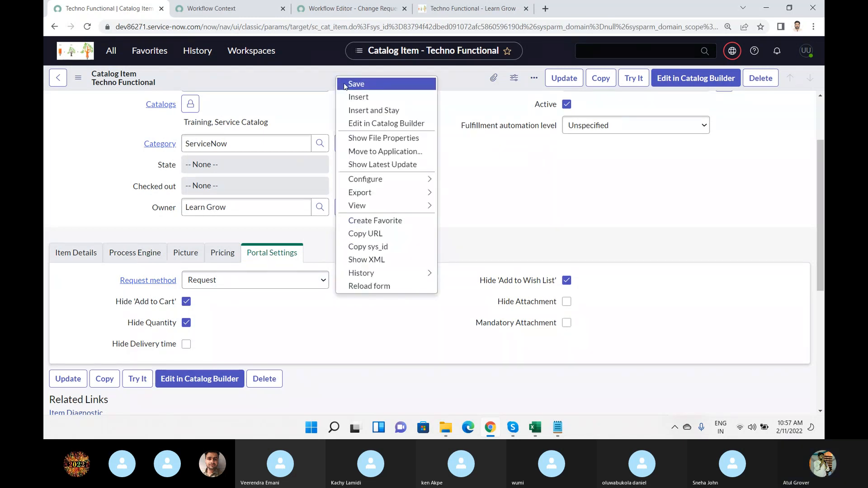
click(344, 85)
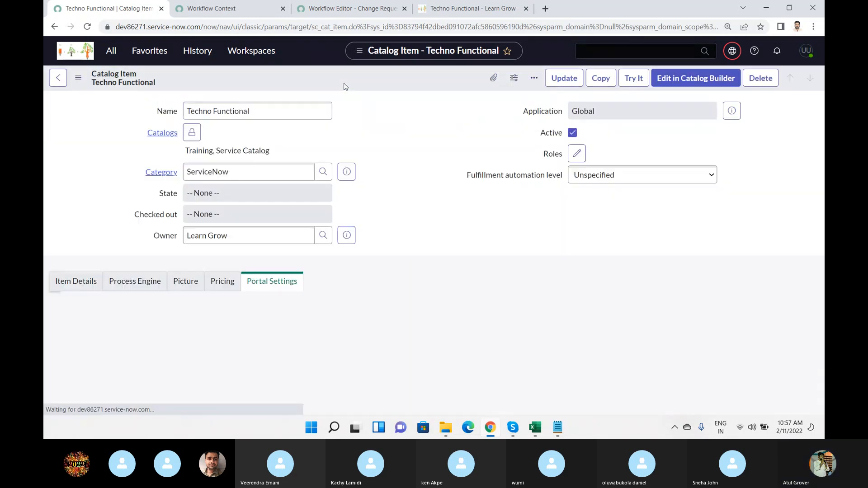
Reload the Techno Functional item in the portal and review the fields contributed by the added variable sets.
click(436, 9)
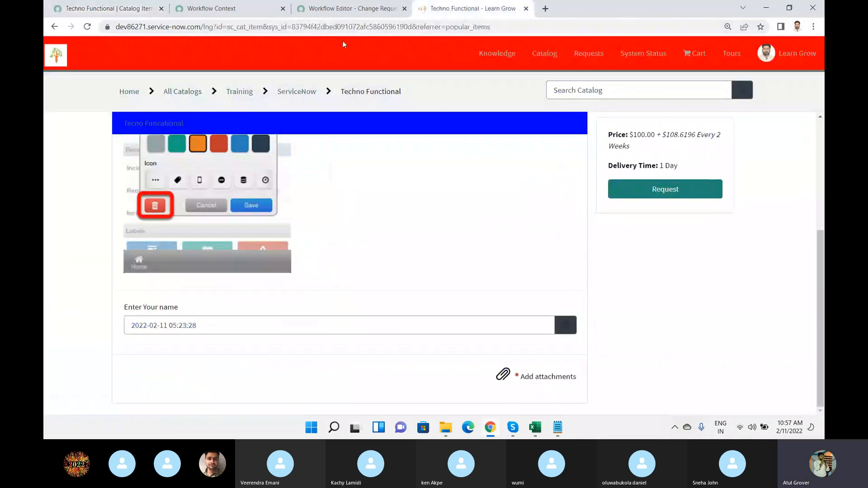
click(340, 28)
key(Return)
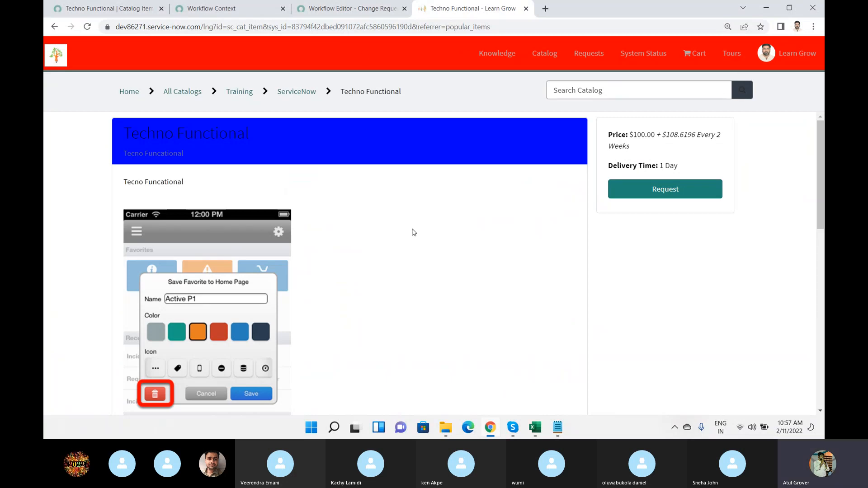
scroll(413, 232, down, 6)
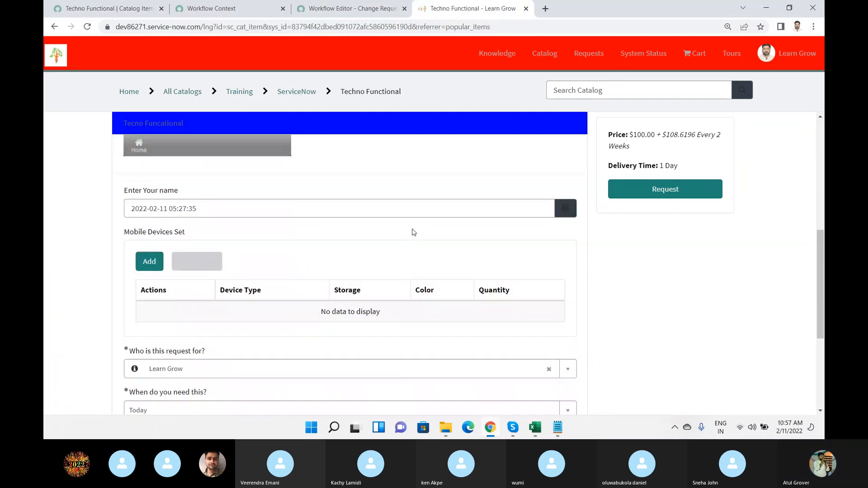
scroll(396, 258, down, 1)
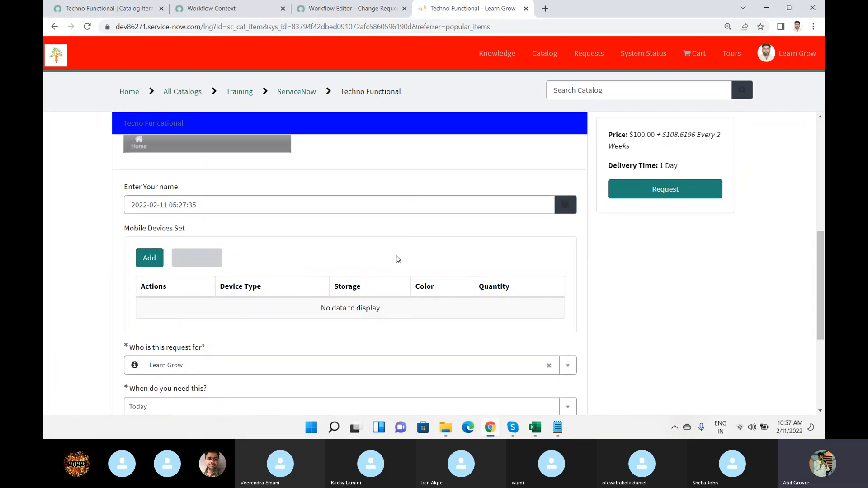
scroll(231, 338, down, 3)
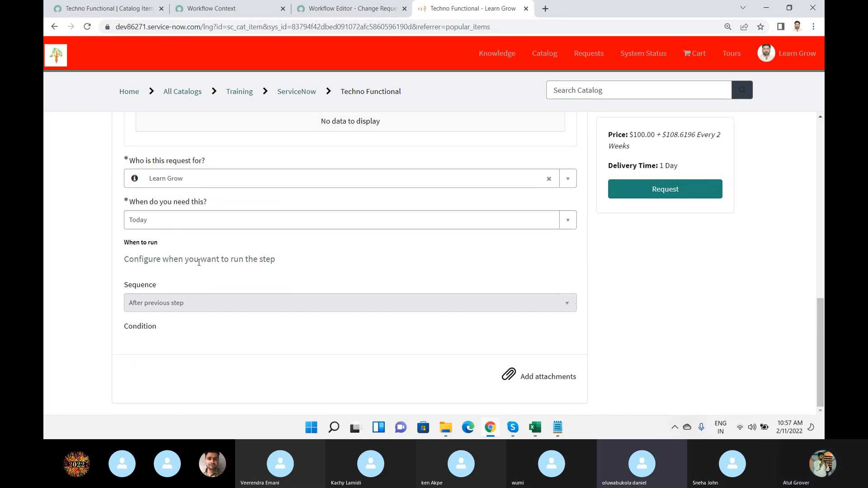
scroll(203, 253, up, 1)
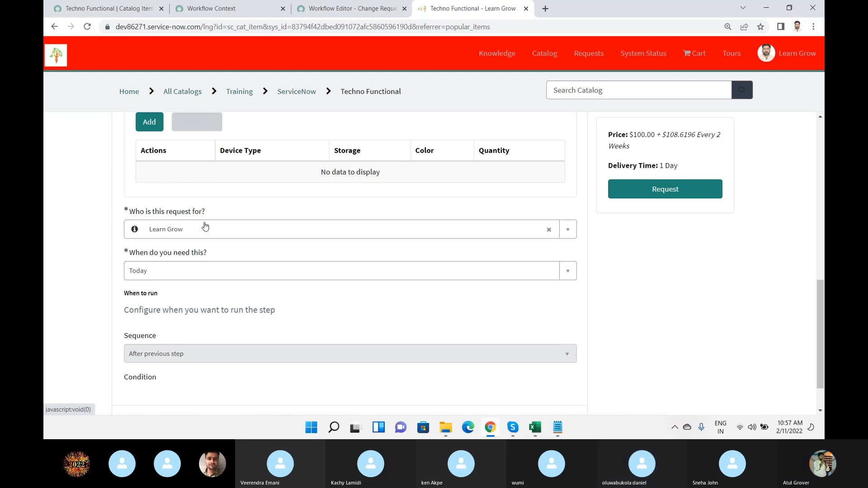
scroll(227, 241, up, 2)
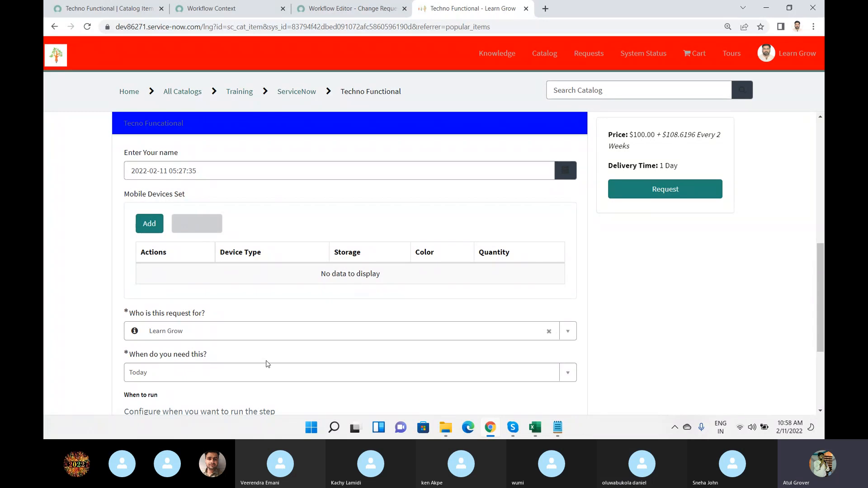
Find the Variable Sets module by "variable se" and open its list in a separate browser tab.
click(121, 12)
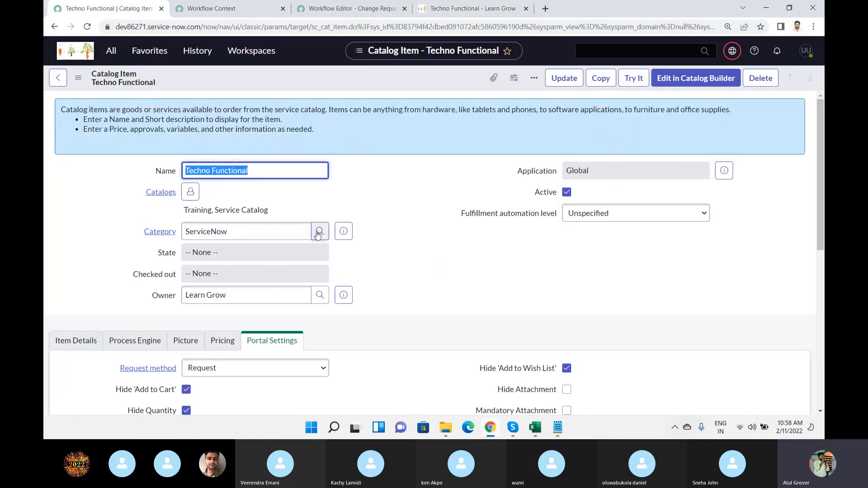
scroll(318, 235, down, 3)
click(111, 51)
double_click(115, 81)
text(variable se)
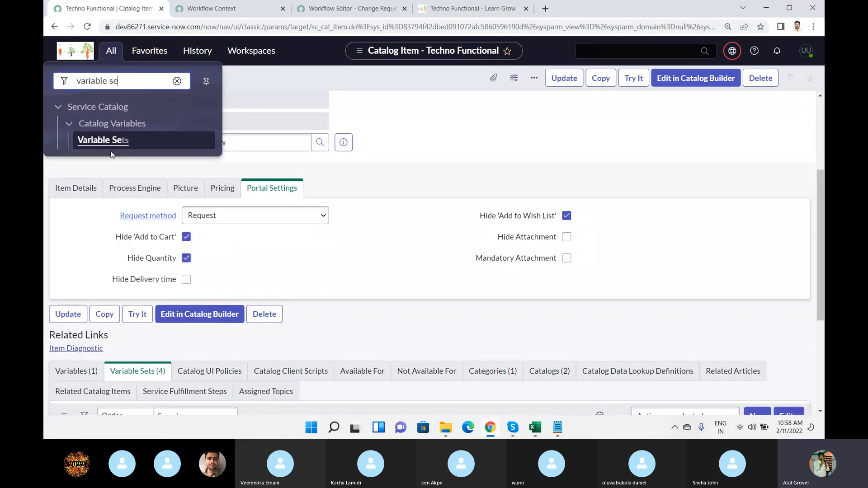
ctrl+click(109, 143)
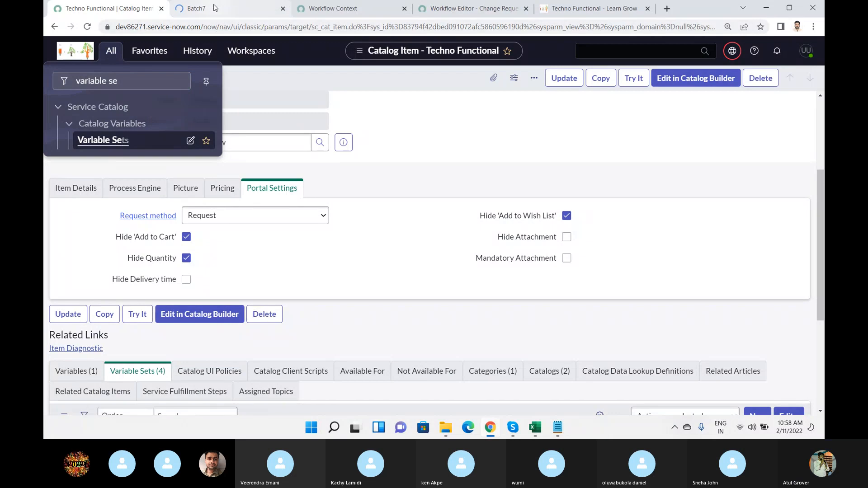
click(215, 8)
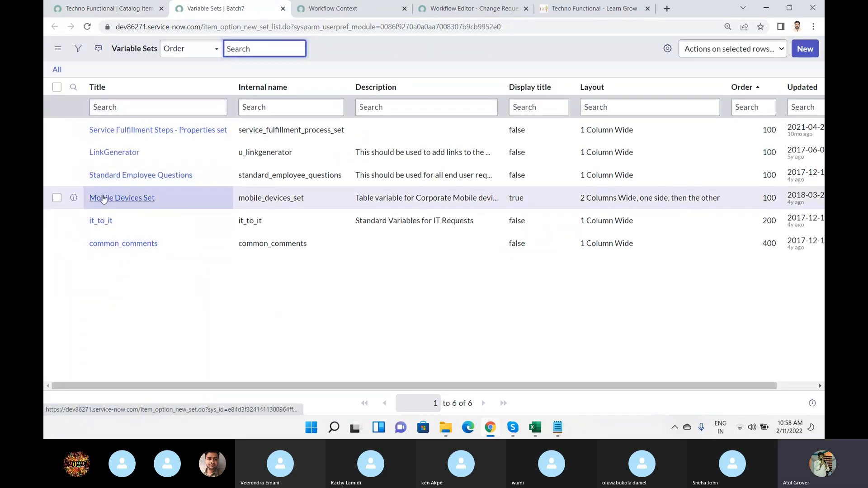
Create and save a multi-row variable set titled "Techno" with internal name "techno" and layout "2 Columns Wide, alternating sides".
click(810, 55)
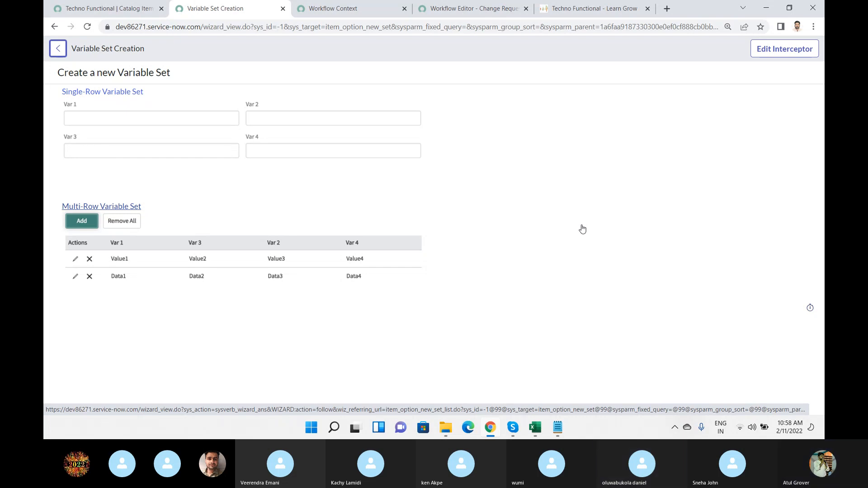
click(115, 212)
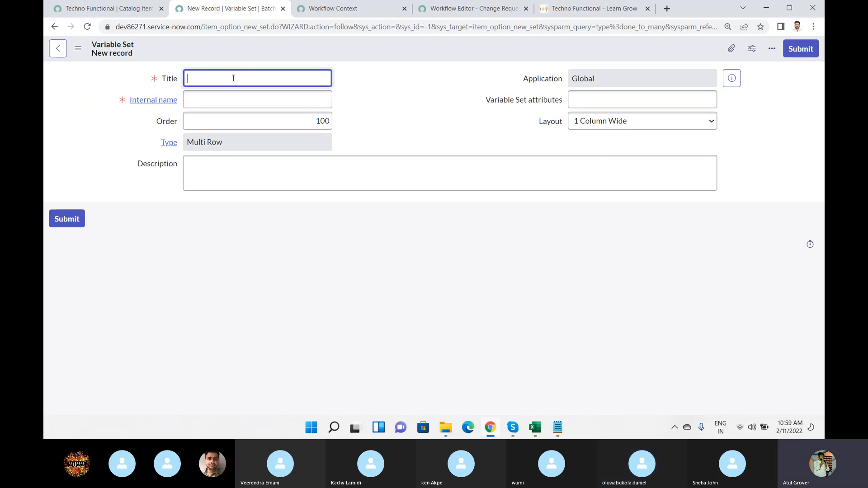
text(Techno)
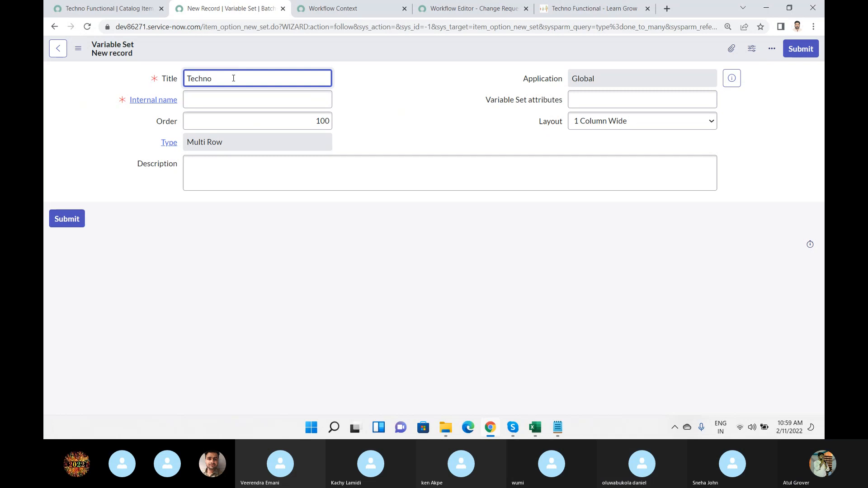
click(248, 106)
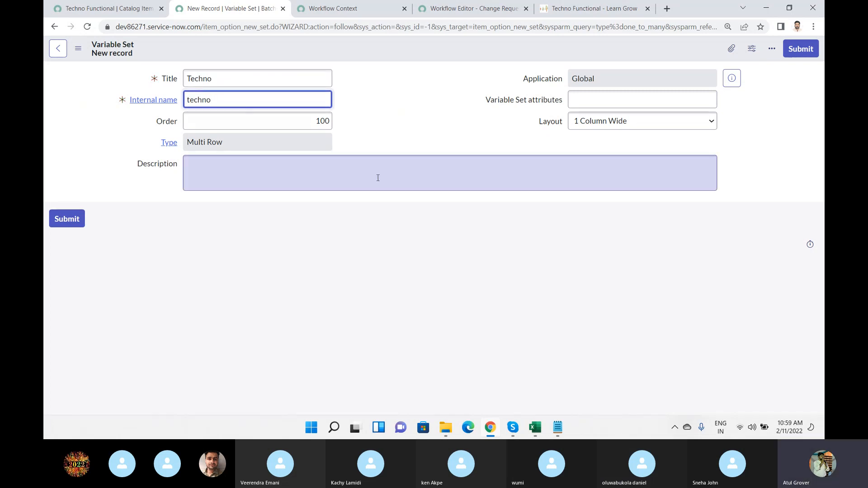
click(606, 125)
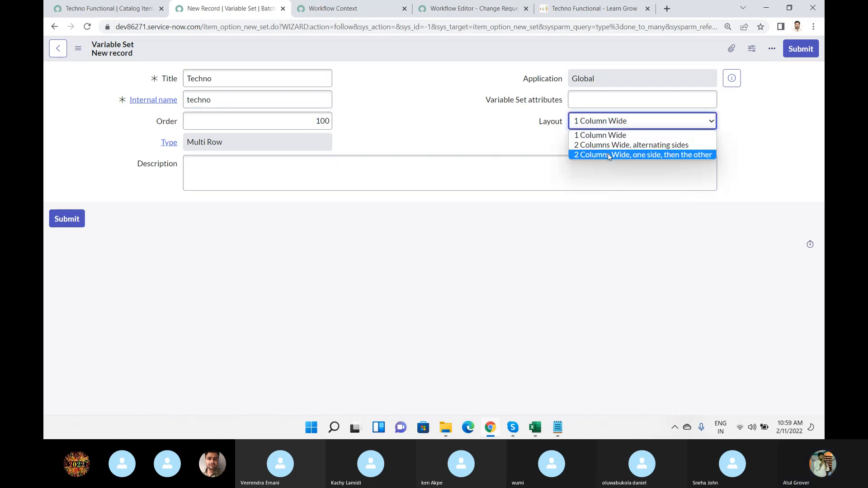
click(609, 146)
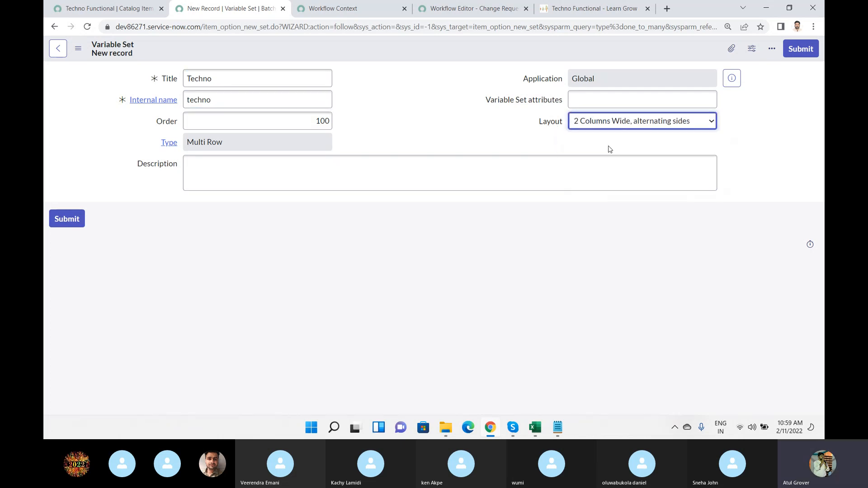
right_click(487, 49)
click(498, 53)
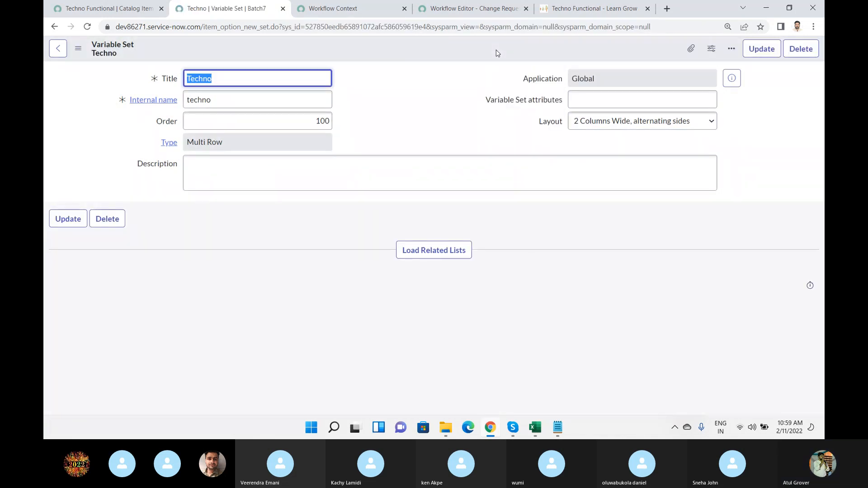
Add a Single Line Text variable to the Techno variable set with the question "Name" and the name "name".
click(415, 255)
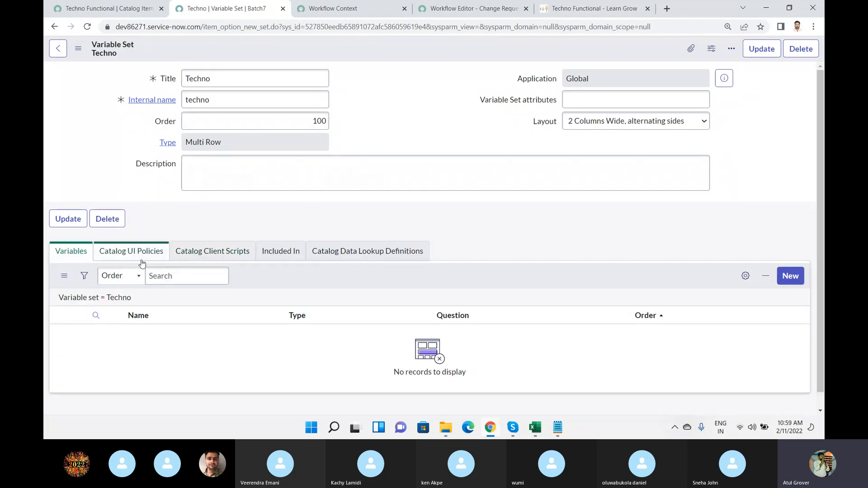
click(799, 279)
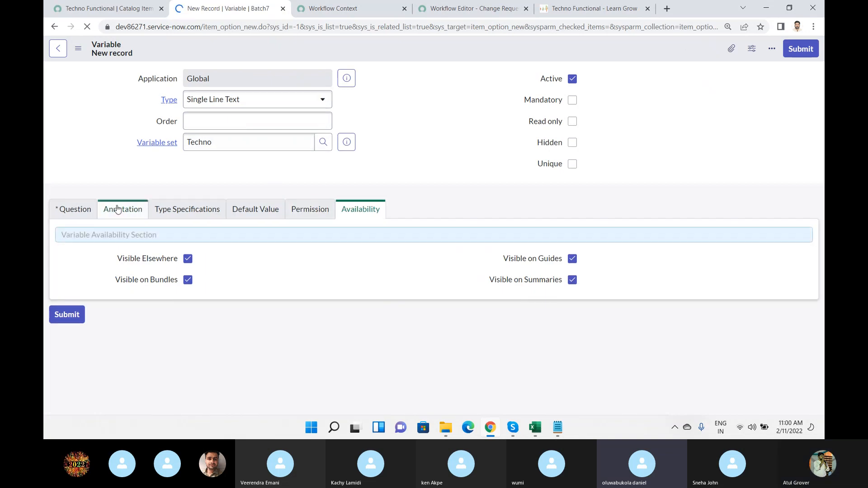
click(60, 213)
click(202, 262)
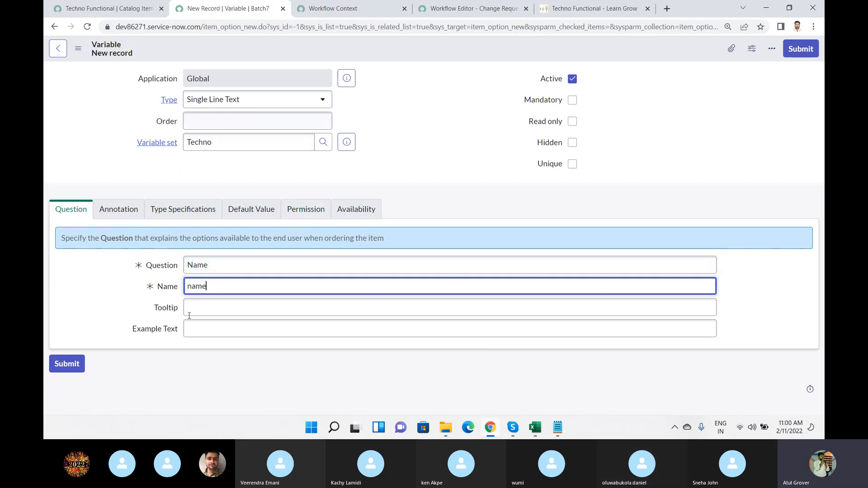
click(797, 56)
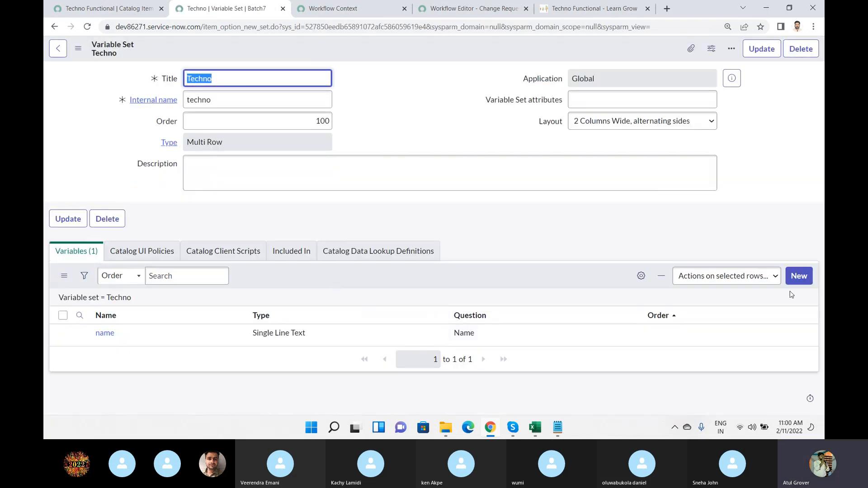
Add a Date/Time variable with the question "DOB" to the Techno variable set.
click(798, 276)
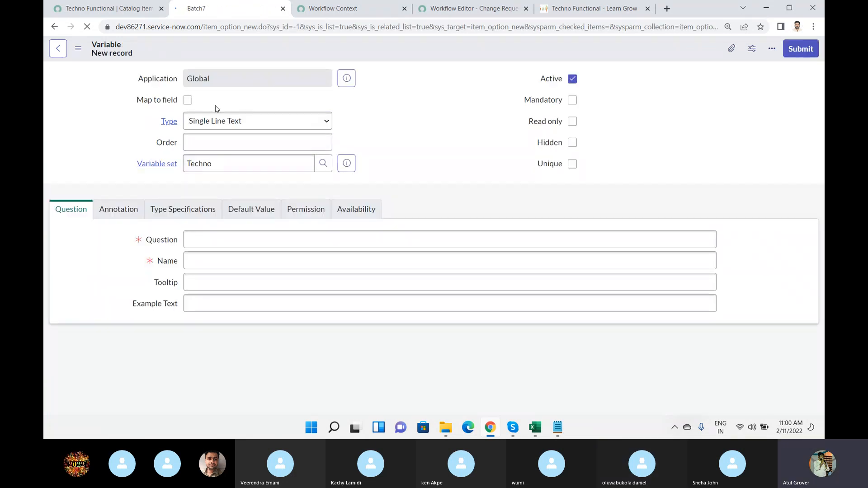
click(217, 141)
click(203, 241)
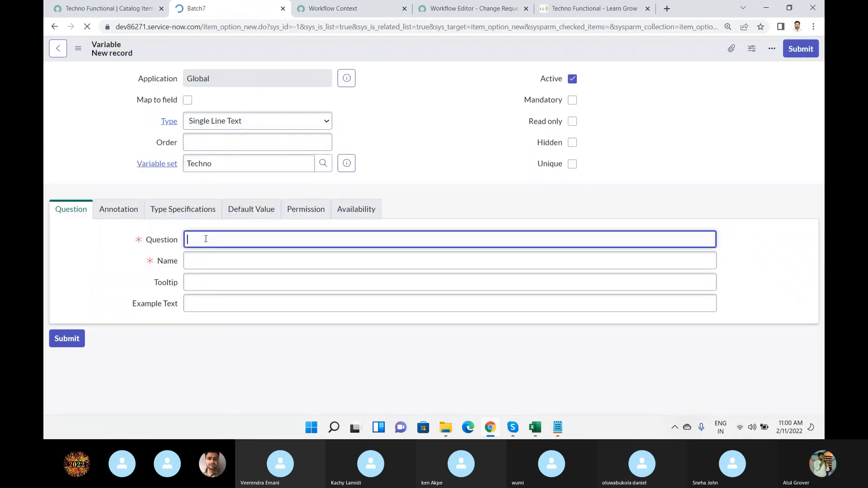
click(224, 102)
text(date)
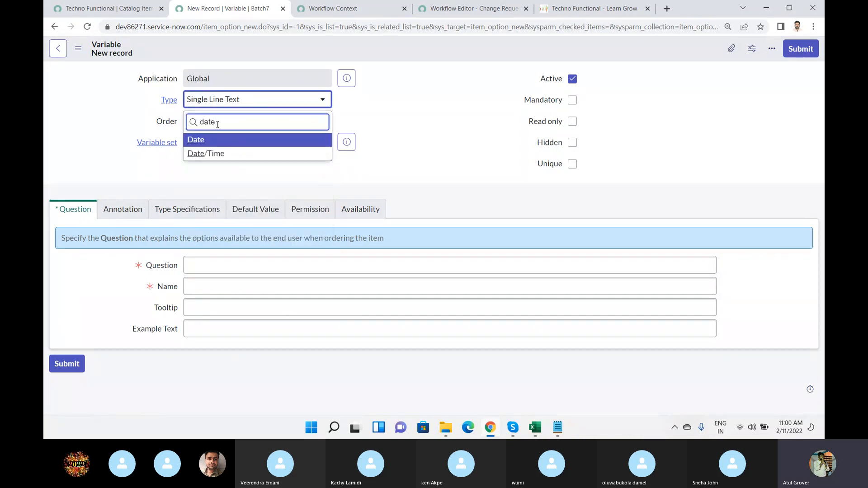
click(212, 154)
click(211, 265)
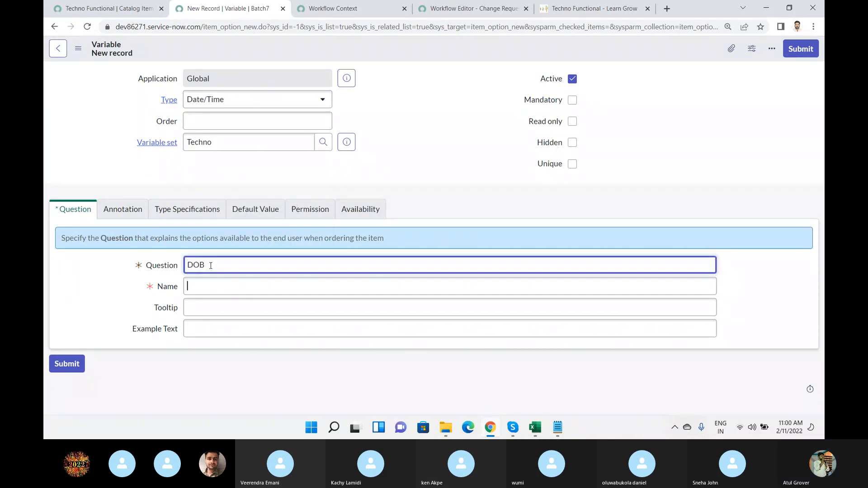
click(799, 50)
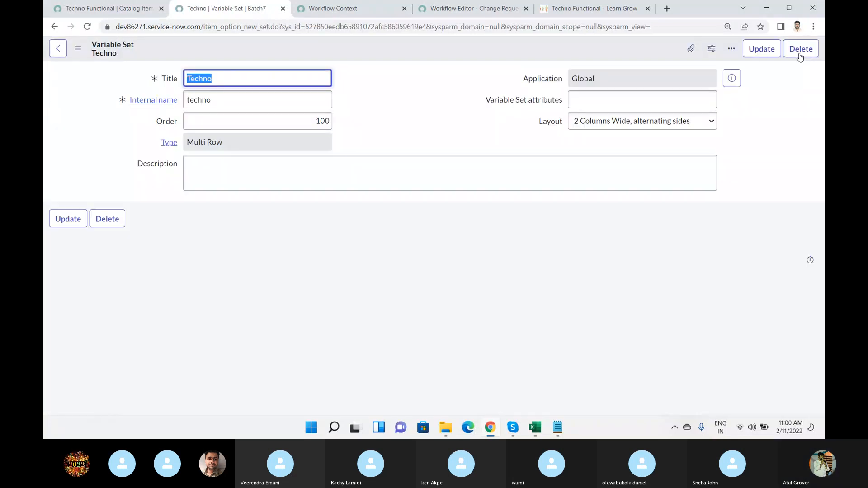
Return to the catalog item tab, filter the maintained items by the name "tech" and open the Techno Functional item.
click(106, 10)
text(mainta)
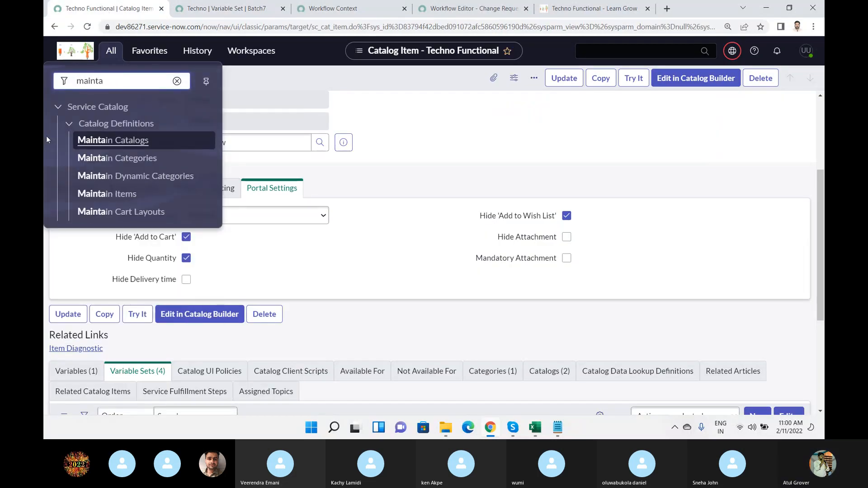
click(113, 194)
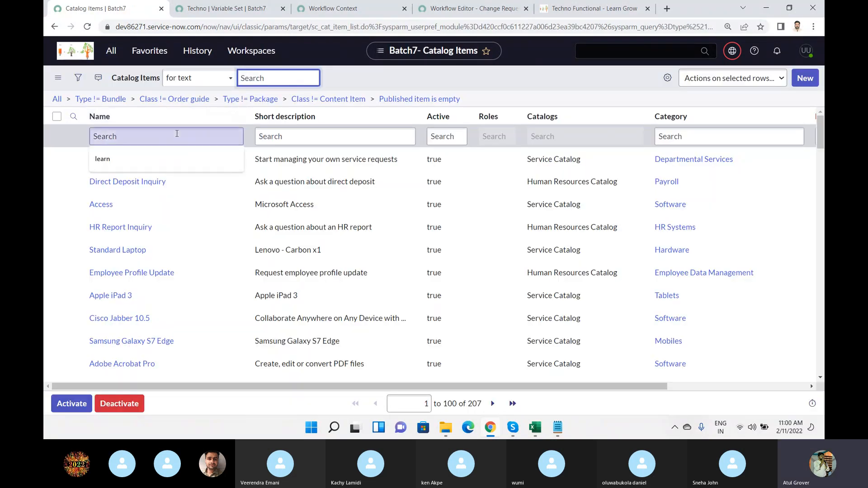
click(180, 134)
text(tech)
key(Return)
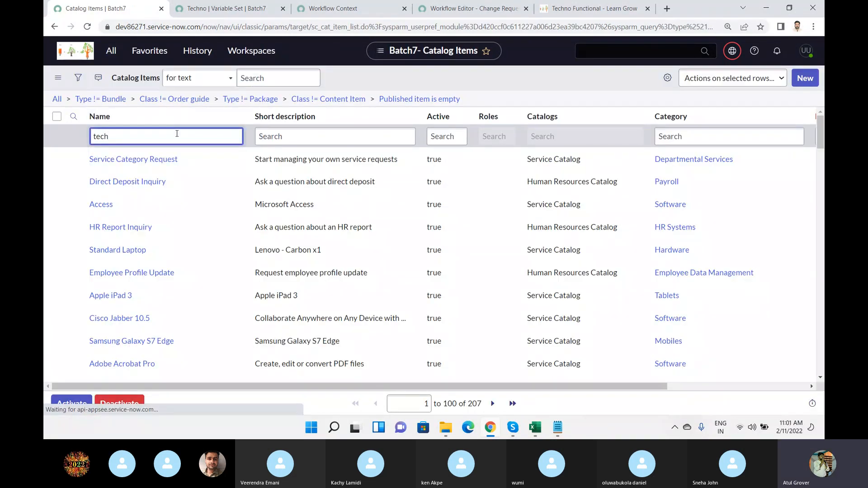
click(110, 162)
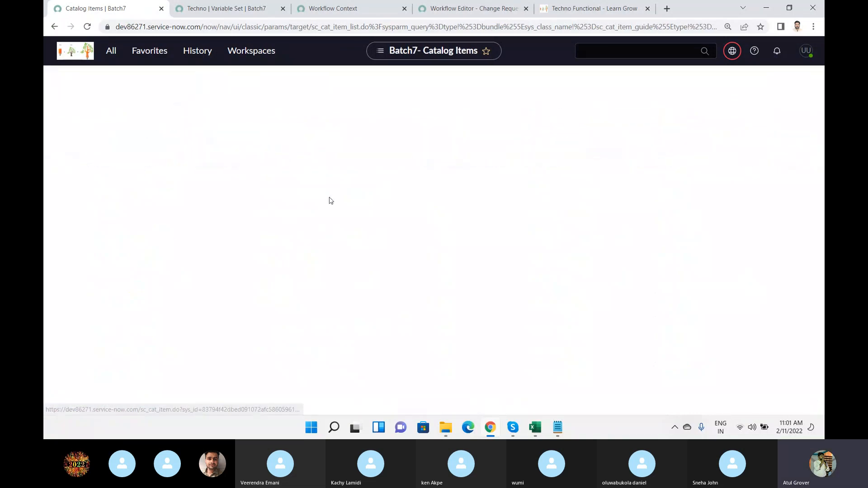
Edit the Techno Functional item's variable sets and remove LinkGenerator, Mobile Devices Set, Service Fulfillment Steps - Properties set and Standard Employee Questions.
scroll(280, 331, down, 2)
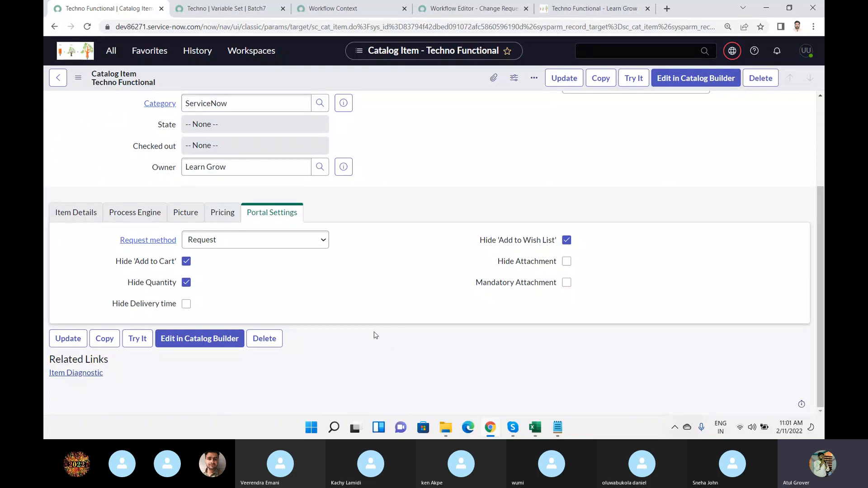
scroll(437, 354, down, 2)
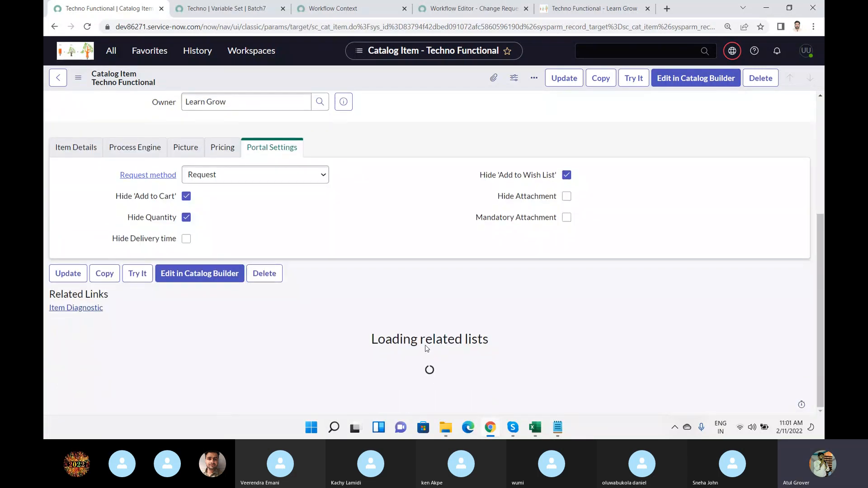
click(110, 333)
scroll(111, 334, down, 5)
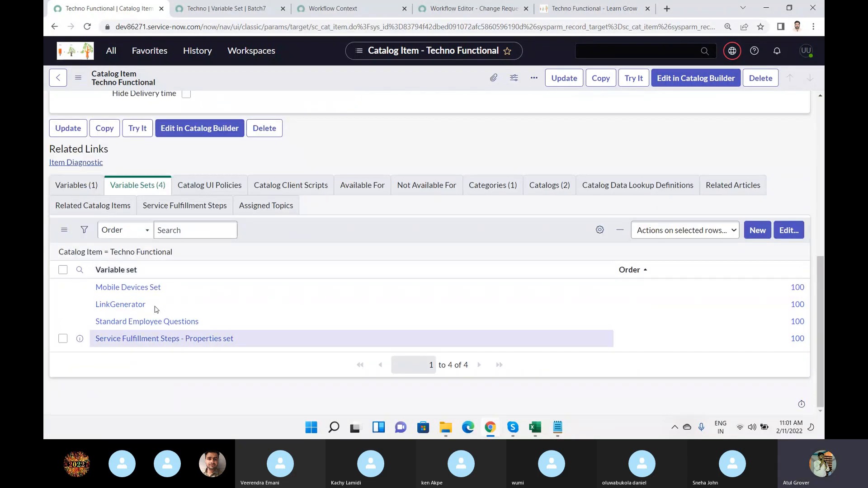
click(789, 231)
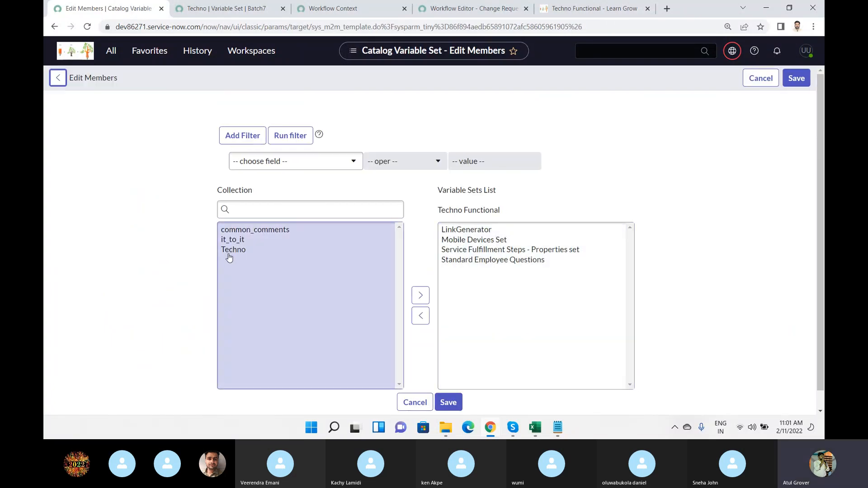
click(477, 260)
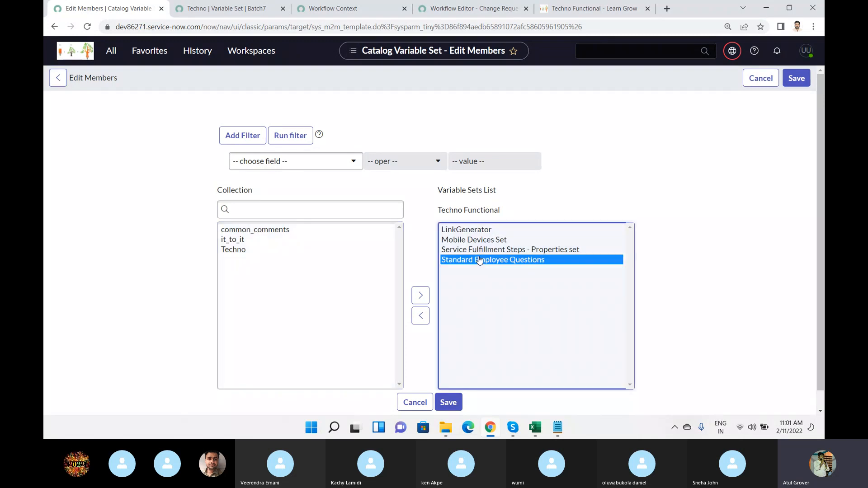
shift+click(476, 233)
click(421, 316)
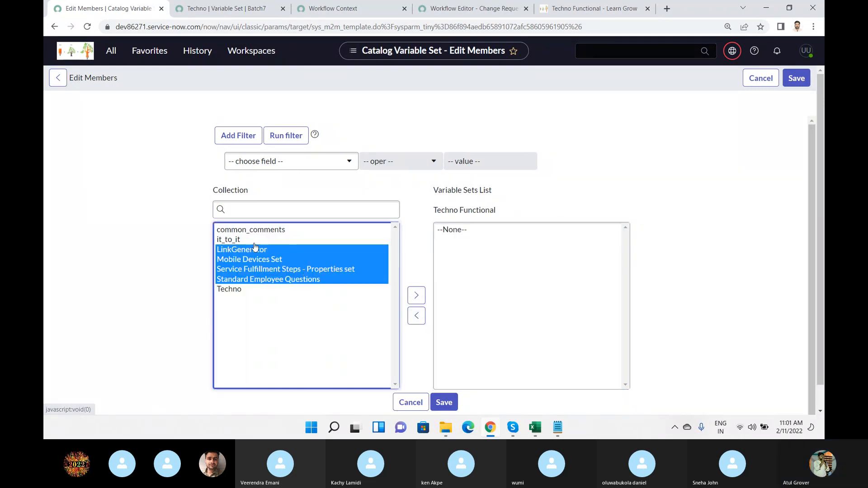
Add the Techno variable set to the Techno Functional item and save the membership changes.
click(232, 240)
click(345, 288)
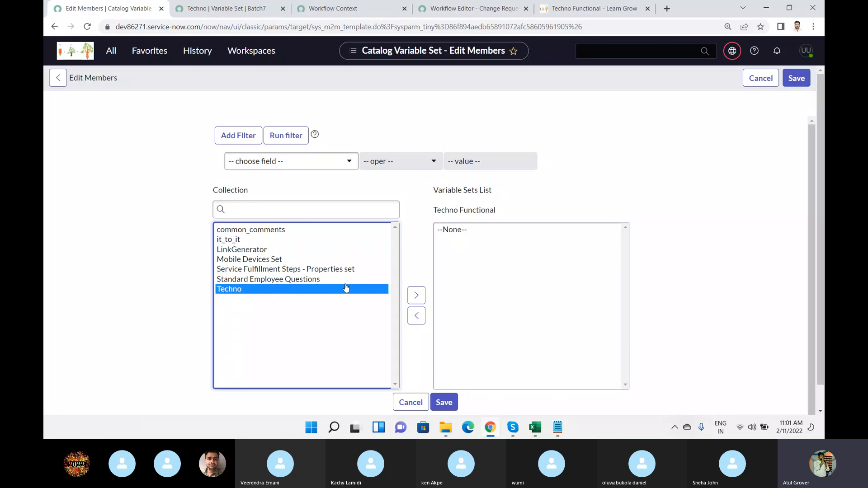
click(416, 295)
scroll(442, 290, down, 1)
click(442, 396)
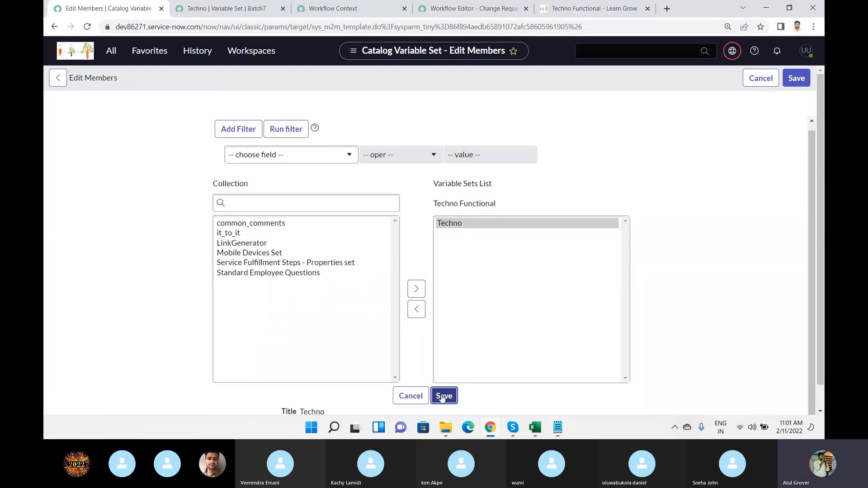
Reload the Techno Functional item's page in the portal and check how the Techno variable set is displayed.
click(583, 9)
click(475, 27)
key(Return)
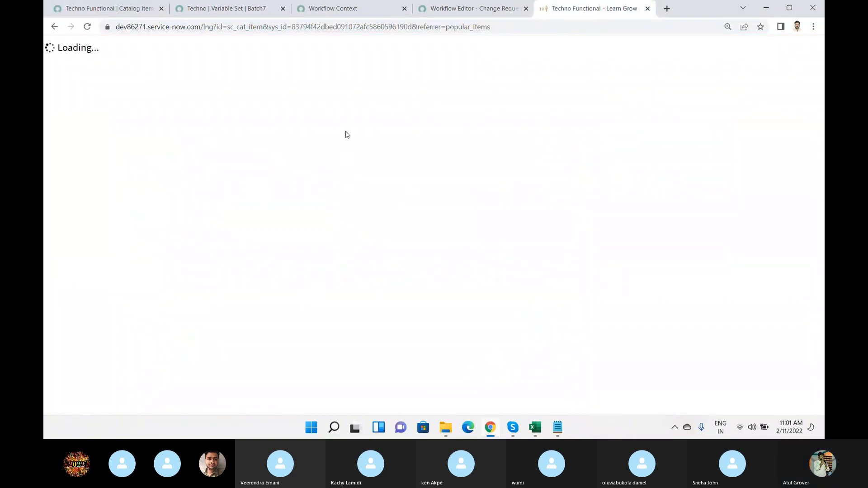
scroll(348, 167, down, 6)
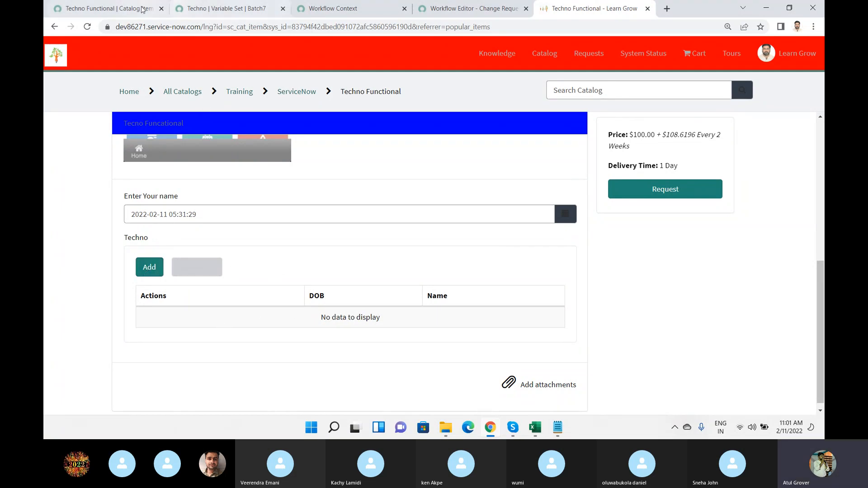
Return to the catalog items list, filter it by the name "enc" and open the Encyclopedia item.
click(116, 10)
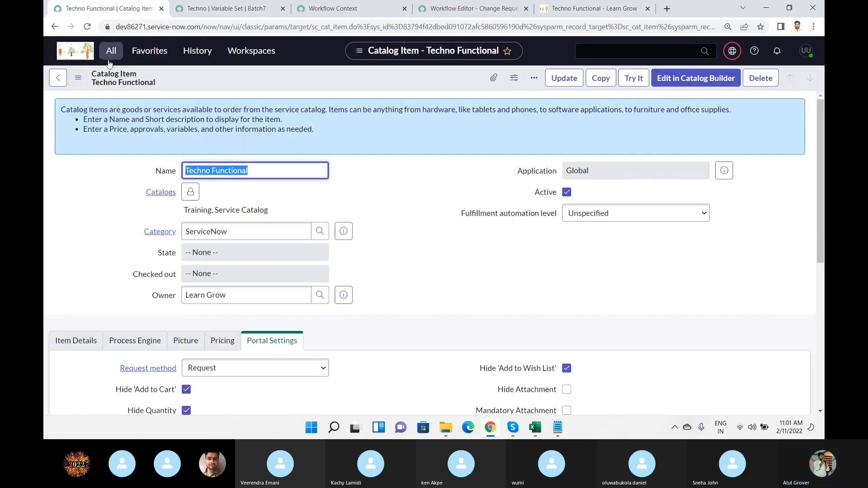
click(80, 80)
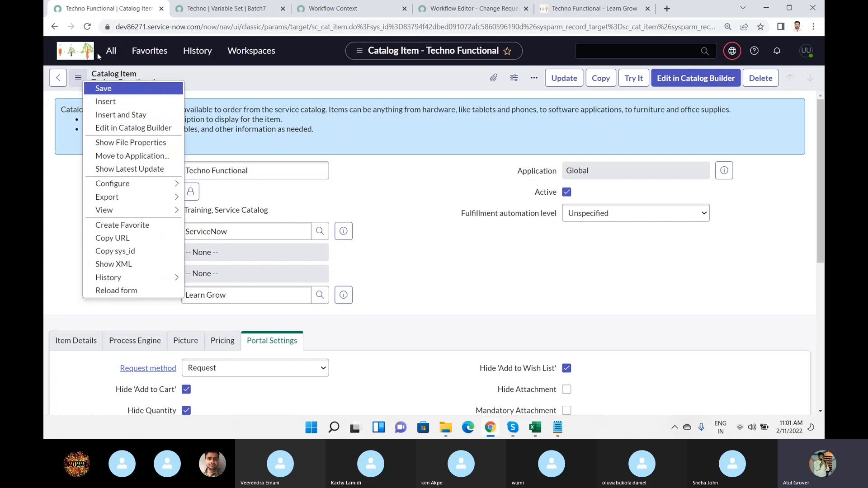
click(58, 77)
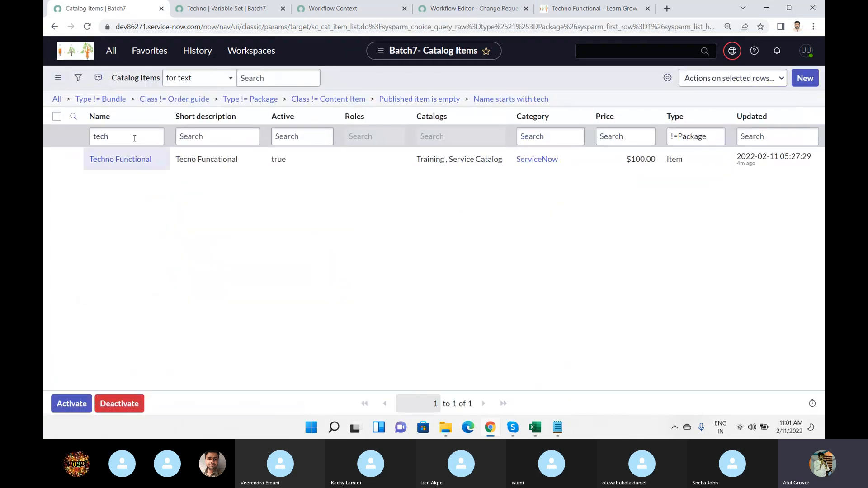
drag(134, 137, 44, 128)
text(ecn)
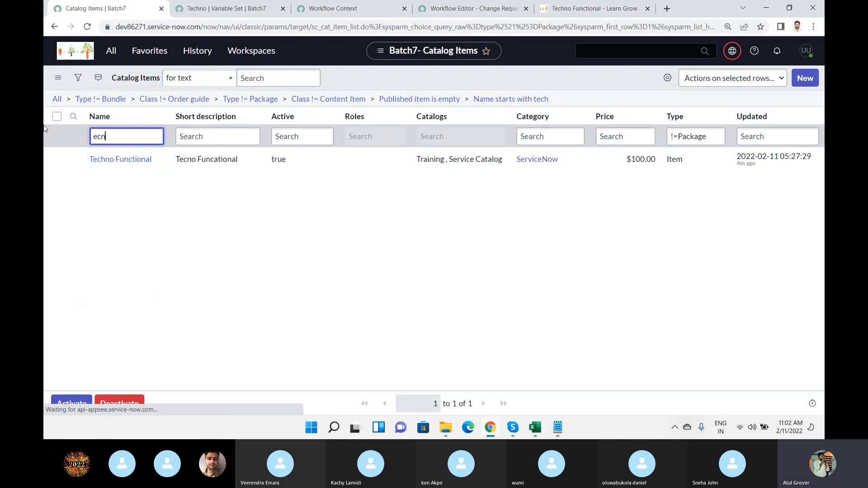
key(Return)
click(165, 135)
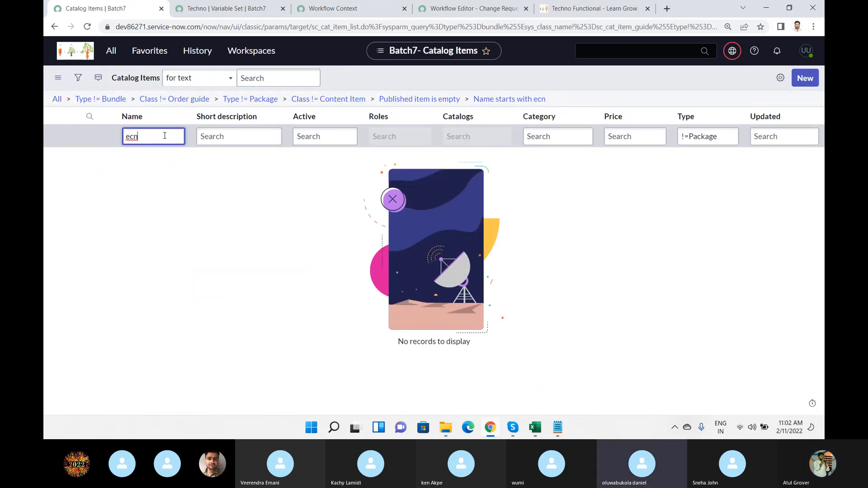
key(BackSpace)
key(BackSpace)
text(nc)
key(Return)
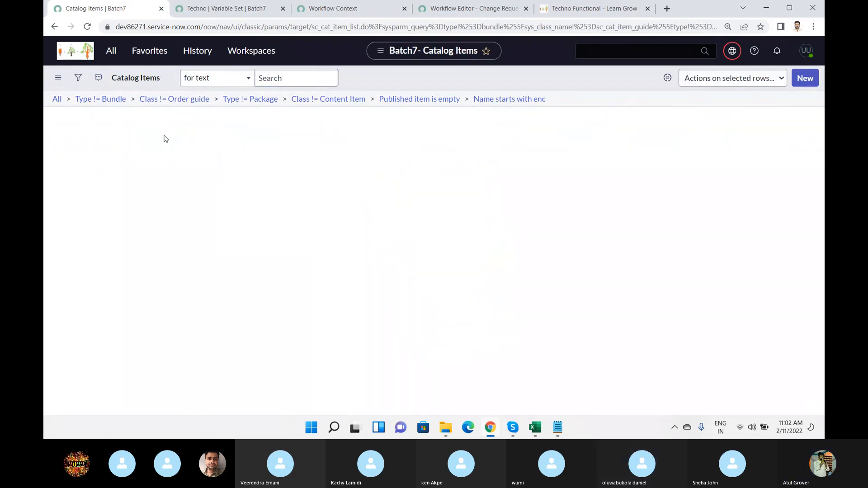
click(106, 162)
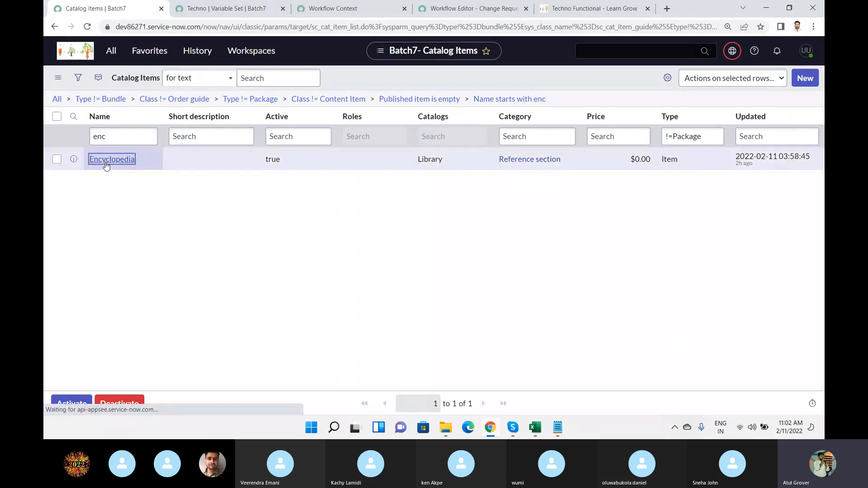
Load the Encyclopedia item's related lists, add the Techno variable set to the item and save.
scroll(355, 198, down, 3)
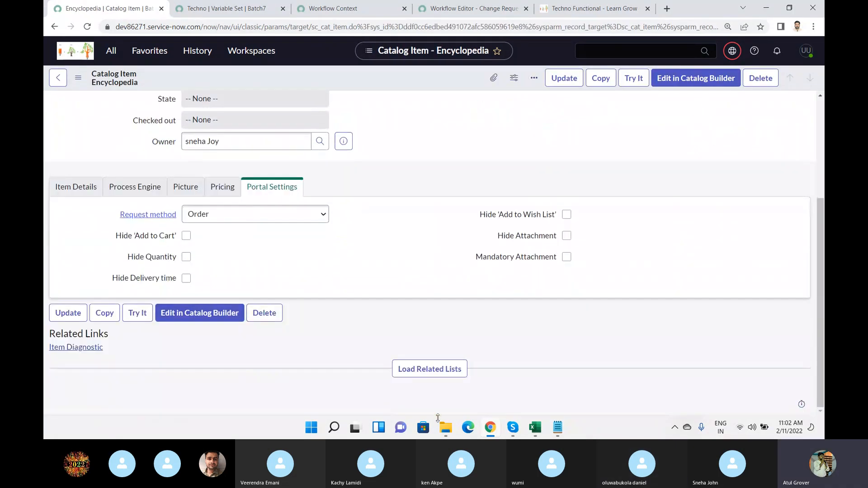
click(437, 370)
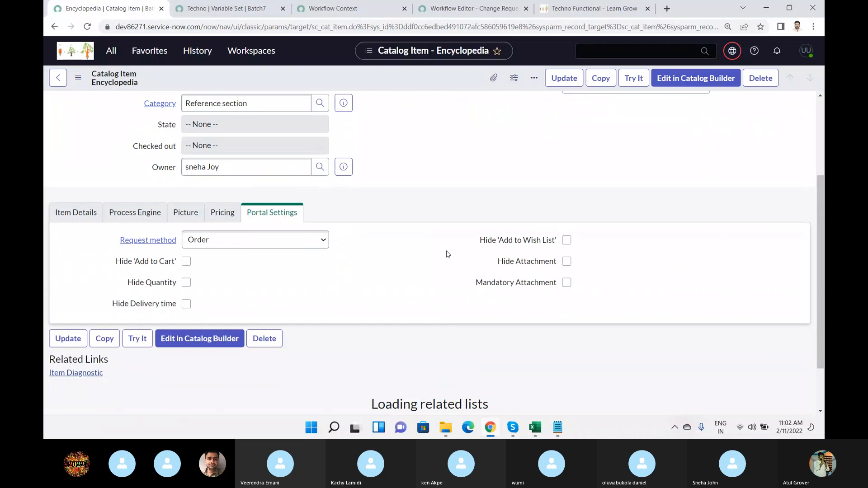
scroll(447, 253, down, 2)
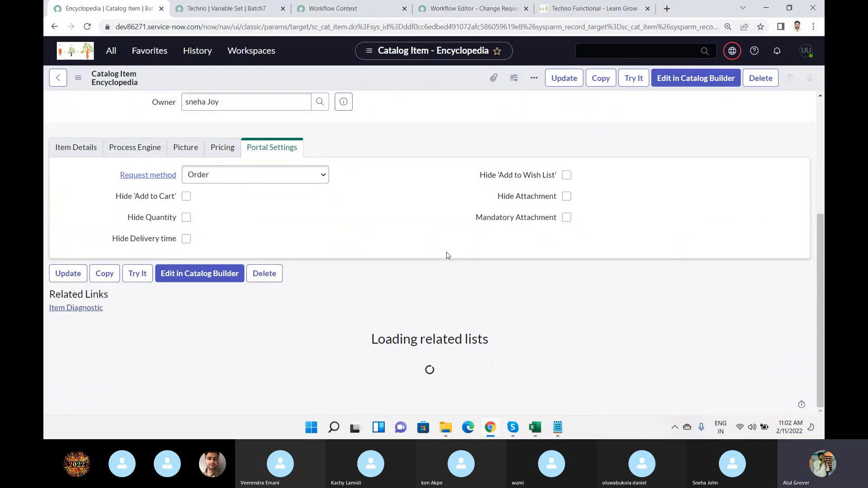
scroll(813, 353, down, 3)
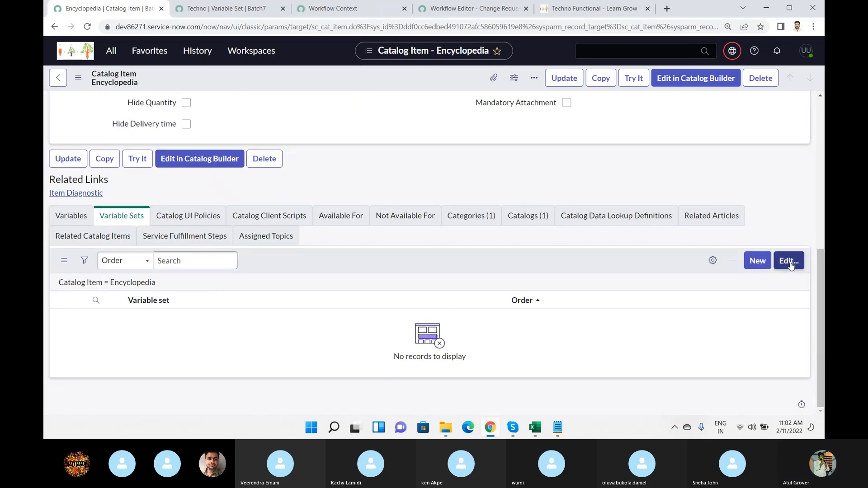
click(789, 265)
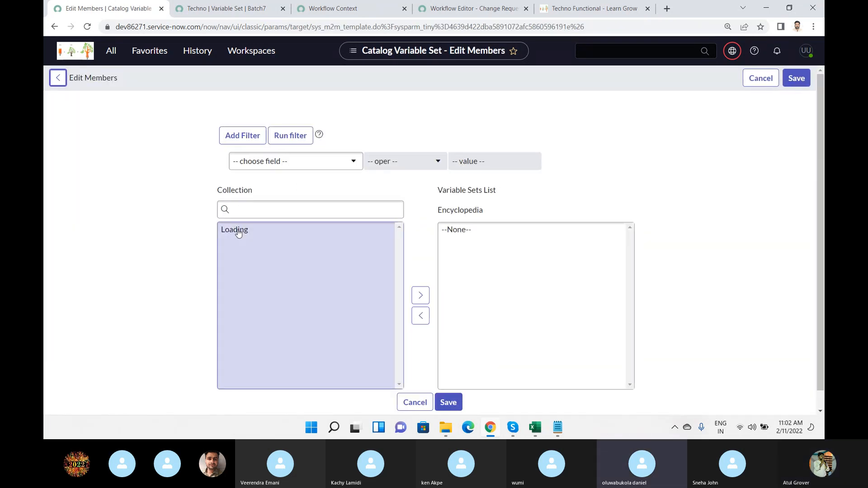
click(228, 292)
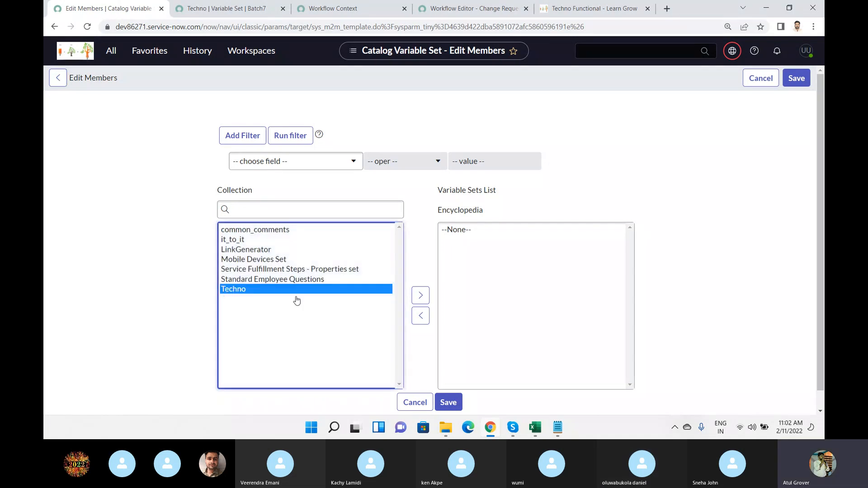
click(410, 298)
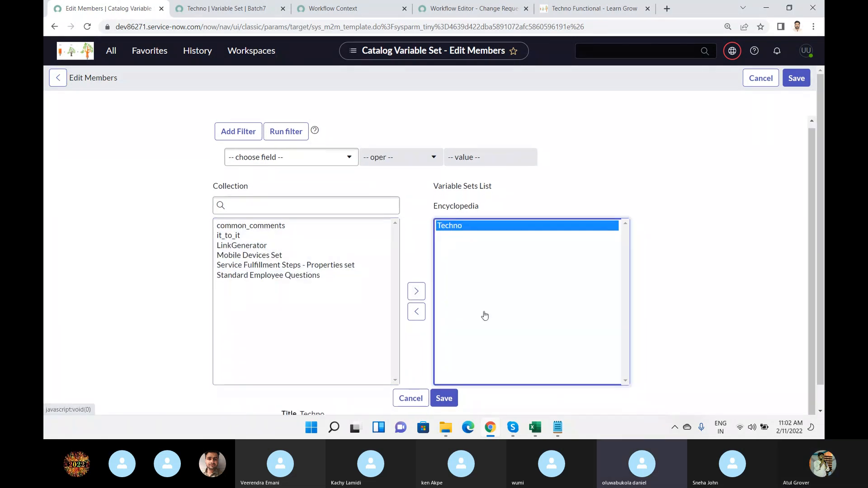
click(444, 396)
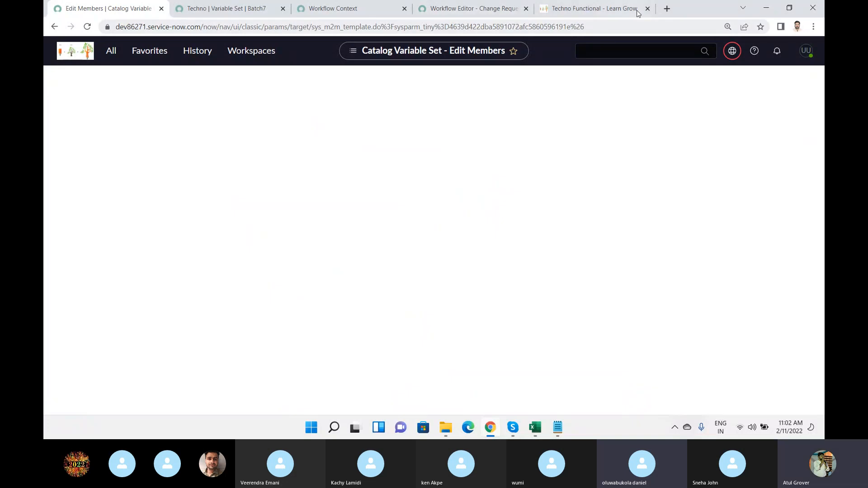
Open the portal at dev86271.service-now.com/snu in a new browser tab.
click(666, 9)
text(de)
key(Right)
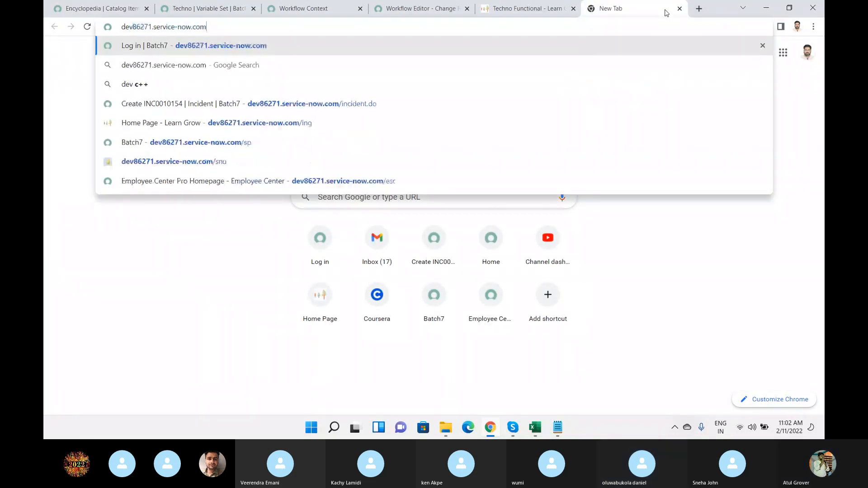
text(/snu)
key(Return)
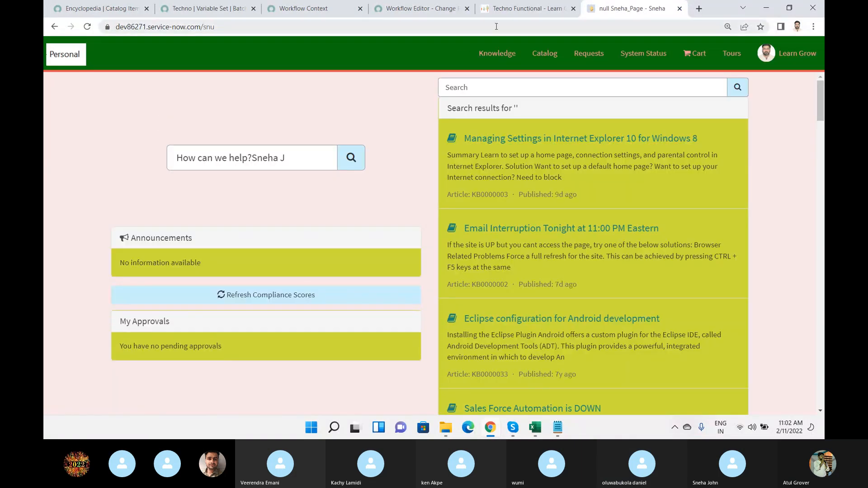
Go to the portal's catalog home, select the Library catalog and open its Reference section category.
click(535, 58)
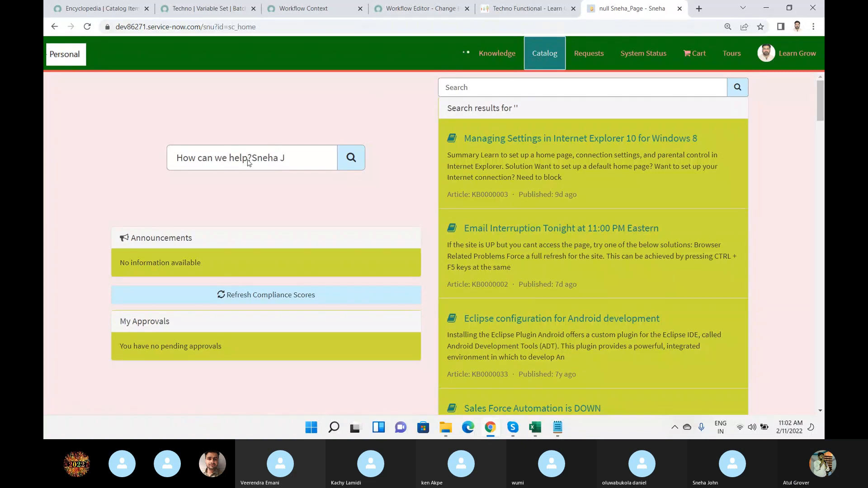
scroll(245, 203, down, 15)
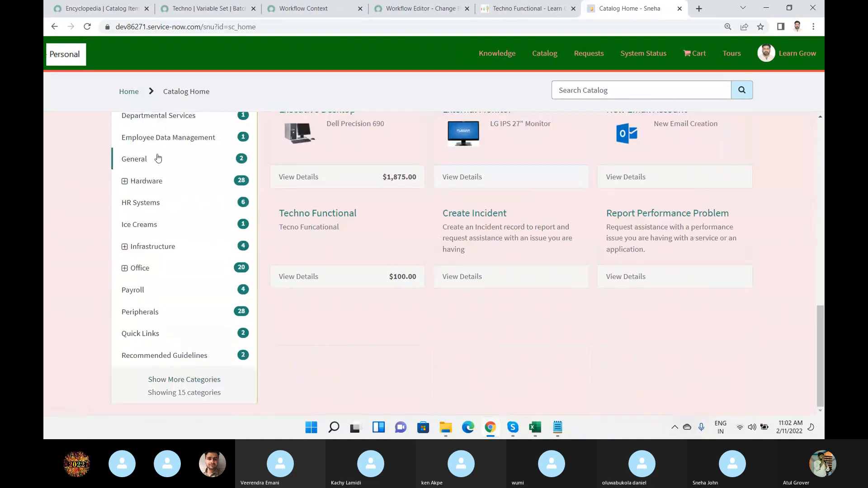
scroll(156, 167, up, 2)
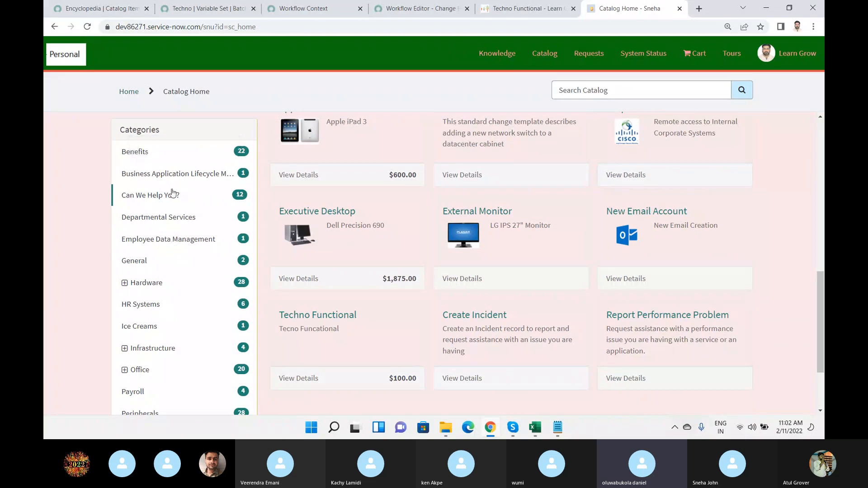
scroll(172, 190, down, 2)
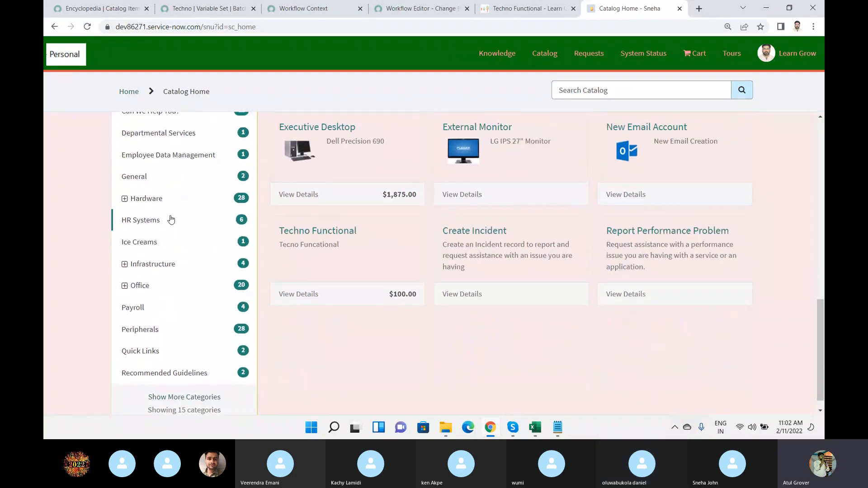
scroll(177, 199, up, 3)
click(181, 148)
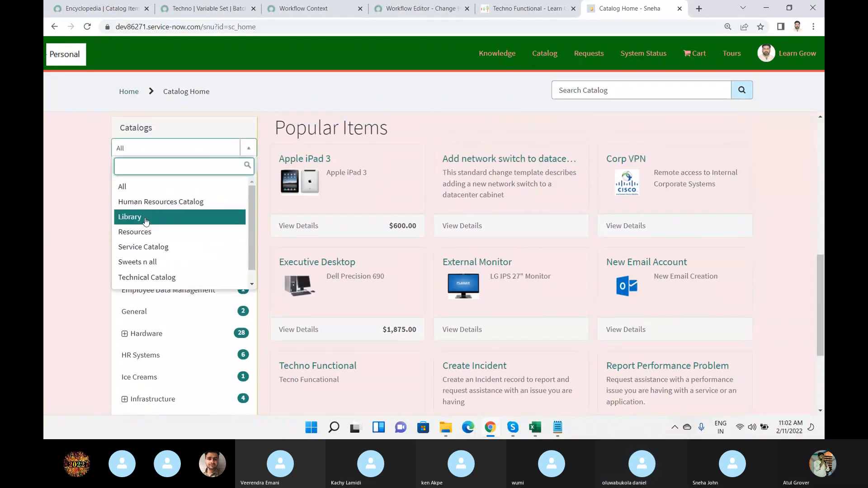
click(136, 215)
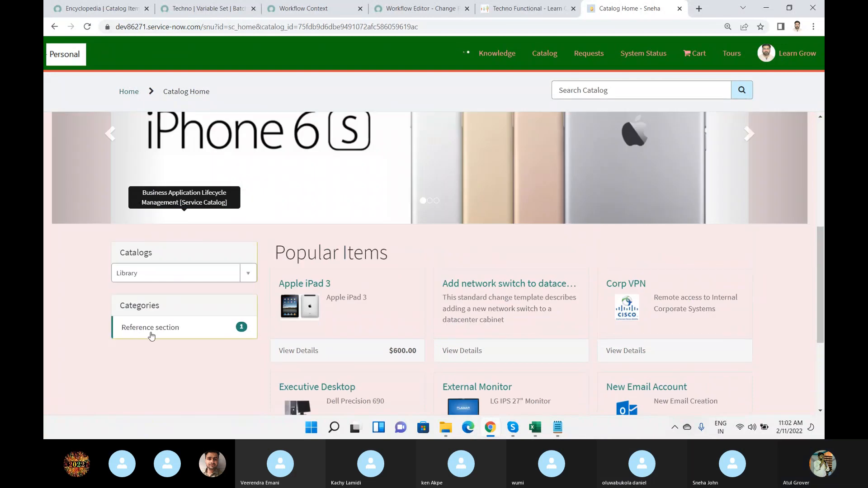
scroll(152, 334, down, 2)
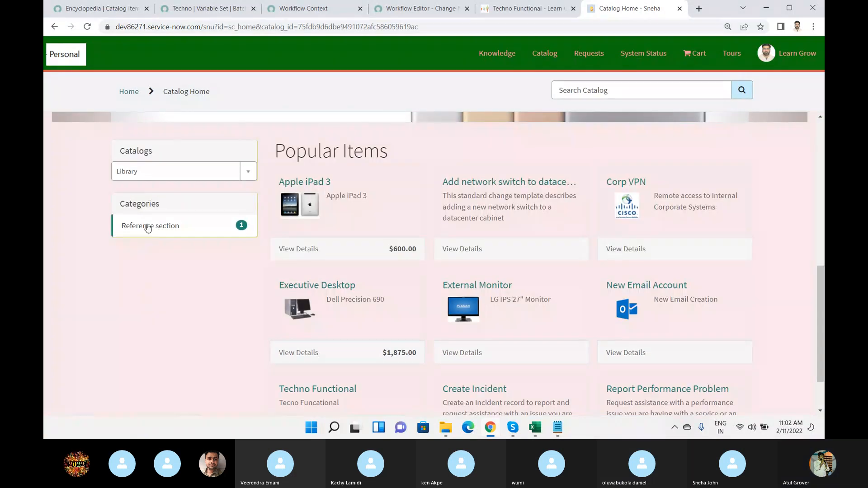
click(148, 227)
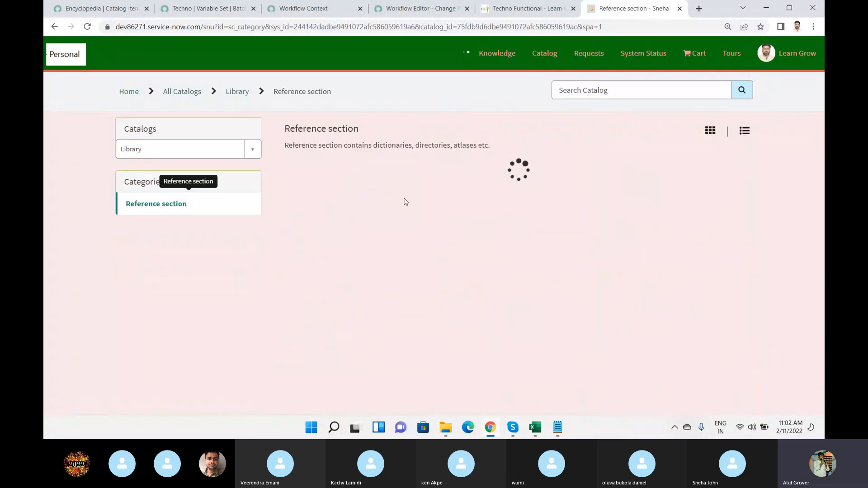
Open the Encyclopedia item and add one row to its Techno variable set with a date of birth and a person's name.
click(332, 174)
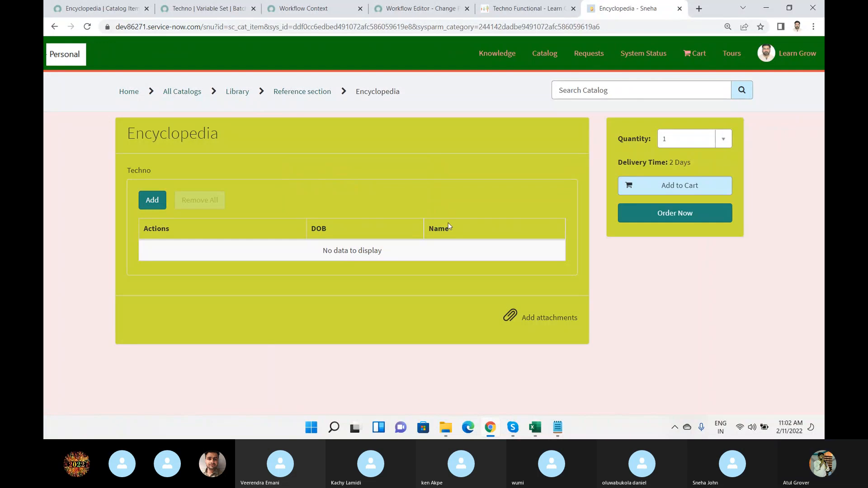
click(154, 201)
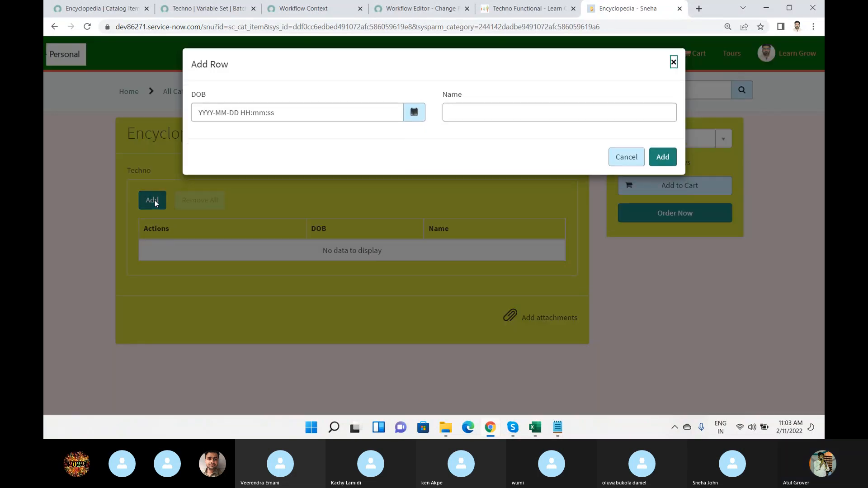
click(414, 117)
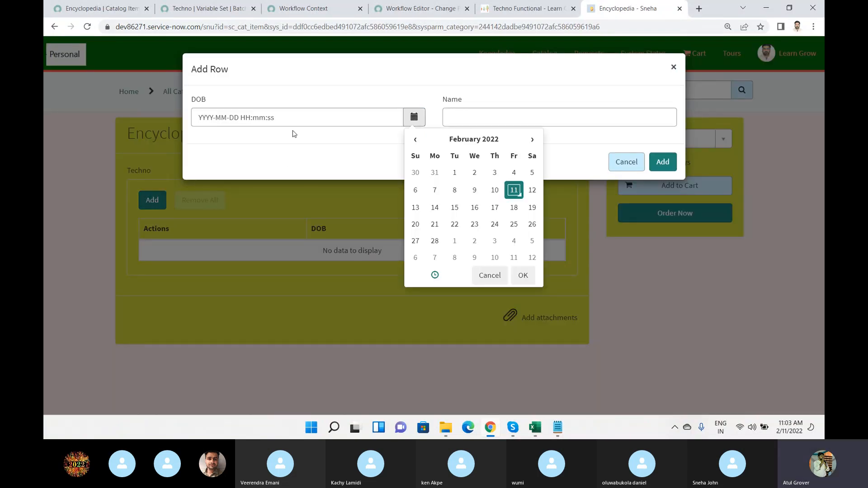
click(494, 190)
click(504, 114)
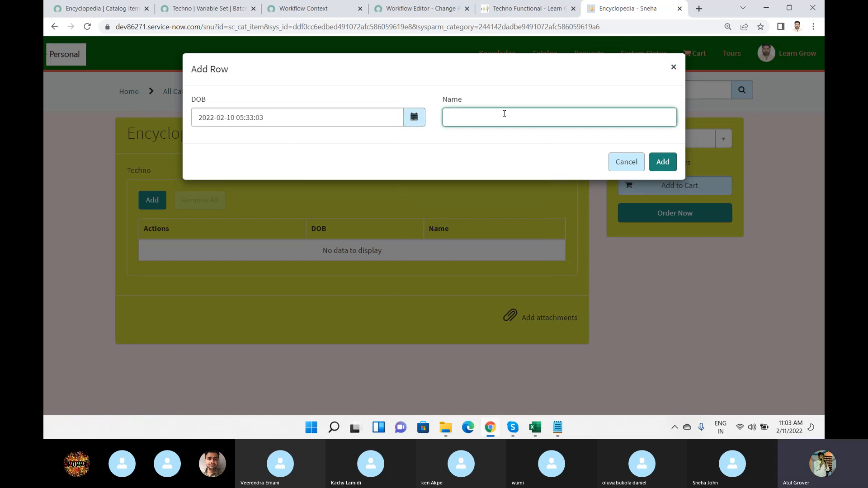
text(Senha)
key(BackSpace)
key(BackSpace)
key(BackSpace)
key(BackSpace)
text(neha)
click(663, 162)
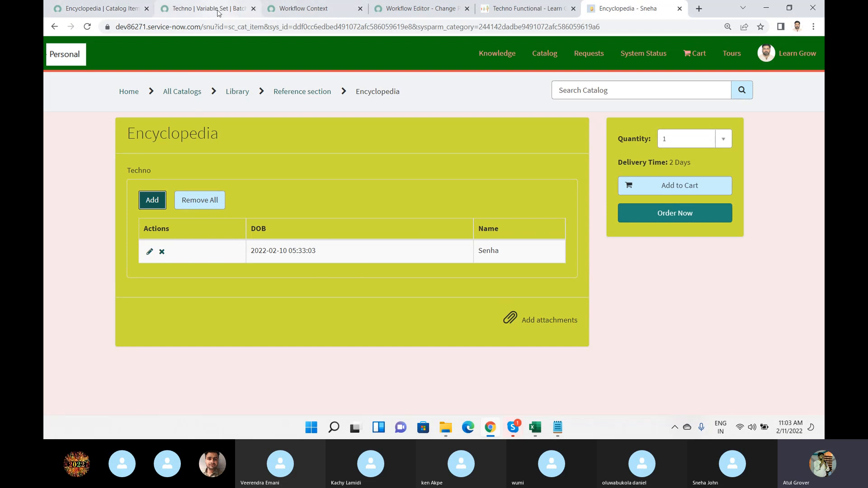
Switch to the Workflow Editor and check out the TechnoFuncational Training workflow for editing.
click(418, 9)
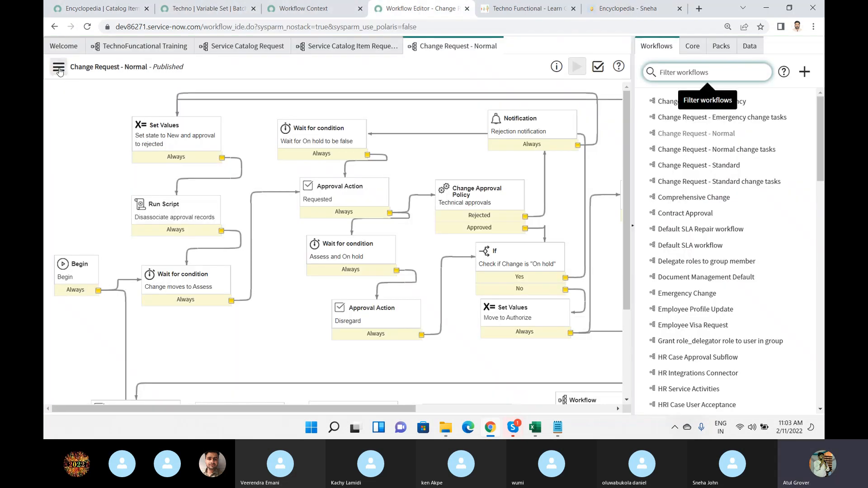
click(125, 49)
click(59, 71)
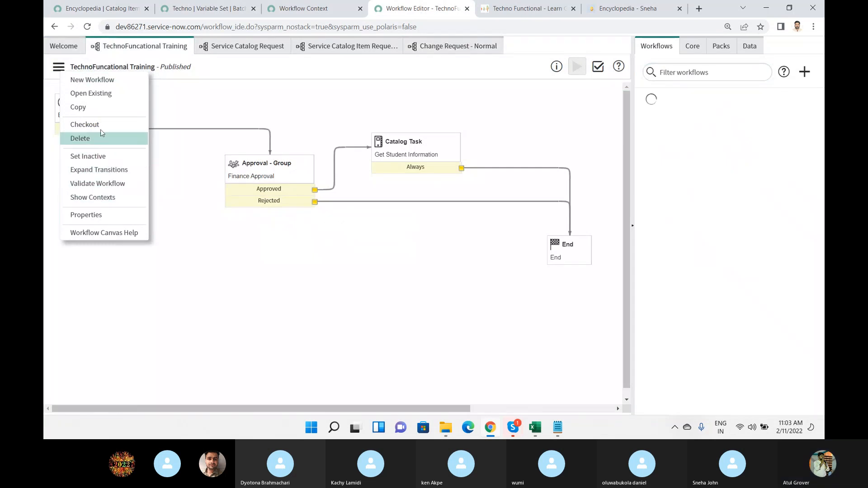
click(101, 128)
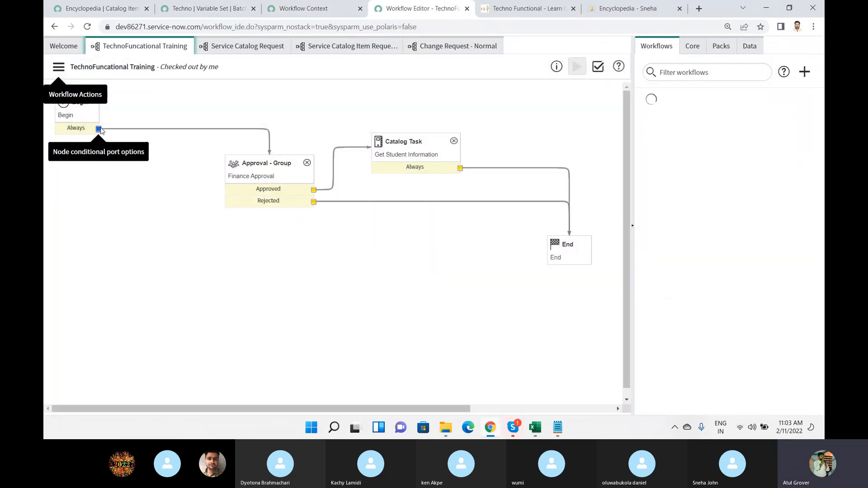
Add the enter_your_name and techno variables to the Get Student Information catalog task form, update the task and publish the workflow.
double_click(416, 142)
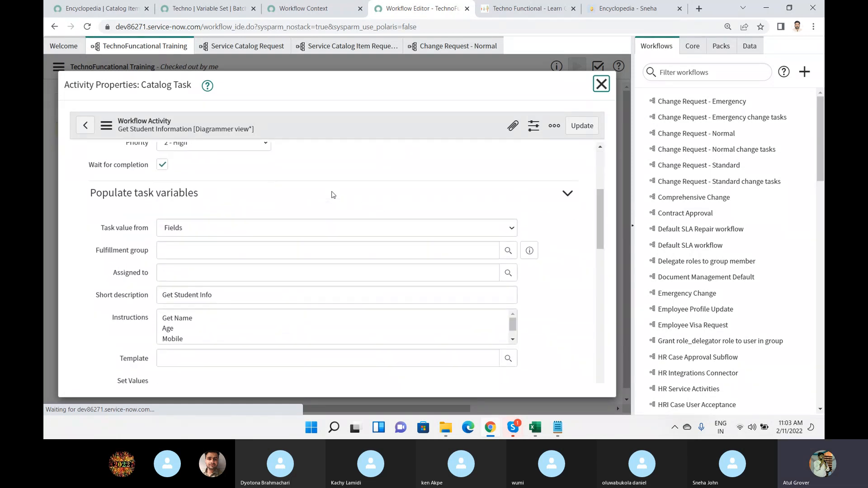
scroll(333, 195, down, 10)
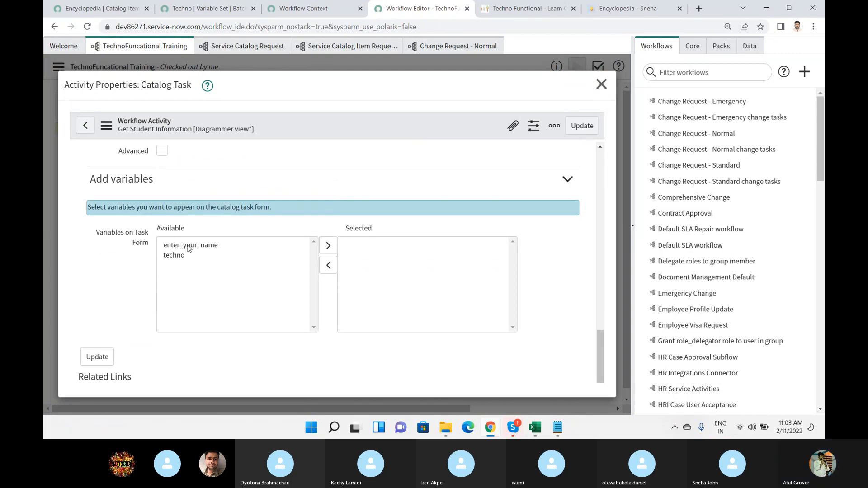
drag(181, 246, 176, 258)
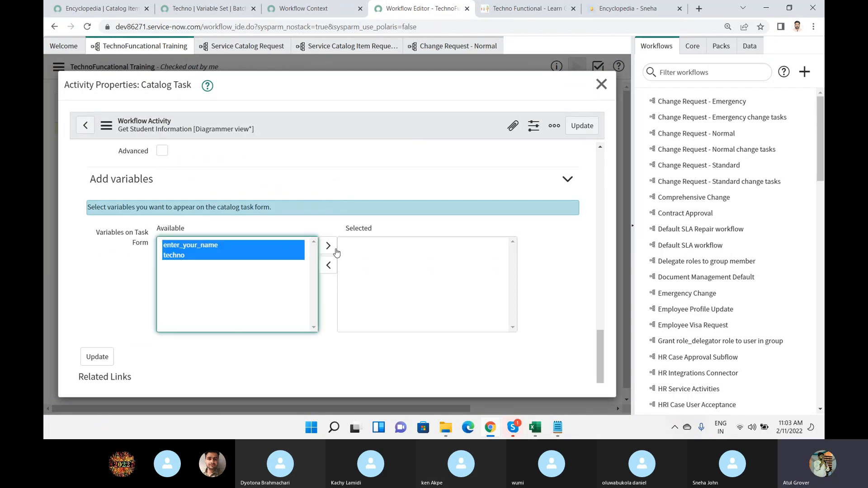
click(328, 246)
scroll(82, 345, down, 1)
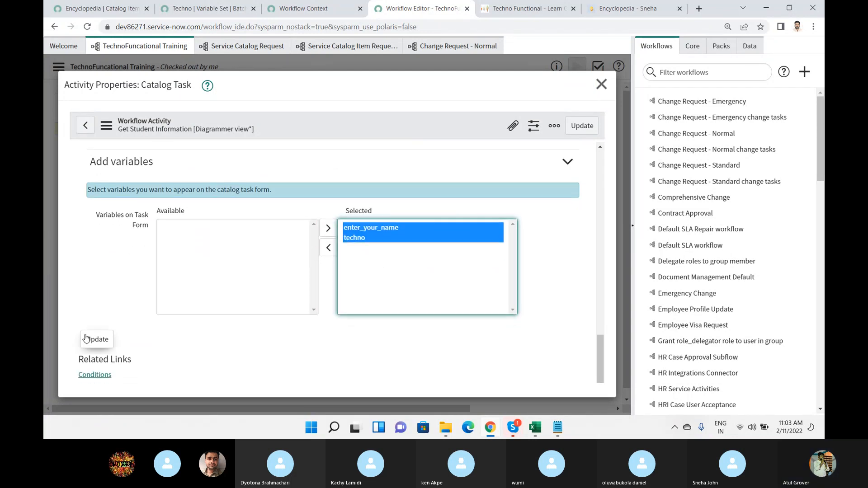
click(88, 343)
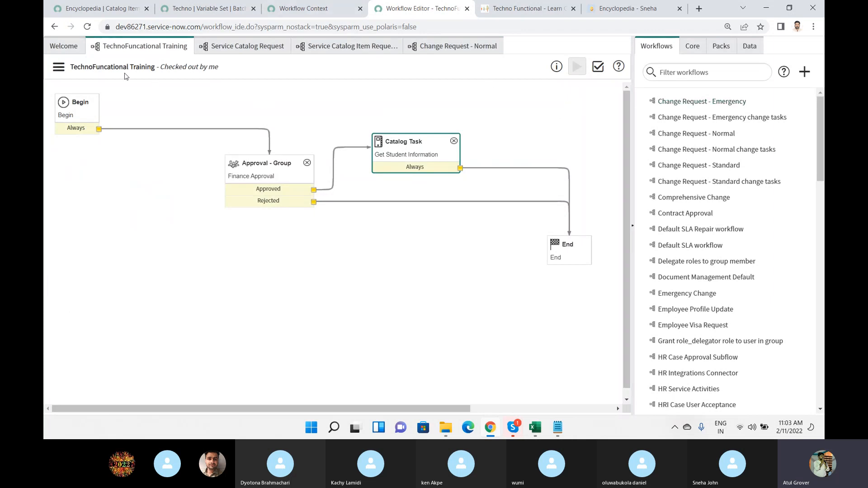
click(59, 67)
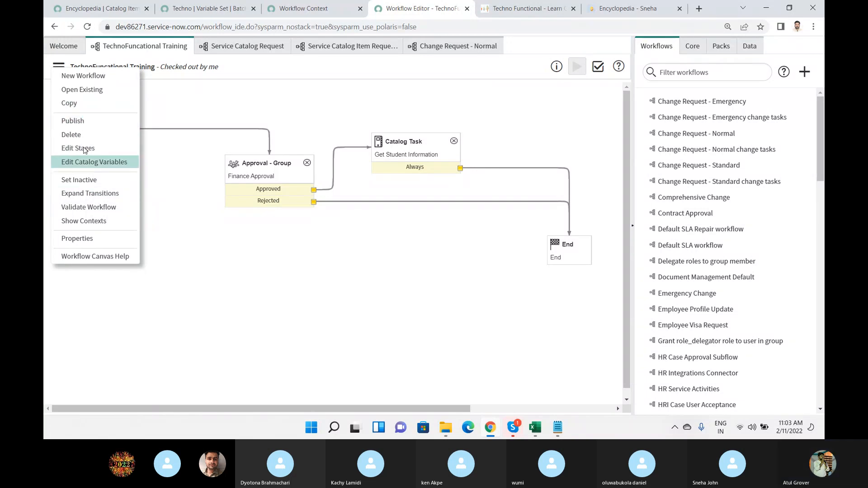
click(83, 119)
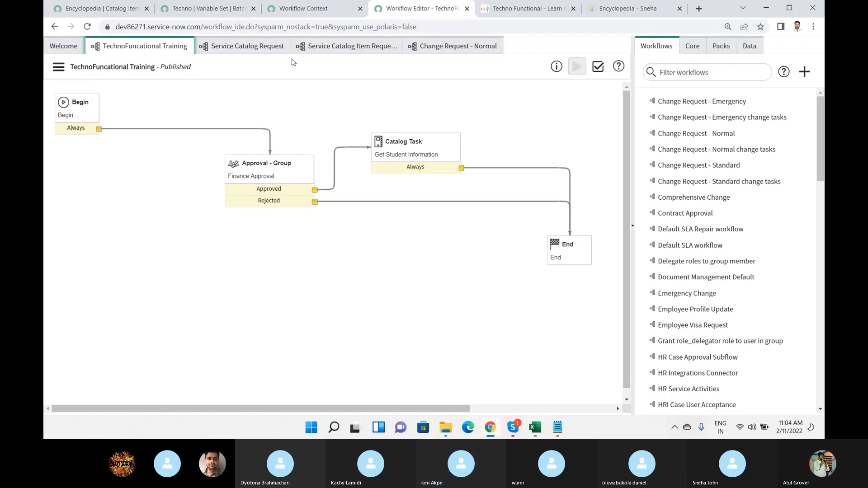
Return to the Encyclopedia catalog item record and review its attached variable sets.
click(88, 6)
scroll(424, 220, down, 4)
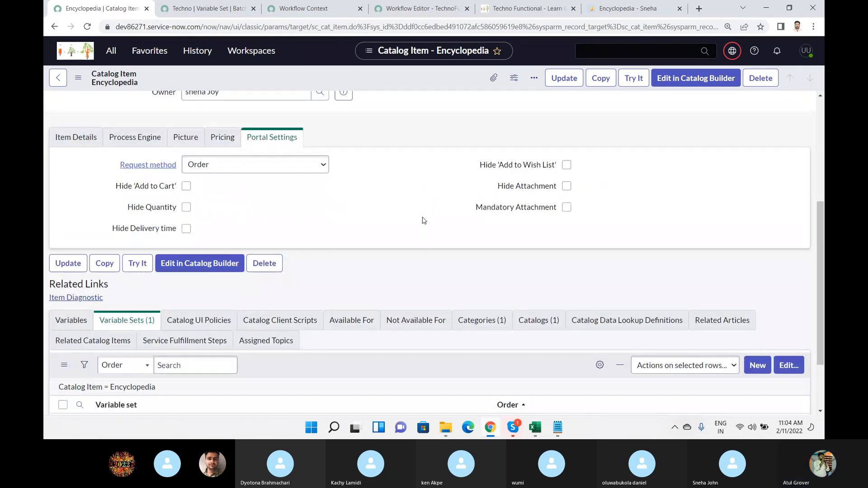
scroll(424, 220, down, 2)
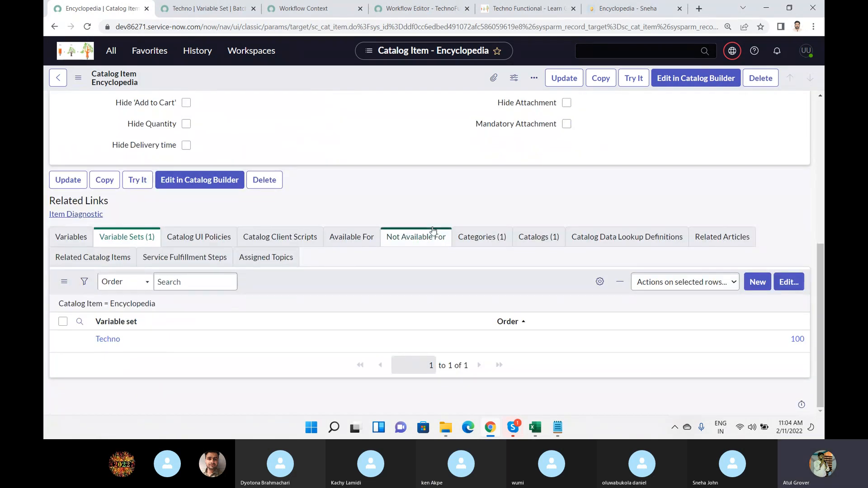
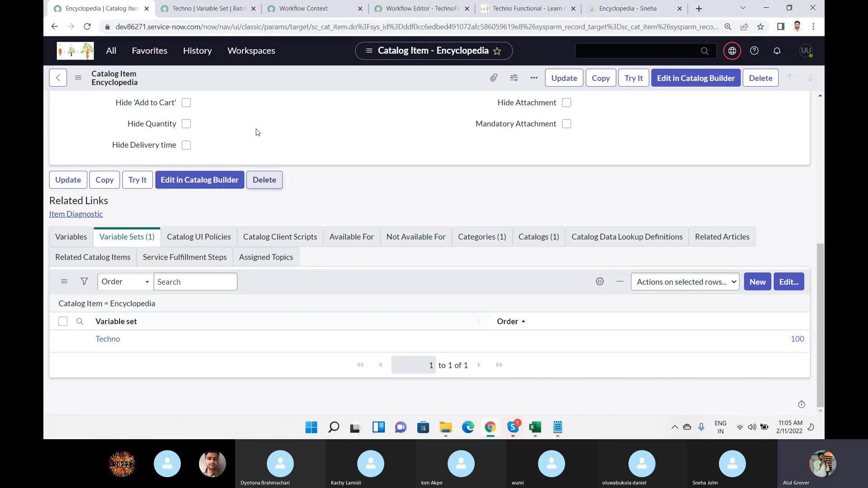
Review the Encyclopedia catalog item's general fields and its Process Engine, Pricing and Portal Settings sections.
scroll(389, 170, up, 1)
scroll(389, 171, up, 4)
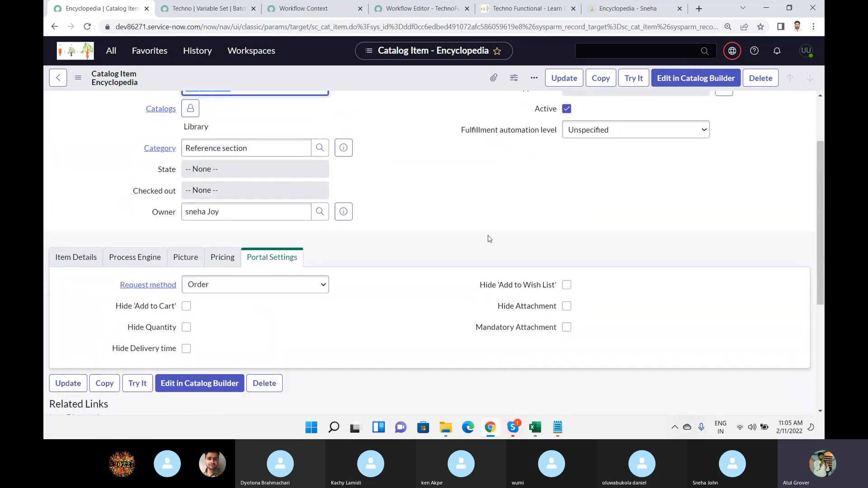
scroll(466, 191, up, 2)
scroll(467, 191, up, 1)
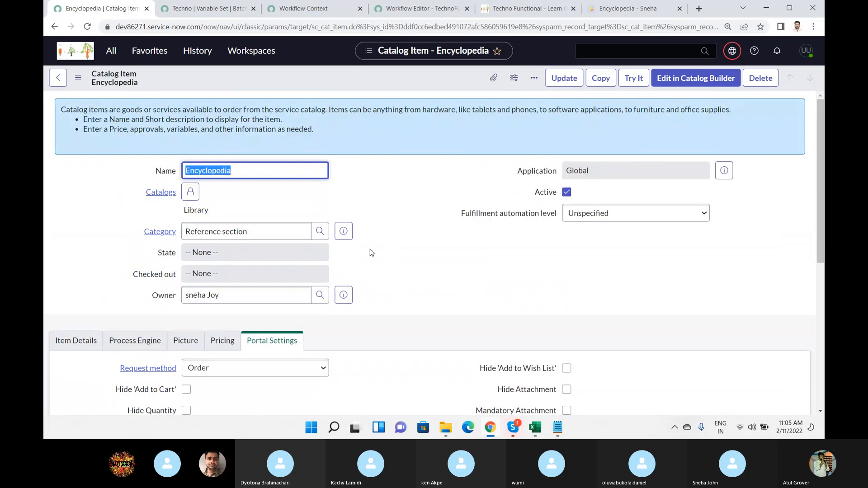
scroll(371, 252, down, 3)
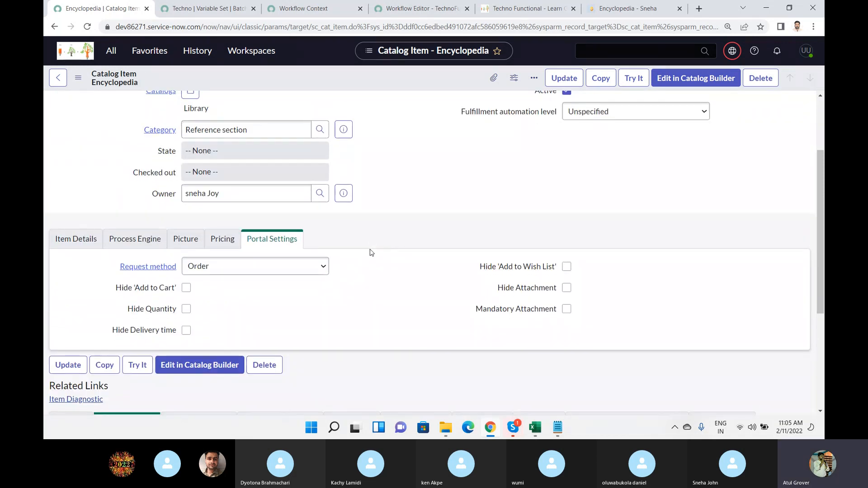
click(135, 239)
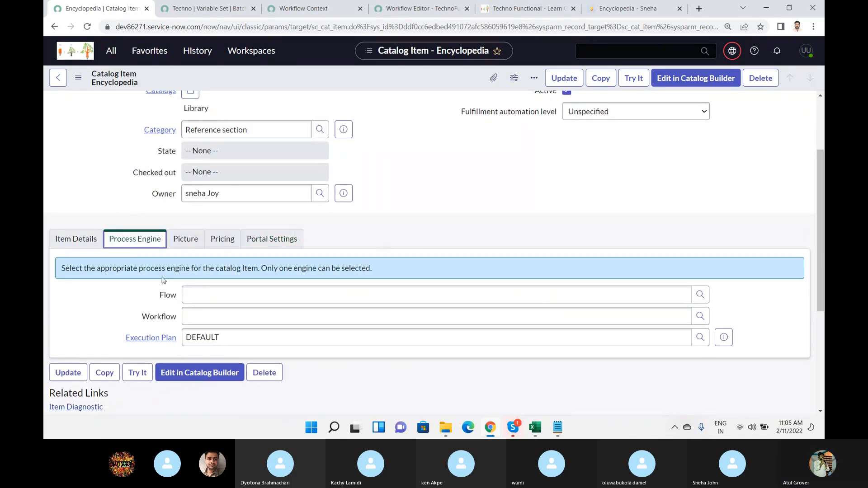
click(252, 342)
double_click(253, 343)
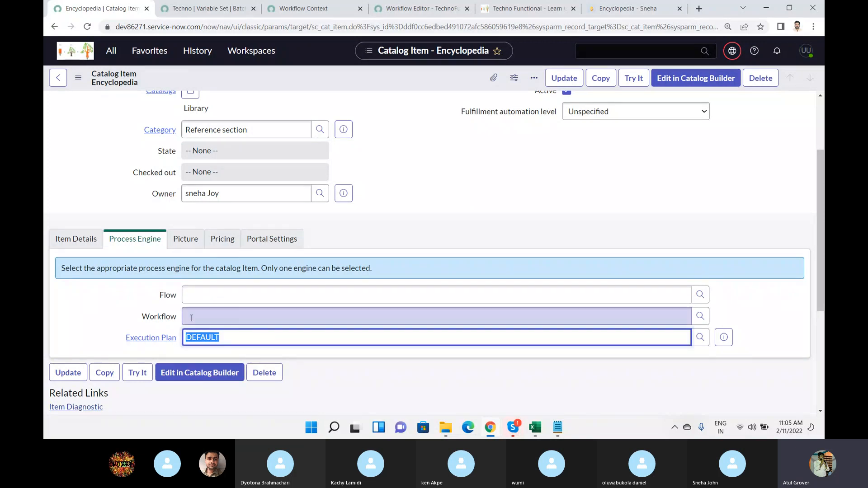
click(221, 239)
click(276, 243)
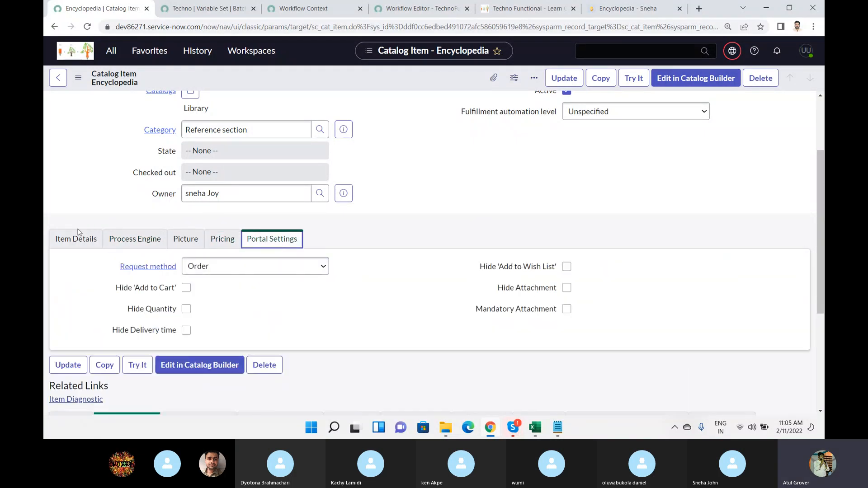
Review the Encyclopedia item's Item Details section, including the Short description, Description and Meta tag fields.
click(76, 238)
click(206, 270)
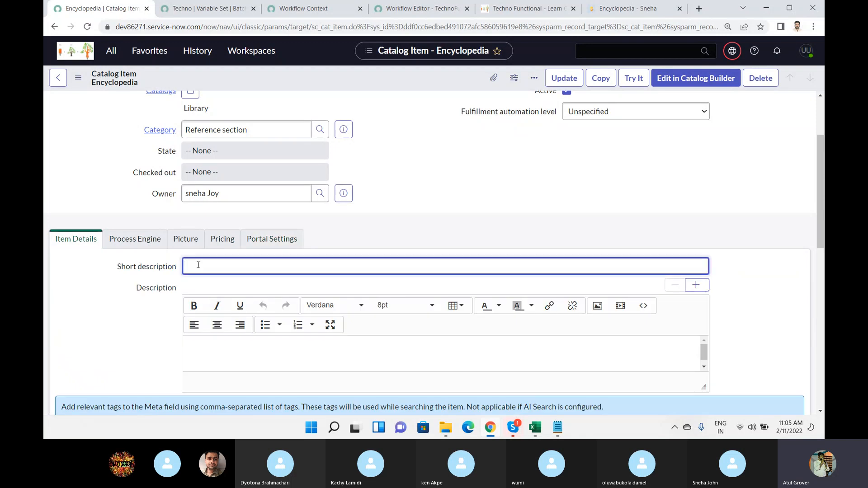
scroll(226, 294, down, 5)
scroll(217, 301, down, 6)
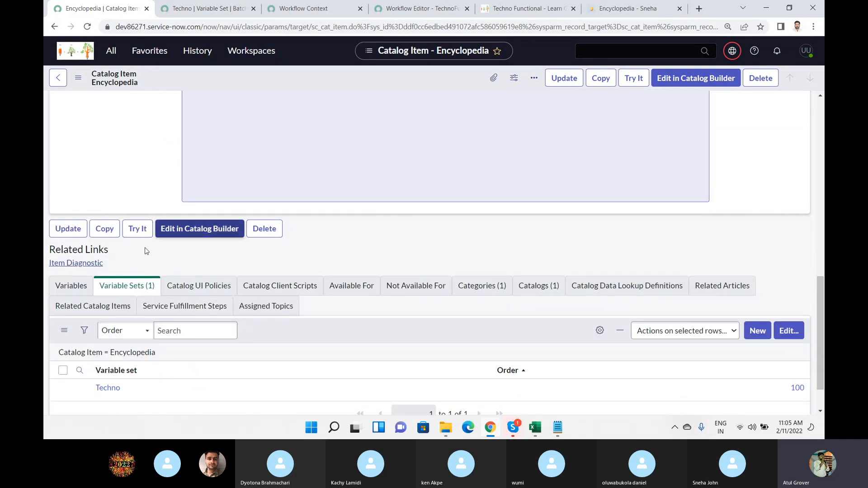
scroll(135, 260, up, 5)
click(191, 184)
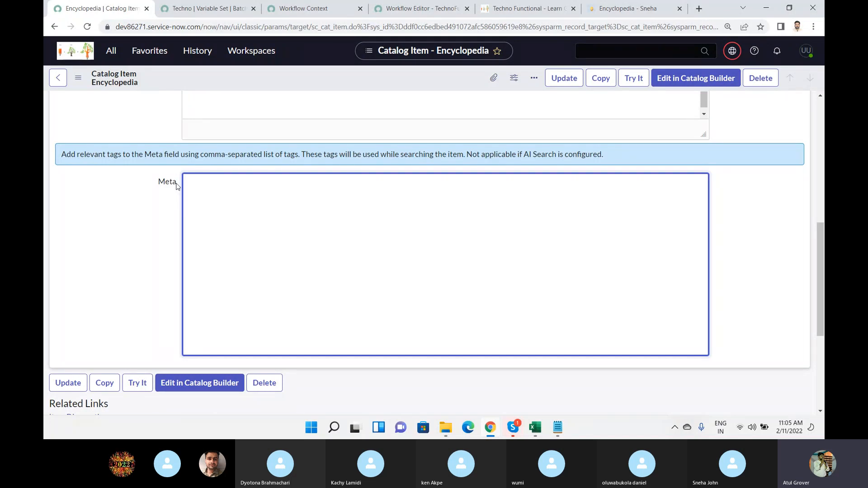
Look through the Encyclopedia item's Related Catalog Items, Available For and Not Available For related lists.
scroll(176, 186, down, 5)
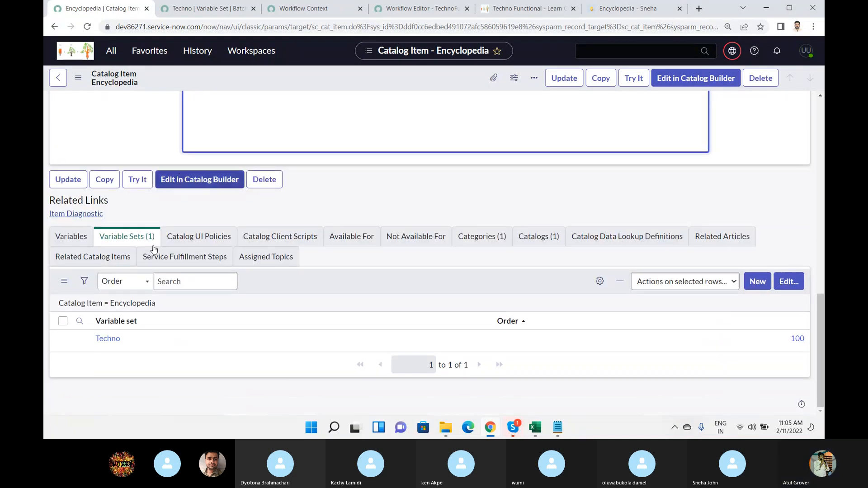
click(79, 263)
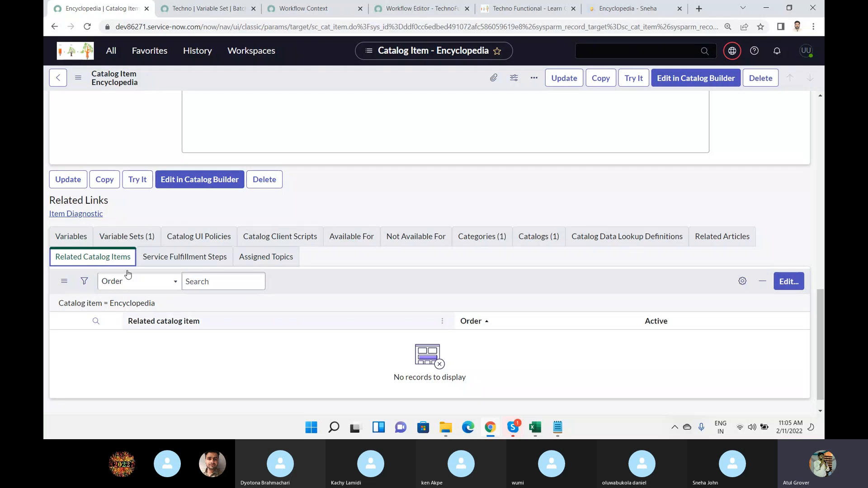
click(353, 236)
click(406, 240)
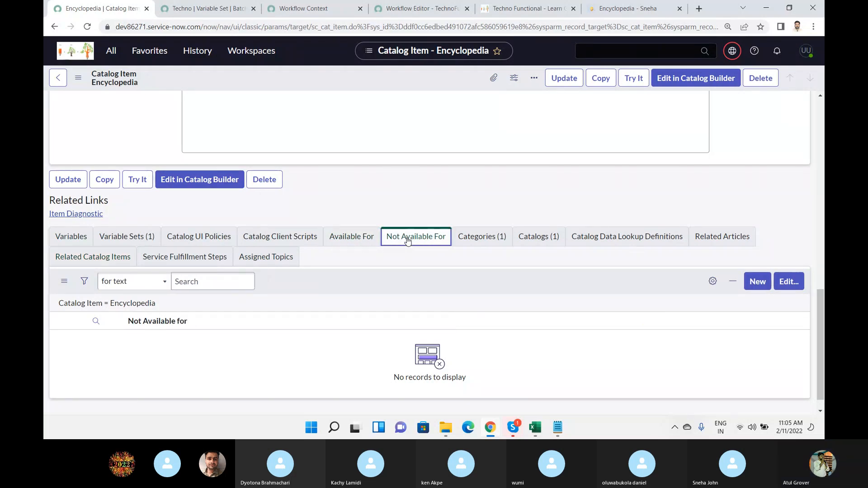
Switch to the Skype training call, check the chat messages and close the chat.
mouse_move(512, 426)
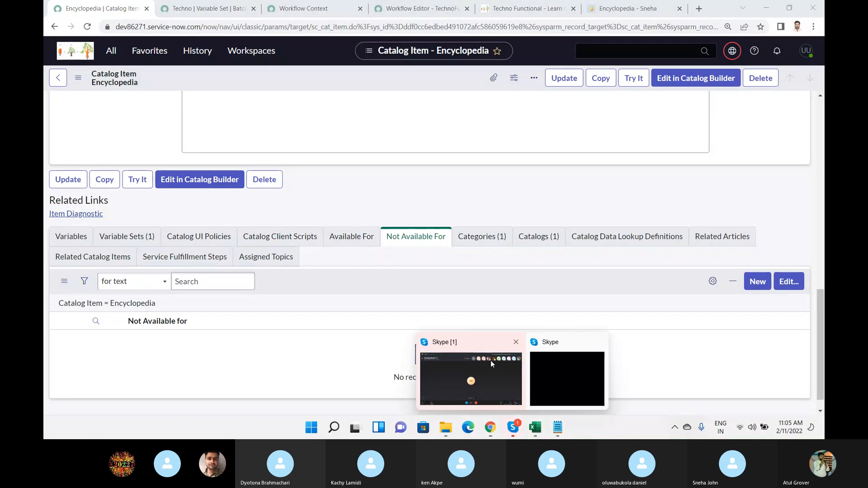
click(490, 360)
click(664, 394)
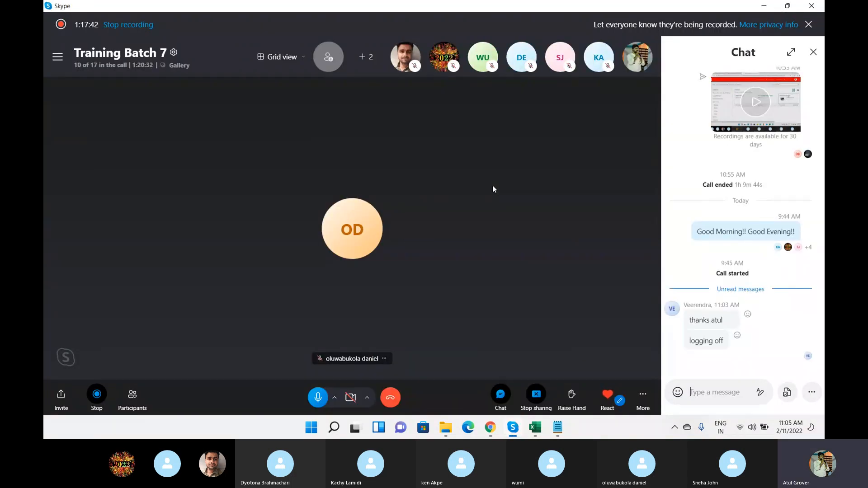
click(813, 52)
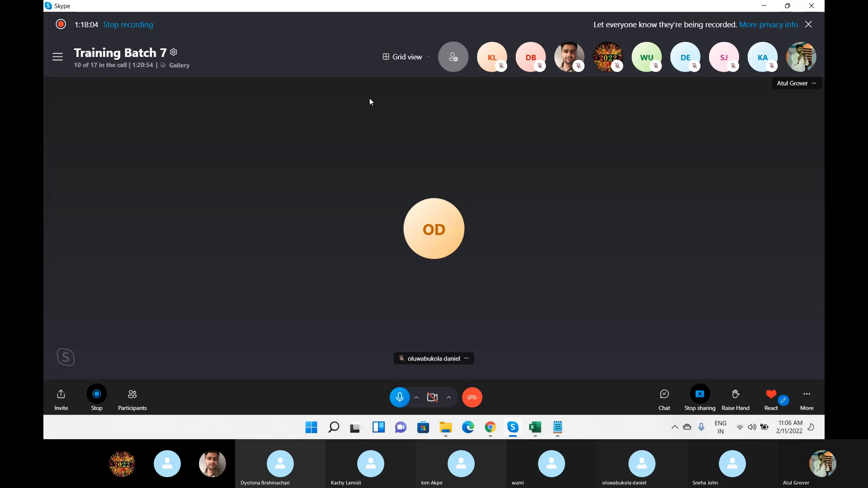
Return to the Workflow Editor in Chrome and examine the ServiceNow orchestration packs and the data elements.
click(497, 428)
click(323, 8)
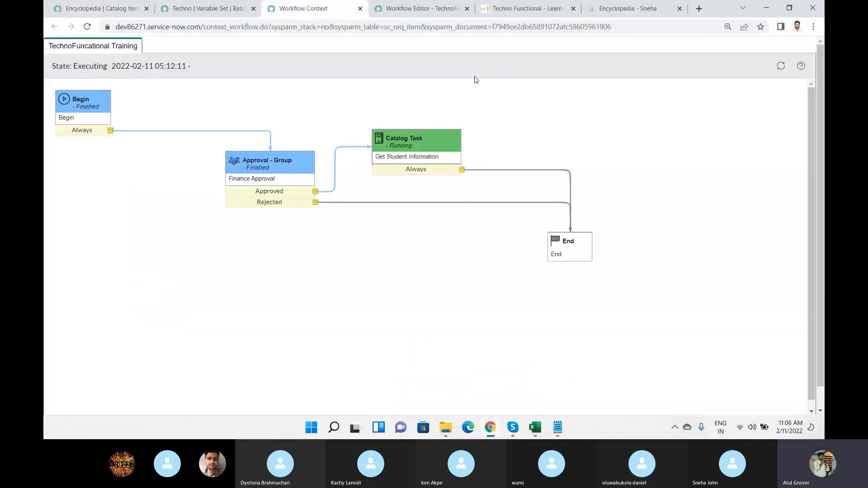
click(430, 10)
click(722, 51)
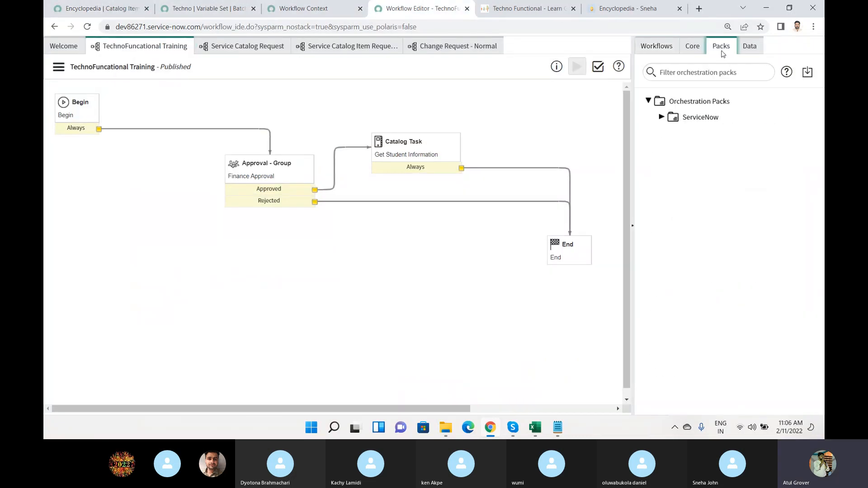
click(662, 118)
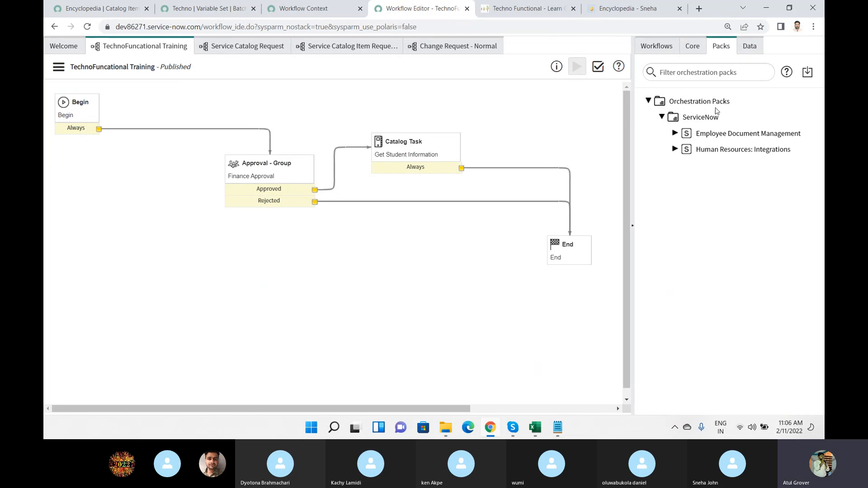
click(751, 49)
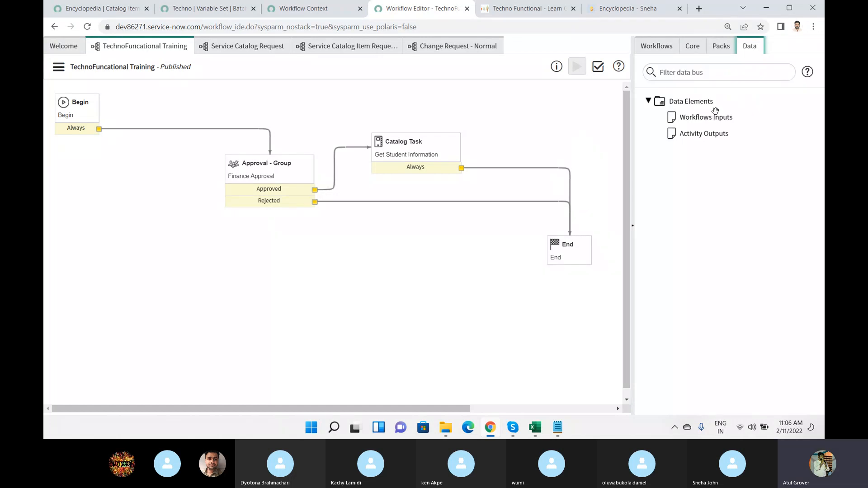
Browse the workflow's core activities under Notifications, Timers, Utilities, Subflows and Service Catalog, including the Scriptable Order Guide description.
click(696, 47)
click(661, 139)
click(662, 155)
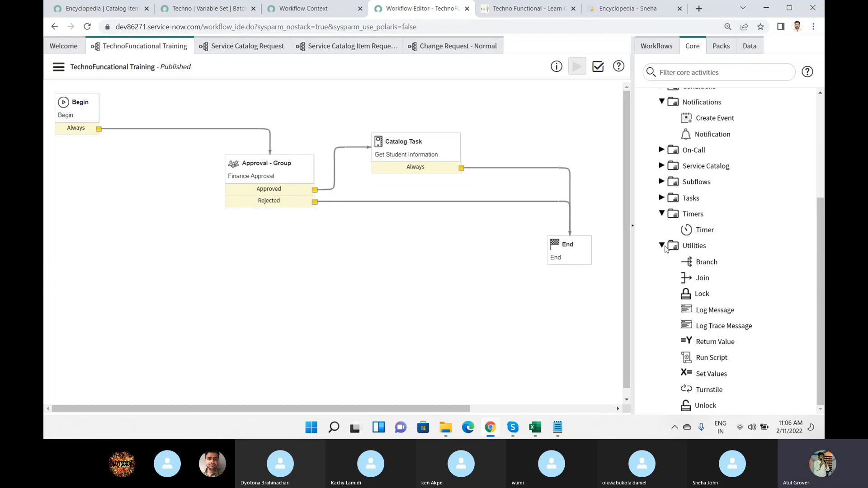
click(662, 245)
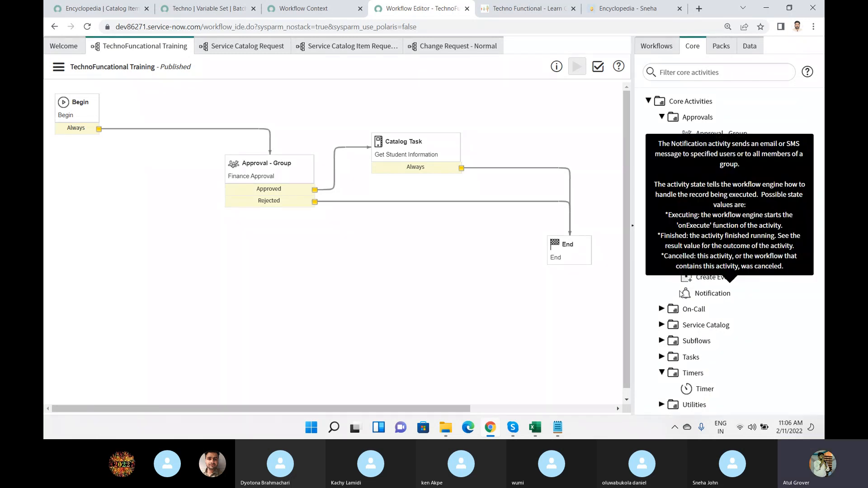
click(663, 372)
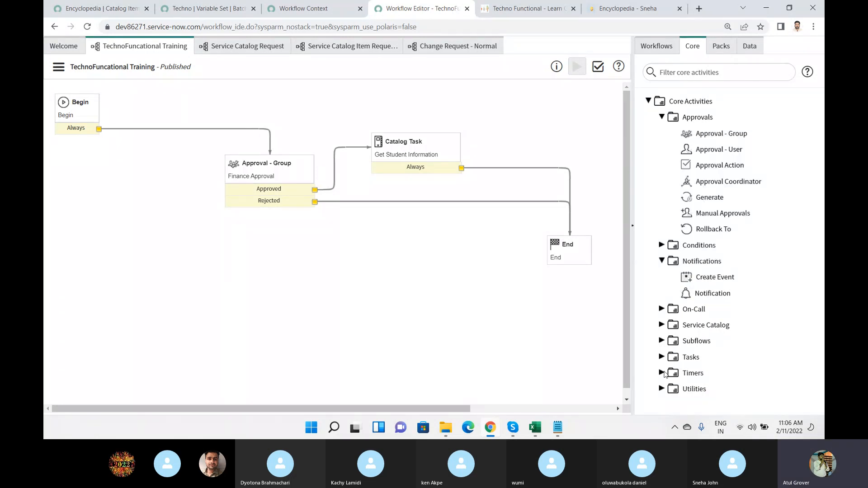
click(662, 342)
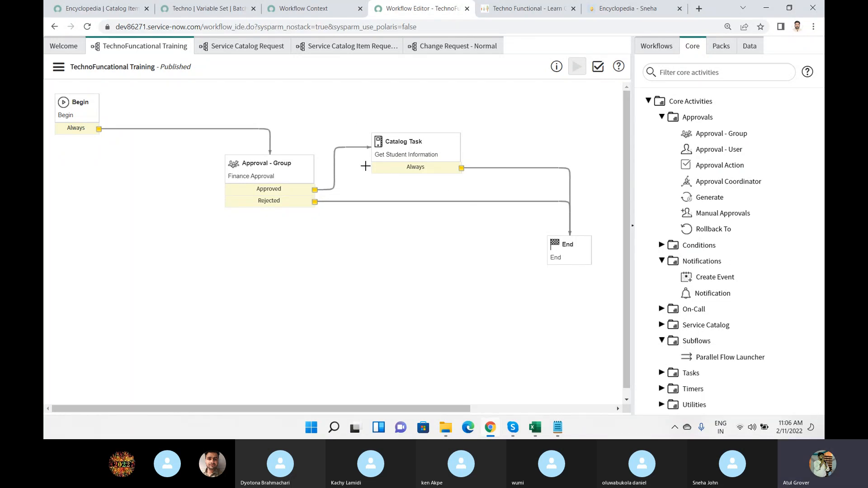
click(661, 325)
mouse_move(681, 346)
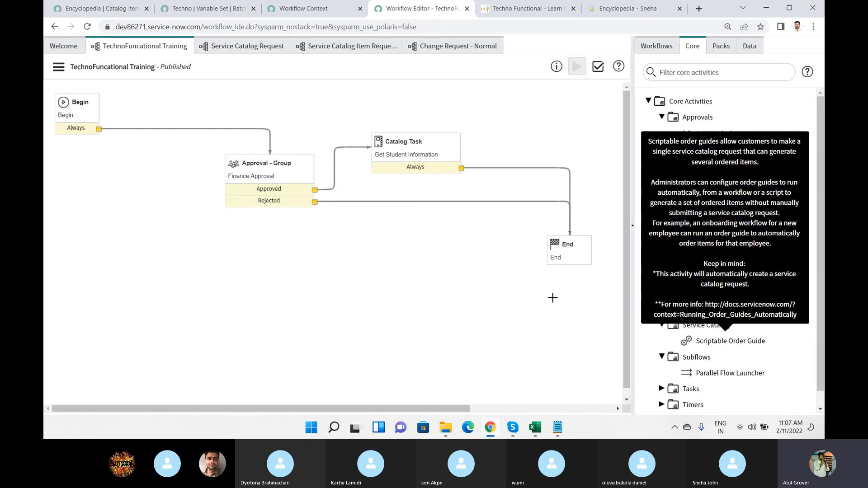
Switch from the TechnoFuncational Training workflow back to the Skype call window.
scroll(447, 299, down, 1)
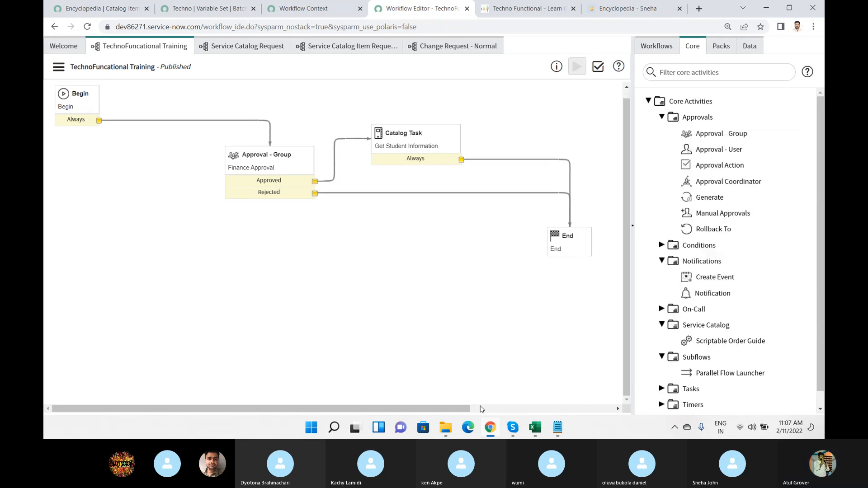
drag(446, 406, 414, 400)
mouse_move(513, 427)
click(471, 368)
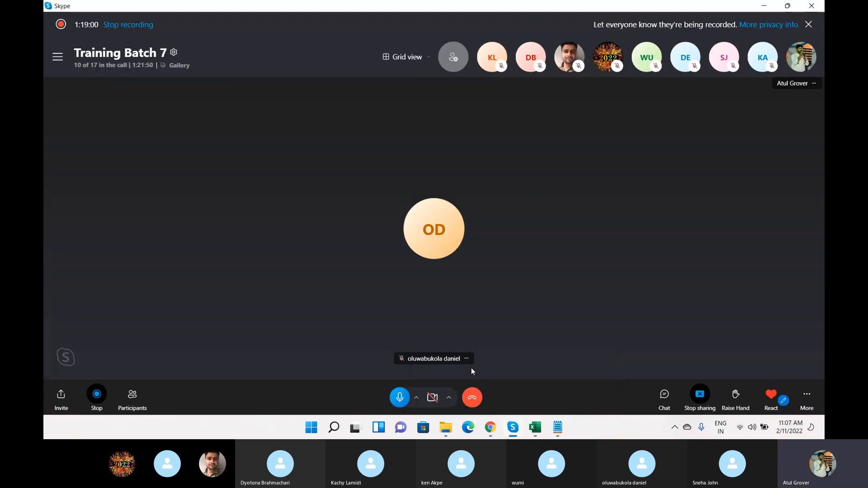